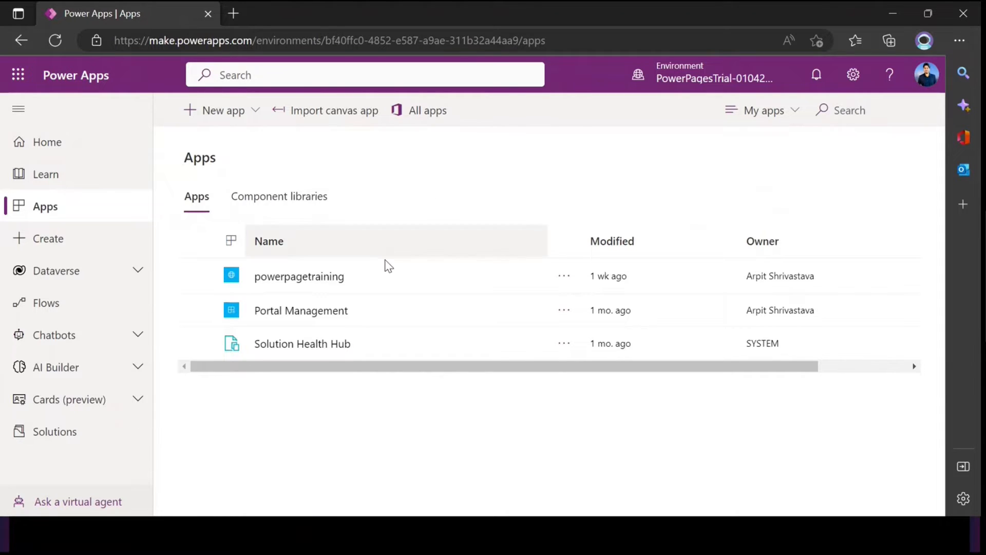
Compare the commands available for the powerpagetraining and Portal Management apps by selecting each in turn, ending on powerpagetraining.
left_click(196, 276)
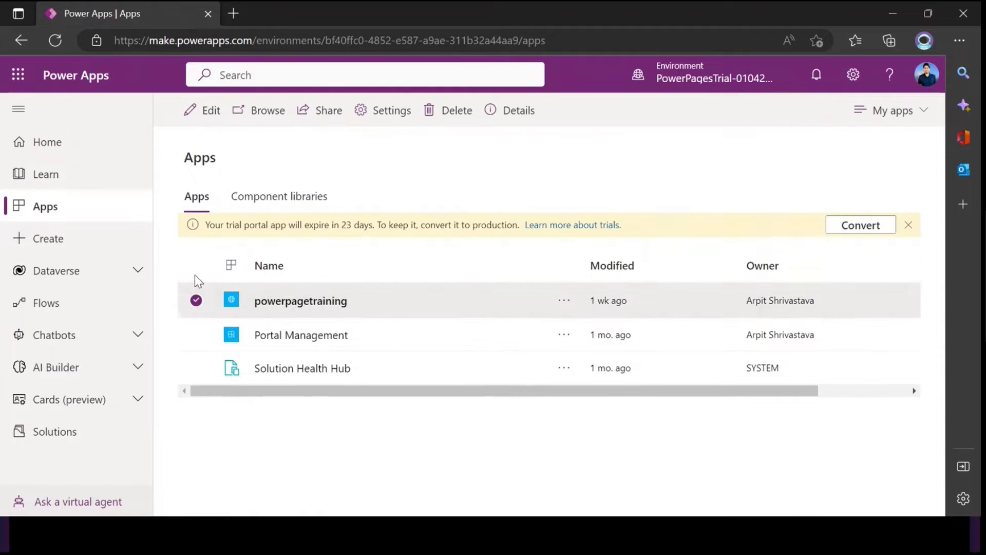
left_click(197, 334)
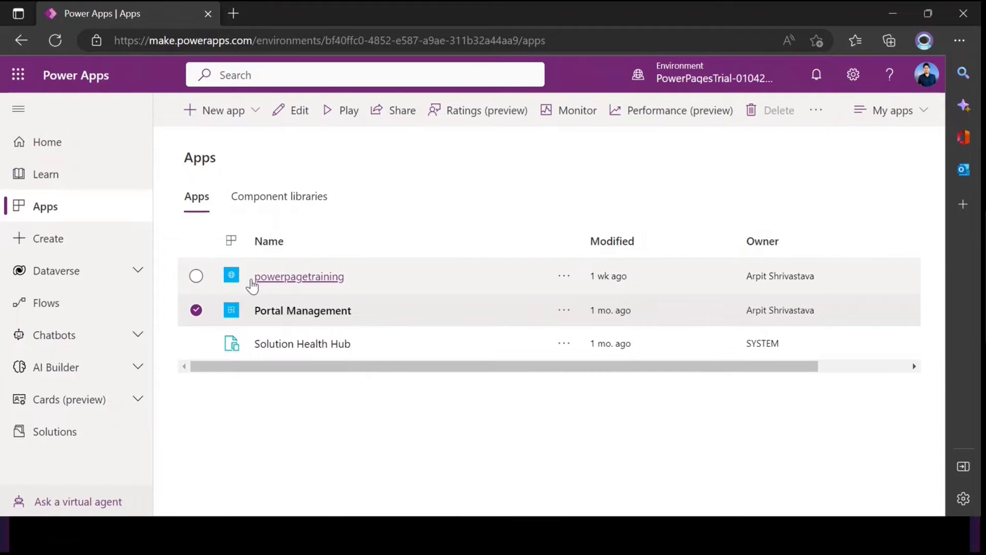
left_click(197, 280)
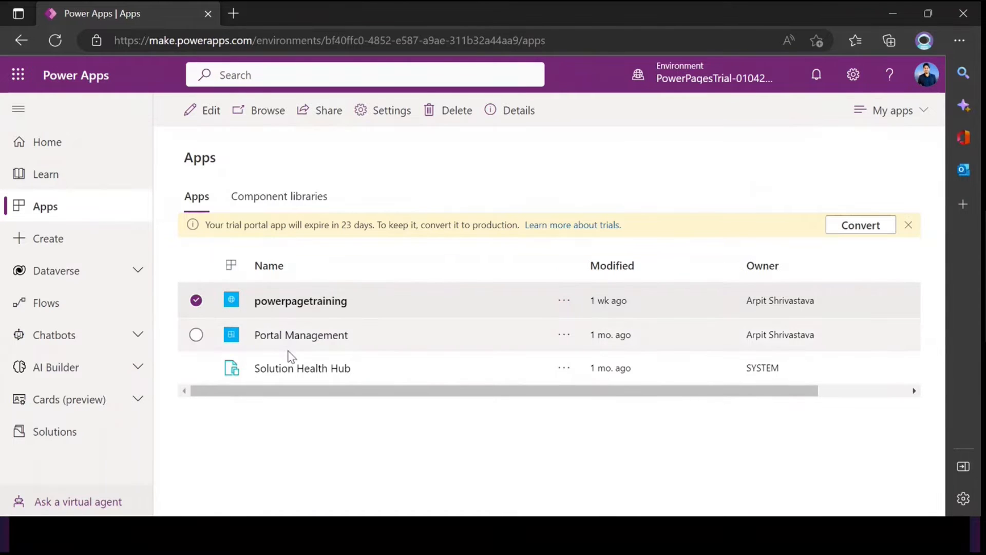
left_click(196, 336)
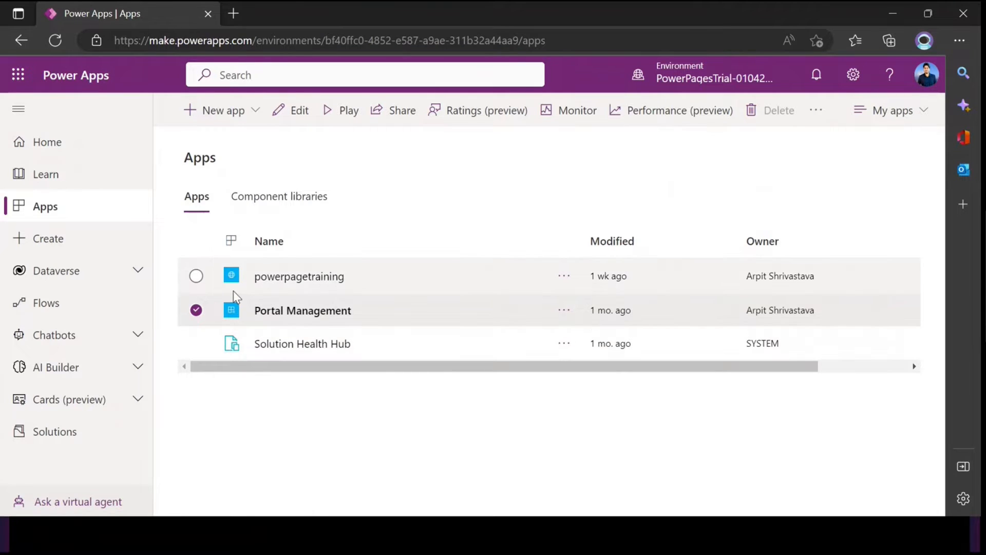
left_click(196, 276)
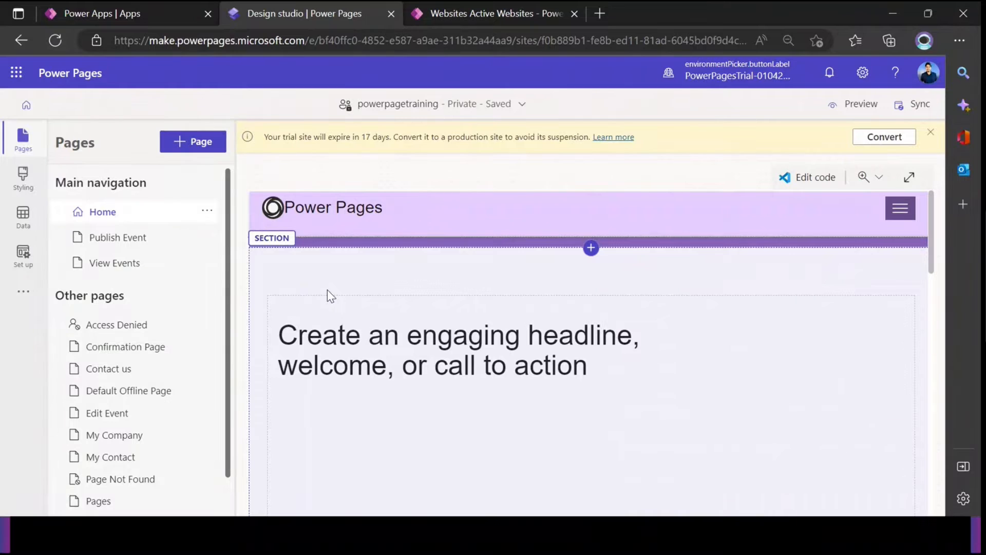
Display the Publish Event page in the Power Pages design studio and look through its event form fields.
left_click(356, 337)
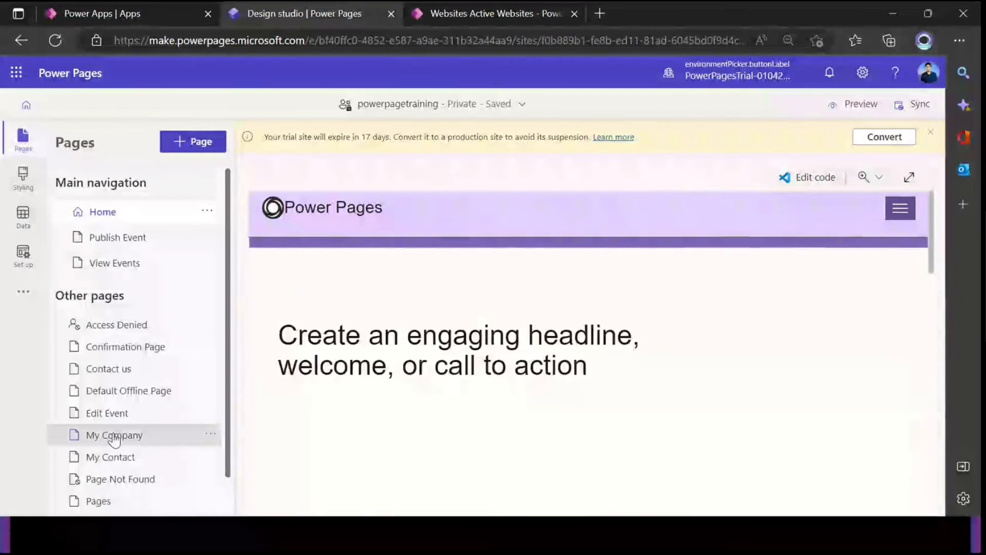
left_click(133, 248)
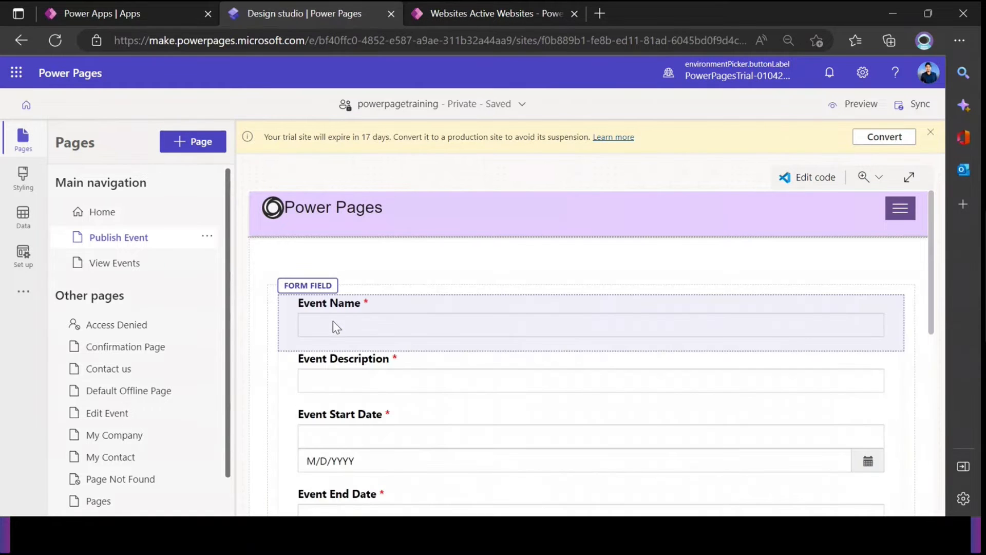
scroll(378, 301, "down", 4)
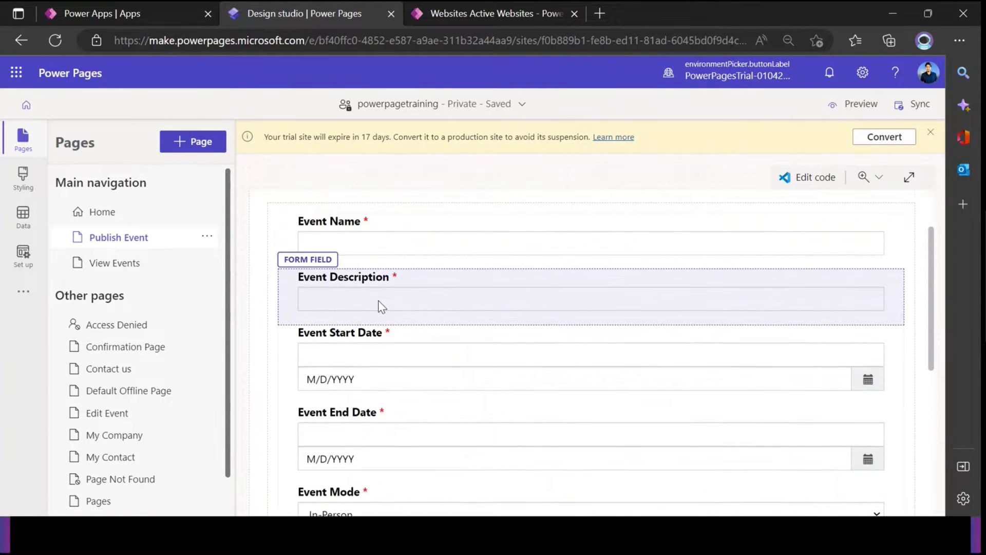
scroll(378, 302, "down", 4)
scroll(378, 303, "up", 5)
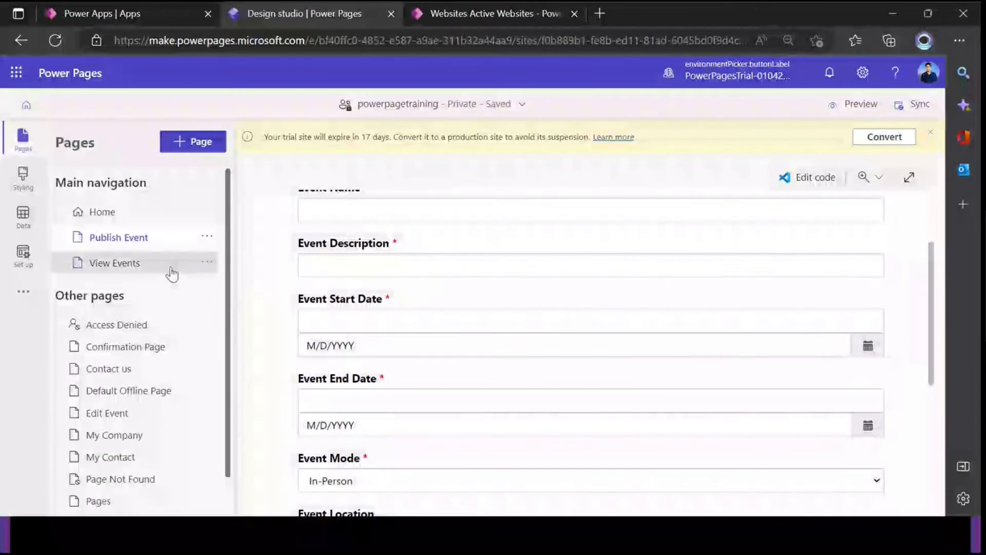
scroll(337, 306, "up", 3)
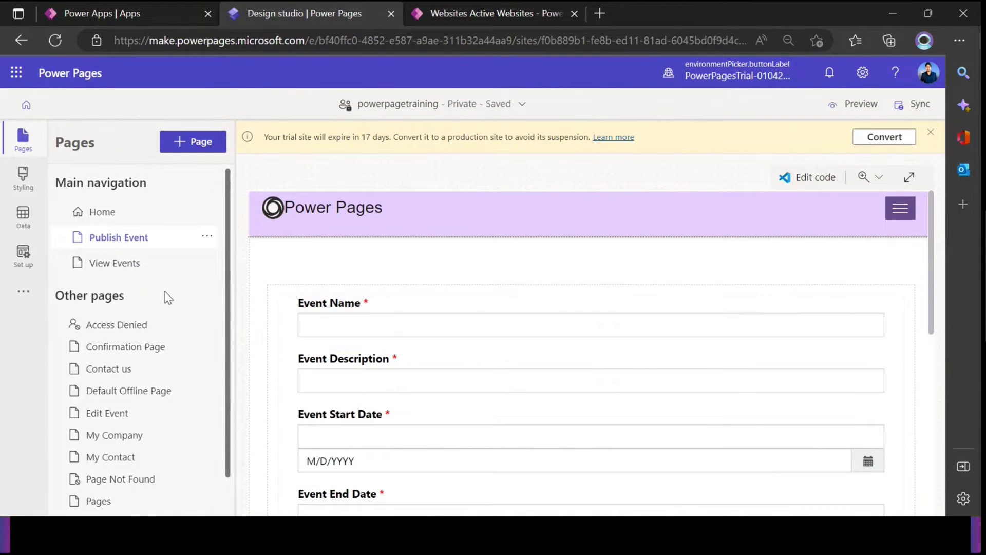
Display the View Events page and look through its event list.
left_click(133, 265)
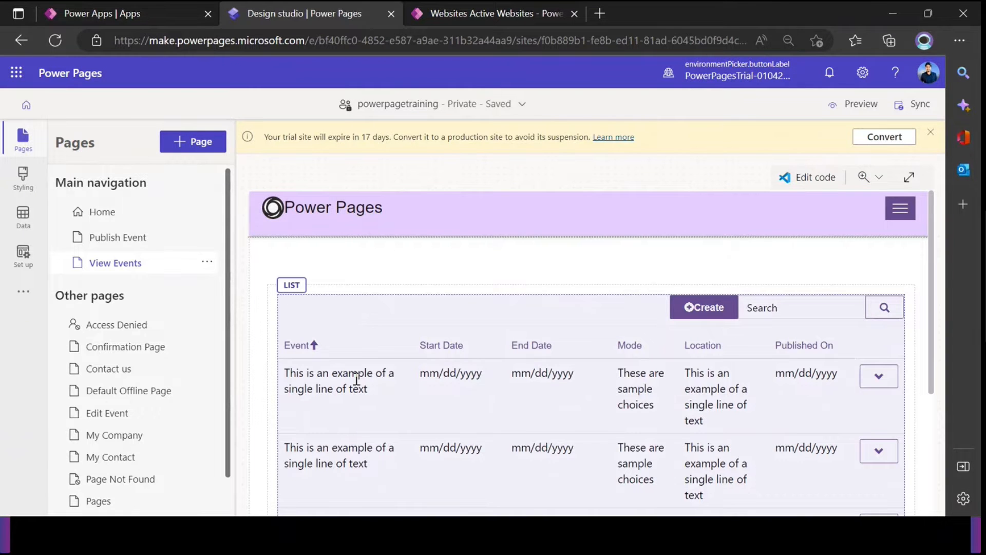
scroll(356, 380, "down", 4)
scroll(358, 385, "up", 4)
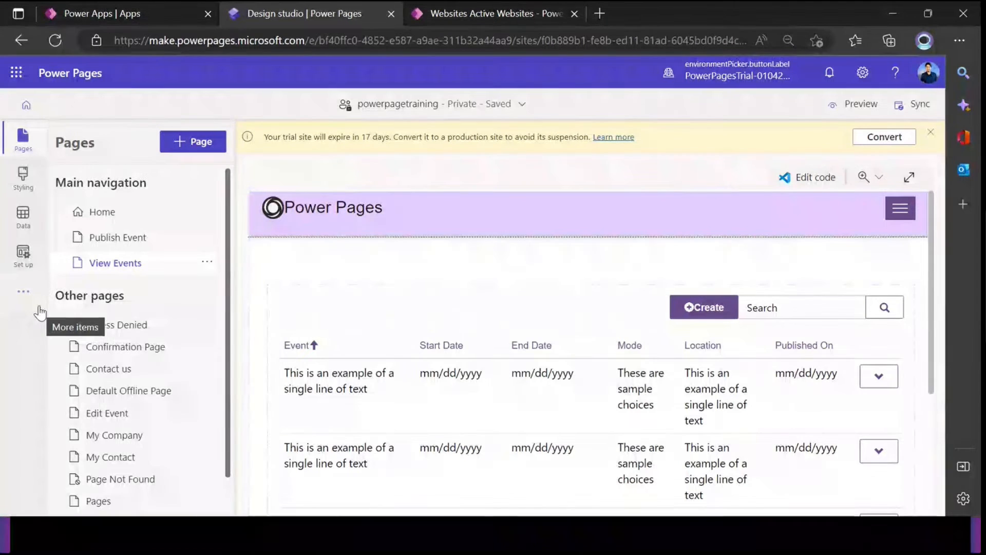
Show the site's Dataverse tables and expand the Other tables group to browse the additional tables.
left_click(23, 215)
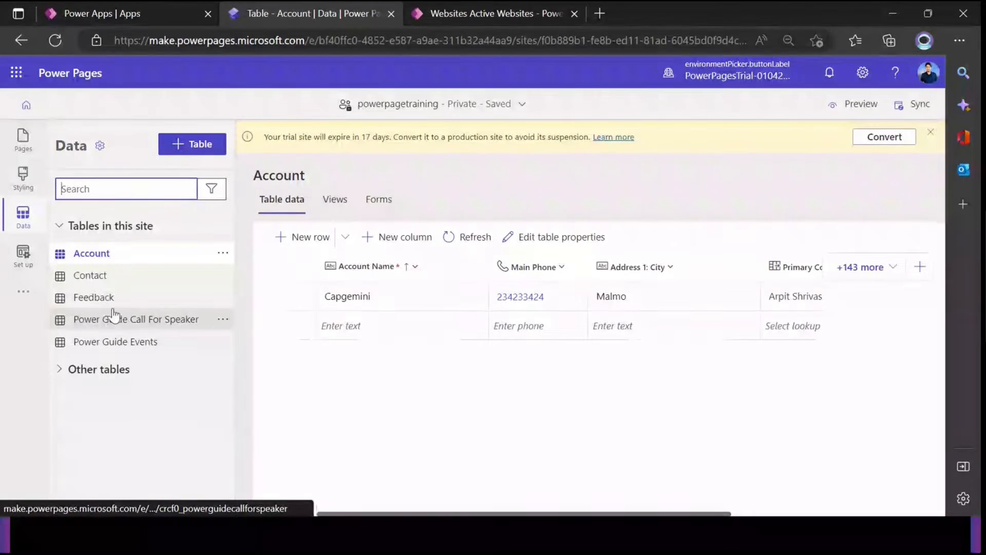
left_click(60, 370)
scroll(88, 347, "down", 1)
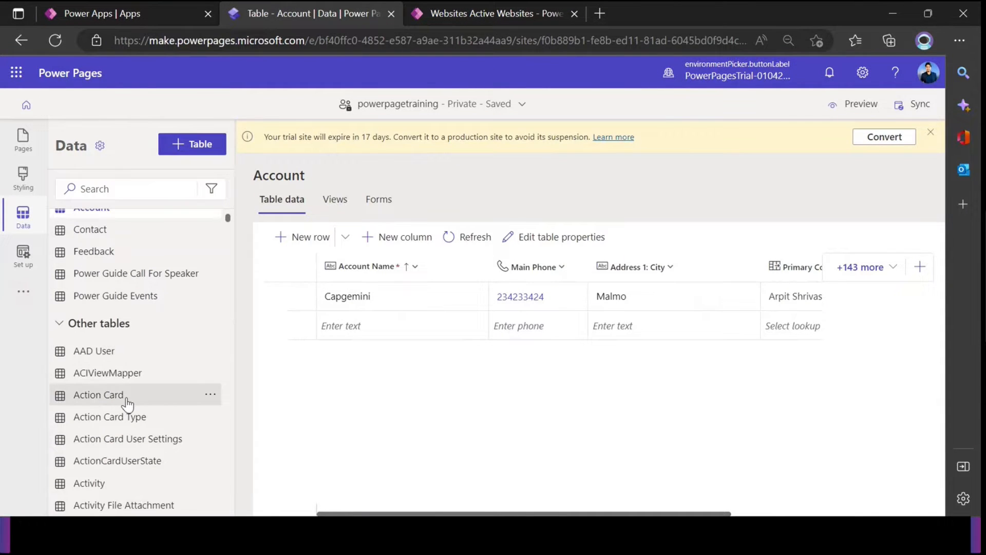
scroll(126, 403, "up", 1)
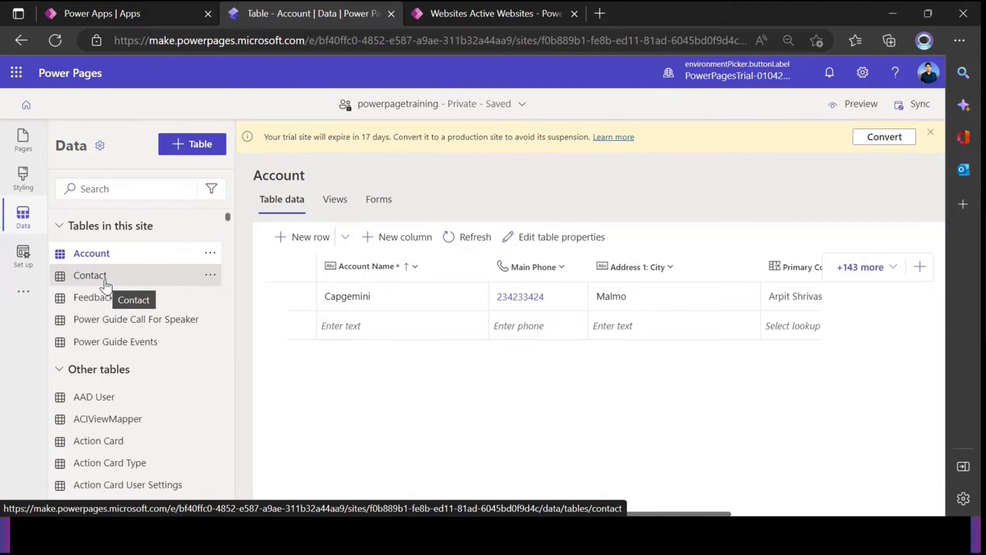
Examine the choices for the current solution in the Data workspace's solution setting, then close it.
left_click(100, 150)
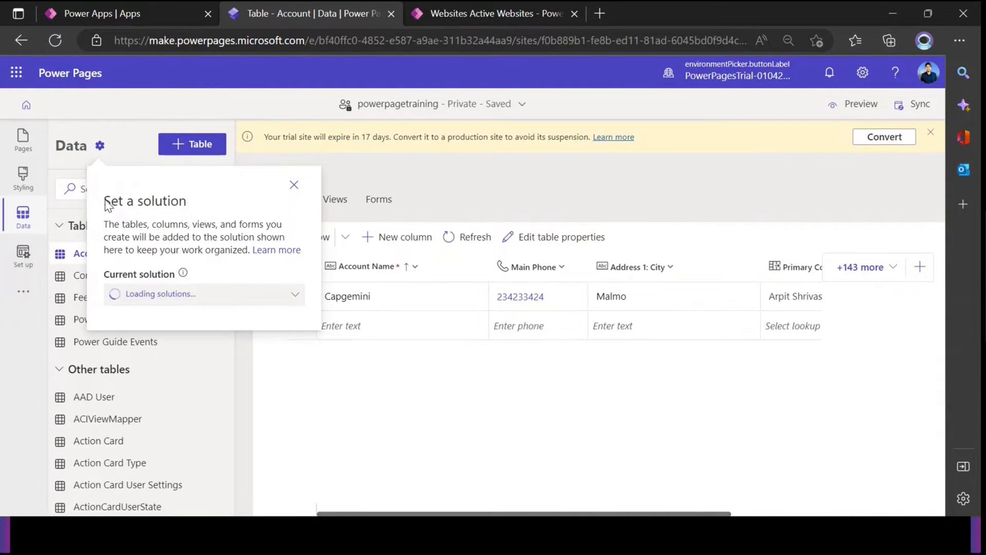
left_click_drag(105, 201, 182, 204)
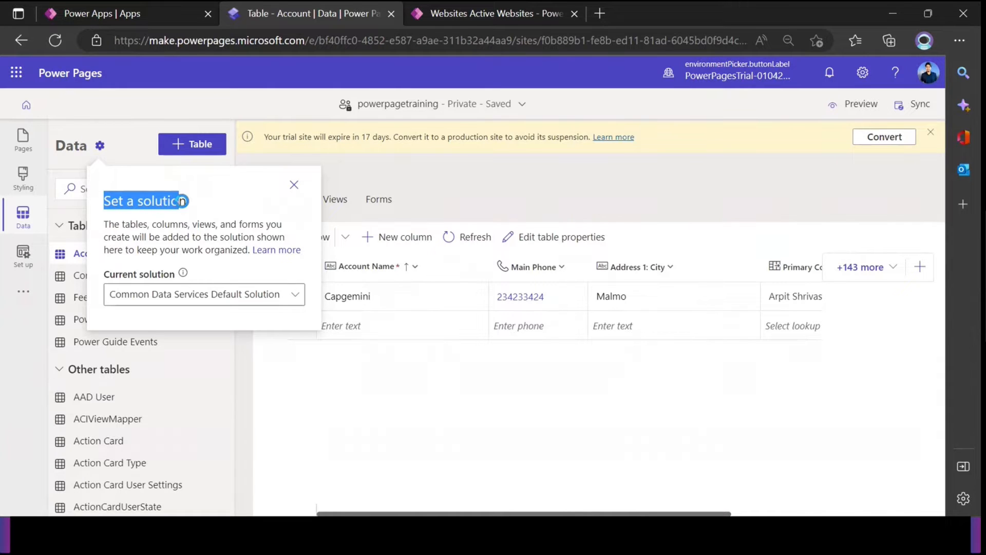
left_click(203, 297)
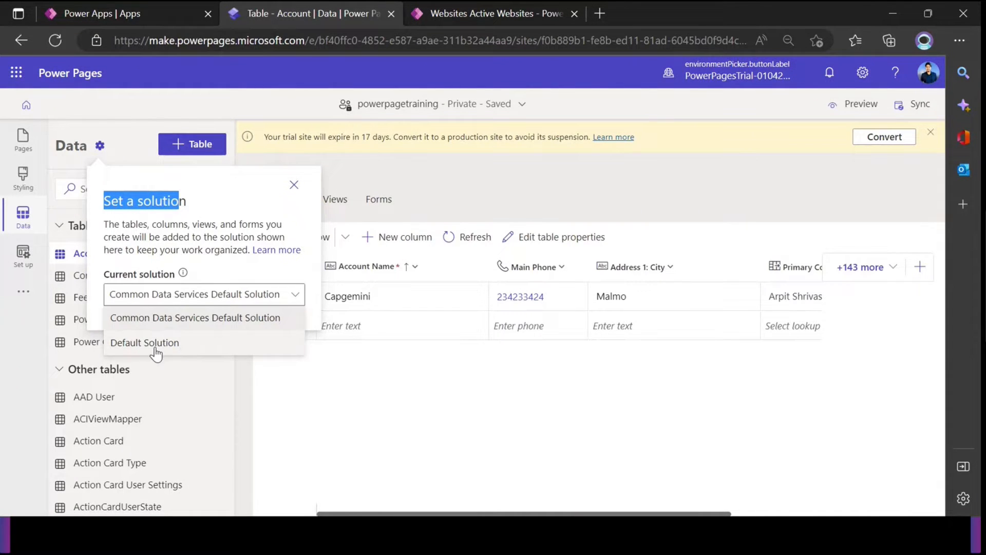
left_click(267, 382)
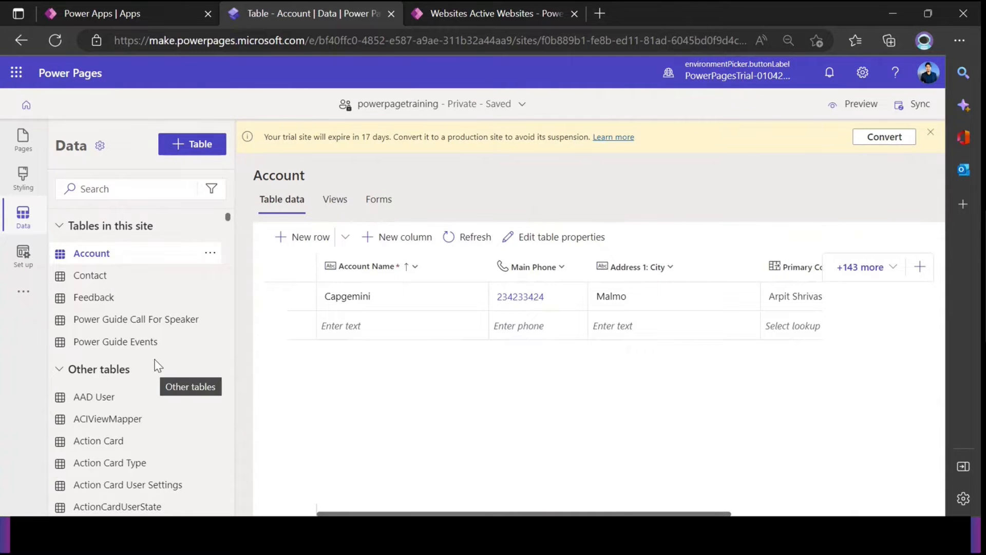
Reopen the Data workspace's solution setting and switch to Power Apps to view the environment's Solutions list.
left_click(103, 150)
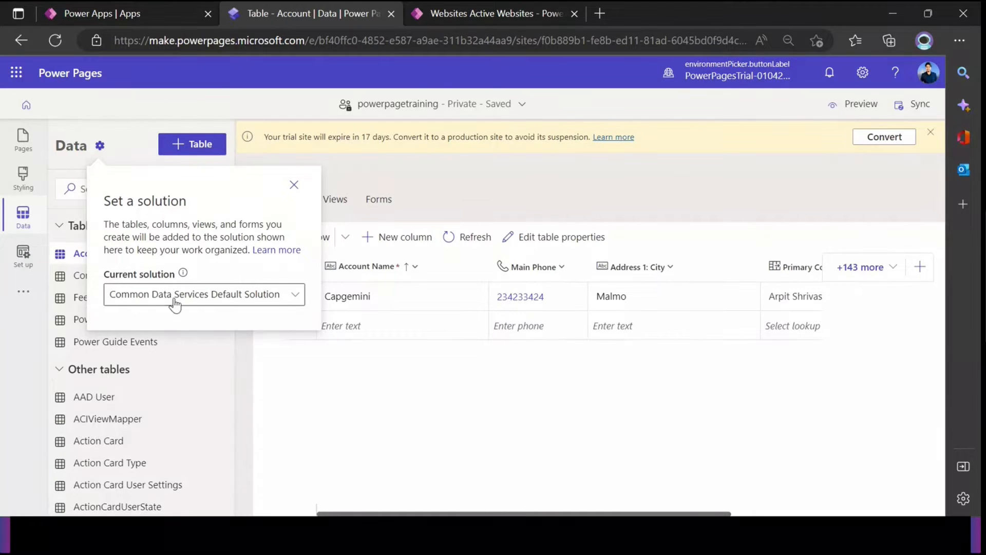
left_click(169, 10)
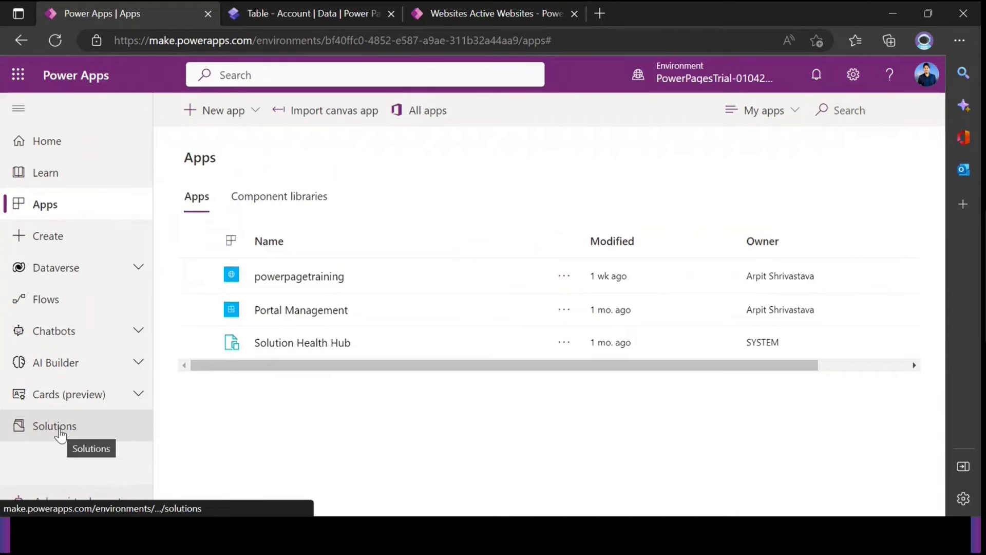
left_click(79, 435)
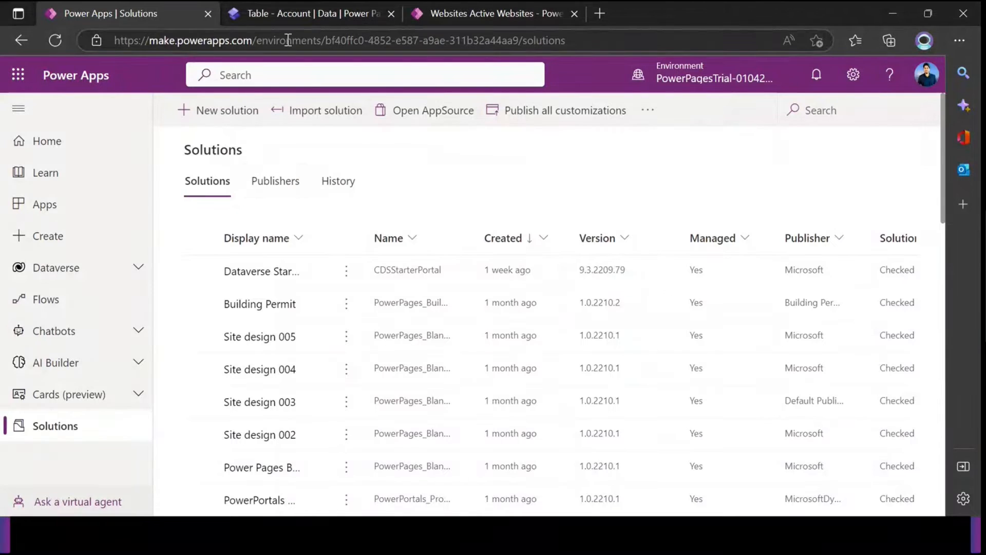
Switch back to the Power Pages design studio and recheck the choices for the current solution, then close the setting.
left_click(291, 14)
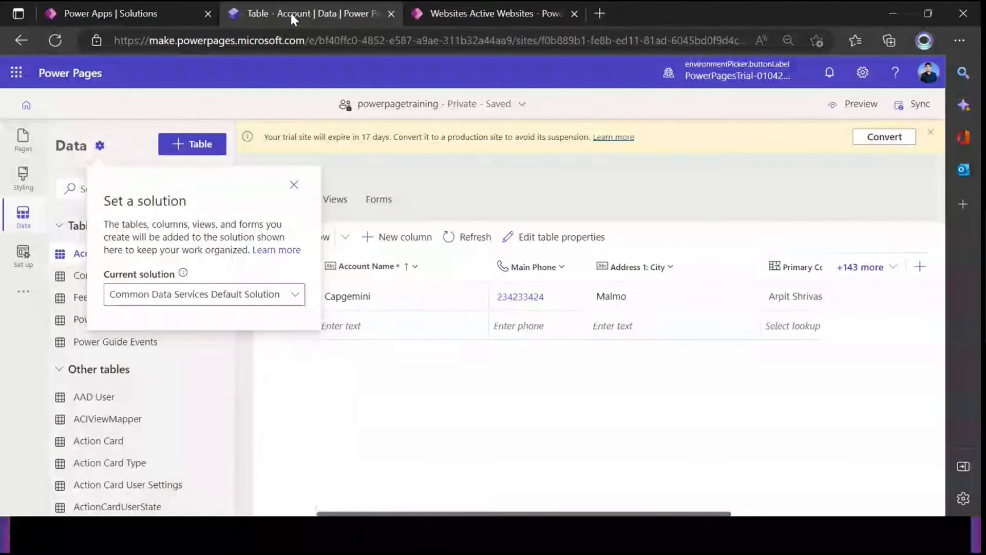
left_click(203, 295)
left_click(298, 362)
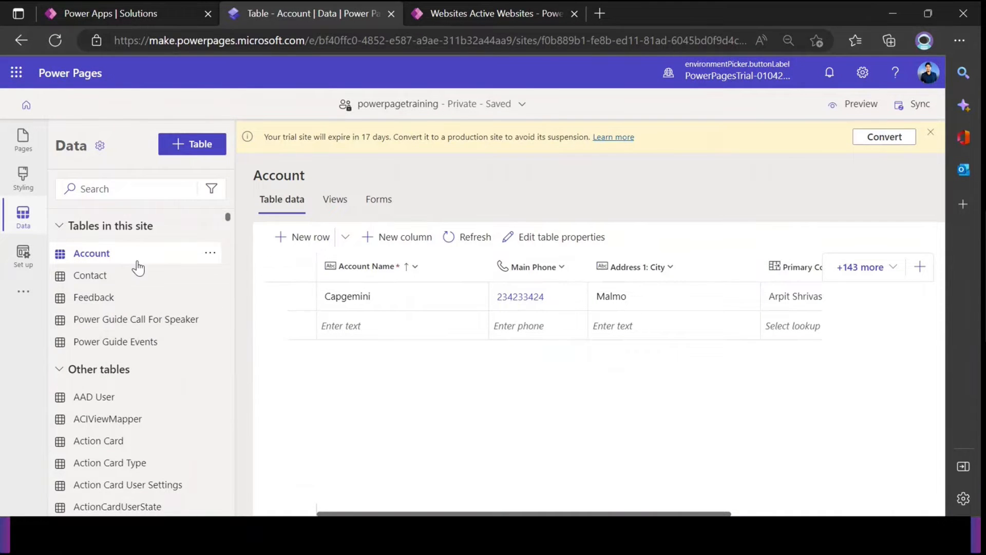
left_click(99, 146)
left_click(295, 401)
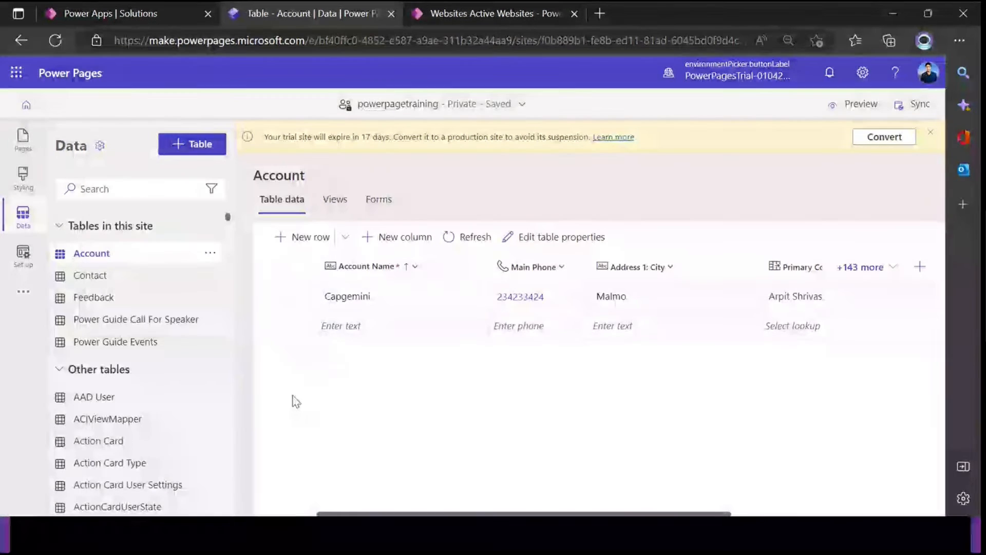
Open the Portal - Call for Speaker form from the Power Guide Call For Speaker table's available forms.
left_click(198, 325)
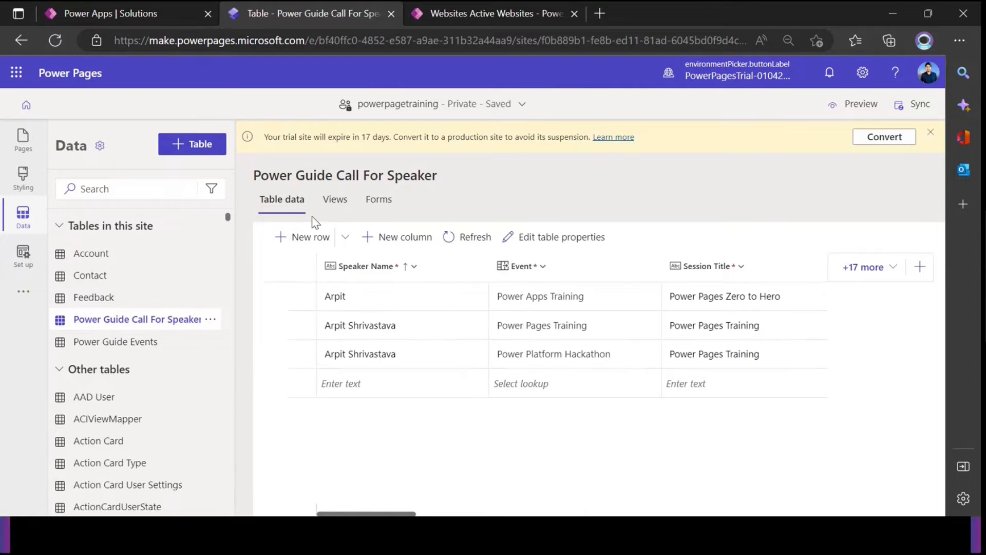
left_click(378, 200)
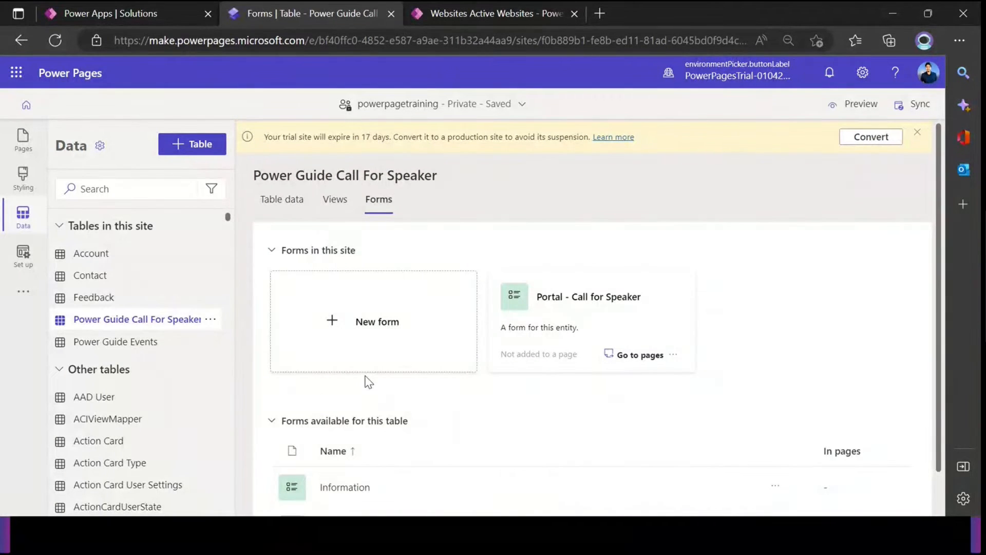
scroll(368, 383, "down", 1)
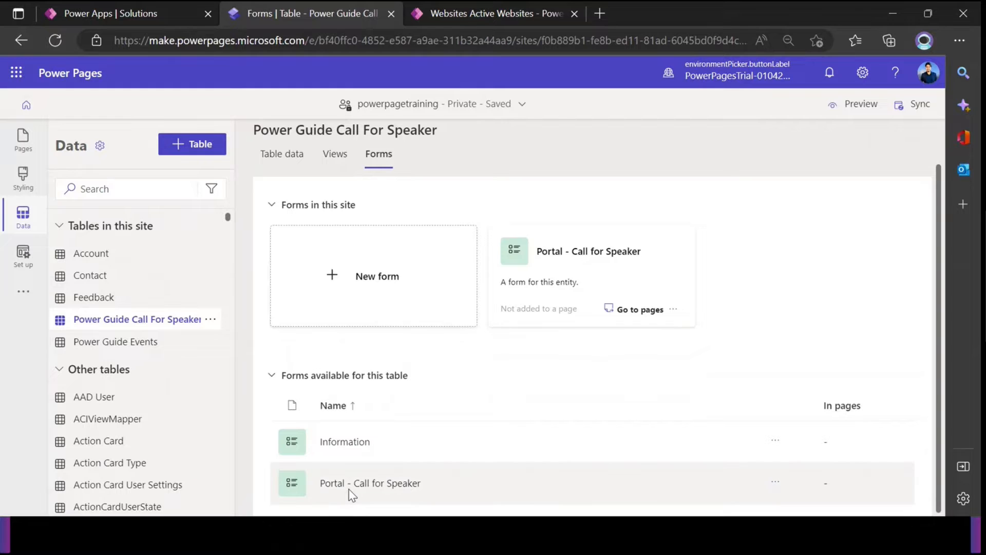
left_click(378, 492)
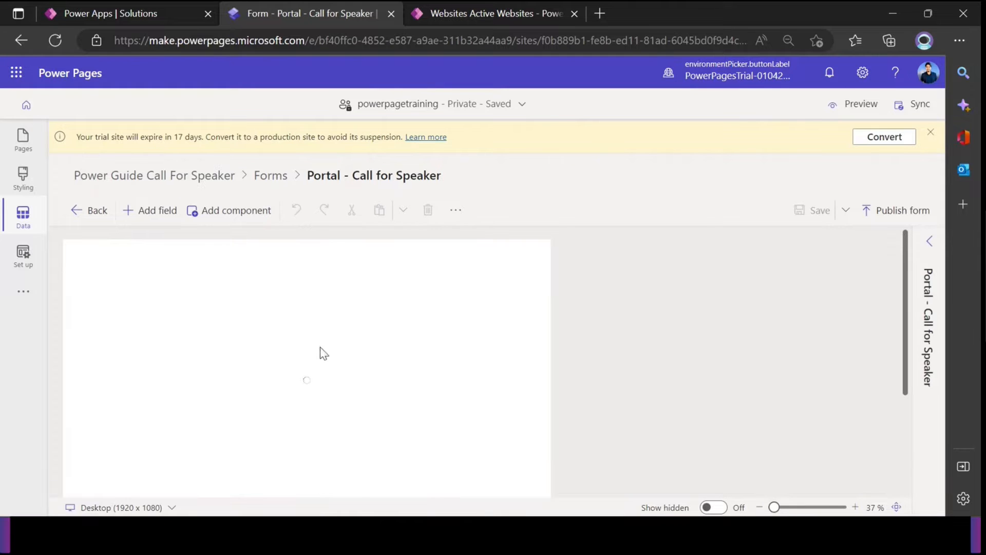
Enlarge the form preview to 105 % and examine the tabs and Speaker Profile fields.
left_click(855, 506)
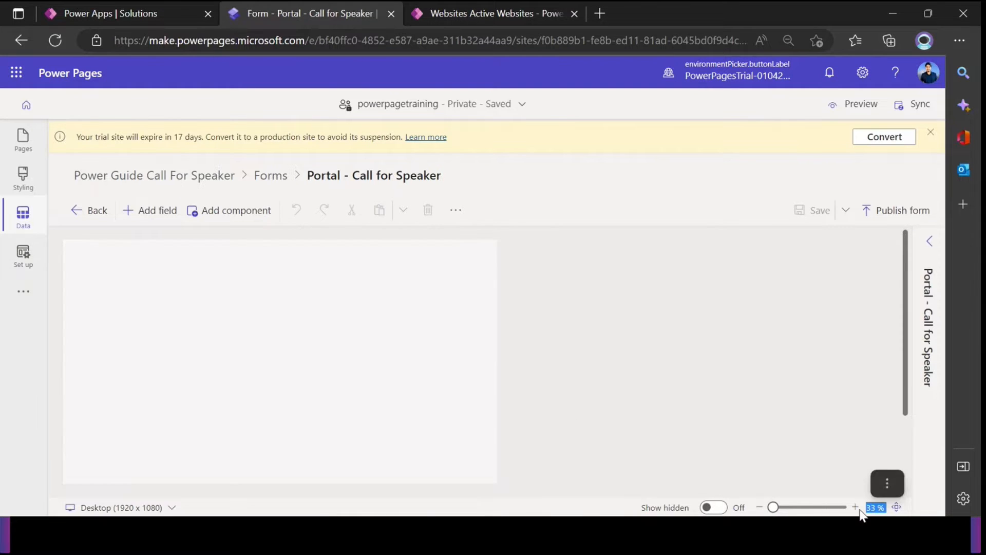
left_click(855, 507)
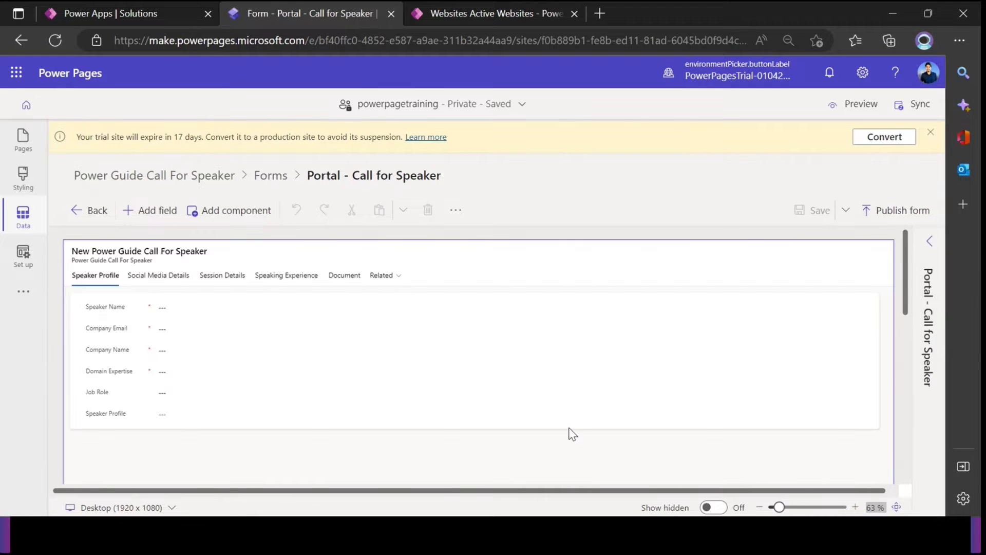
left_click(785, 509)
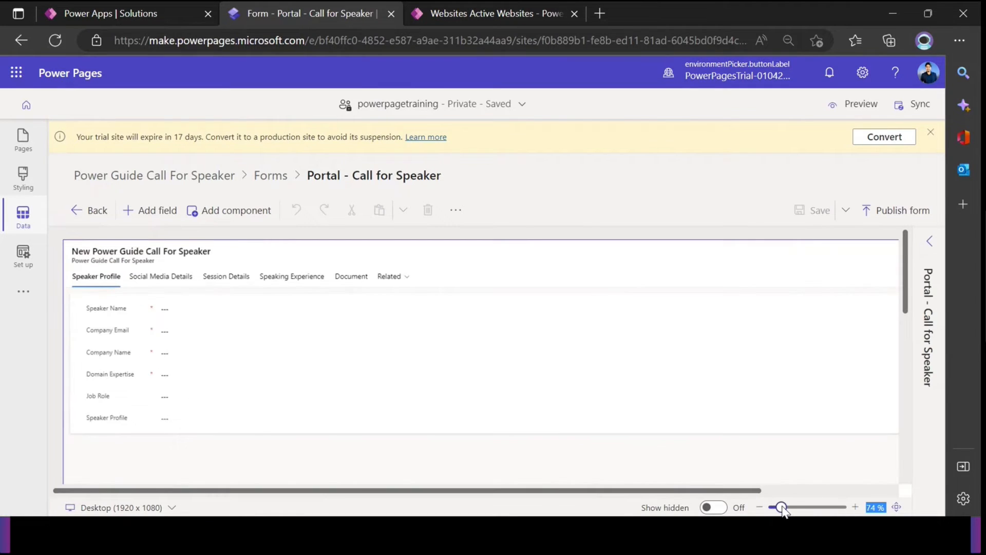
mouse_move(782, 509)
left_mouse_down()
mouse_move(797, 509)
mouse_move(788, 510)
left_mouse_up()
scroll(192, 390, "down", 2)
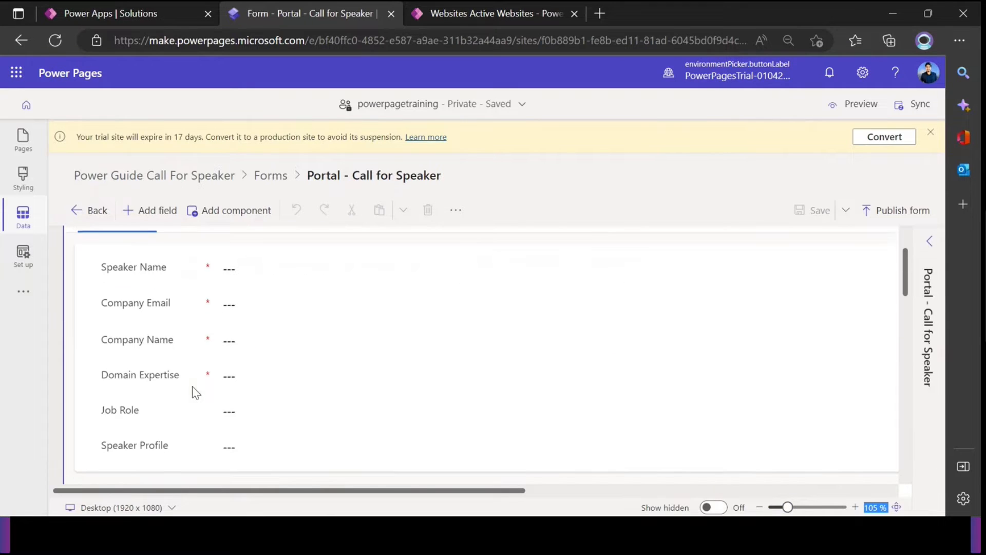
scroll(190, 302, "up", 2)
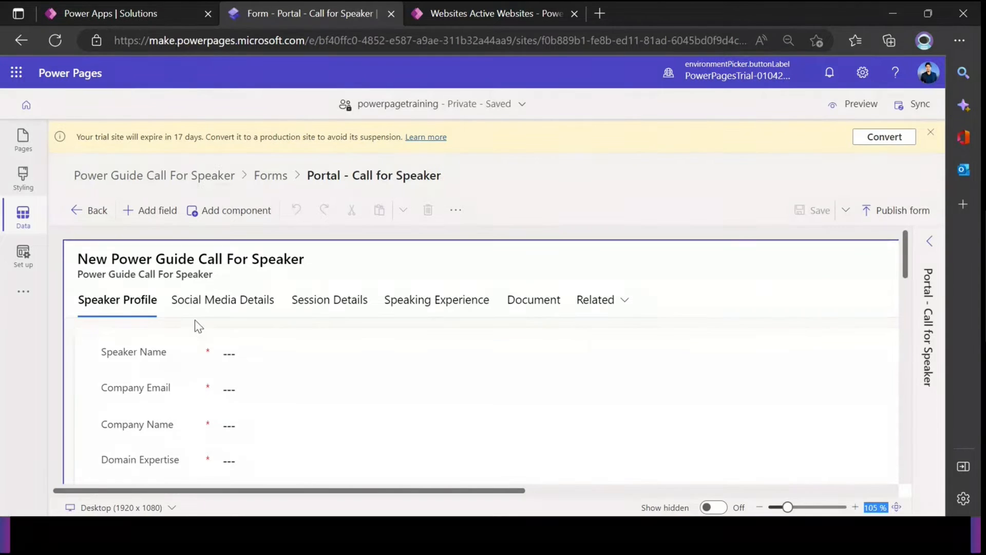
scroll(239, 365, "down", 1)
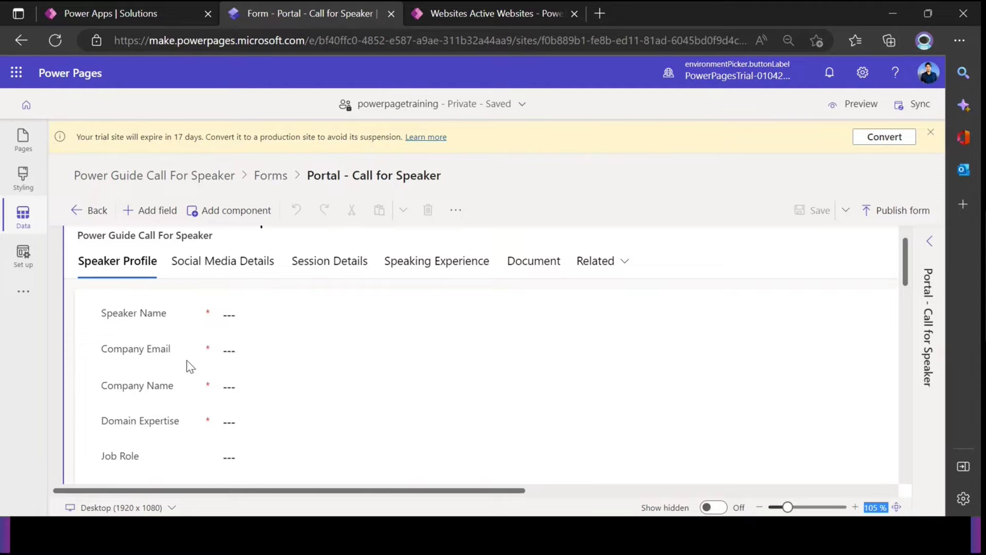
Review the form's Speaker Profile fields and the Social Media Details fields.
scroll(179, 357, "down", 2)
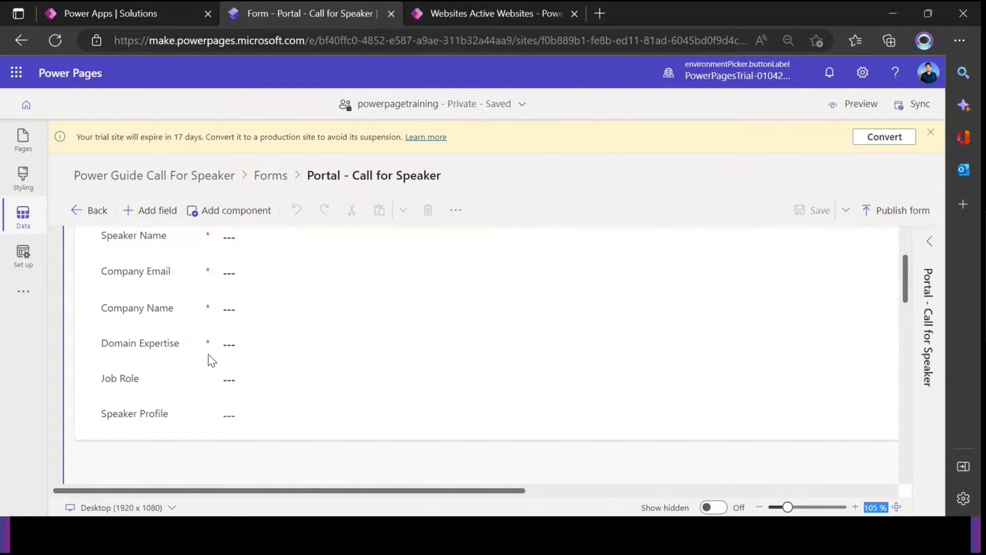
scroll(207, 353, "up", 2)
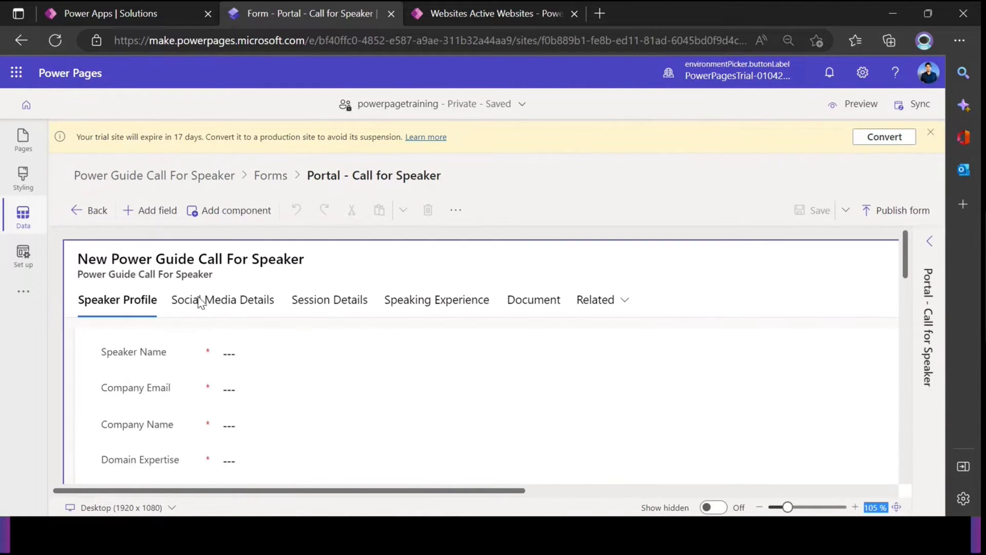
left_click(267, 308)
scroll(230, 358, "down", 1)
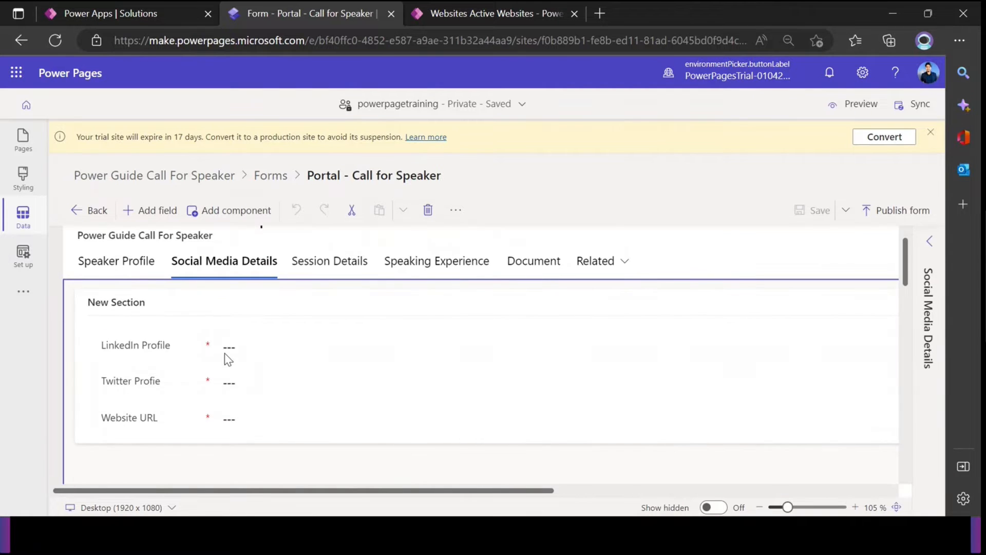
Examine the Session Details fields, including Event, Session Title, Session Description and Profile Image.
left_click(337, 267)
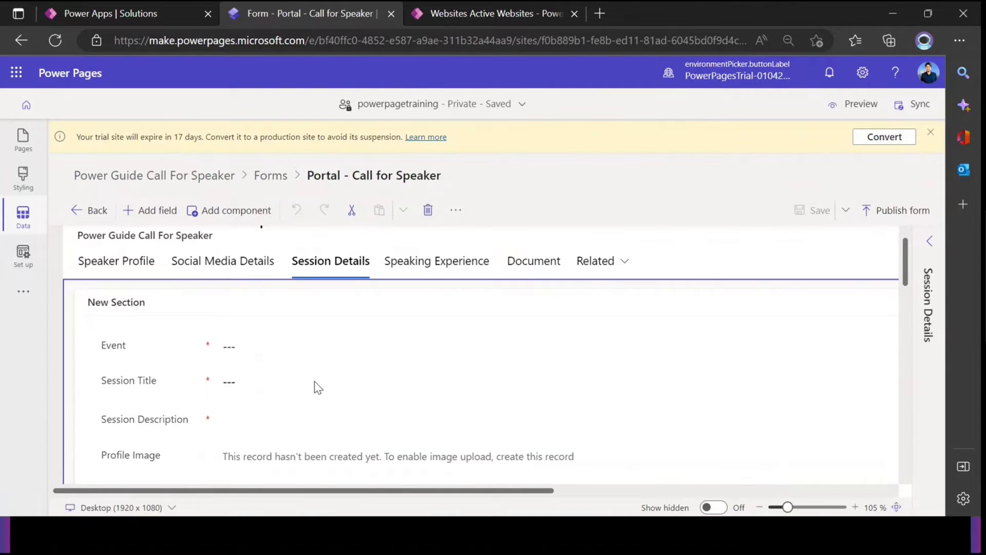
scroll(259, 358, "down", 2)
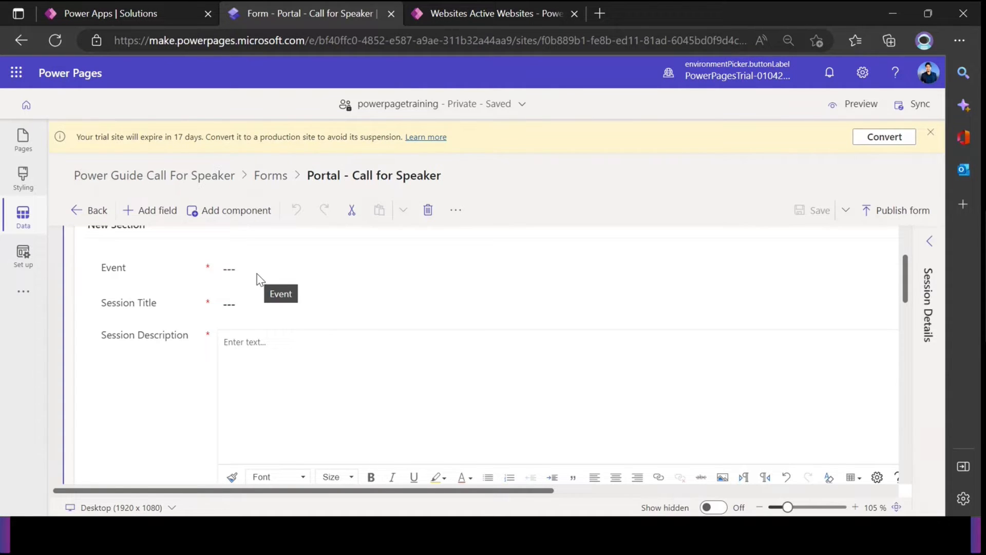
left_click(232, 309)
scroll(271, 361, "down", 4)
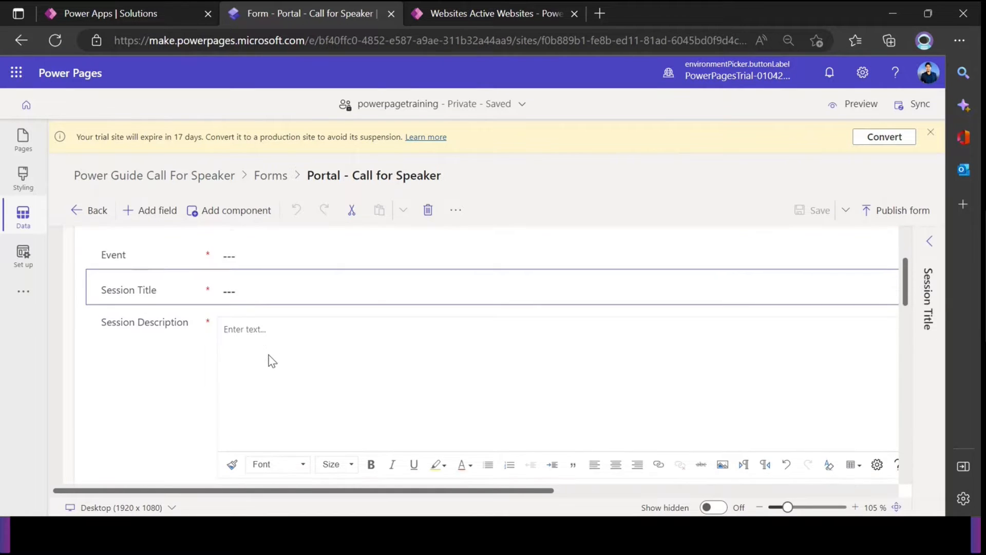
left_click(270, 349)
left_click(178, 343)
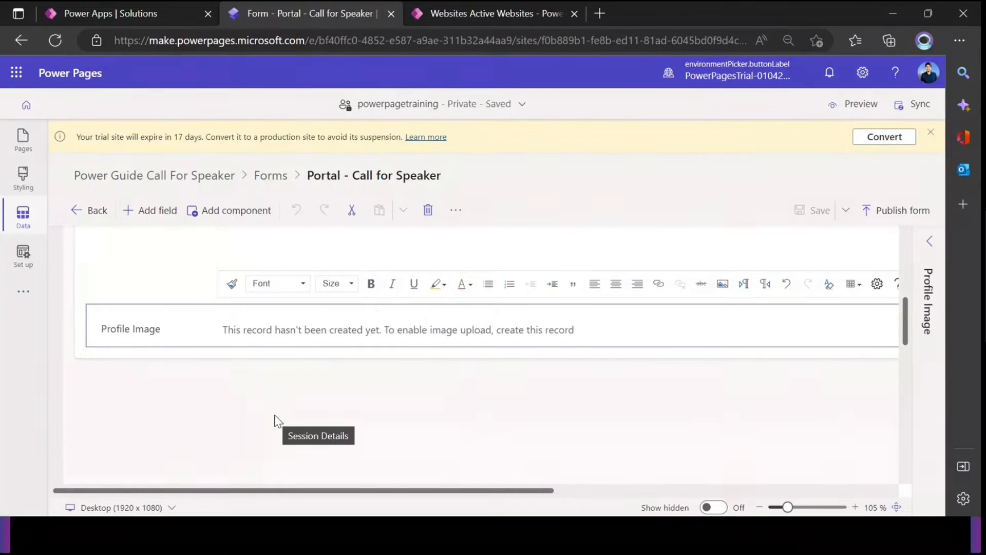
scroll(274, 415, "up", 5)
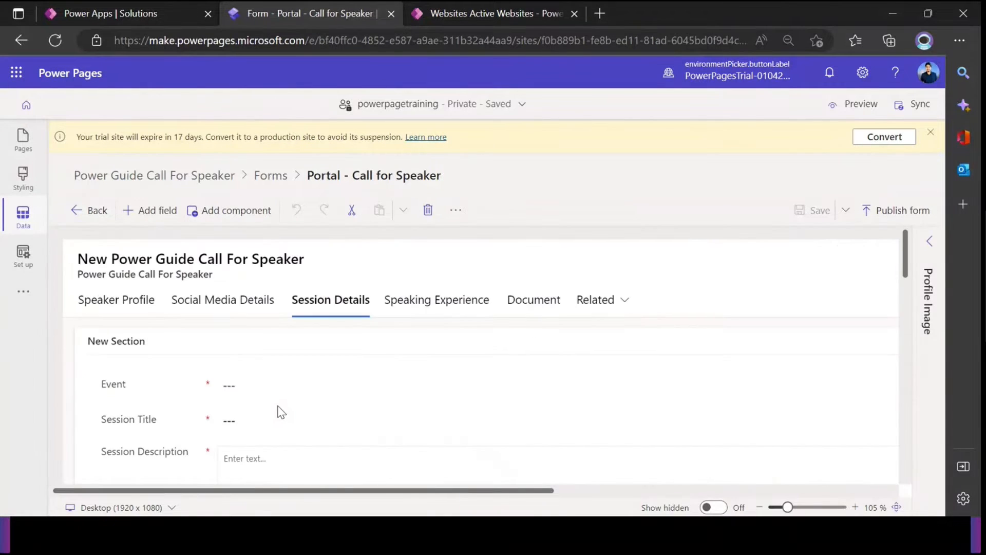
Inspect the Speaking Evidence field under Speaking Experience and the Attach Slide Deck field under Document.
left_click(417, 300)
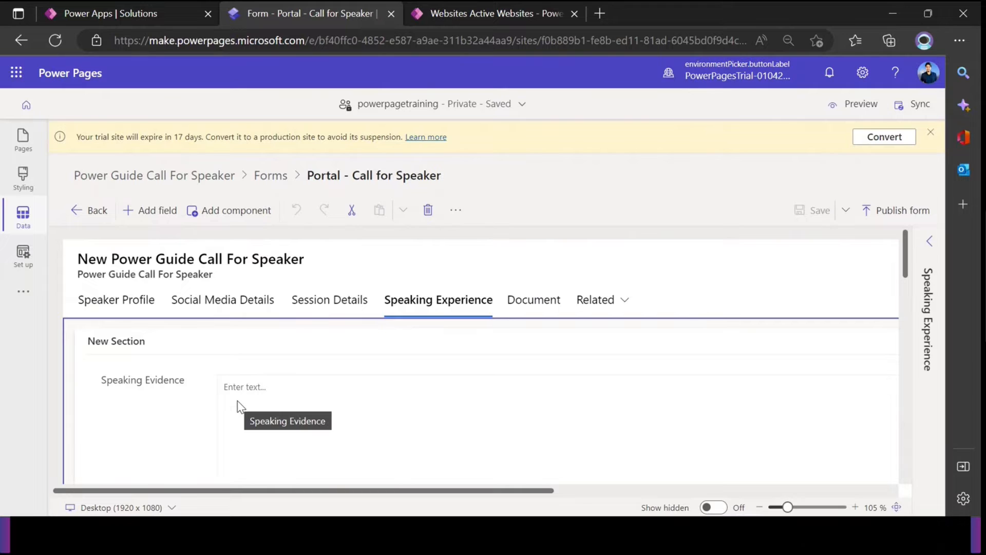
left_click(238, 403)
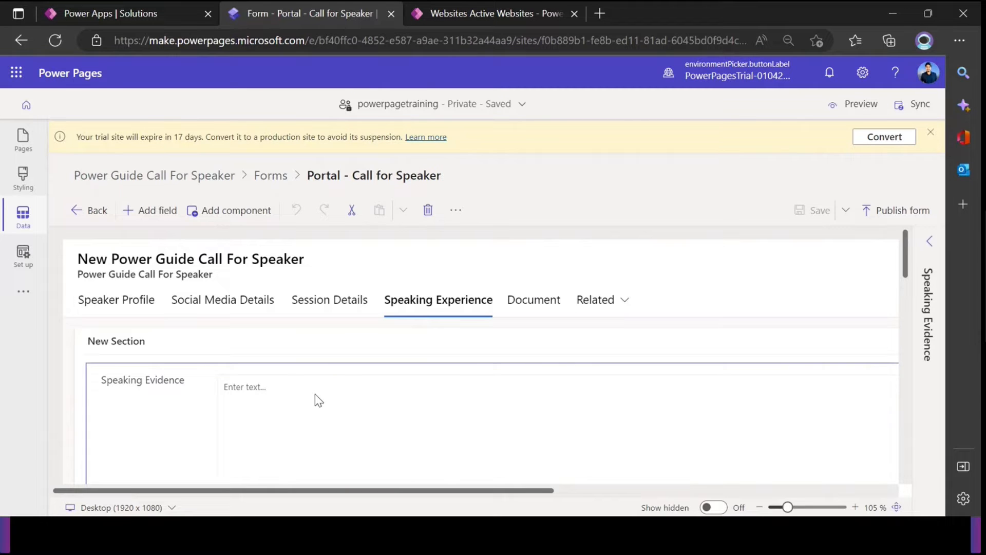
scroll(315, 394, "down", 1)
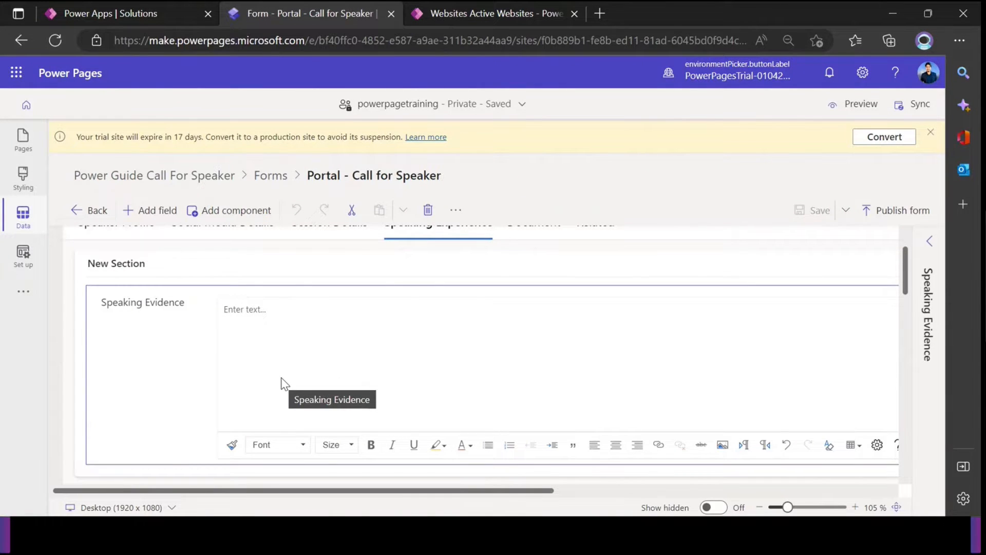
scroll(442, 328, "up", 1)
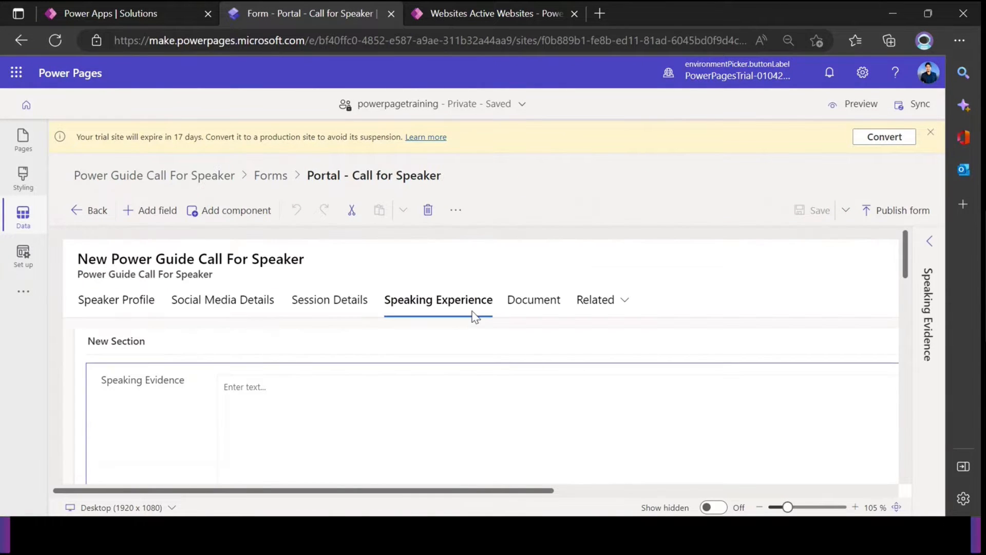
left_click(534, 304)
scroll(239, 352, "down", 1)
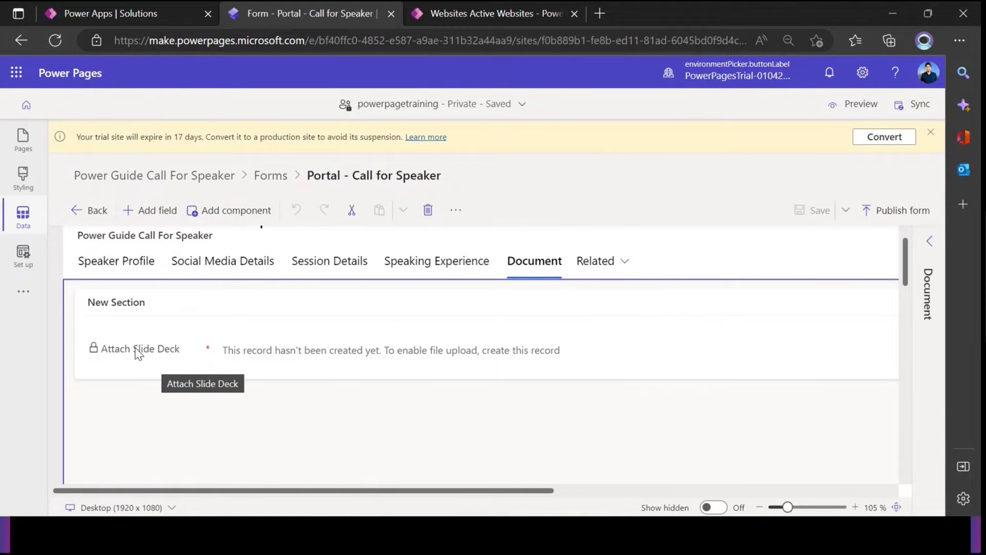
scroll(154, 341, "up", 1)
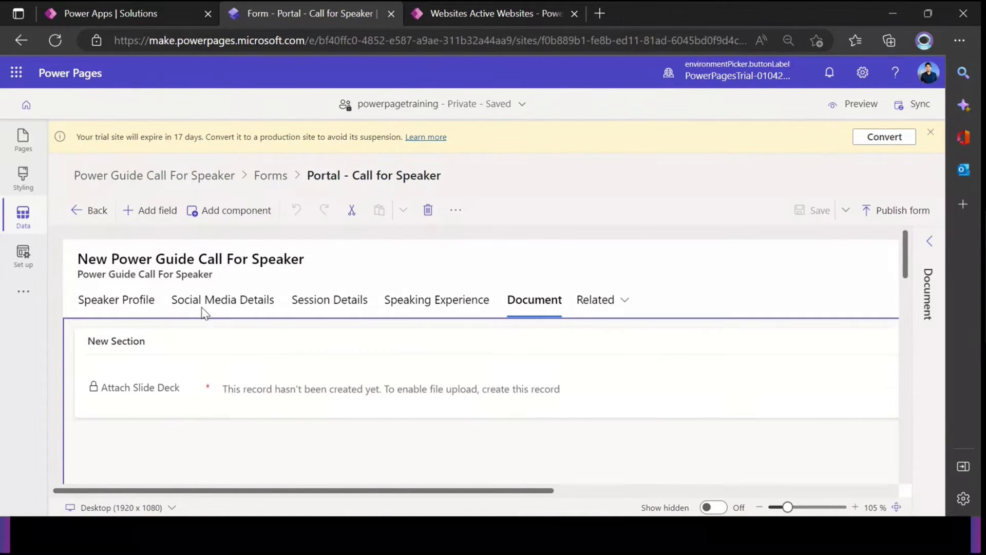
Go through the form's five parts in order, from Speaker Profile to Document.
left_click(146, 303)
left_click(205, 302)
left_click(333, 303)
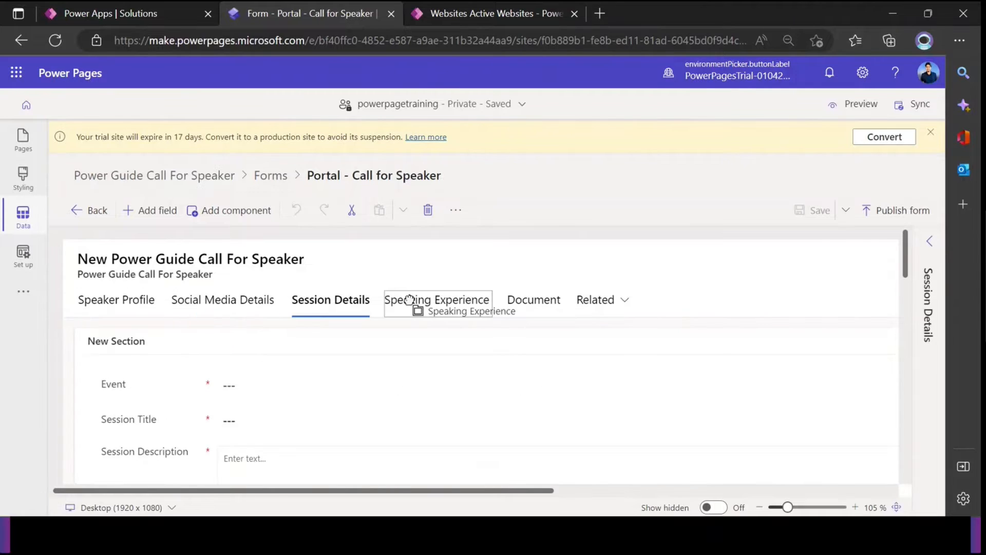
left_click(408, 302)
left_click(527, 302)
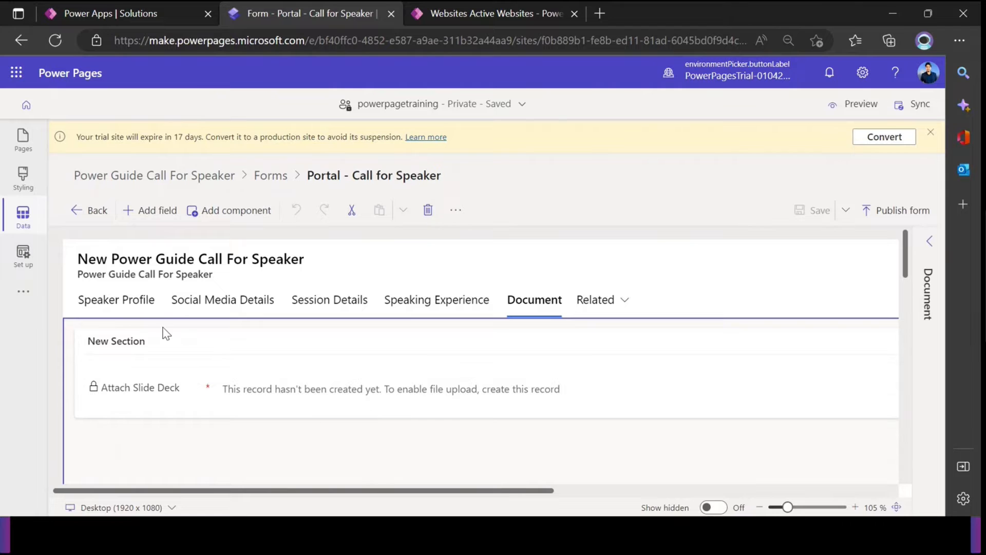
Recheck the Speaker Profile fields, and view the form's remaining parts through to Document.
left_click(132, 308)
scroll(224, 368, "down", 4)
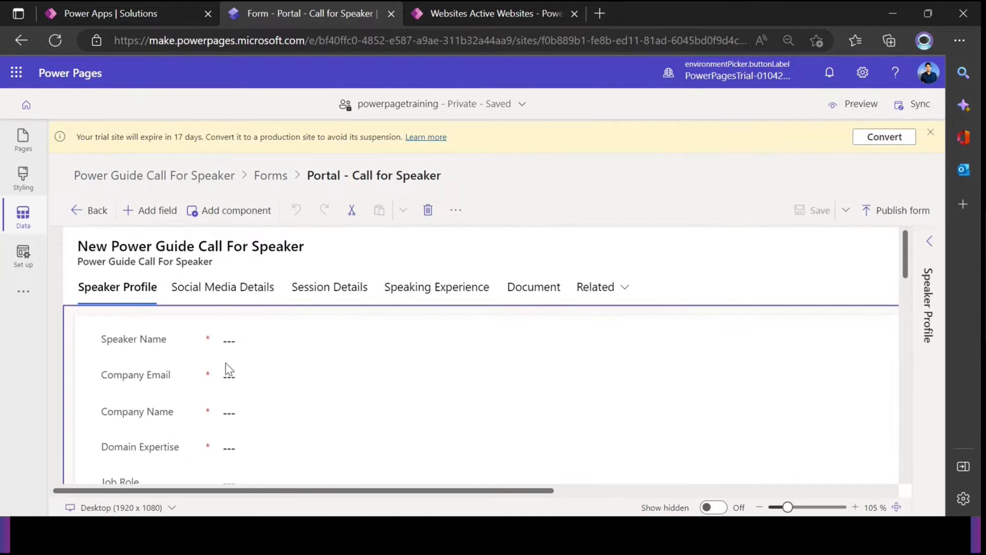
scroll(225, 368, "up", 4)
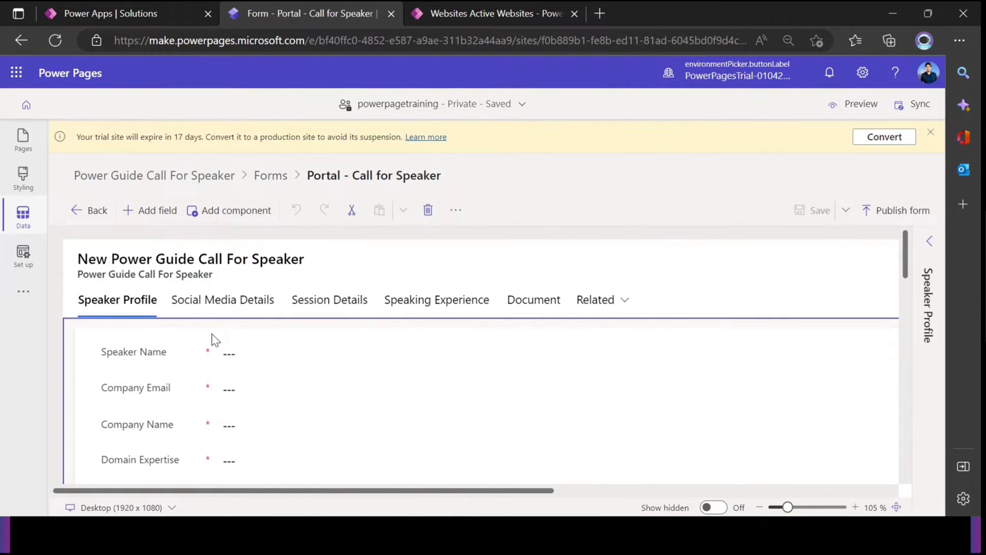
left_click(215, 307)
left_click(328, 304)
left_click(439, 307)
left_click(514, 303)
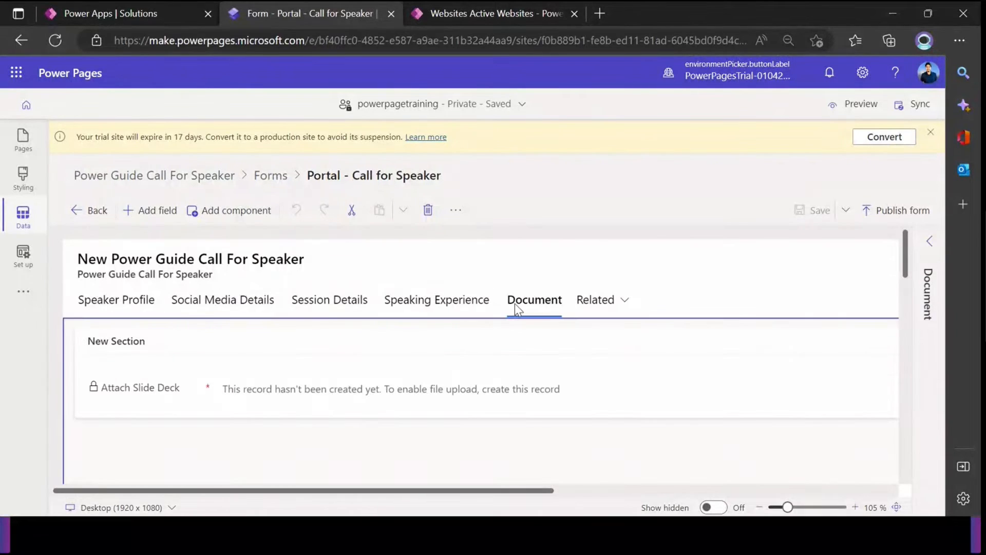
Walk through Speaker Profile, Social Media Details, Session Details, Speaking Experience and Document once more.
mouse_move(354, 553)
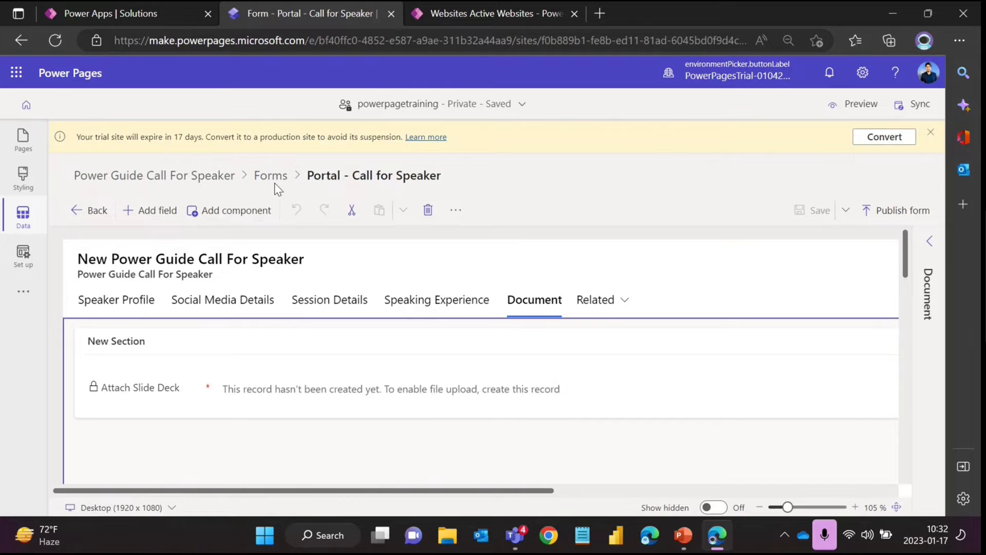
scroll(301, 344, "down", 1)
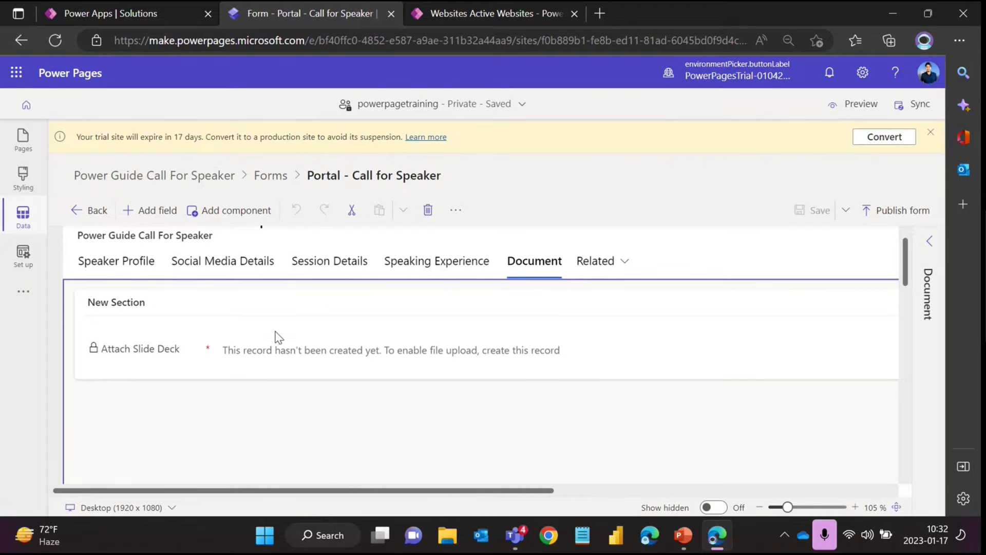
left_click(134, 267)
left_click(237, 263)
left_click(330, 263)
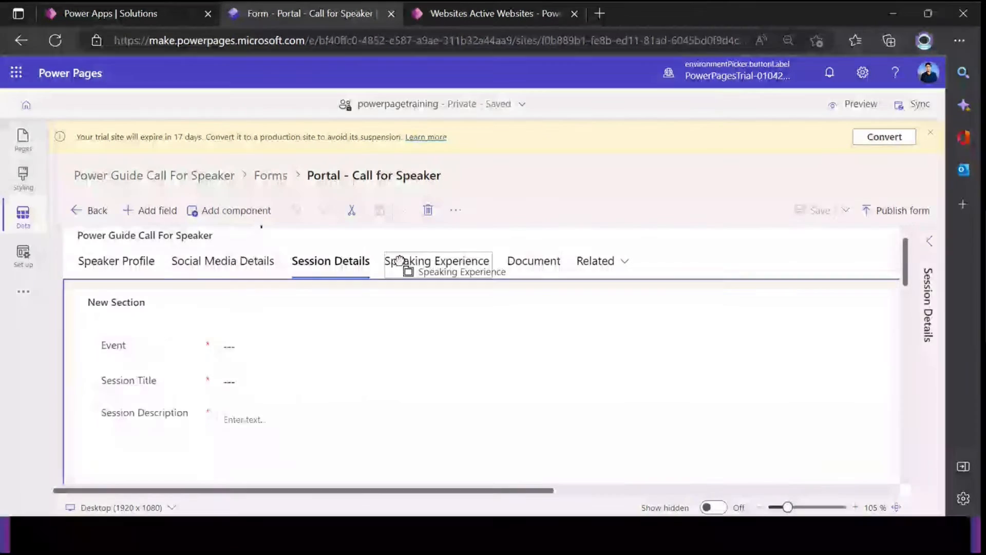
left_click(403, 263)
left_click(539, 263)
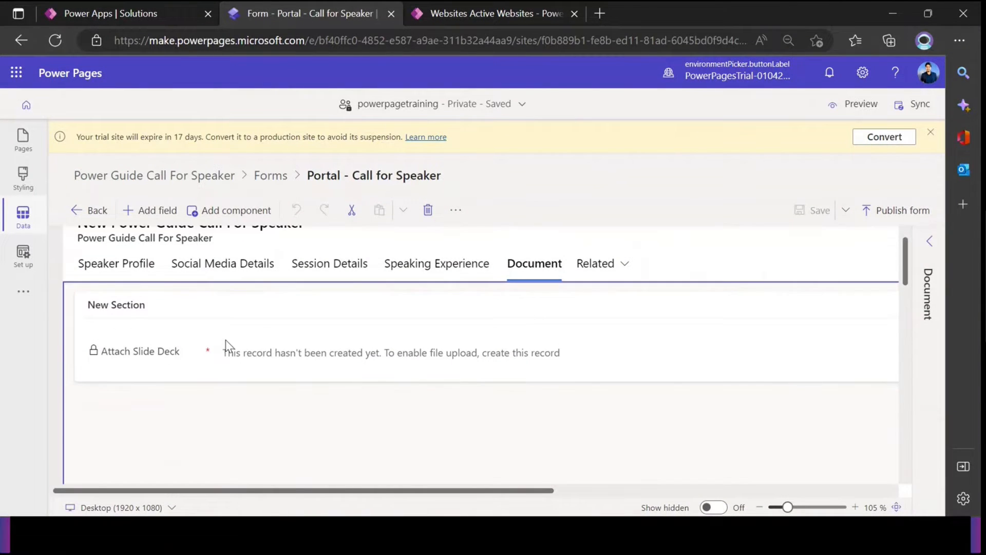
scroll(231, 334, "up", 1)
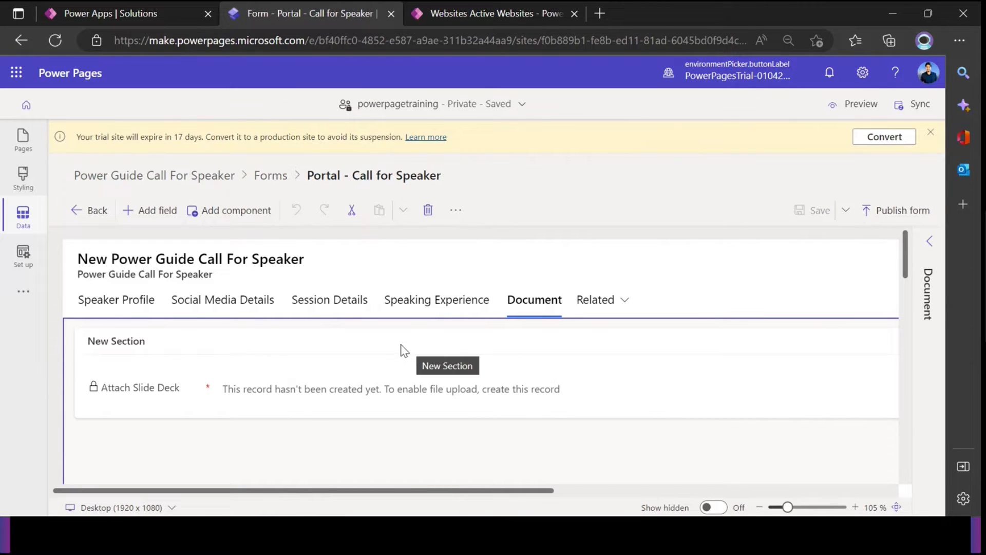
Add a blank page named "Call For Speaker" to the site's main navigation.
left_click(23, 139)
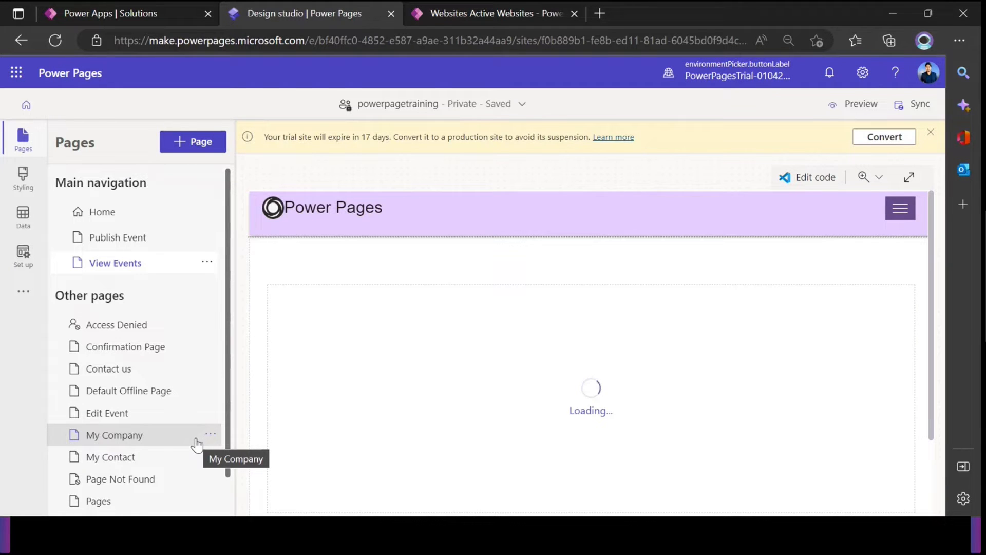
left_click(198, 146)
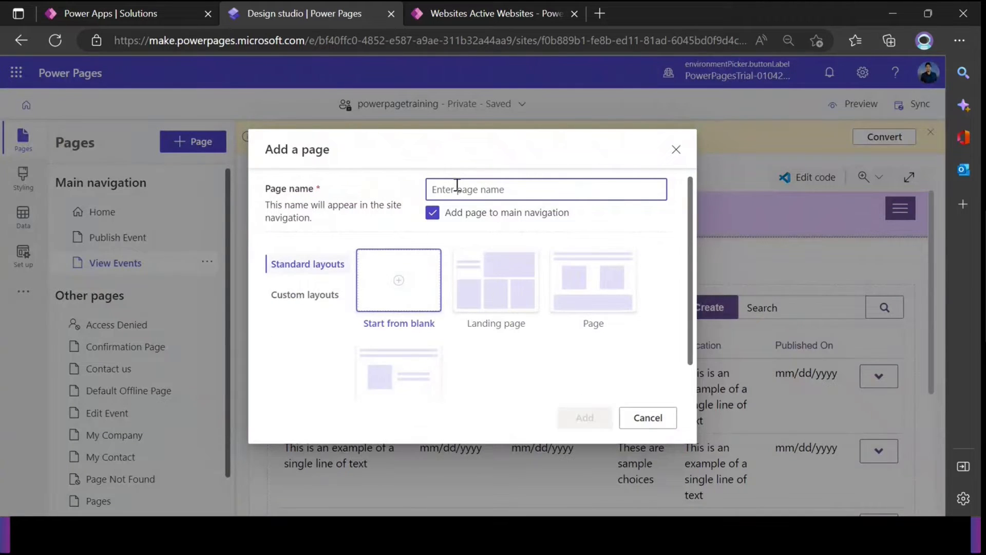
type("Call ")
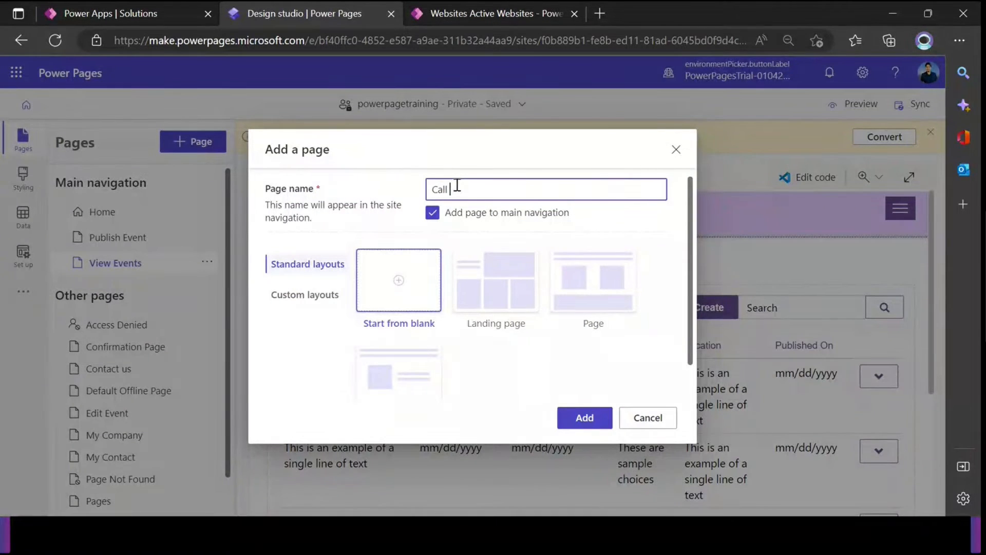
type("For Speaker")
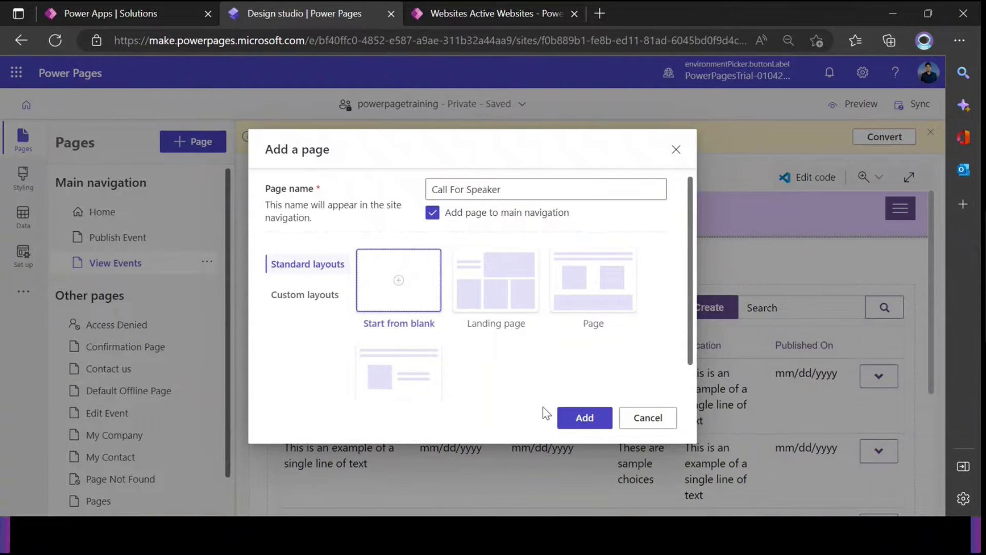
left_click(584, 418)
left_click(586, 418)
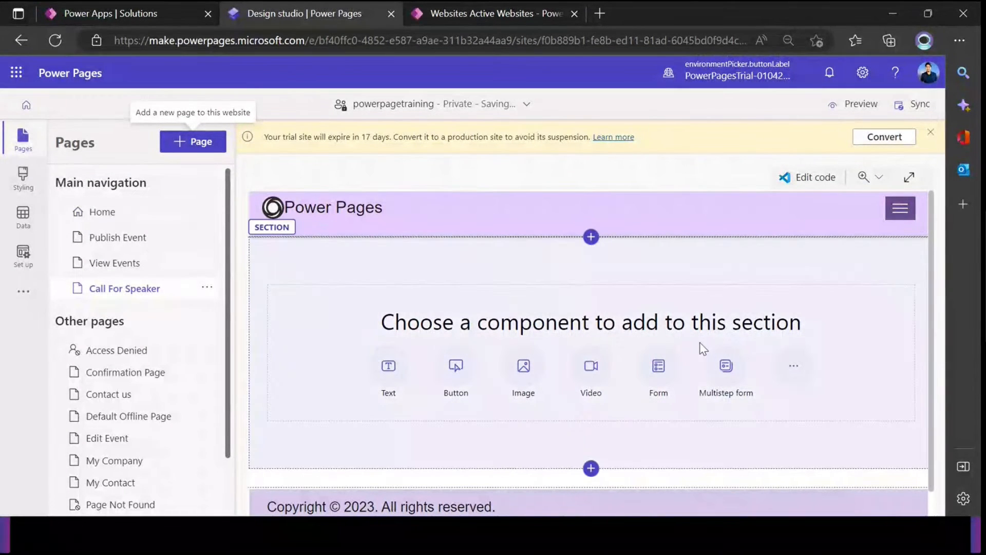
Add a new multistep form named "Call For Speaker" to the page, with the progress indicator and multiple entries per person enabled.
left_click(726, 365)
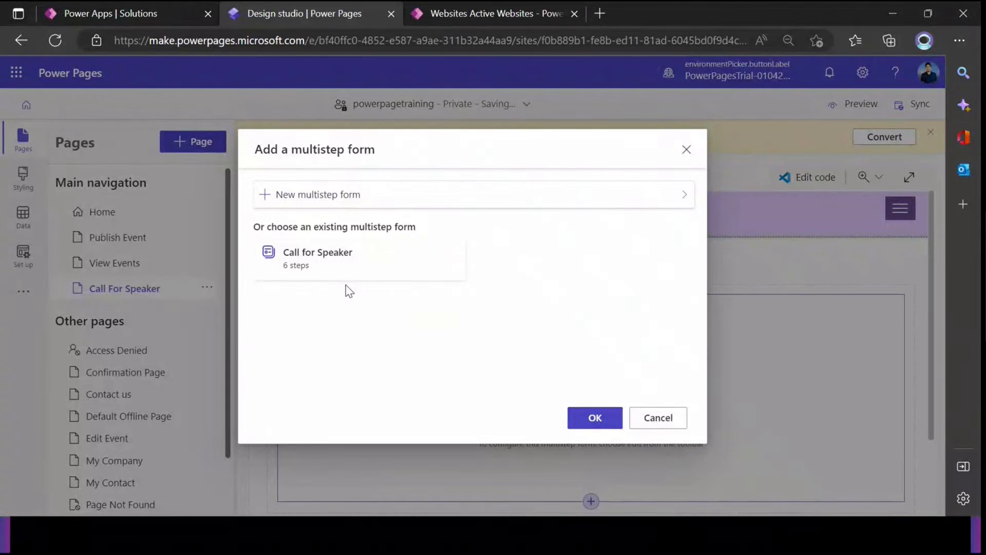
left_click(306, 194)
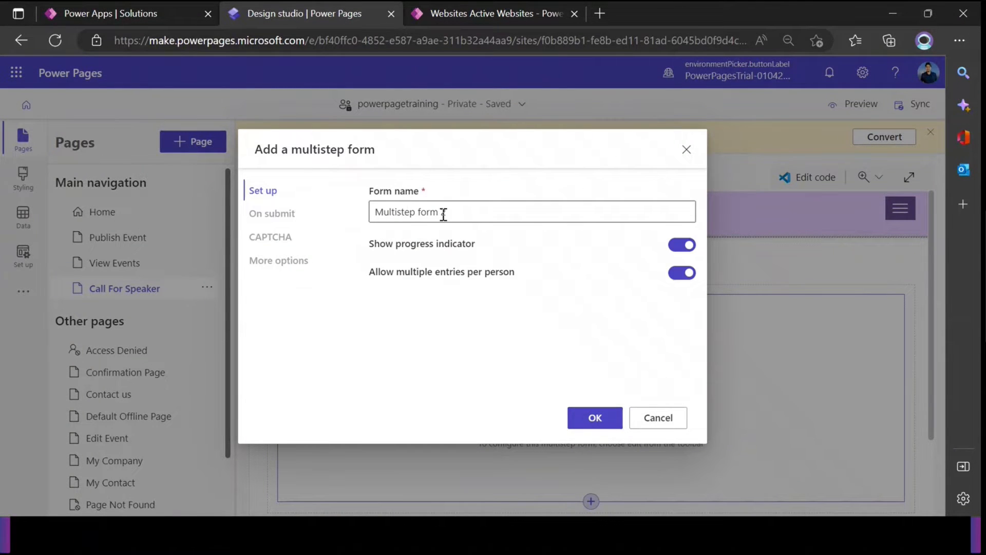
left_click_drag(446, 211, 374, 211)
type("Ca")
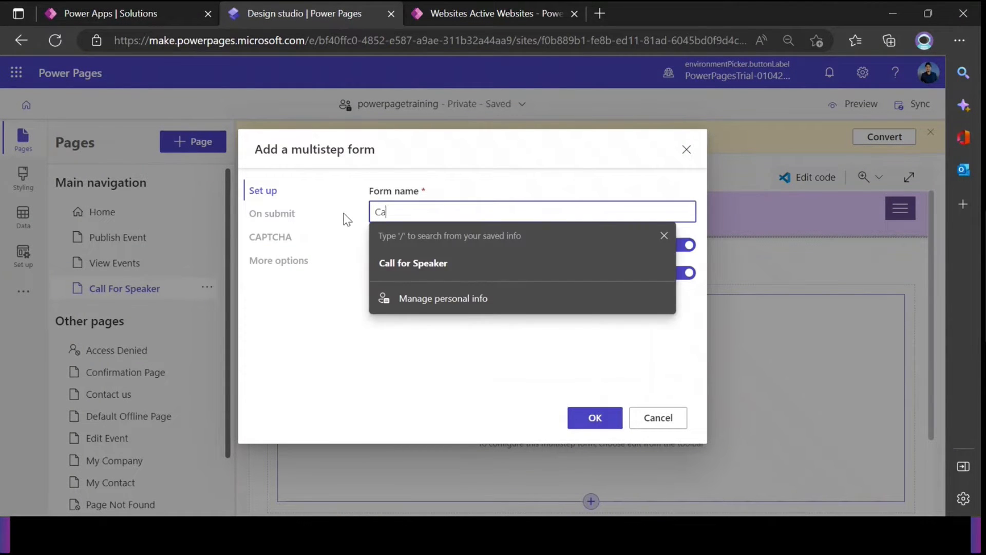
type("ll For Speaker")
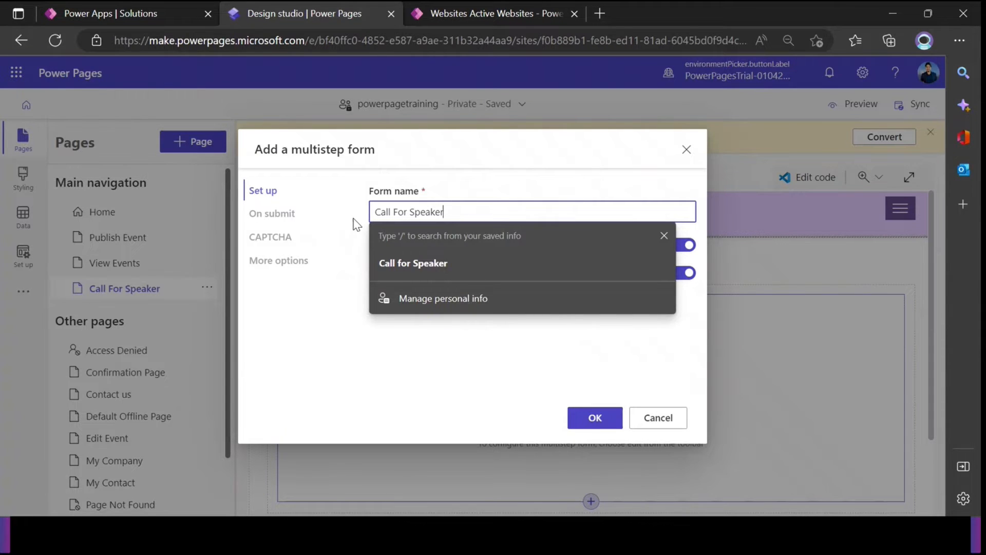
left_click(336, 283)
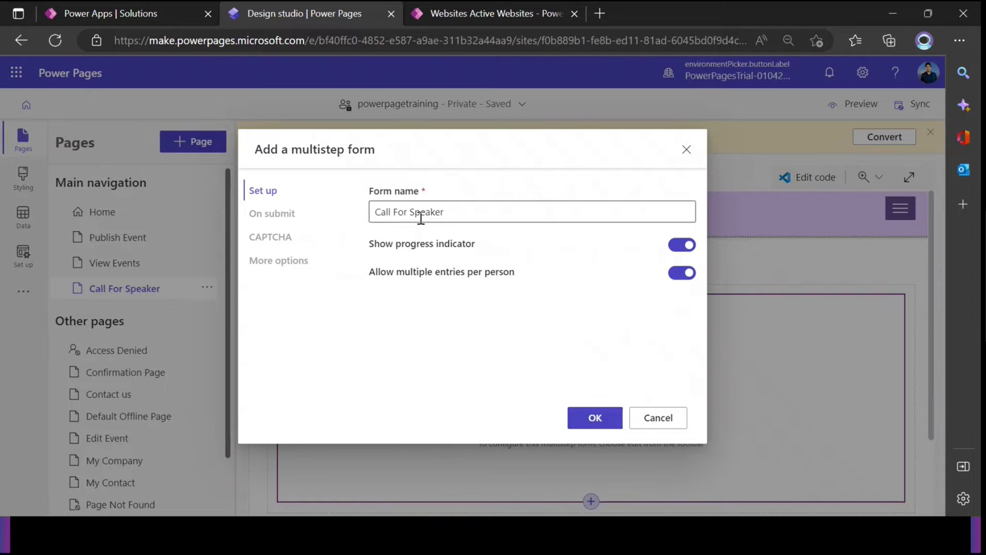
left_click_drag(455, 211, 376, 213)
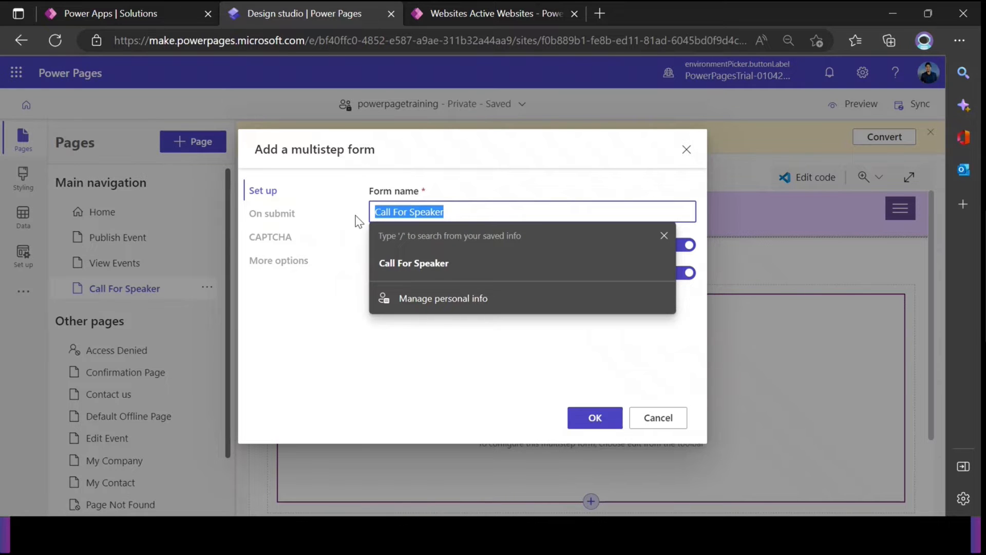
left_click(357, 235)
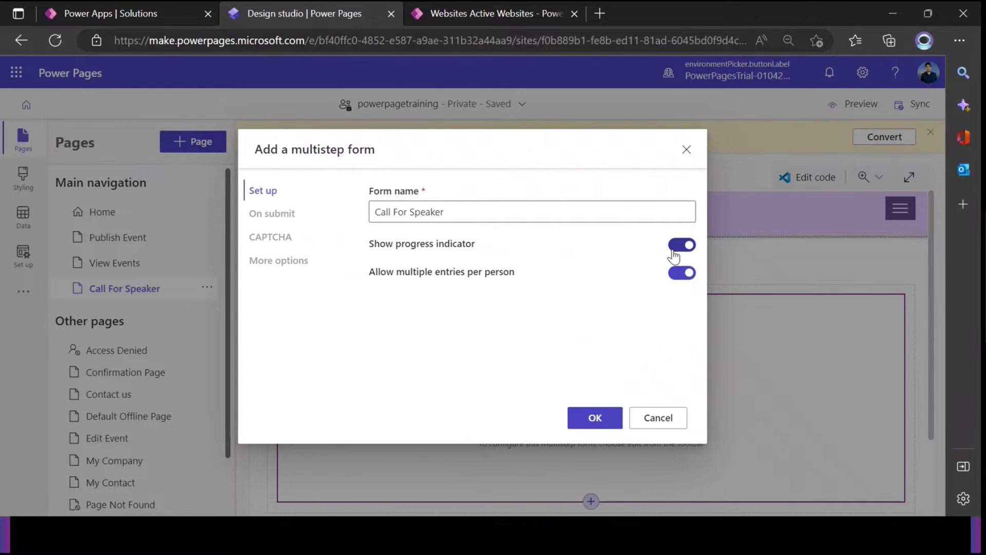
left_click_drag(371, 273, 526, 276)
left_click(505, 314)
left_click(612, 424)
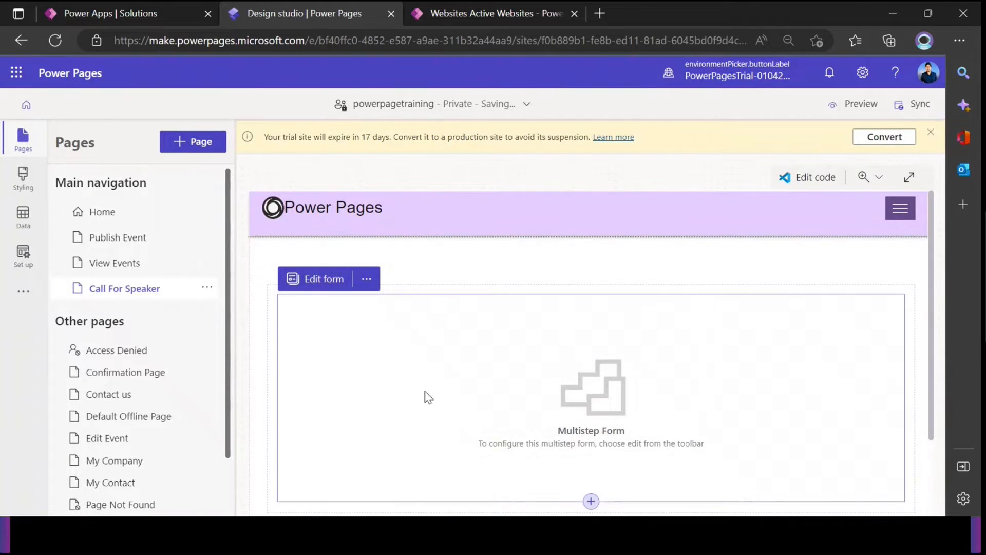
Switch to Portal Management and open the Call For Speaker multistep form record.
left_click(373, 299)
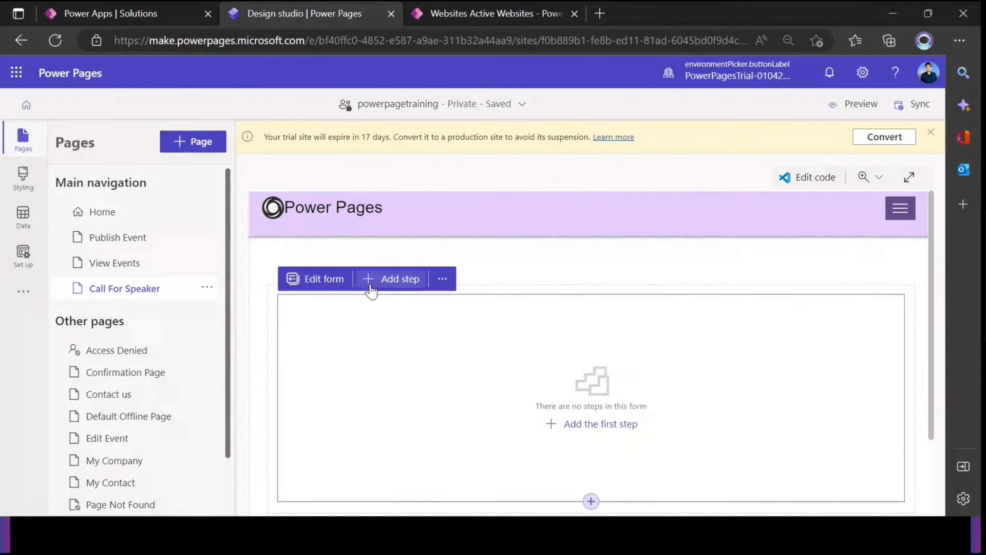
left_click(527, 400)
scroll(594, 434, "down", 1)
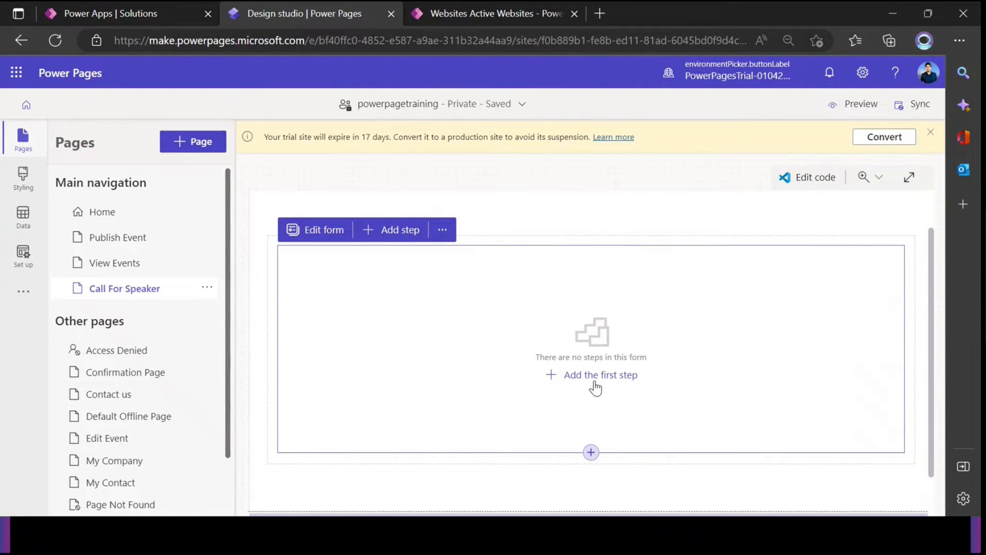
left_click(469, 12)
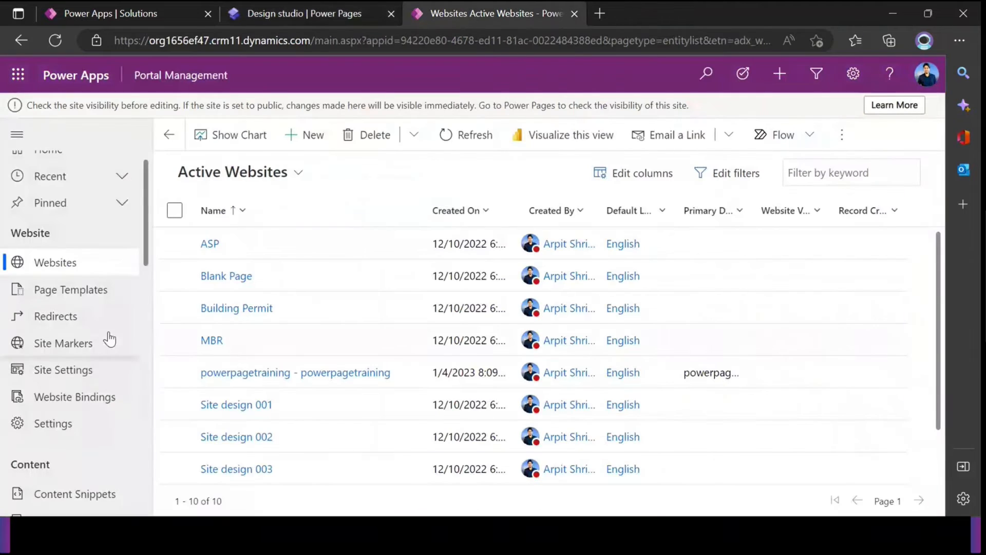
scroll(82, 370, "down", 4)
left_click(61, 408)
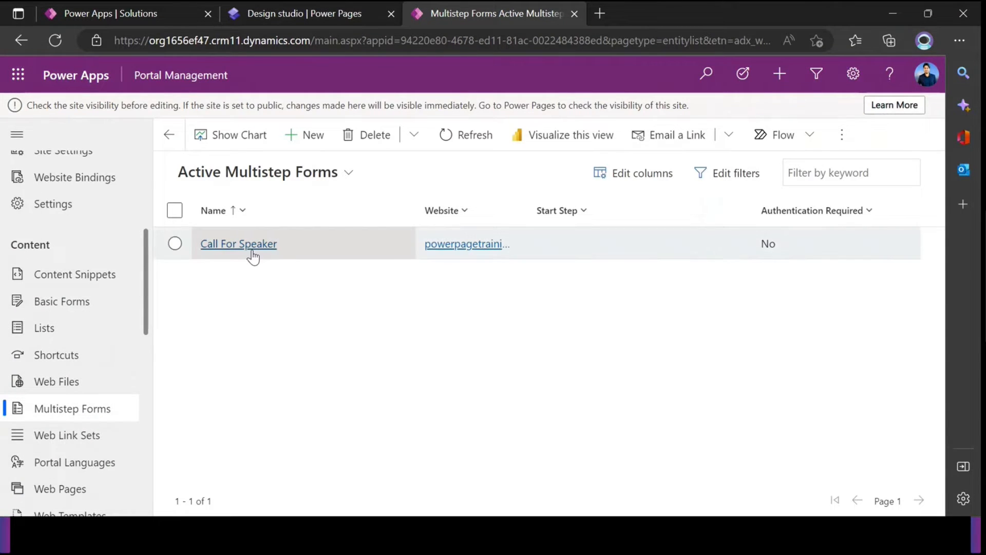
left_click(243, 254)
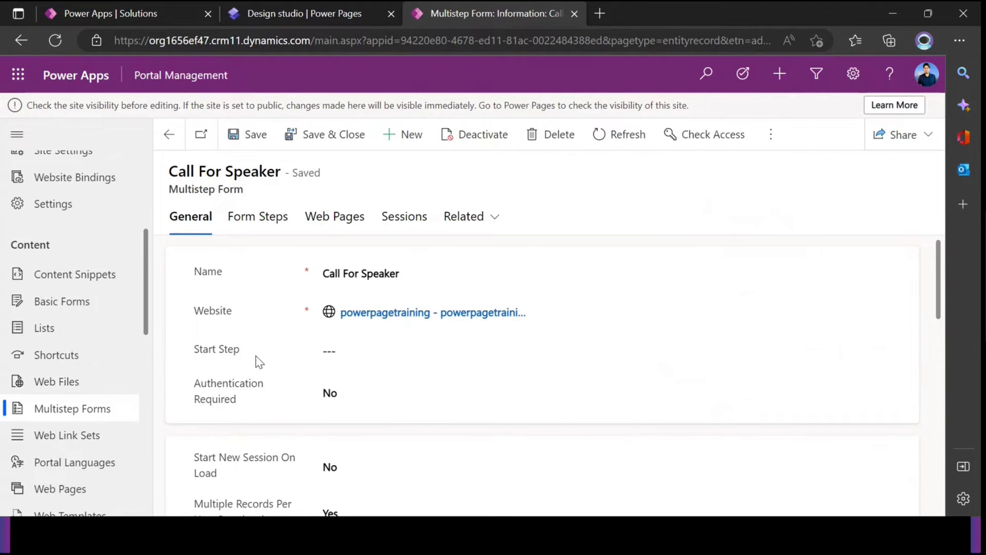
Back in the Power Pages design studio, start adding the form's first step and view the available tables.
left_click(331, 17)
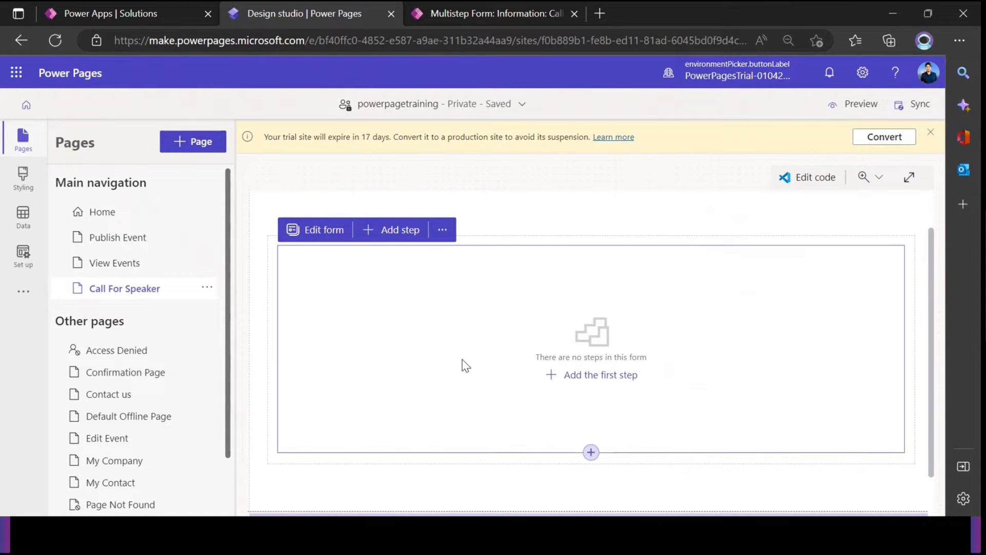
left_click(594, 380)
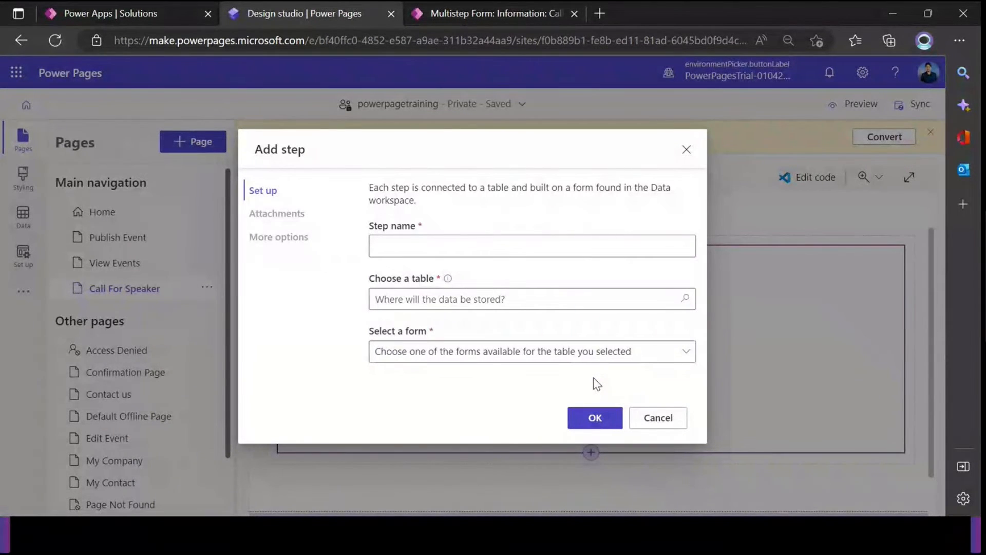
left_click(467, 299)
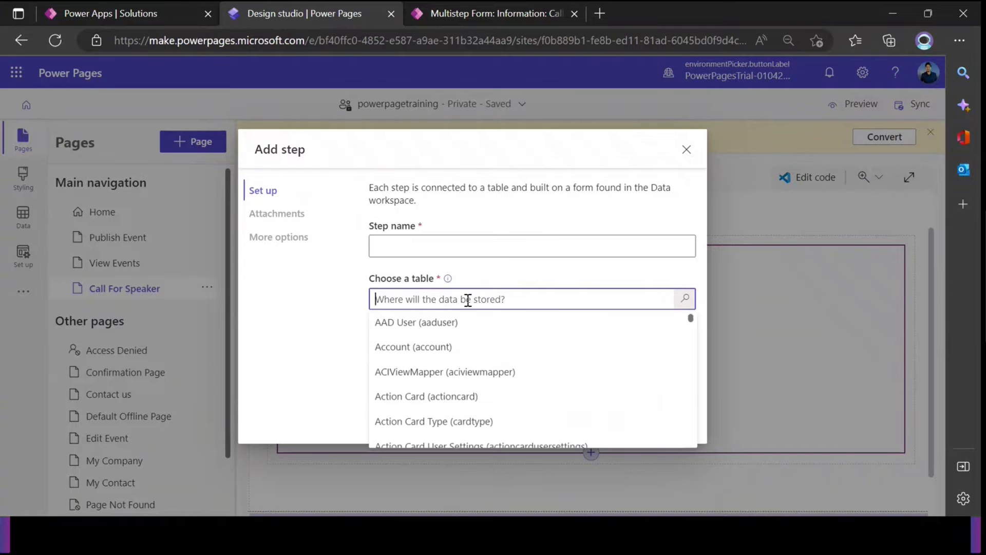
left_click(315, 313)
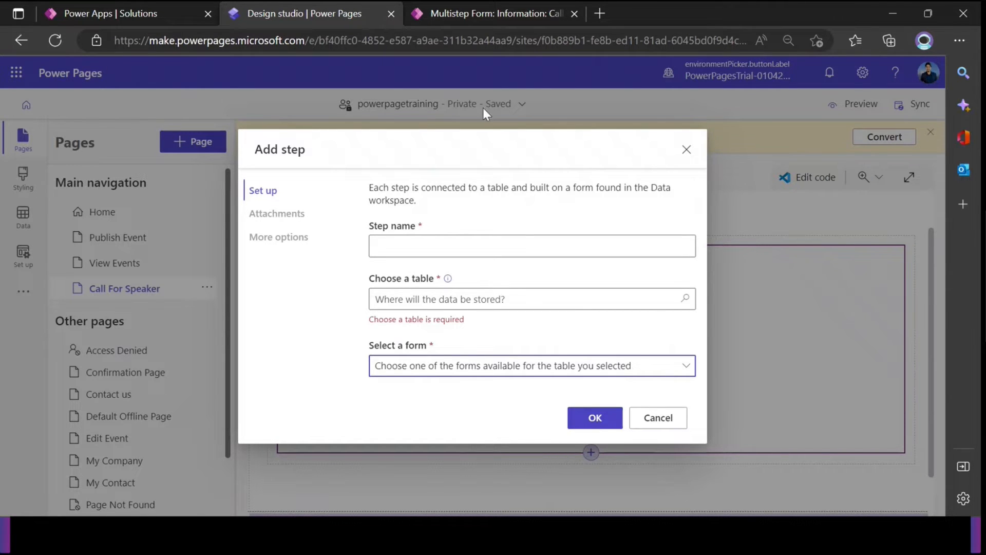
Return to the Call For Speaker record in Portal Management and review its Website and Start Step fields.
left_click(459, 15)
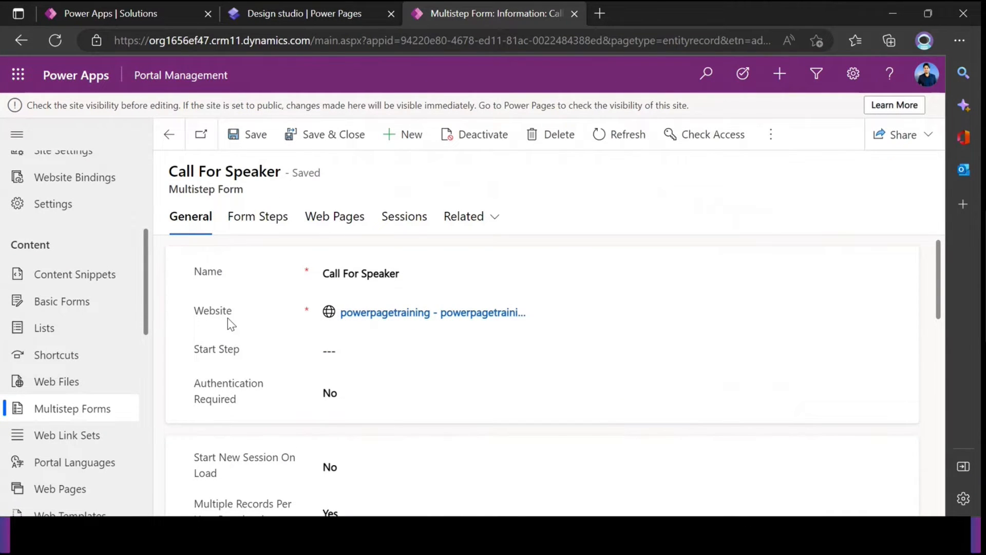
scroll(228, 322, "down", 1)
scroll(226, 323, "up", 1)
left_click(294, 14)
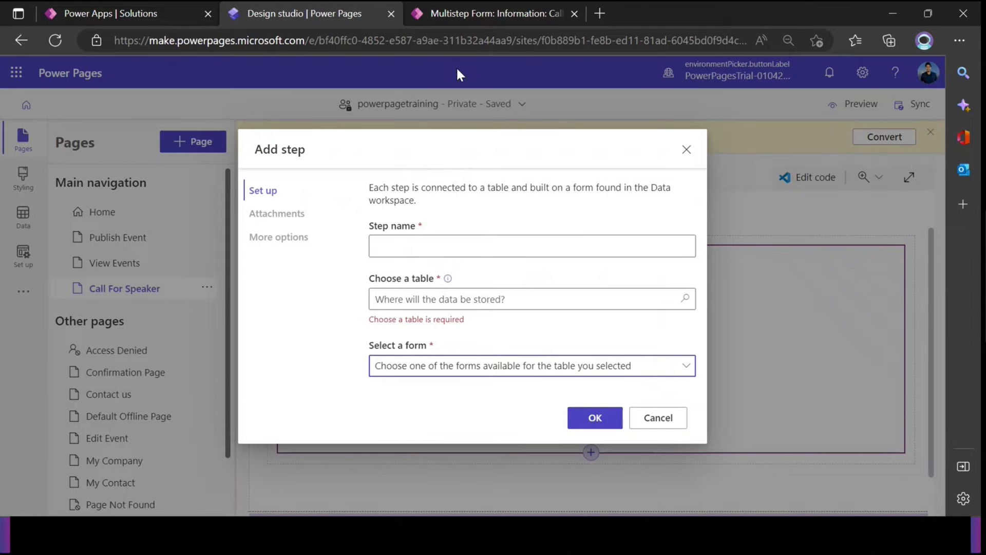
left_click(479, 20)
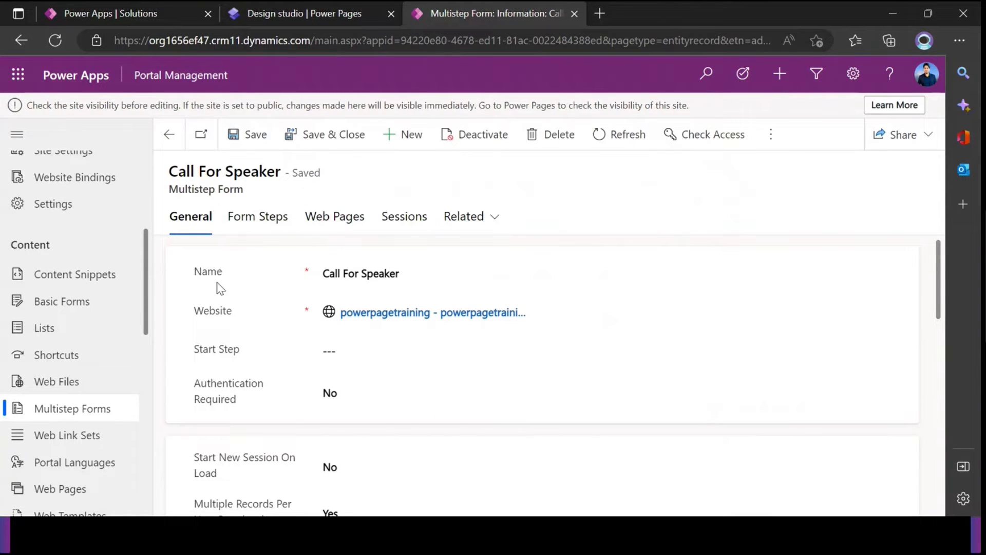
double_click(213, 311)
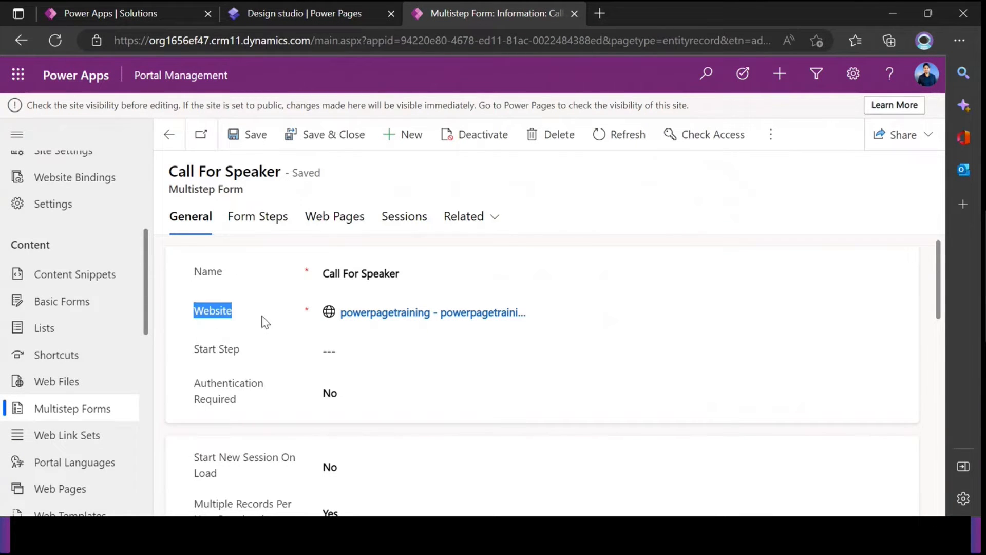
left_click(271, 346)
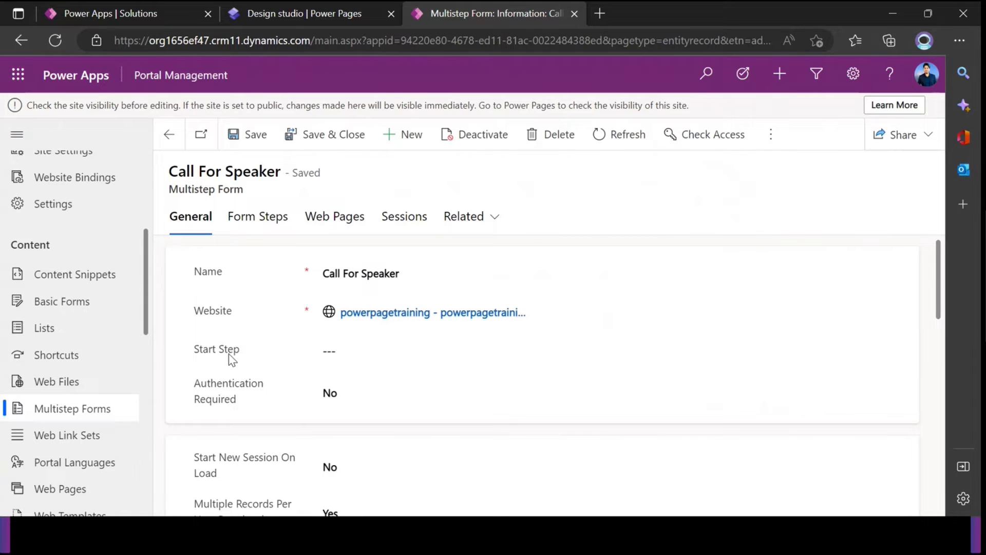
left_click_drag(241, 352, 196, 353)
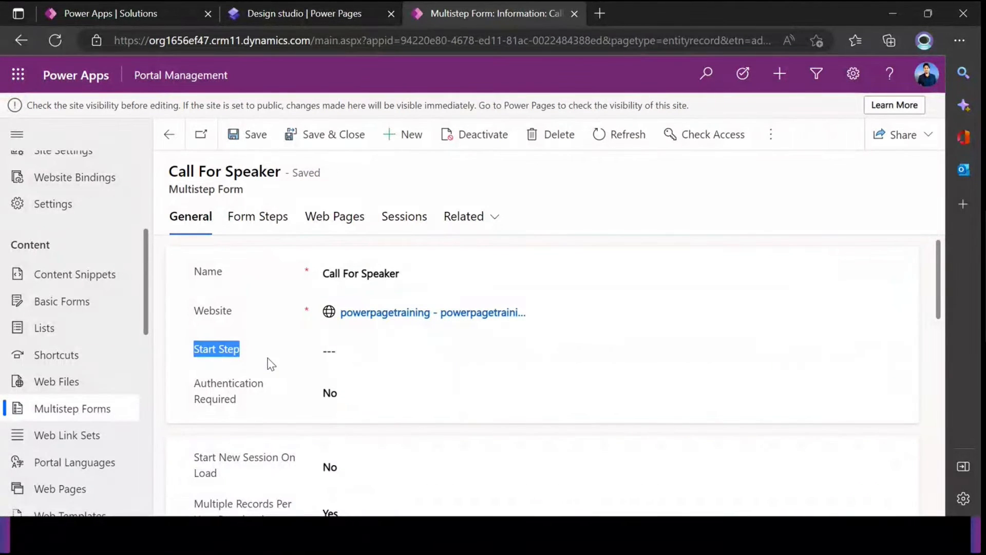
Check the Authentication Required setting of the Call For Speaker multistep form.
scroll(269, 363, "down", 2)
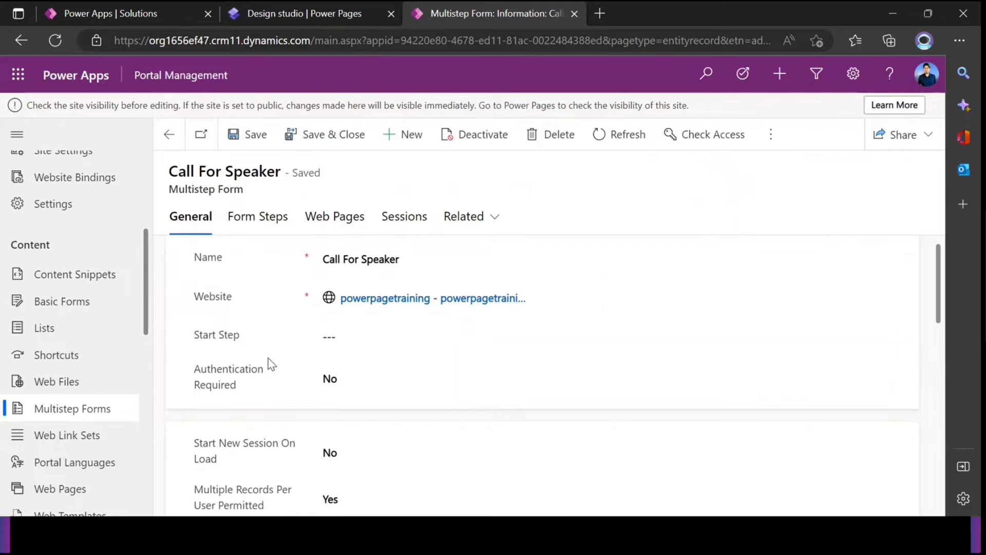
left_click_drag(238, 316, 195, 299)
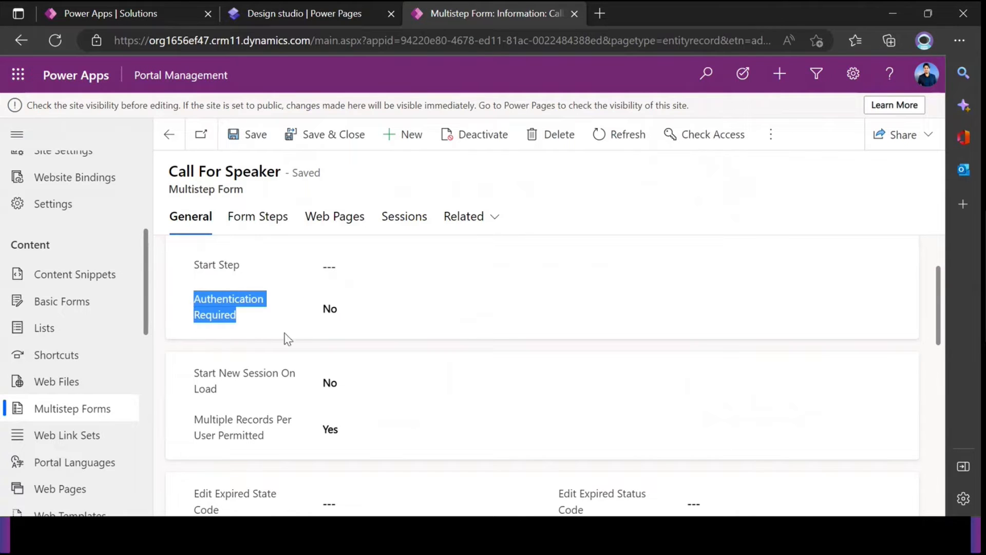
left_click(270, 327)
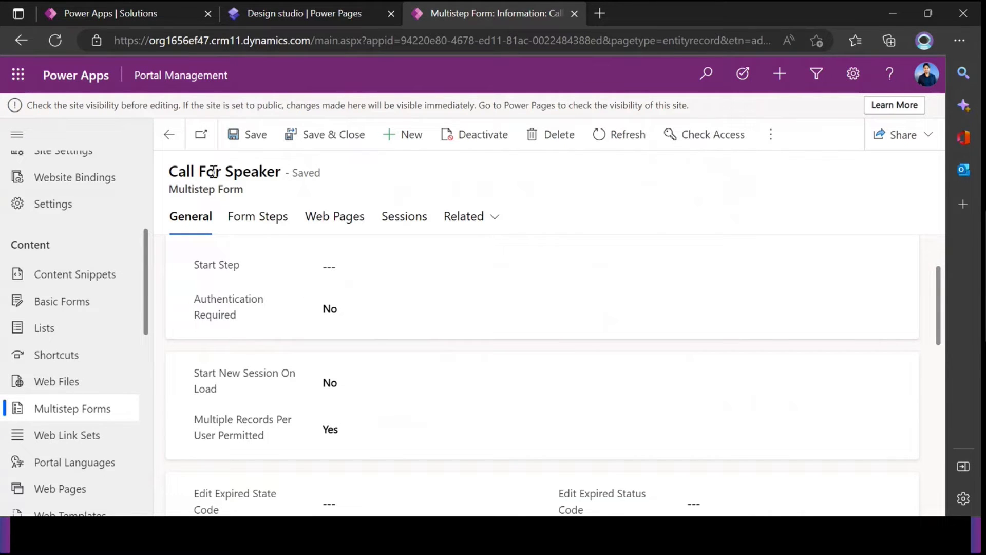
mouse_move(259, 322)
left_click_drag(237, 316, 190, 303)
left_click(295, 333)
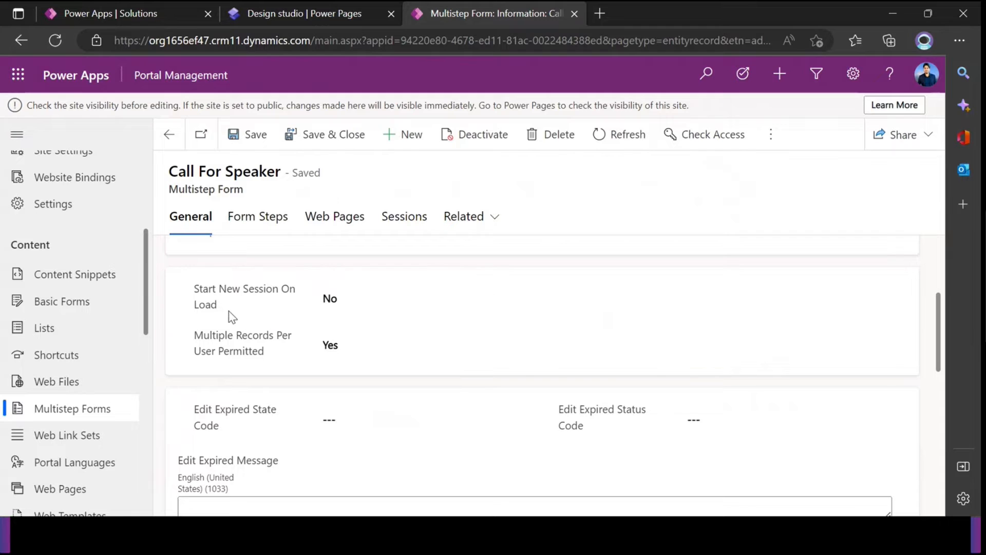
Review the Start New Session On Load and Multiple Records Per User Permitted settings.
left_click_drag(221, 307, 192, 291)
left_click(268, 246)
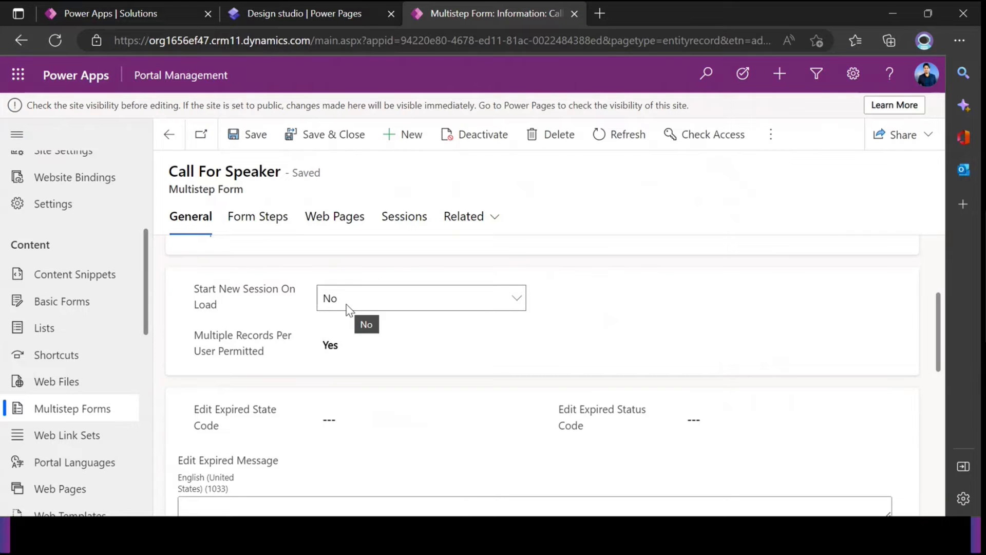
scroll(346, 307, "down", 1)
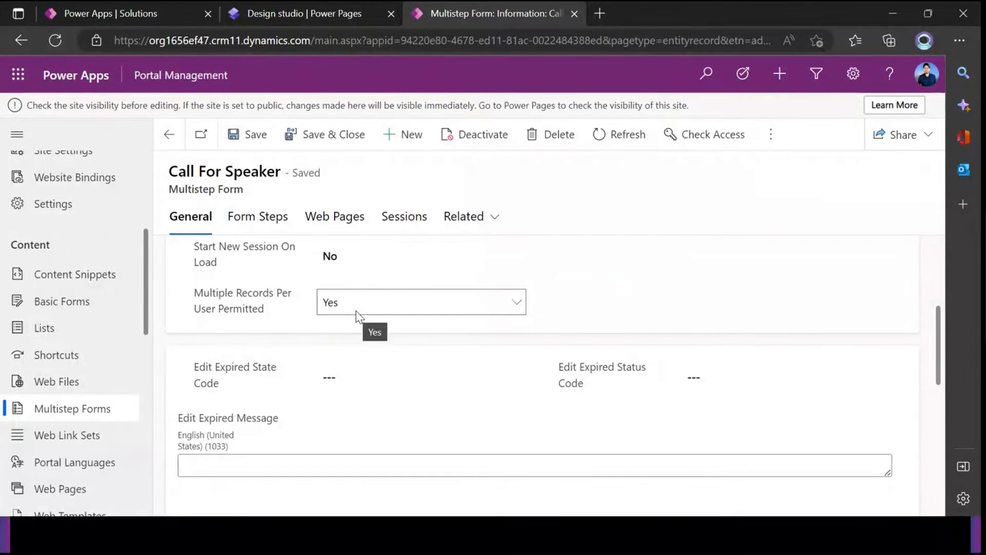
scroll(315, 330, "down", 2)
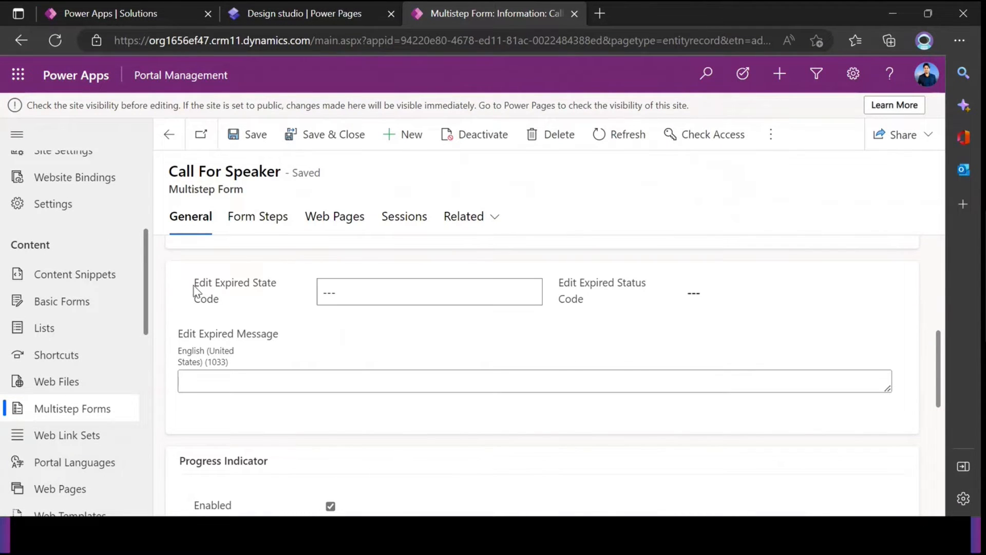
Examine the Edit Expired State Code, Edit Expired Status Code and Edit Expired Message fields, and open the state code for entry.
left_click_drag(195, 285, 270, 286)
left_click(238, 303)
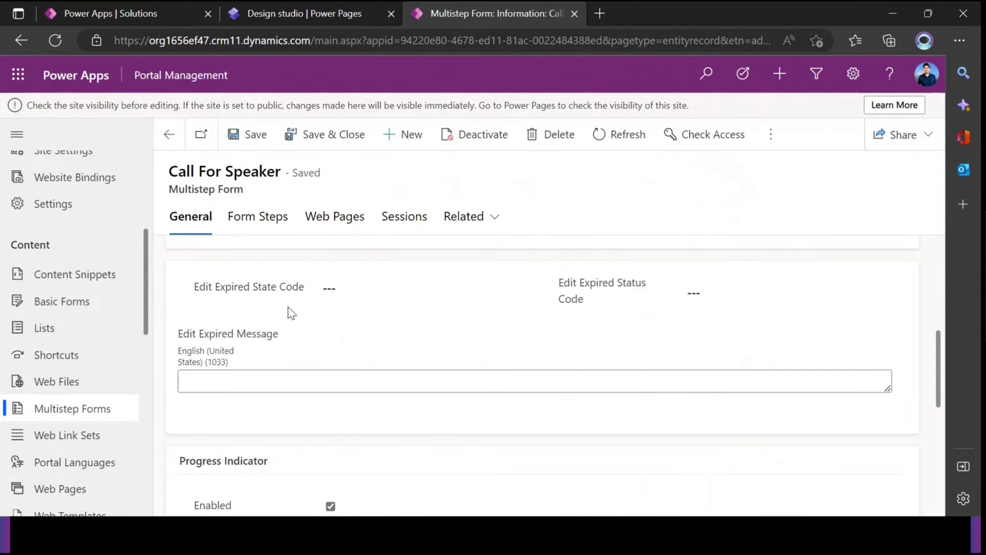
left_click(618, 286)
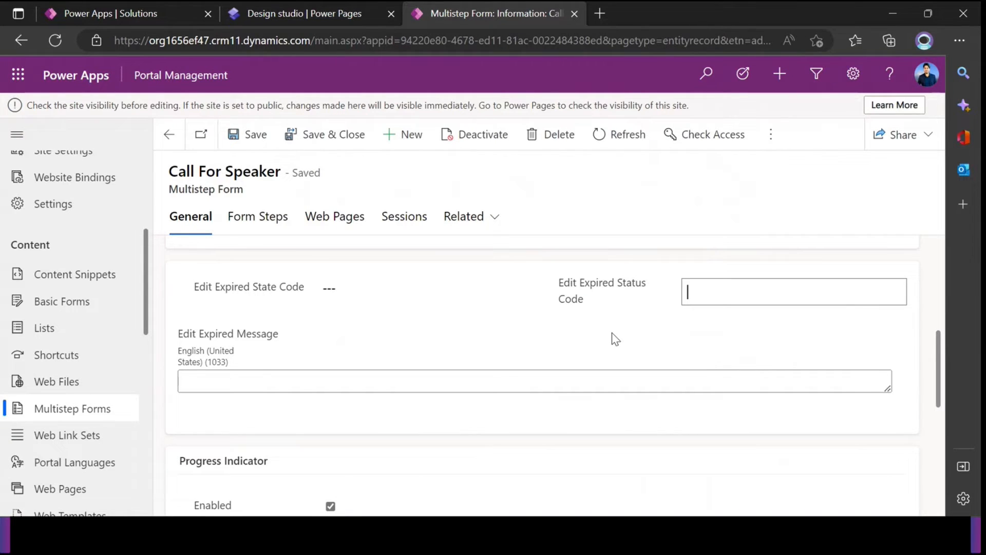
left_click(258, 291)
left_click_drag(258, 293, 302, 299)
left_click_drag(614, 285, 670, 324)
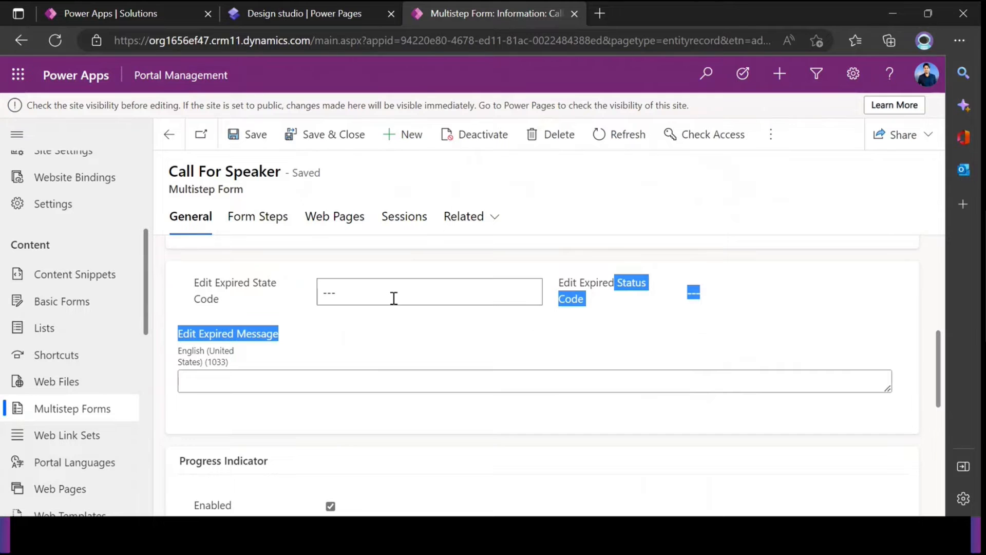
left_click(400, 311)
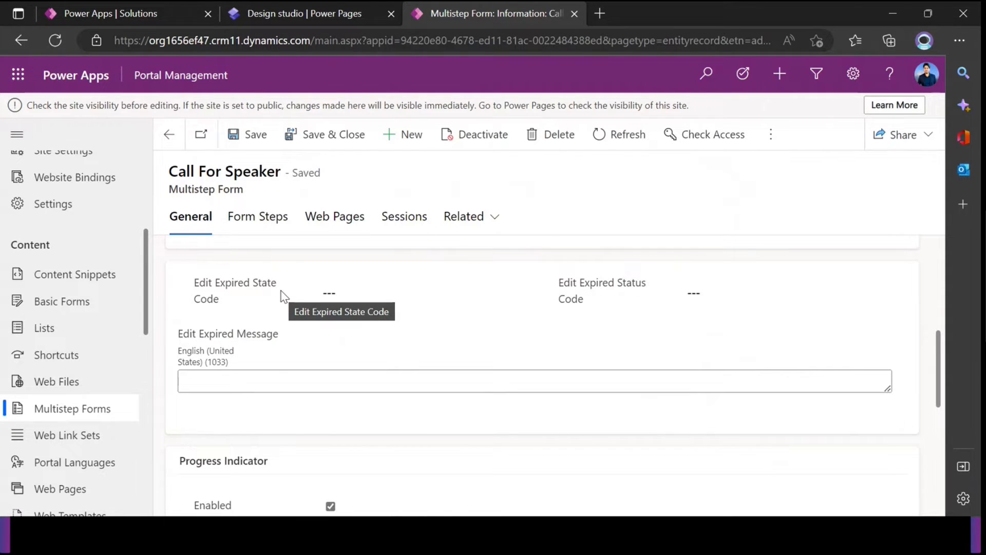
left_click(349, 284)
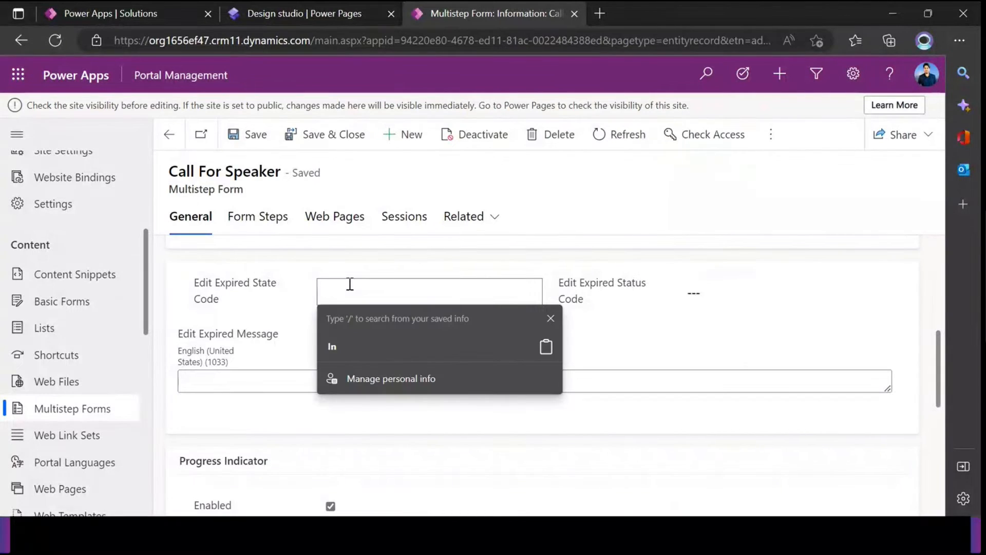
Set the Edit Expired State Code to 0 and open the Edit Expired Status Code for entry.
type("0")
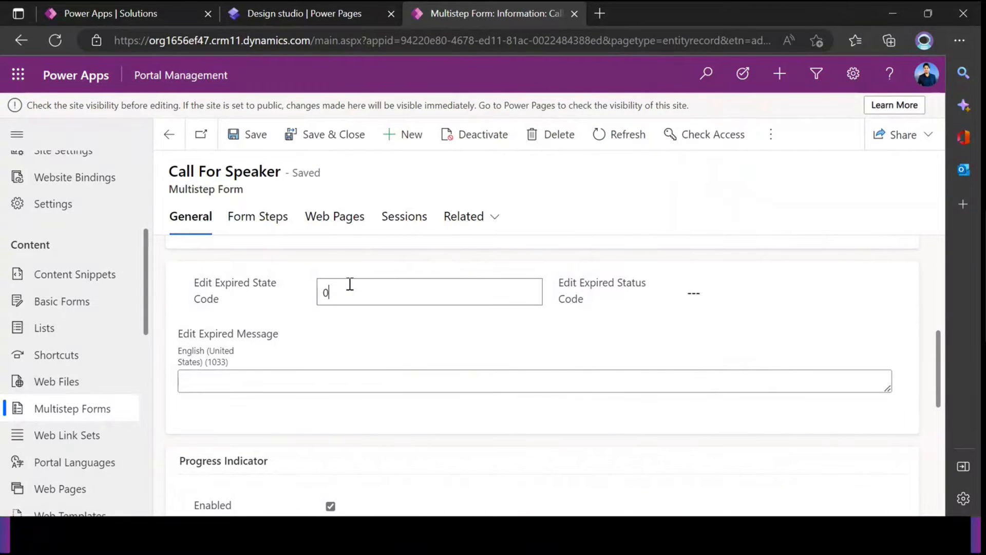
left_click(752, 292)
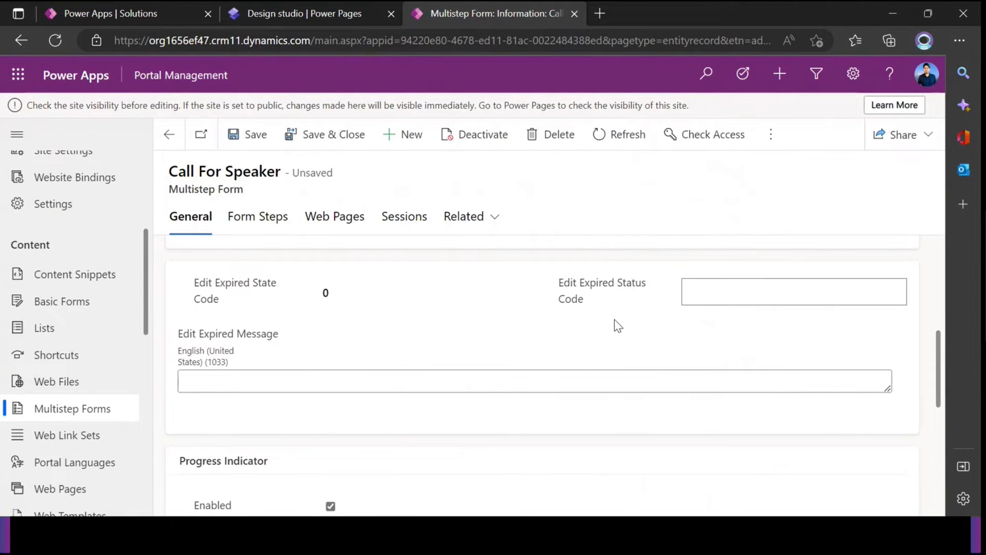
Switch to the Power Pages design studio, cancel the unfinished Add step dialog and open the Power Guide Call For Speaker table's data.
left_click(294, 15)
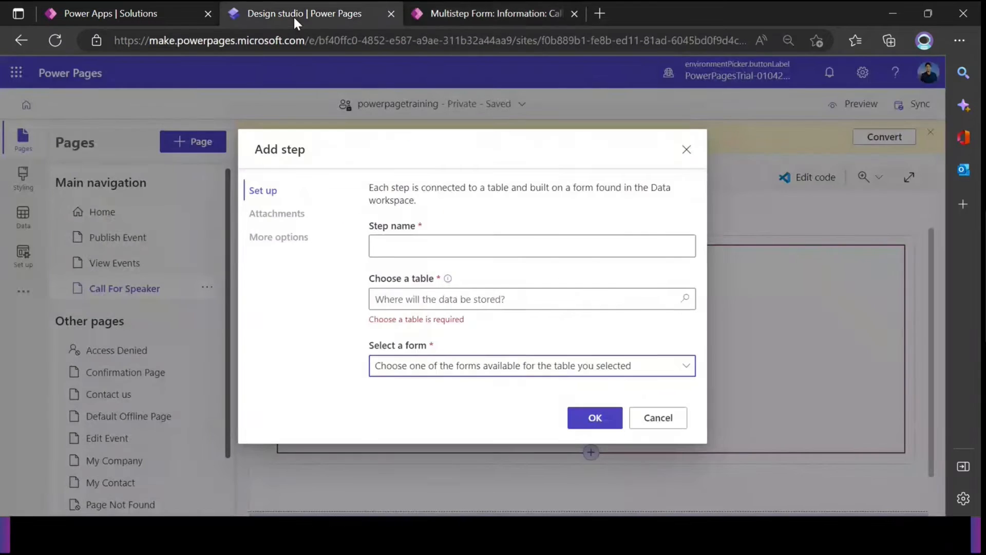
left_click(659, 418)
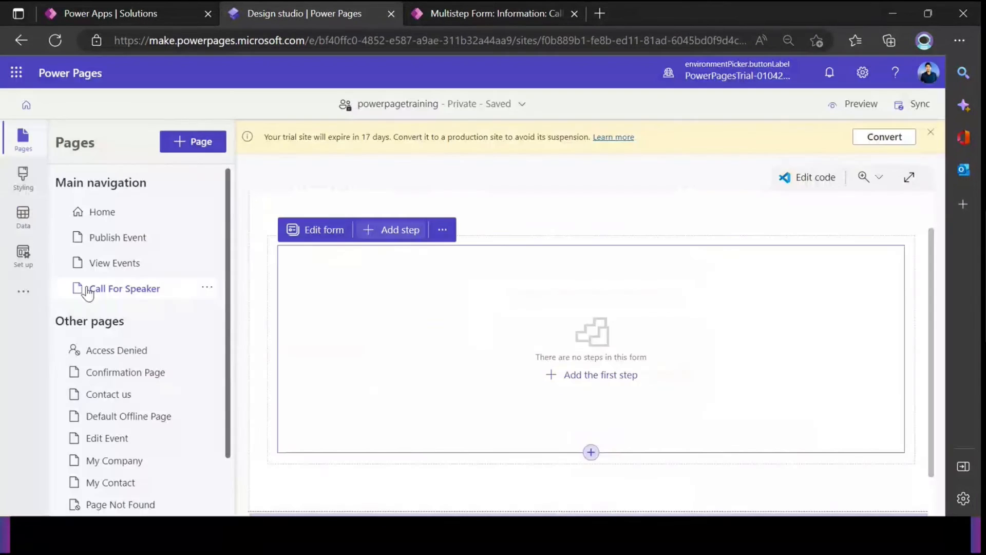
left_click(23, 216)
left_click(155, 325)
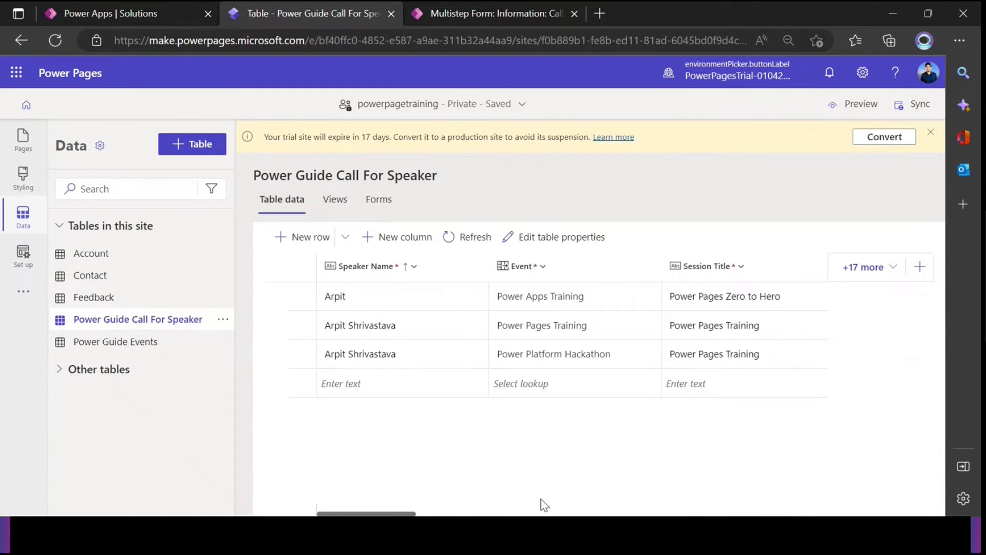
Open the Status Reason column's settings and look up the value of its Approved choice.
left_click_drag(390, 511, 805, 511)
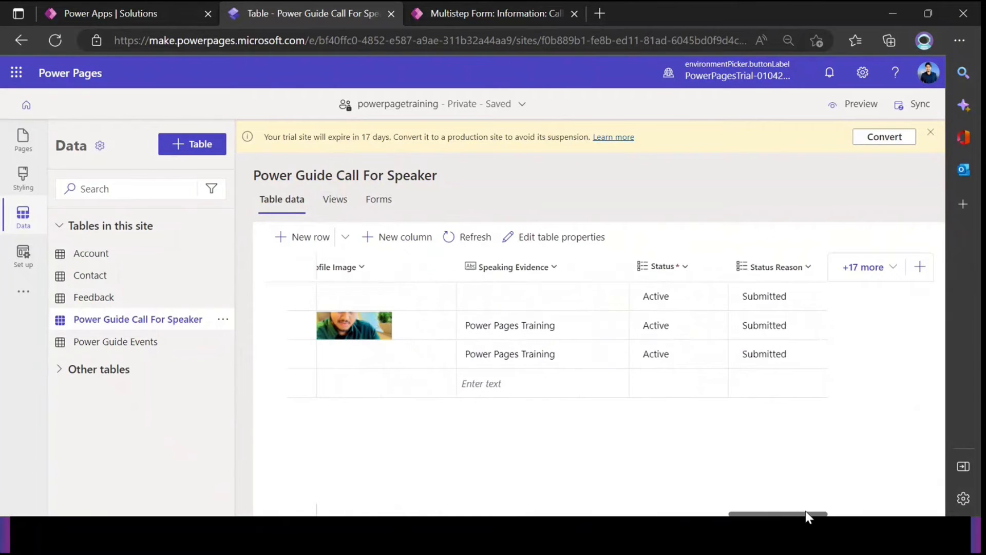
left_click(783, 277)
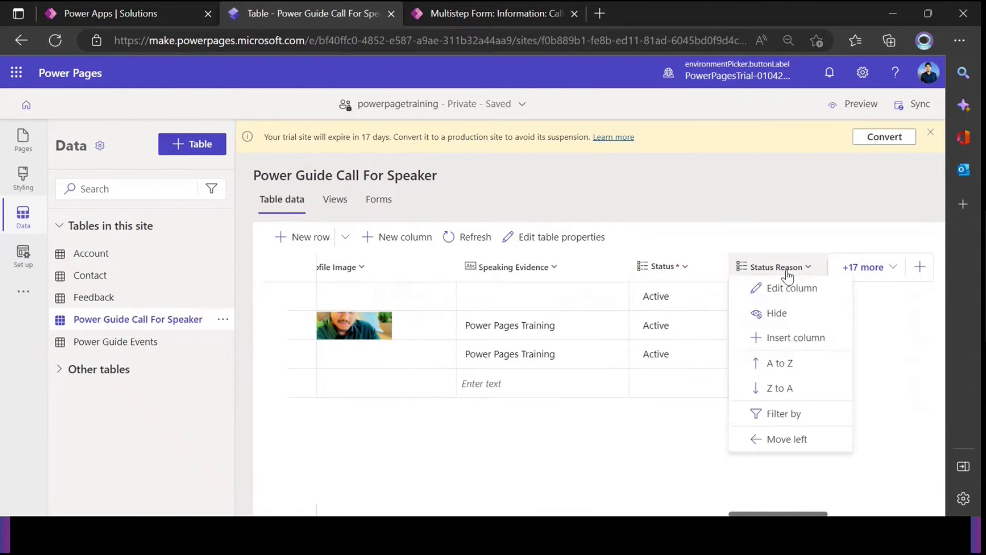
left_click(784, 301)
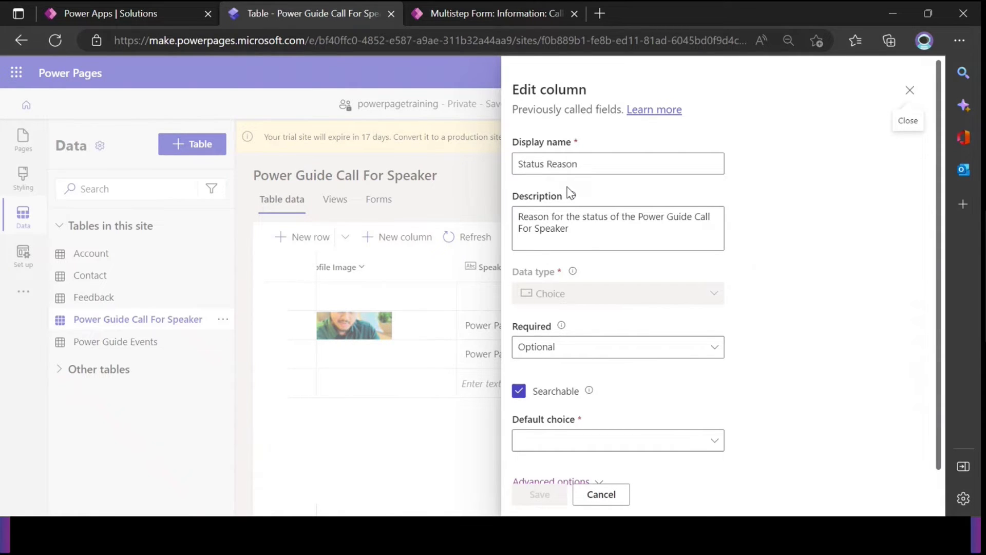
triple_click(588, 164)
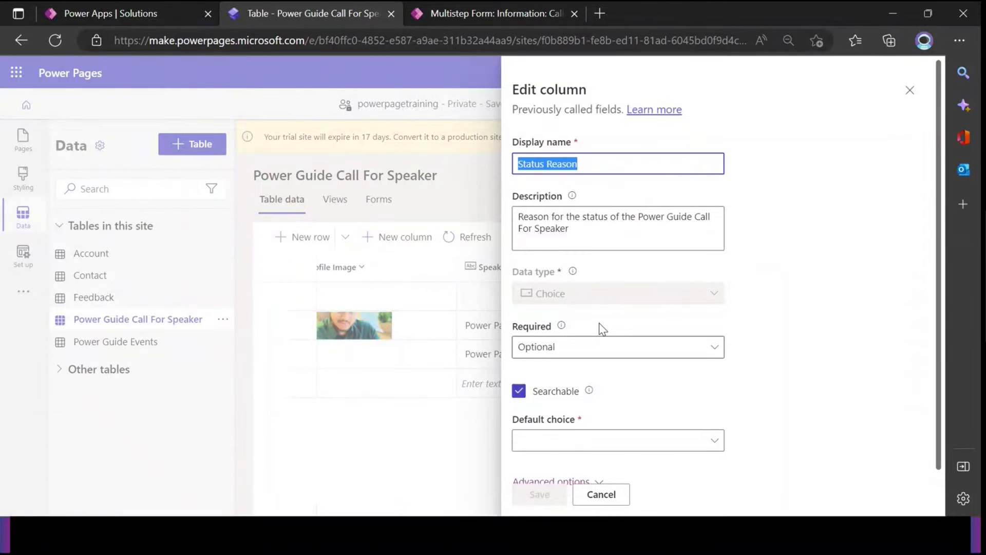
scroll(599, 325, "down", 1)
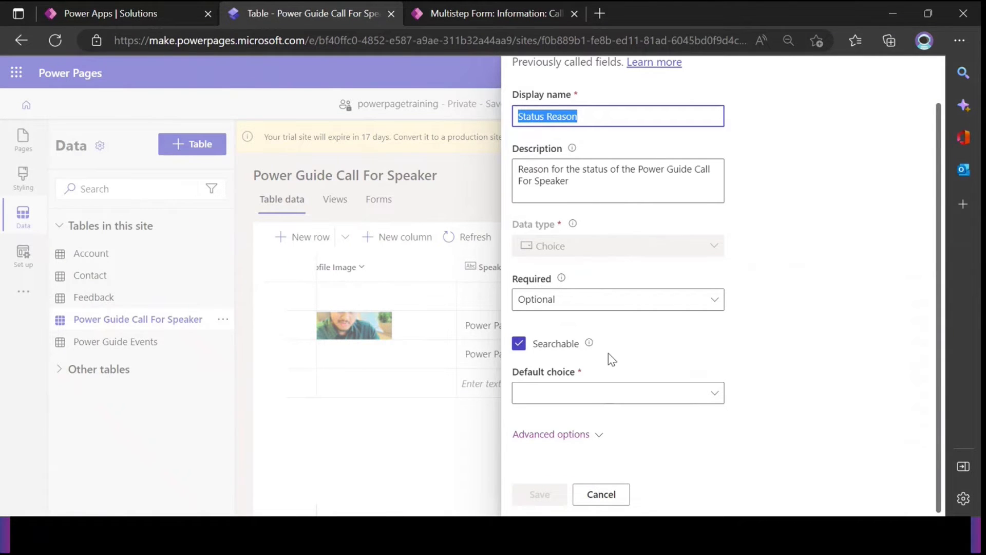
scroll(589, 425, "down", 5)
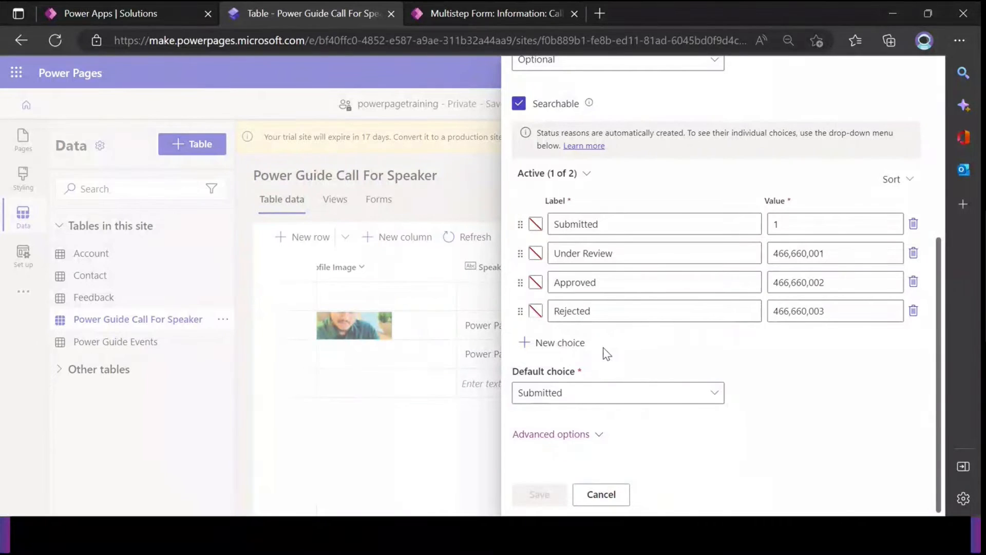
scroll(634, 411, "up", 5)
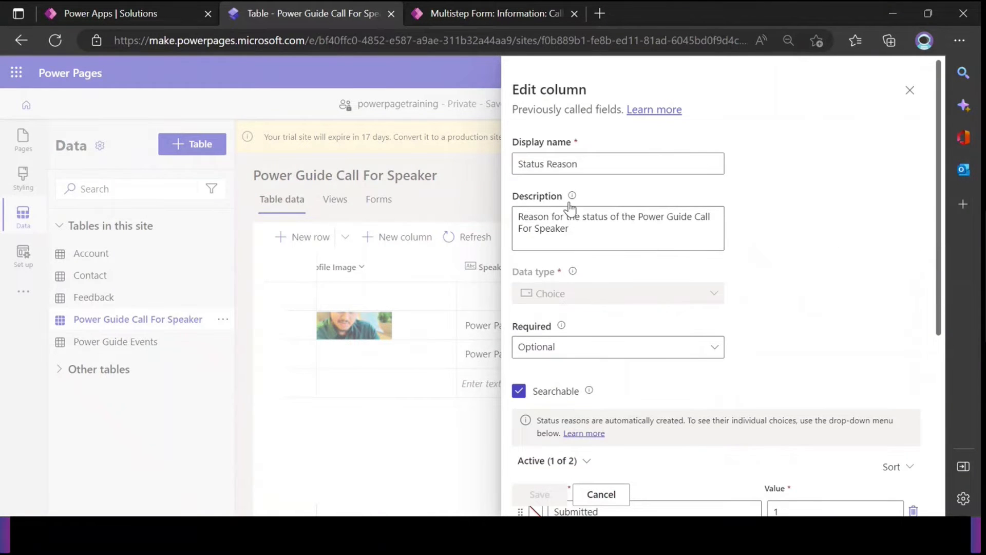
scroll(570, 207, "down", 5)
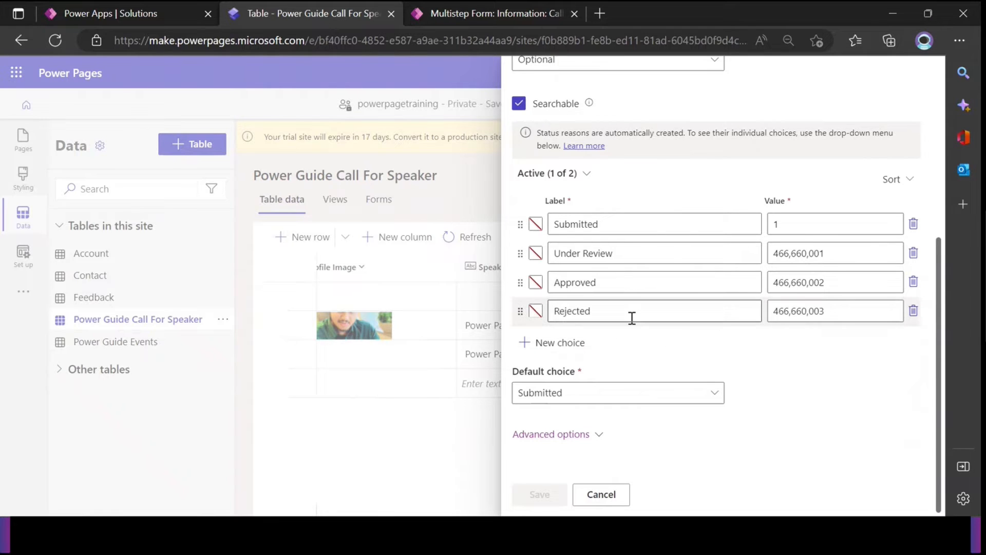
left_click_drag(604, 284, 564, 285)
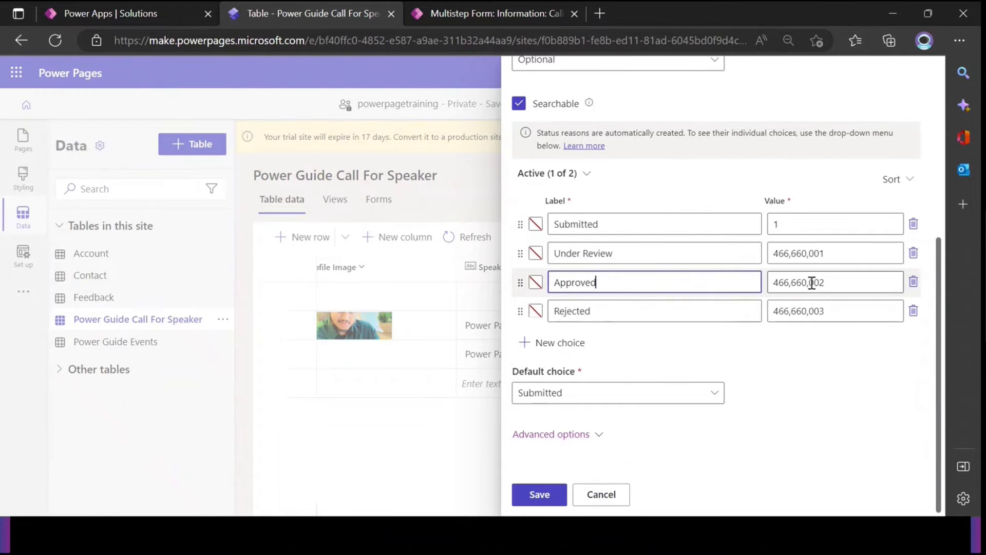
double_click(796, 280)
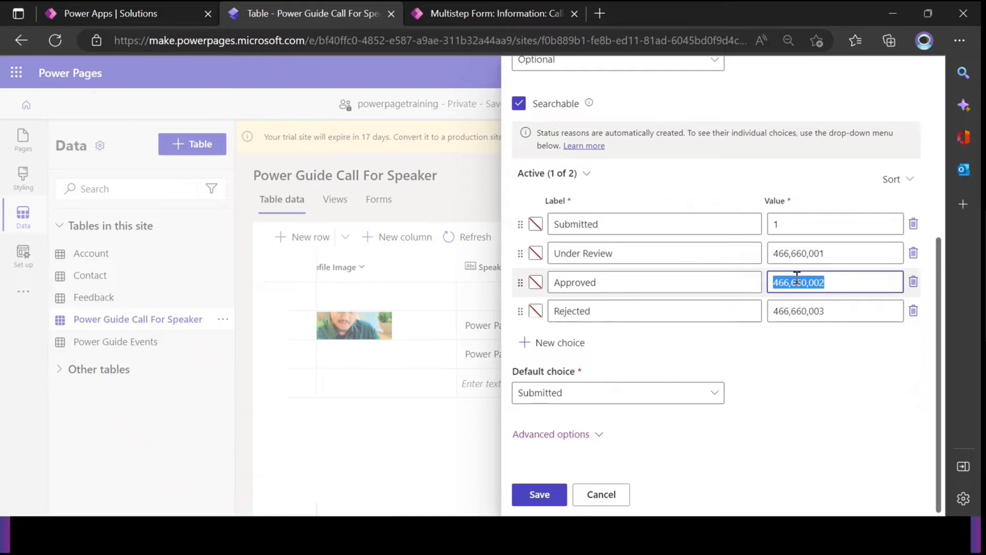
Return to Portal Management and set the Edit Expired Status Code to 466,660,002.
left_click(477, 5)
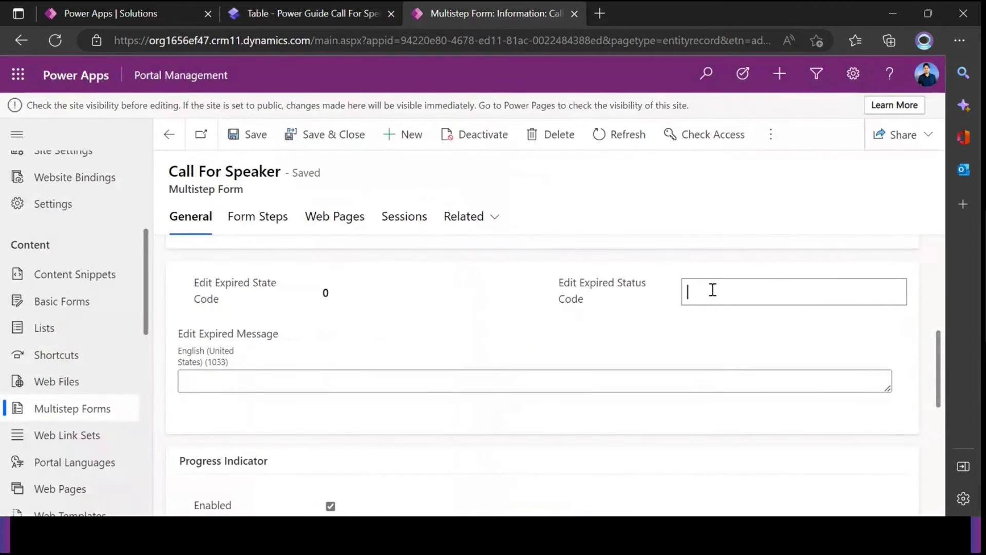
type("466660002")
left_click(627, 249)
left_click(633, 293)
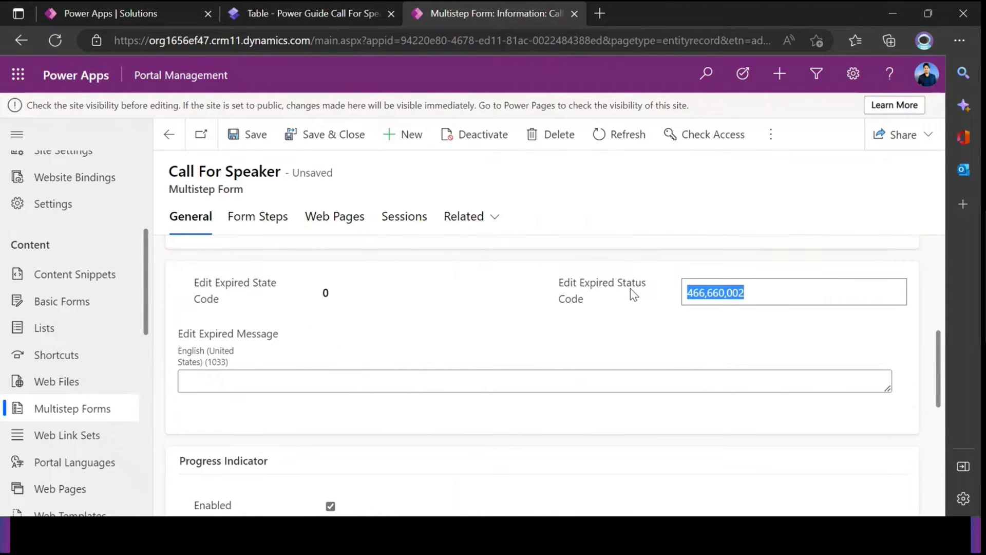
Close the Status Reason settings in Power Pages and check the Active and Inactive choice values of the Status column.
left_click(269, 20)
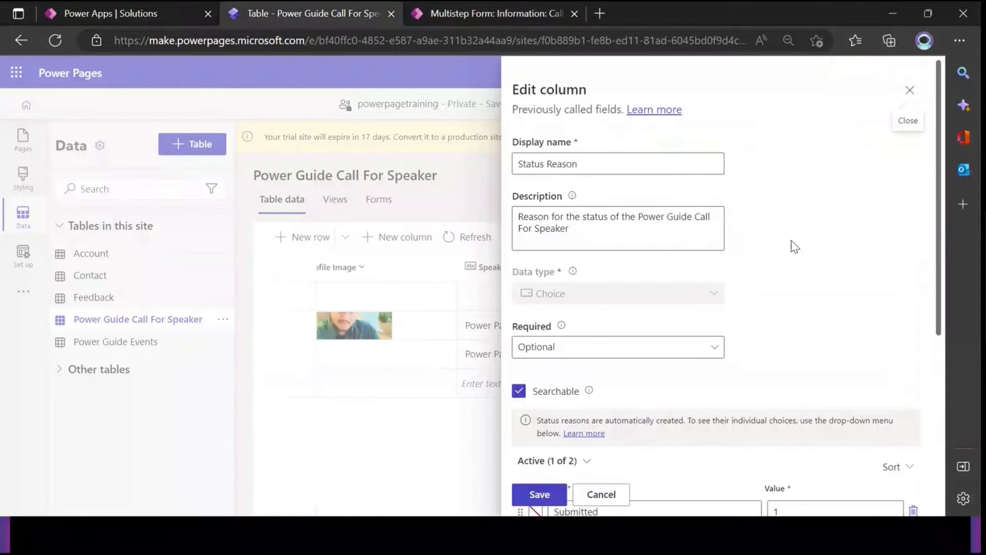
left_click(907, 92)
left_click(487, 309)
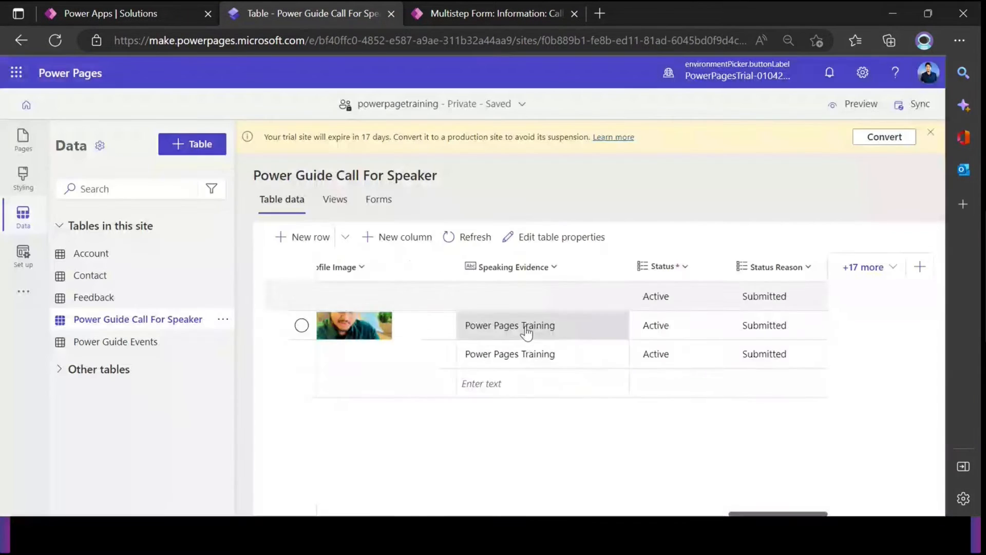
left_click(683, 267)
left_click(689, 293)
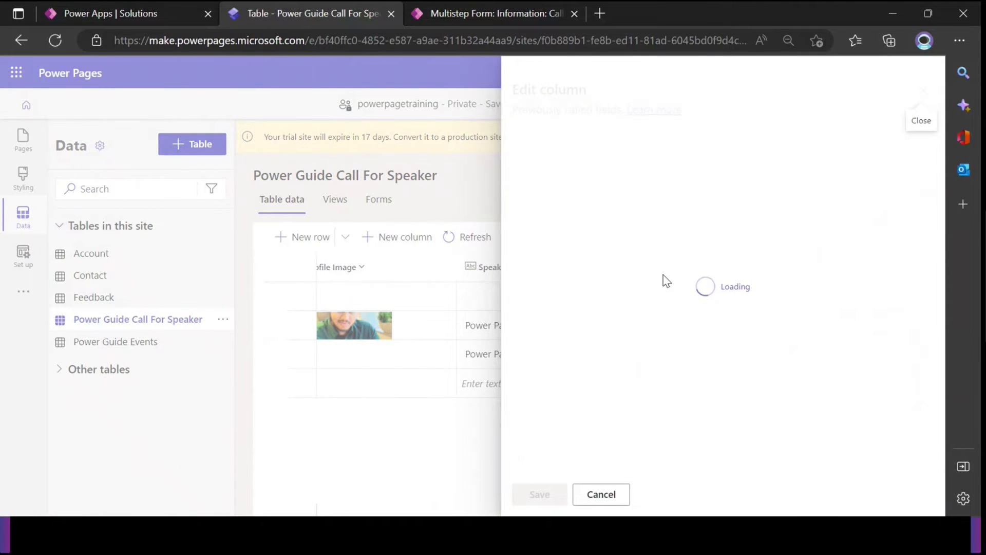
scroll(634, 298, "down", 2)
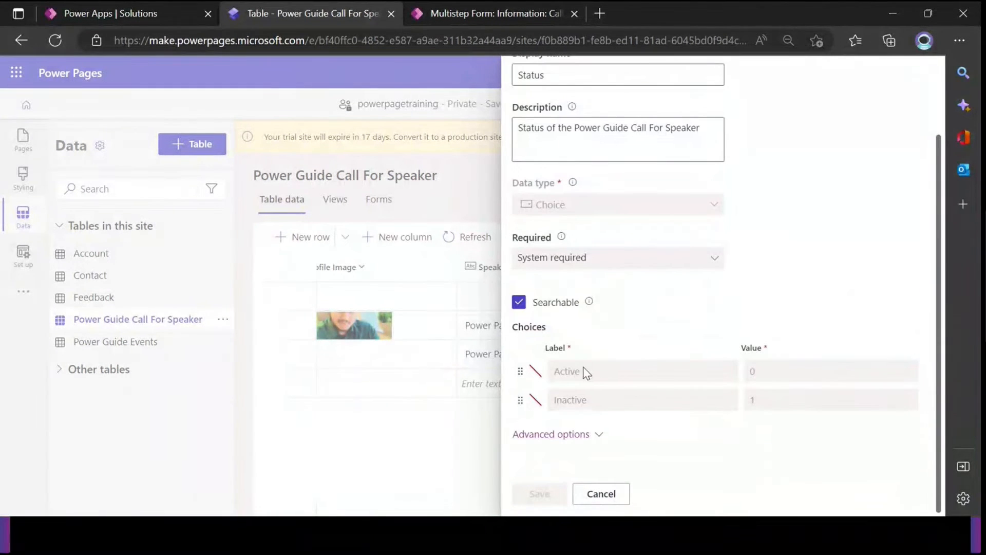
left_click_drag(584, 369, 551, 371)
left_click(588, 405)
double_click(752, 371)
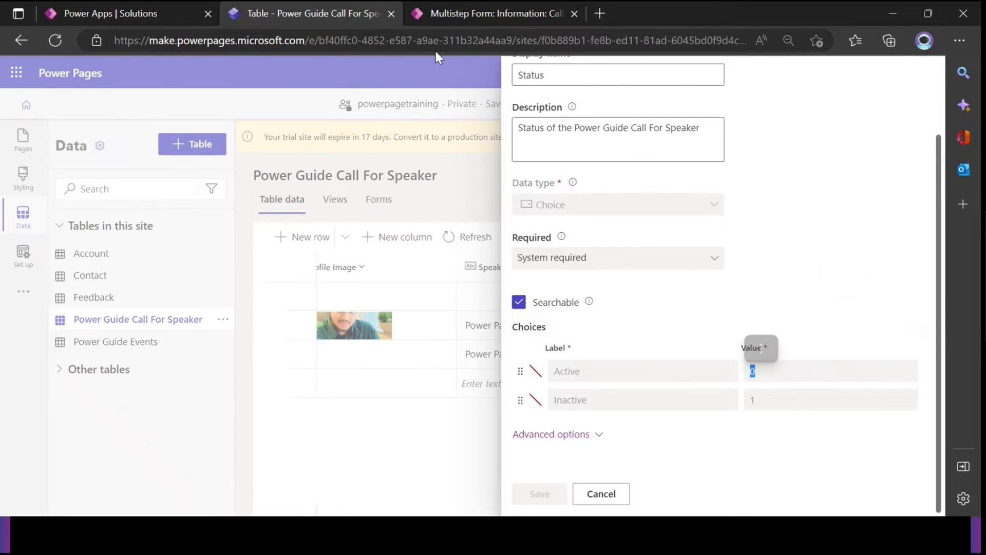
Set the Edit Expired Message in Portal Management to "You are not allowed to update the details as your session has already been approved! Thanks".
left_click(448, 7)
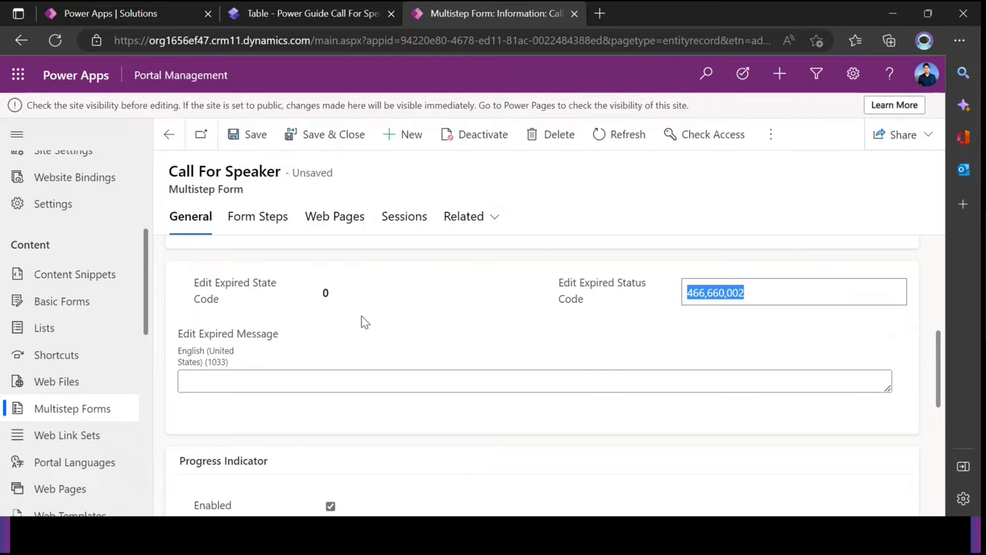
left_click(297, 387)
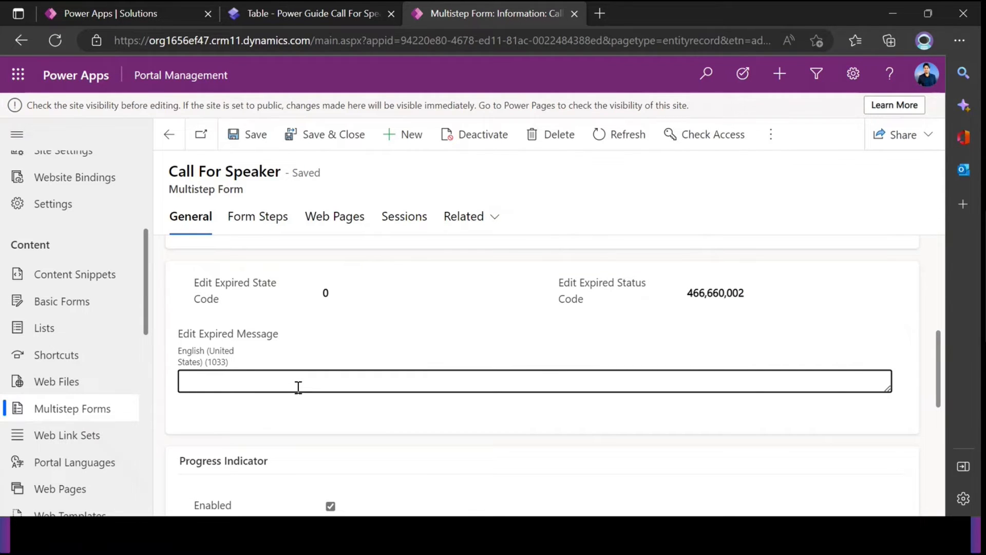
type("You are not allowee")
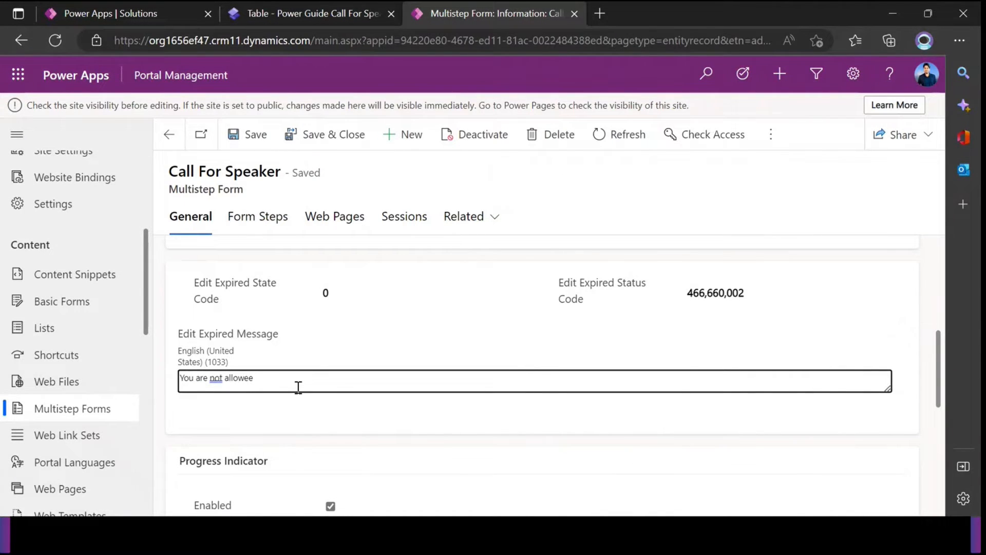
type("t allowed to update the details ")
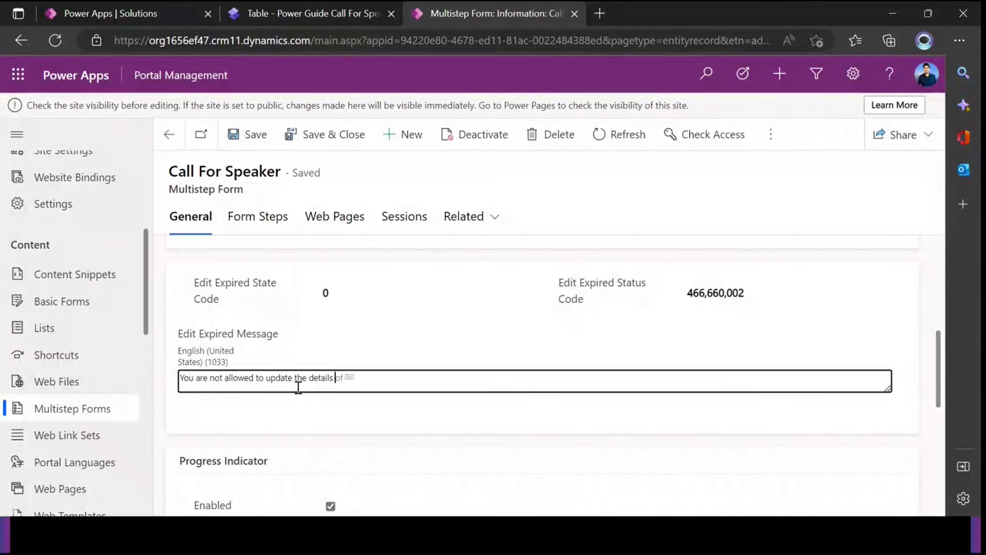
type("as your session has a")
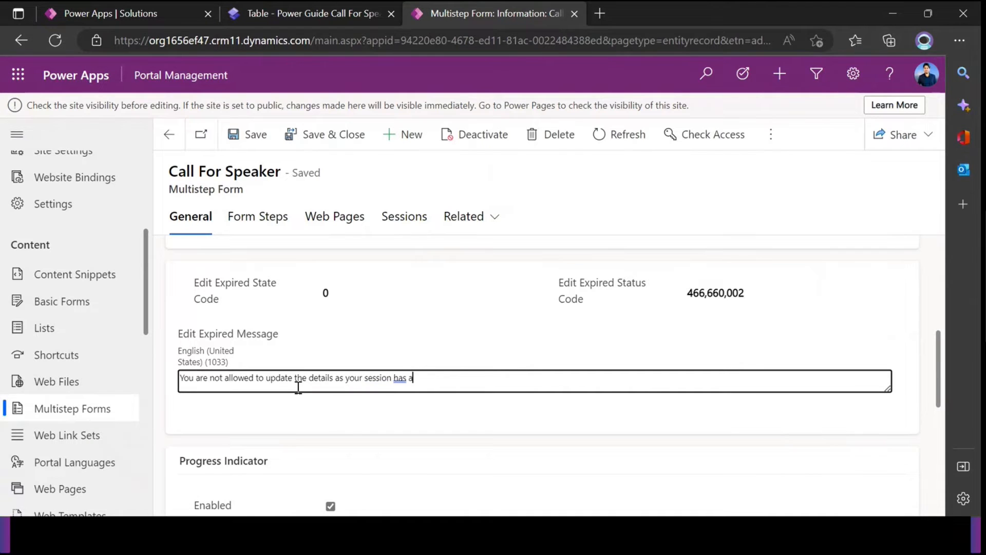
type("lready been approved")
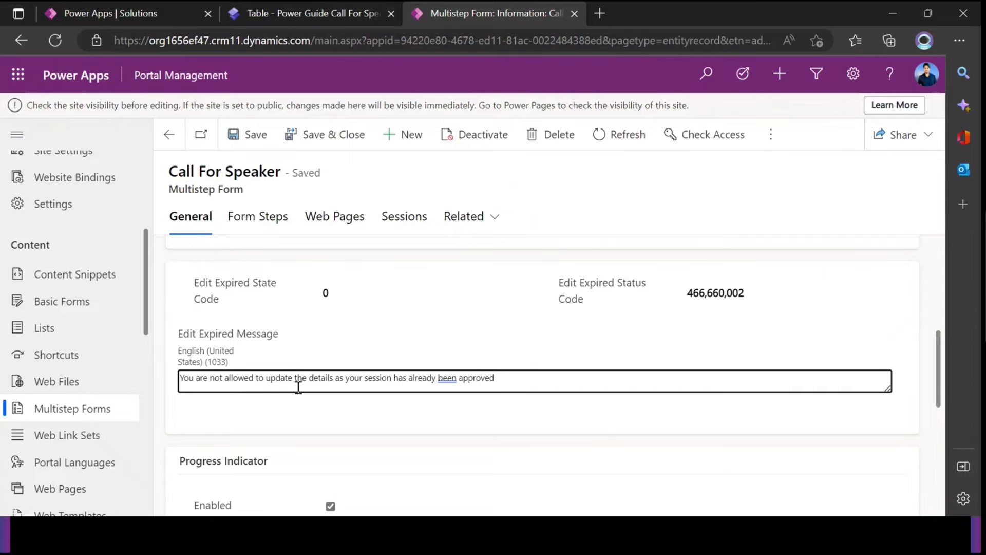
type("! Thanks")
Clear the Edit Expired State Code, Edit Expired Status Code and Edit Expired Message of the Call For Speaker form.
left_click(351, 262)
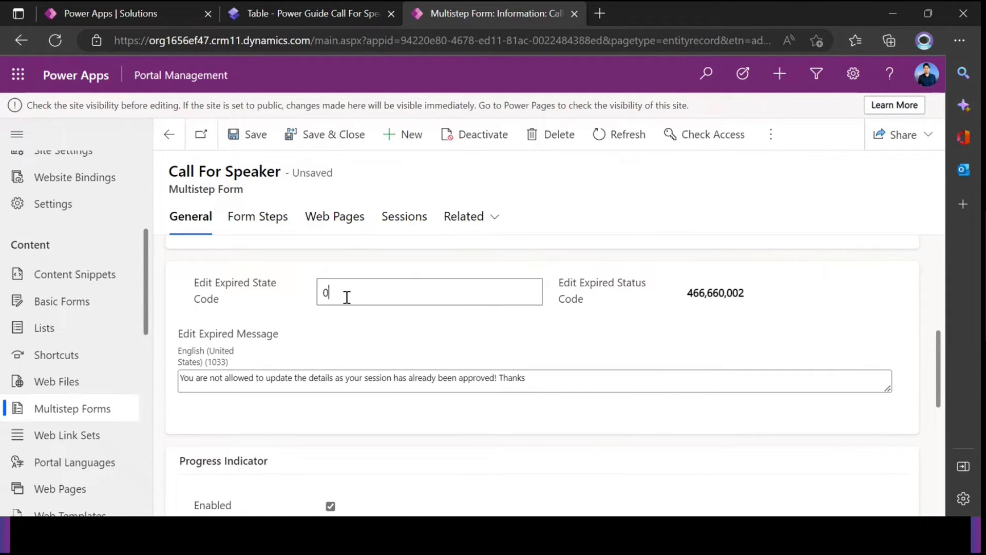
left_click_drag(346, 297, 307, 301)
key("BackSpace")
left_click(832, 284)
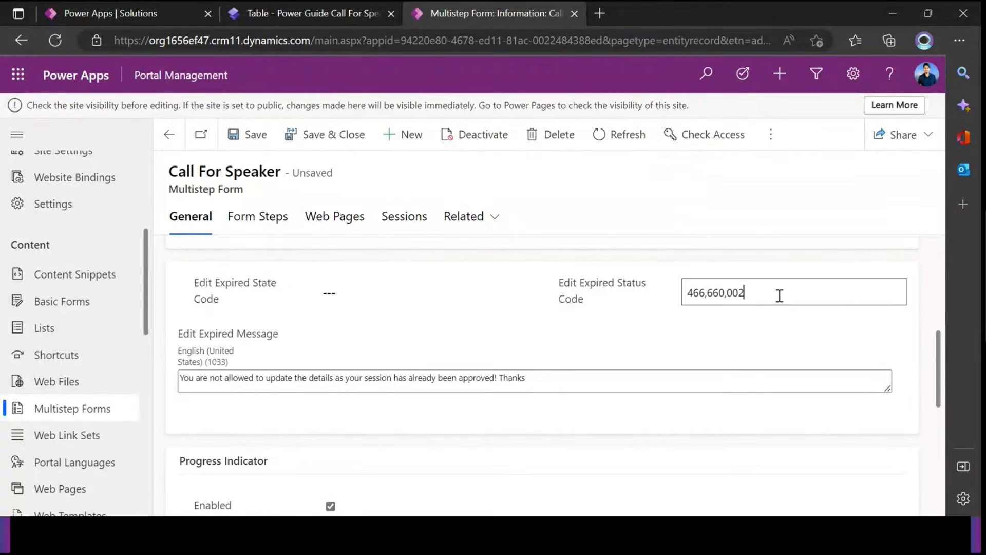
left_click_drag(832, 283, 673, 306)
key("BackSpace")
left_click_drag(565, 379, 159, 365)
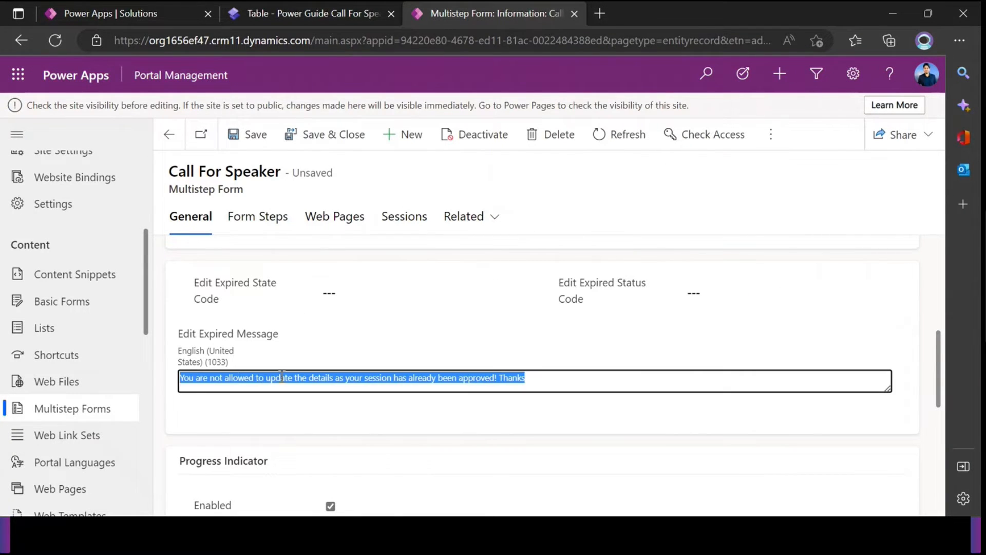
key("BackSpace")
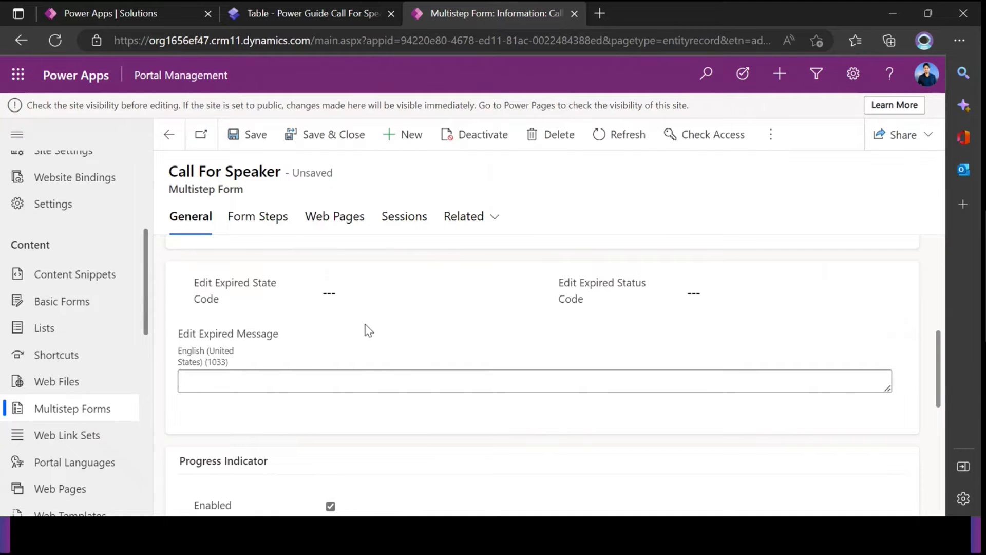
Review the Progress Indicator settings of the Call For Speaker multistep form.
scroll(278, 289, "down", 3)
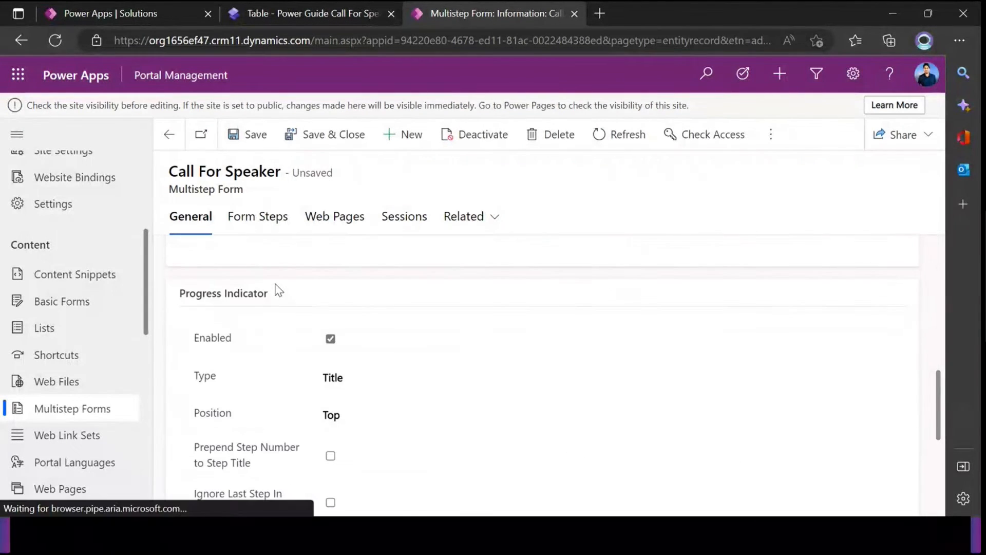
scroll(289, 329, "down", 2)
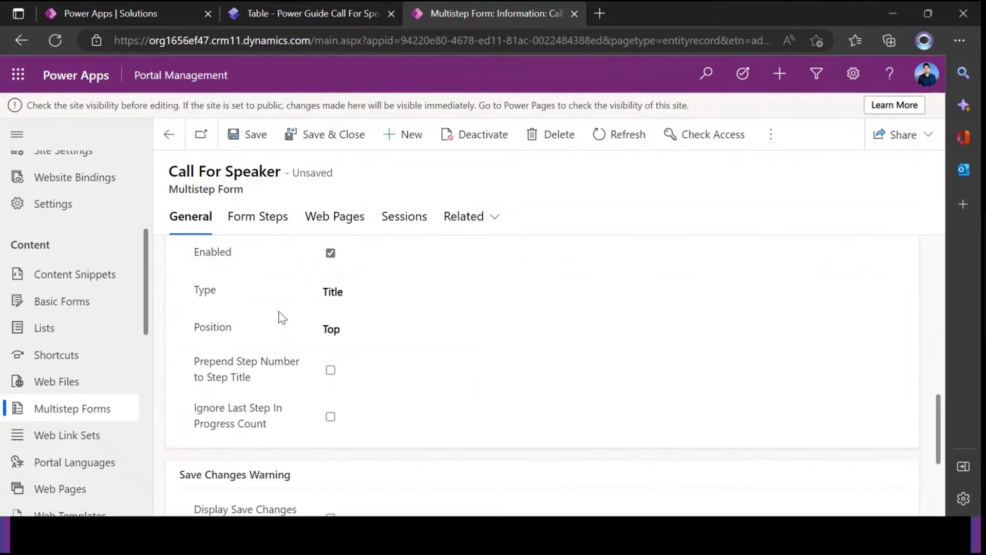
scroll(247, 292, "up", 1)
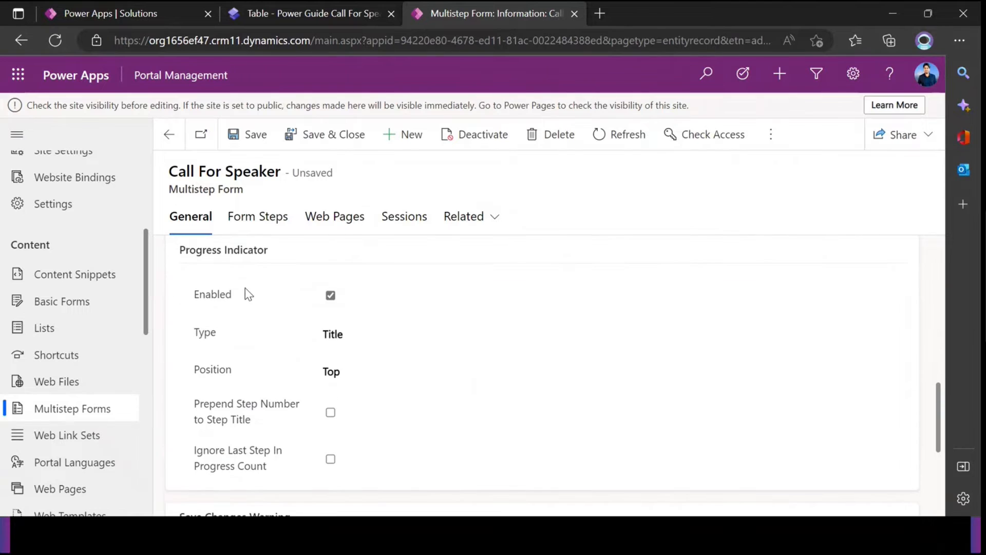
Review the progress indicator type options and the Save Changes Warning settings of the Call For Speaker multistep form.
left_click(350, 336)
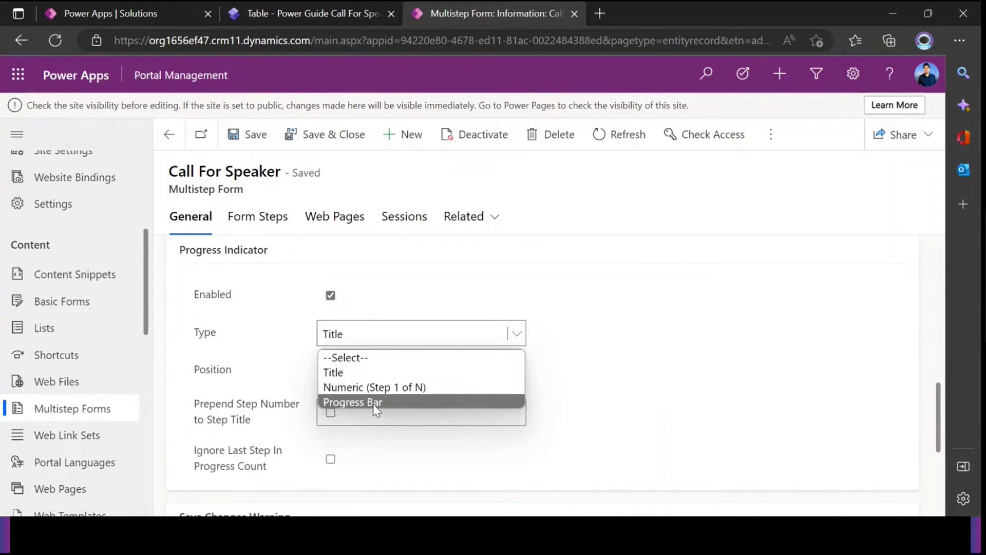
left_click(265, 395)
scroll(308, 411, "down", 2)
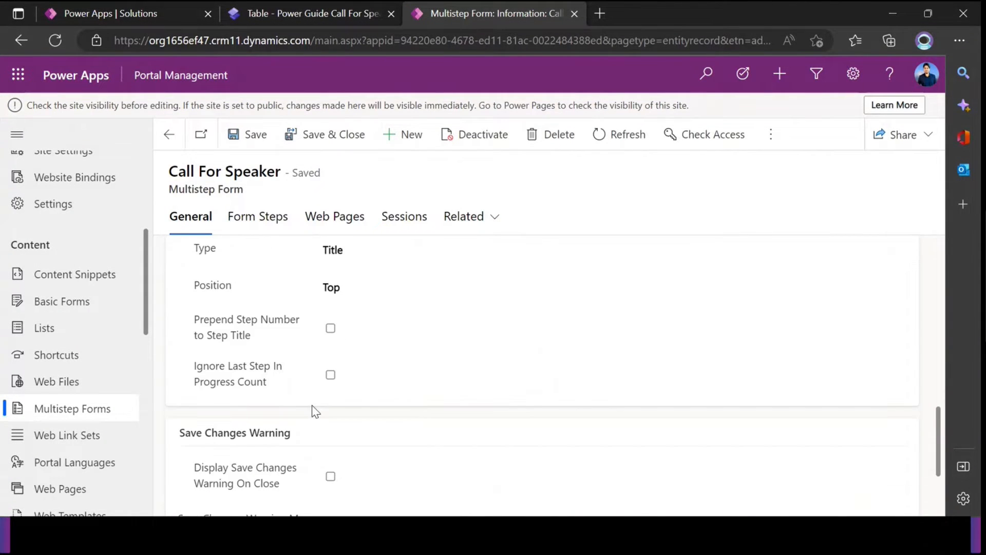
scroll(323, 392, "down", 3)
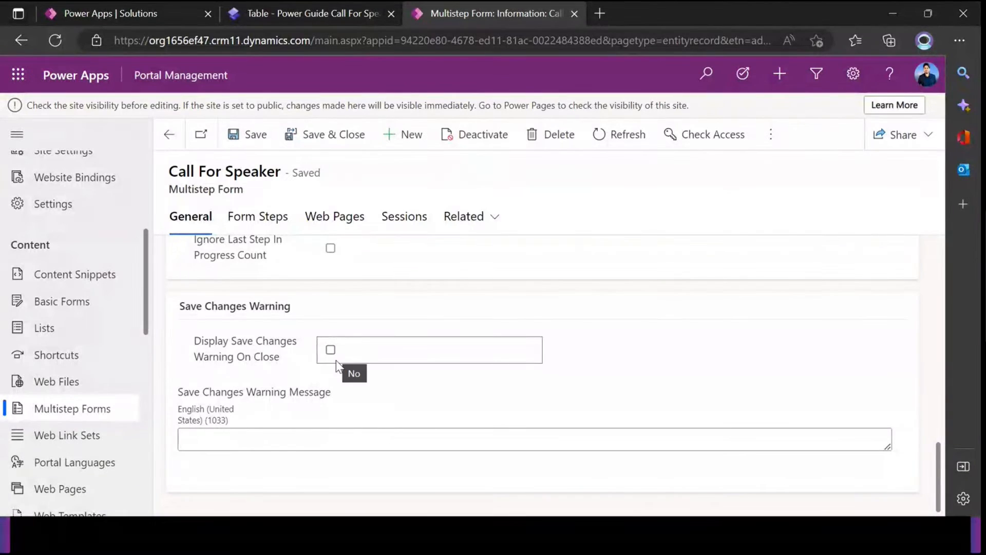
left_click(322, 447)
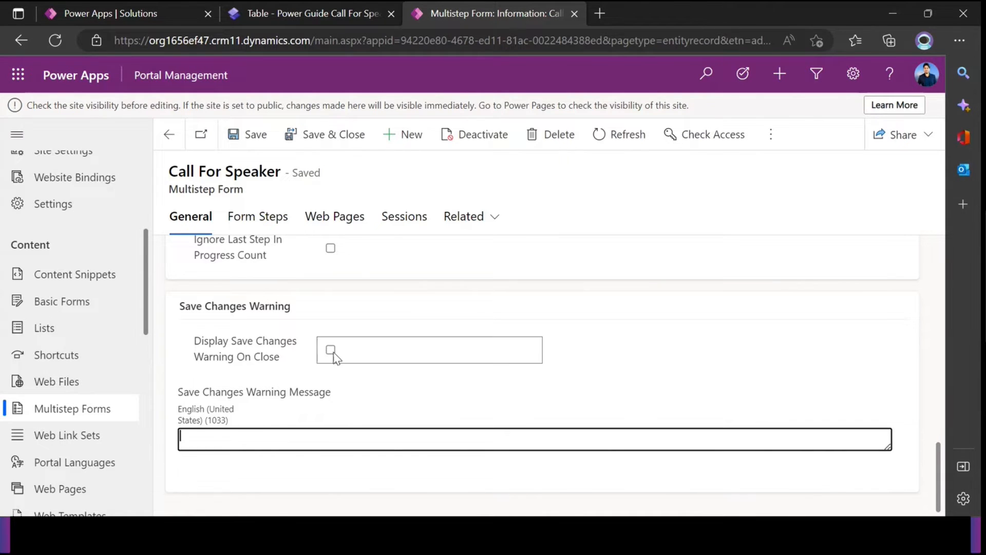
Start a new form step for the Start Step of the Call For Speaker form and check the available step types.
scroll(335, 349, "up", 10)
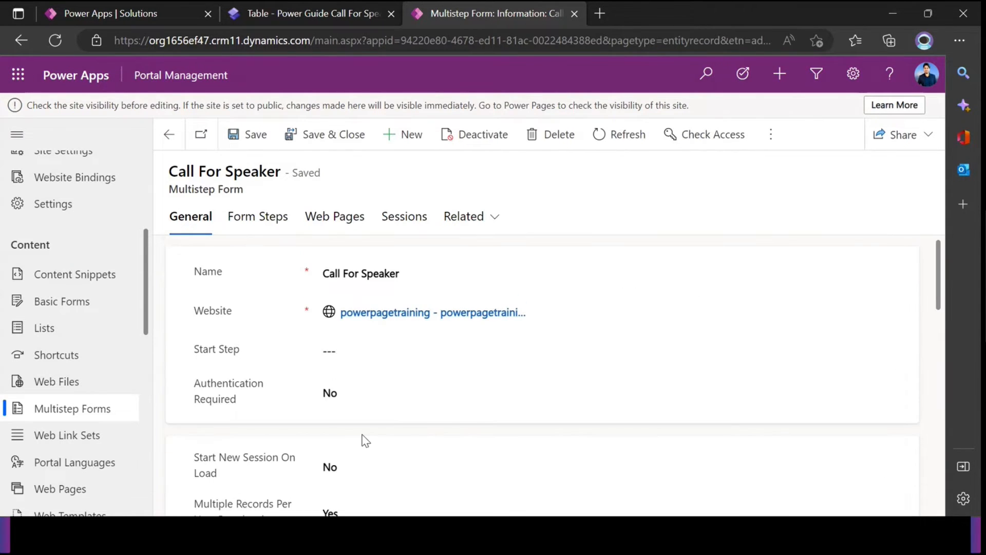
left_click(370, 354)
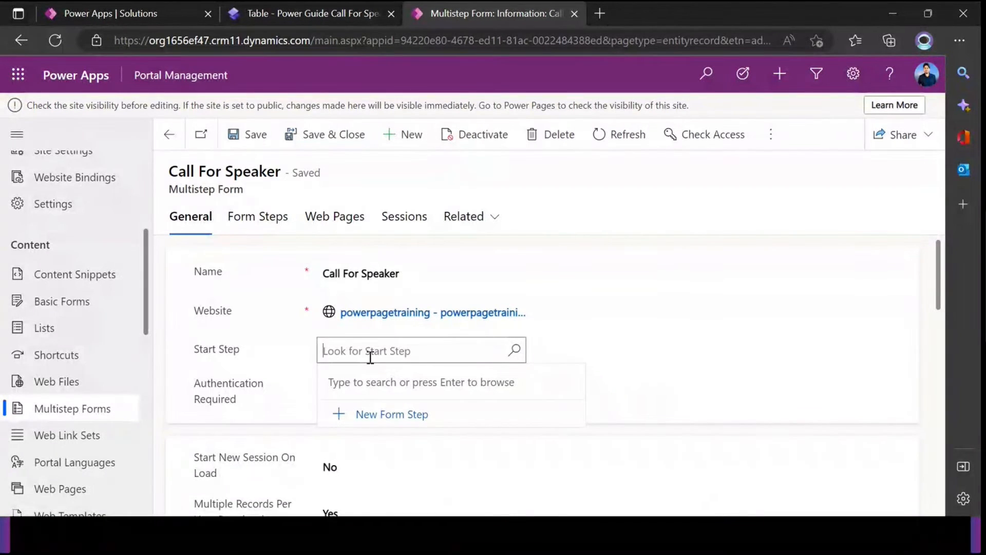
left_click(514, 351)
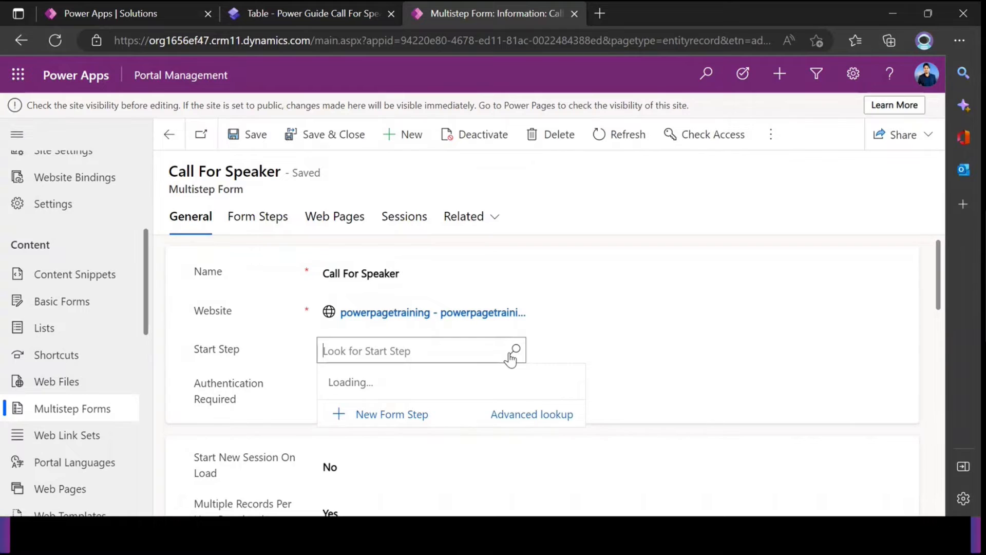
left_click(392, 414)
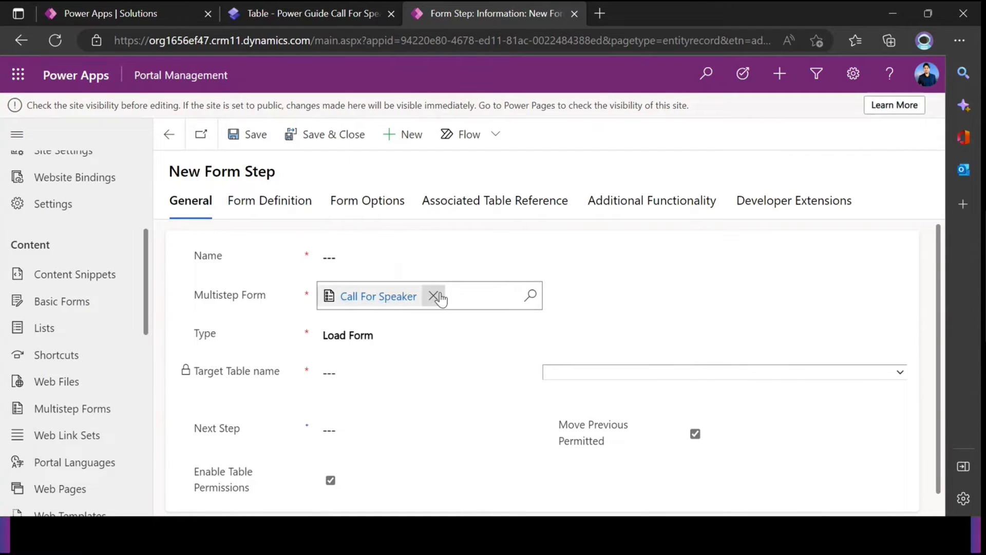
left_click(377, 342)
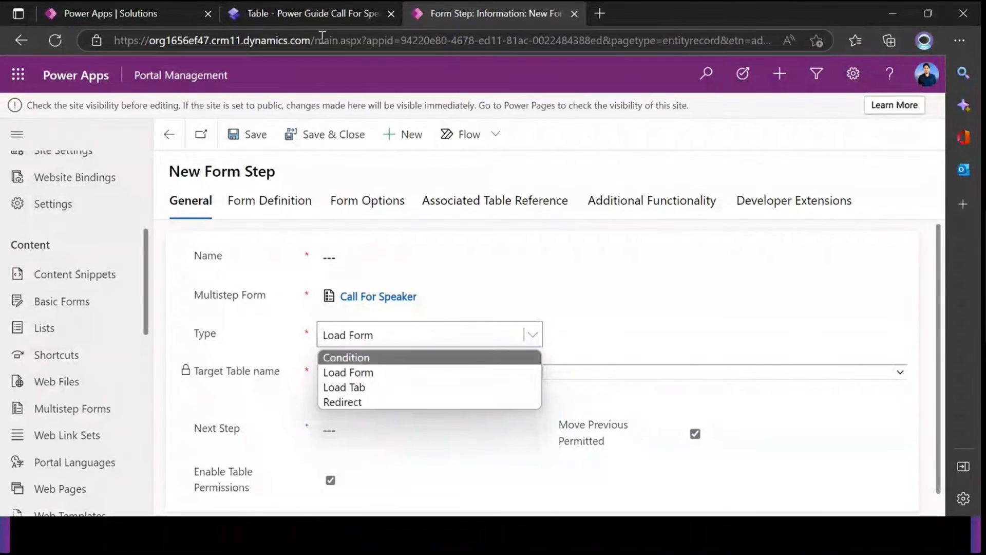
Switch to Power Pages and open the Portal - Call for Speaker form of the Power Guide Call For Speaker table, enlarged for reading.
left_click(315, 20)
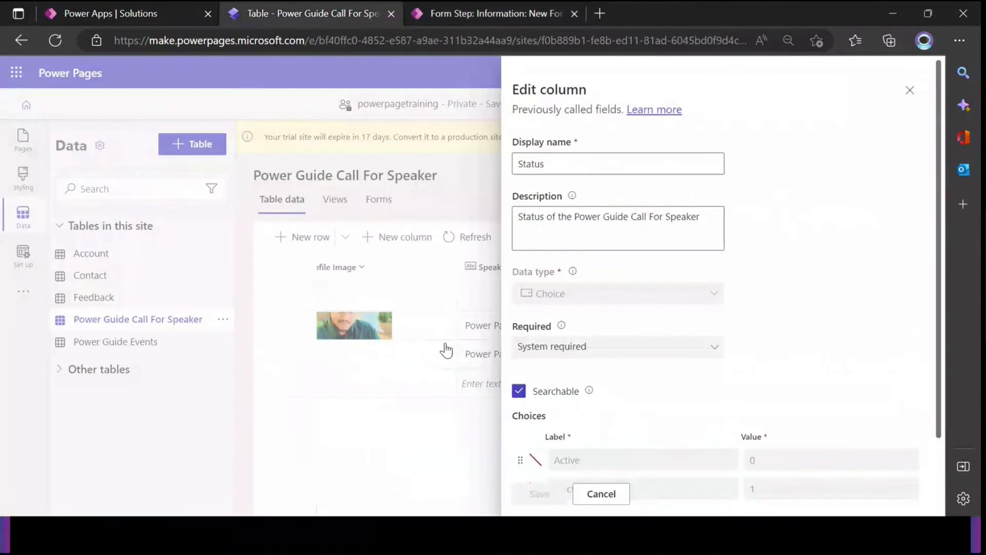
left_click(907, 91)
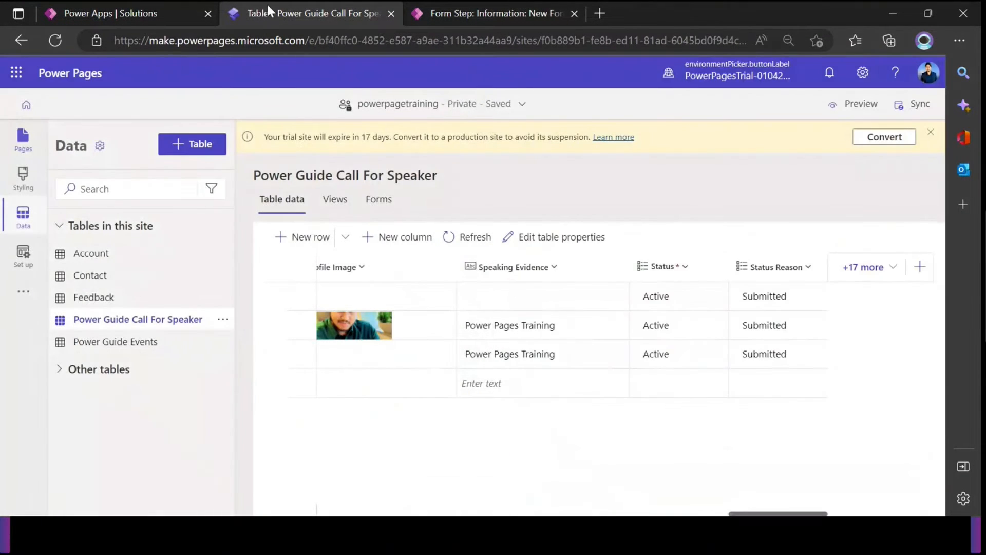
left_click(479, 11)
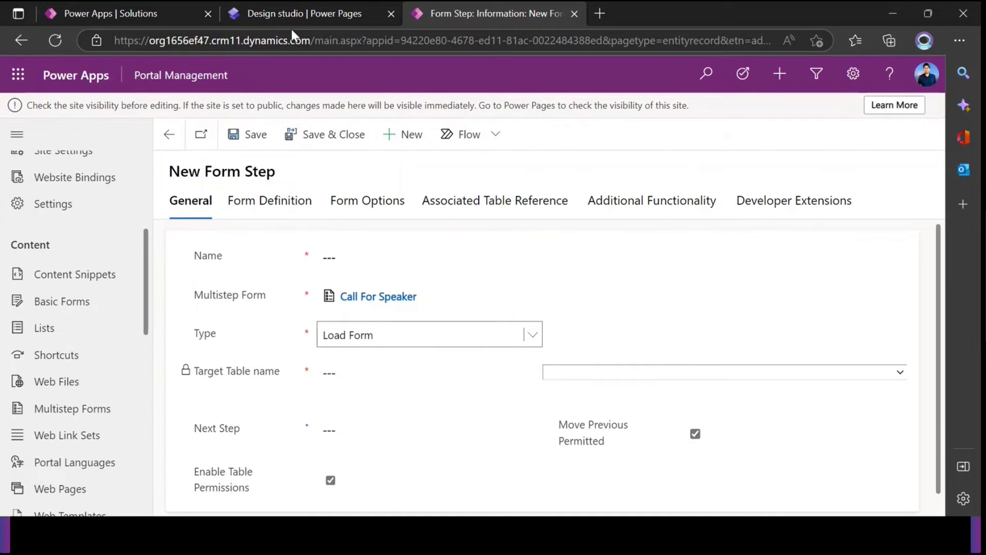
left_click(307, 12)
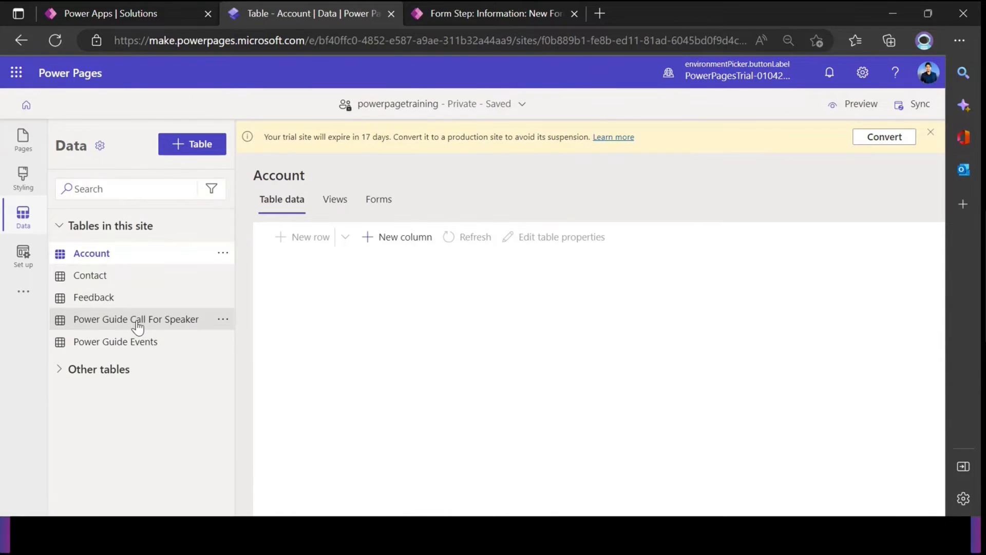
left_click(192, 325)
left_click(380, 201)
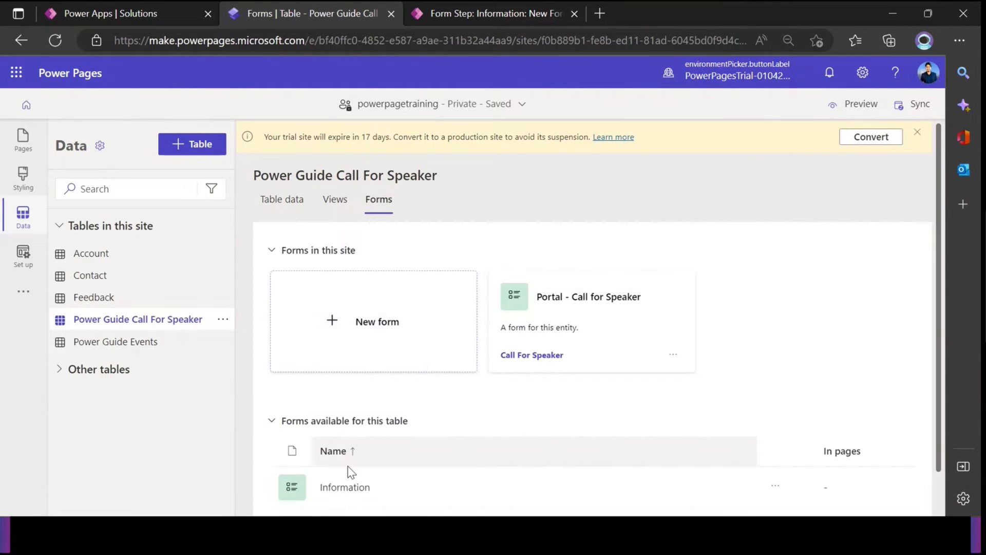
scroll(377, 451, "down", 1)
left_click(360, 484)
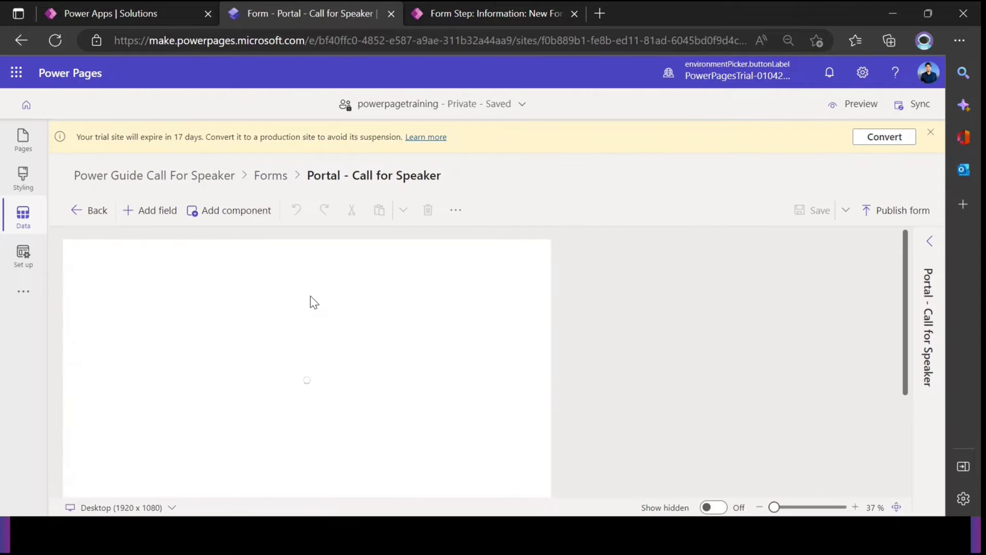
left_click_drag(773, 508, 781, 510)
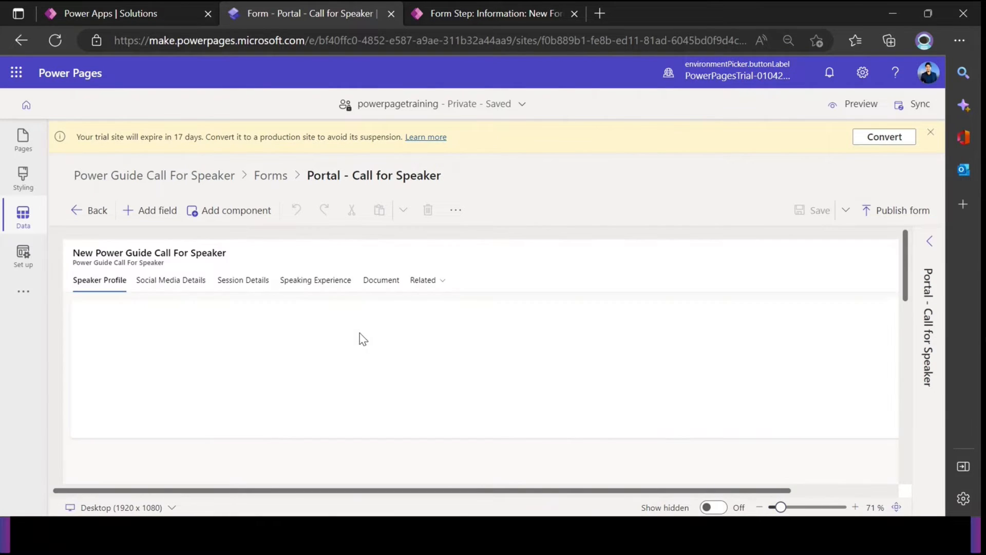
Copy the label of the Speaker Profile tab and paste it as the new form step's name in Portal Management.
left_click(108, 281)
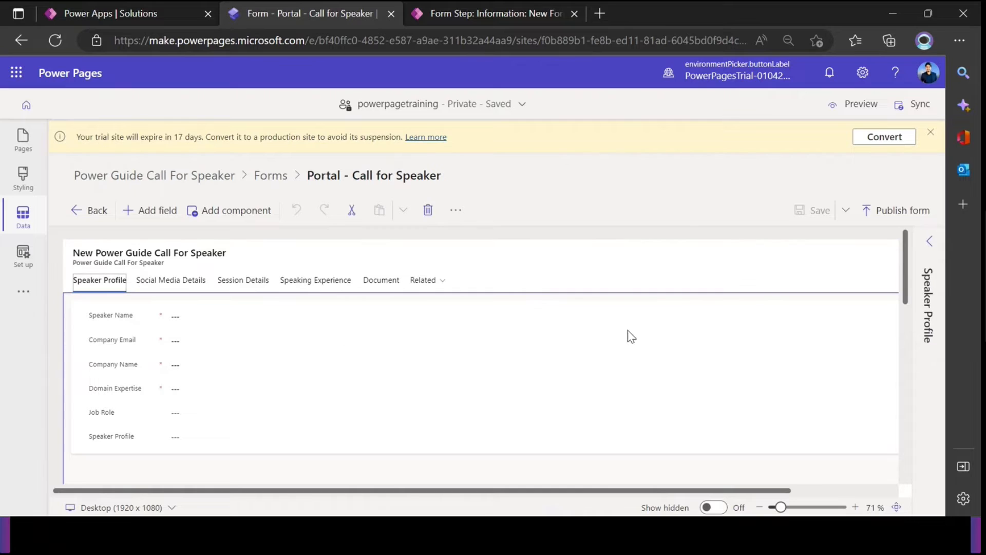
left_click(929, 241)
triple_click(820, 351)
key("ctrl+c")
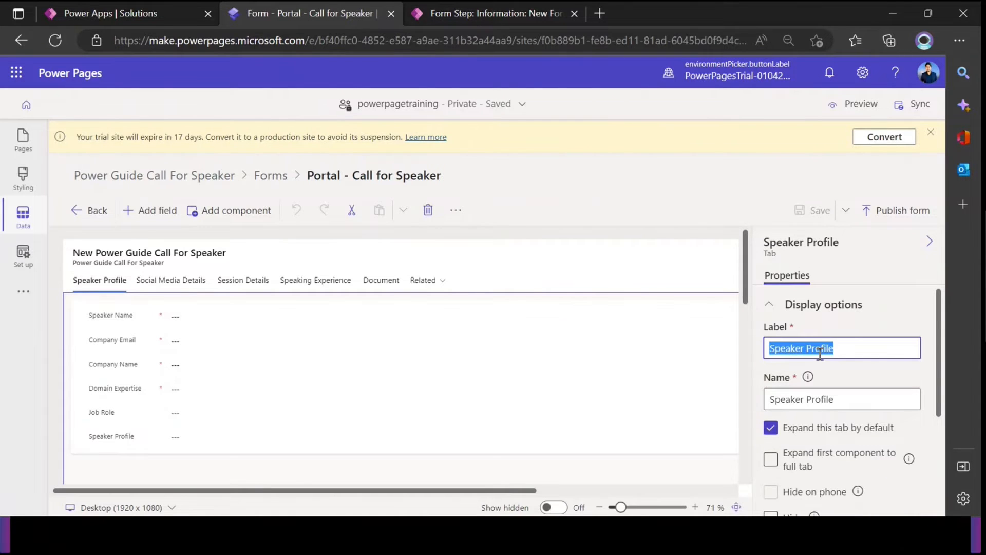
left_click(452, 16)
left_click(379, 251)
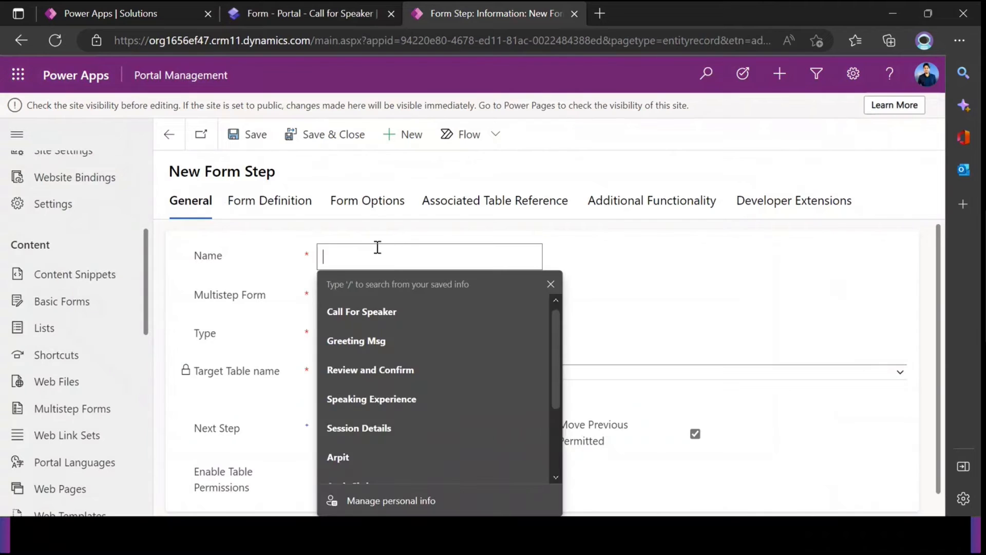
key("ctrl+v")
Set the form step's type to Load Tab and its target table to Power Guide Call For Speaker (crcf0_powerguidecallforspeaker).
left_click(398, 343)
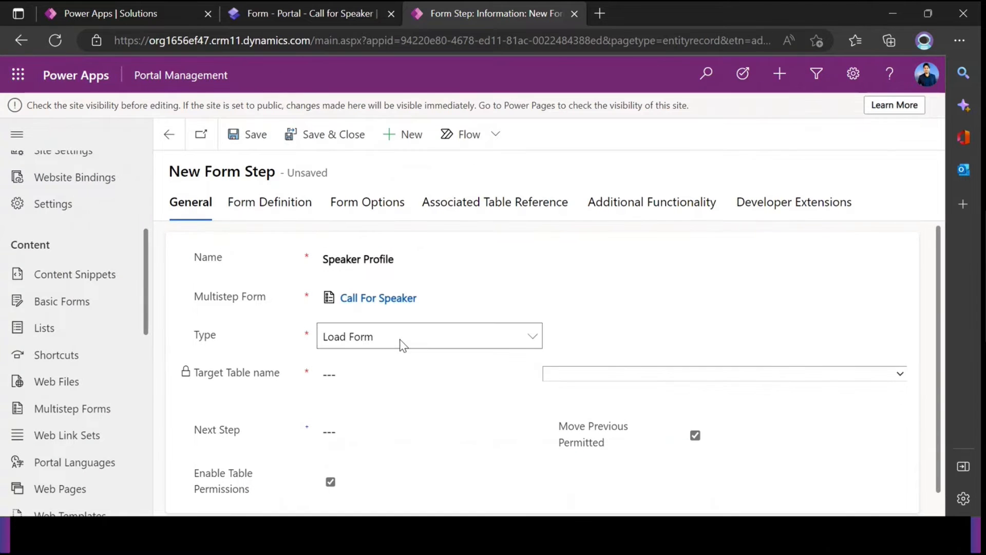
left_click(394, 343)
left_click(418, 387)
left_click(585, 373)
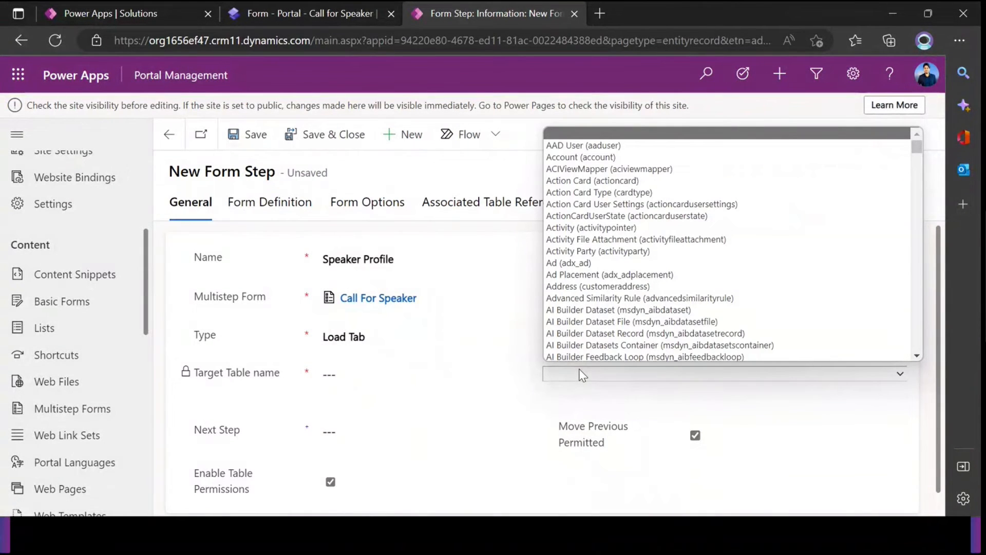
key("p")
scroll(649, 291, "down", 3)
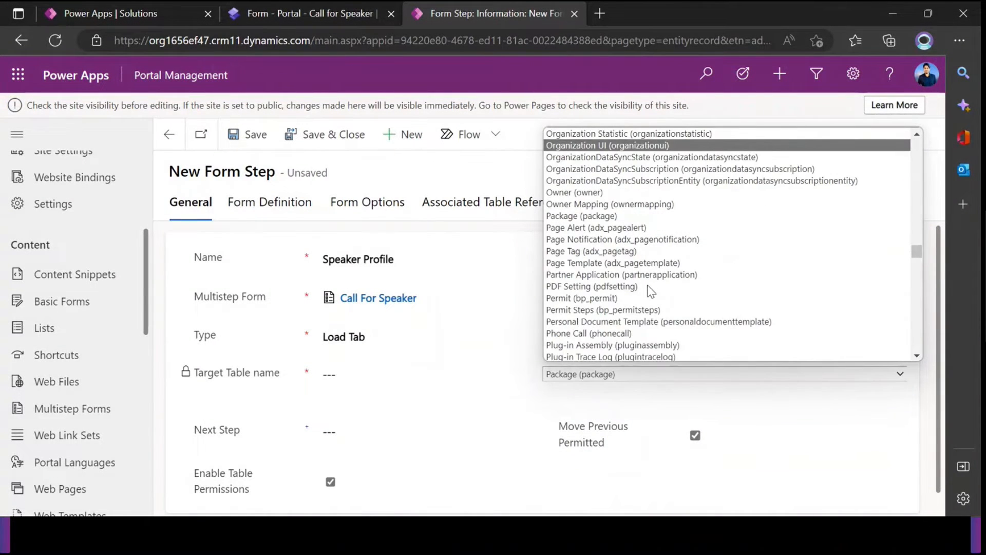
scroll(648, 285, "down", 8)
left_click(699, 253)
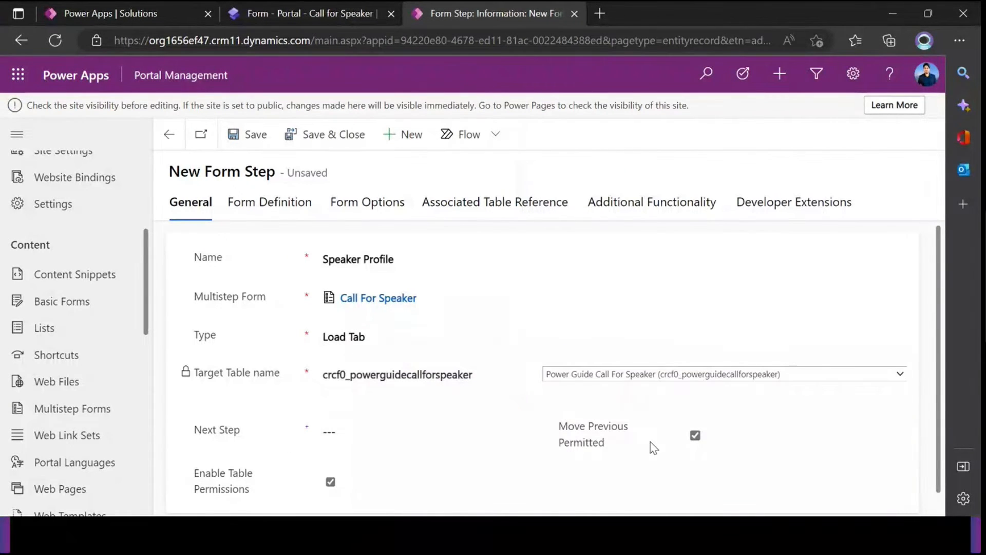
left_click_drag(560, 426, 625, 448)
left_click(611, 461)
Keep the mode as Insert, set the form to Portal - Call for Speaker and the tab to Speaker Profile, and save the form step.
left_click(278, 207)
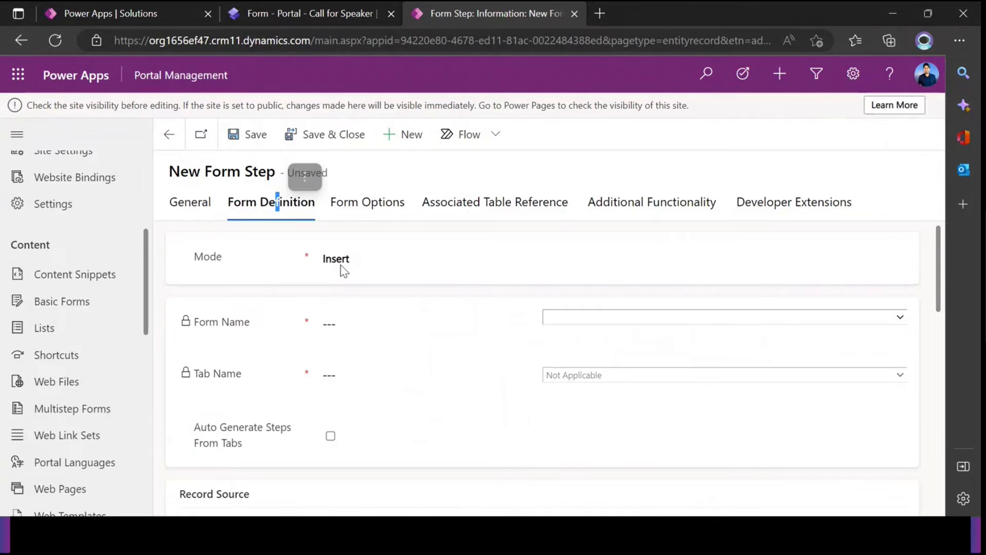
left_click(340, 264)
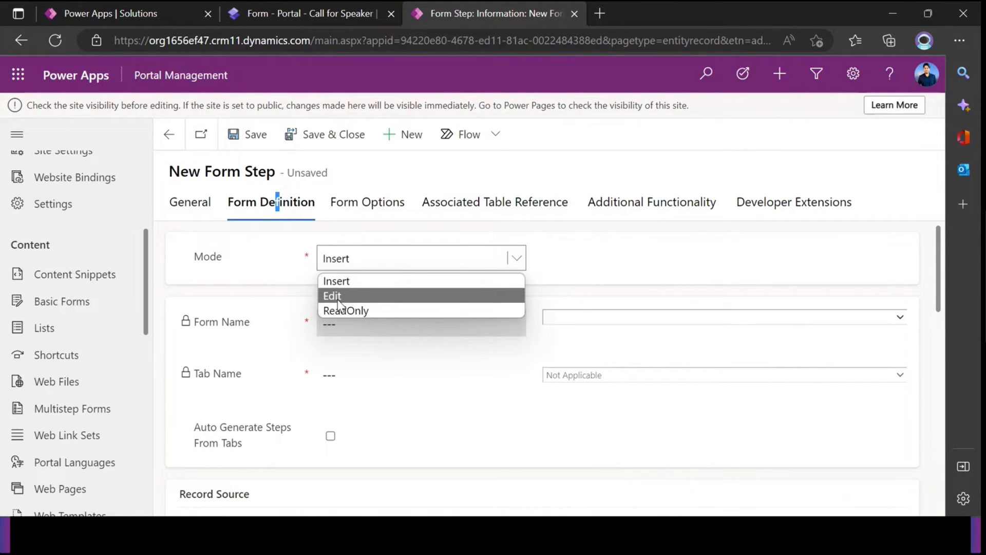
left_click(337, 264)
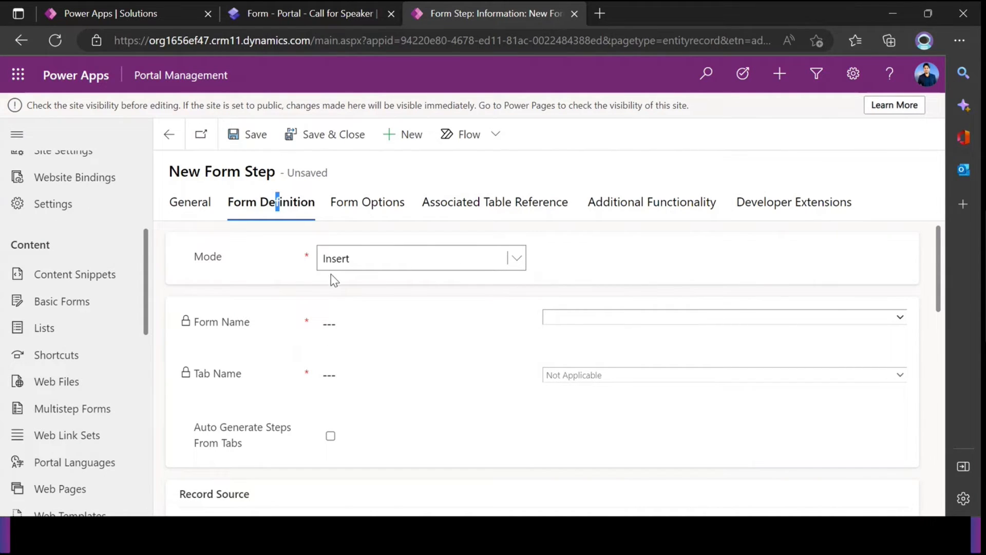
left_click(574, 318)
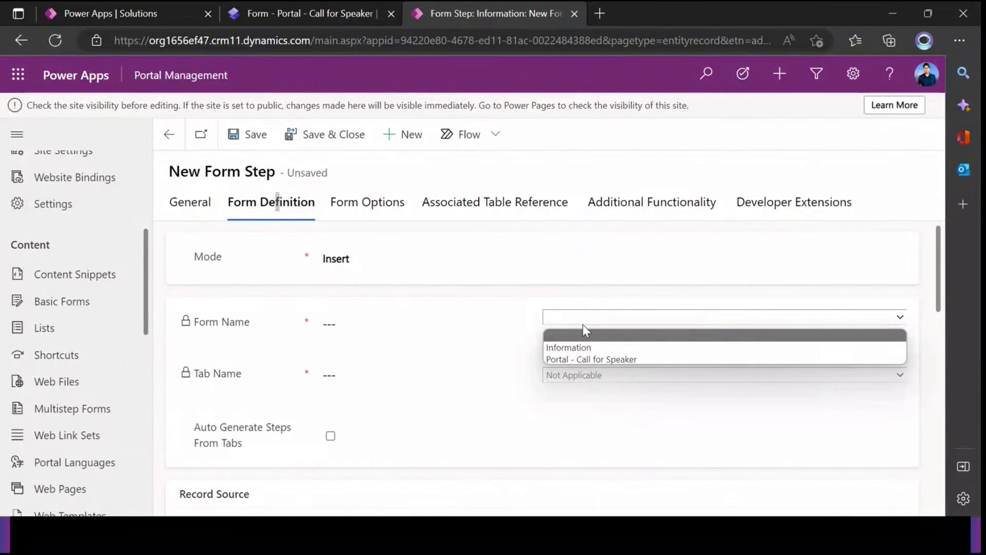
left_click(569, 360)
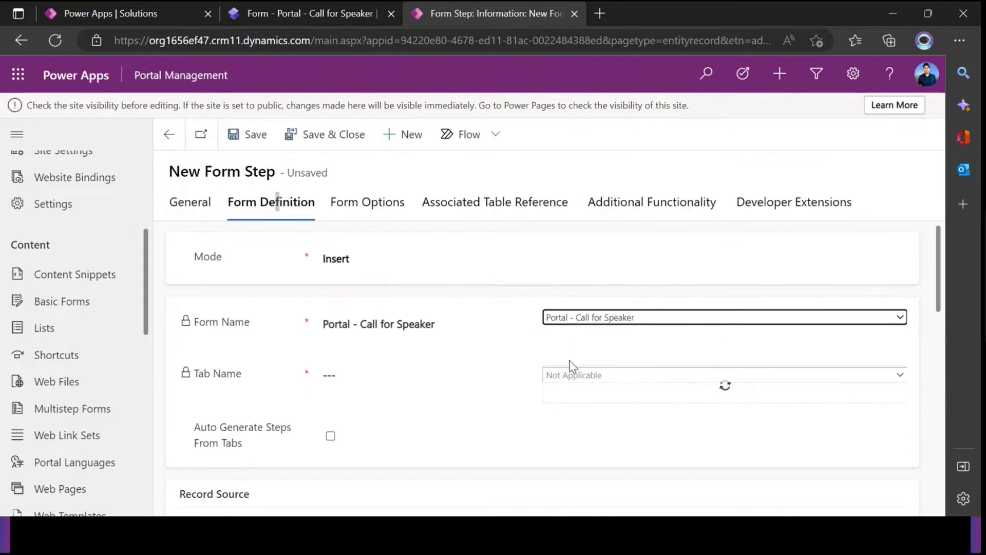
left_click(565, 376)
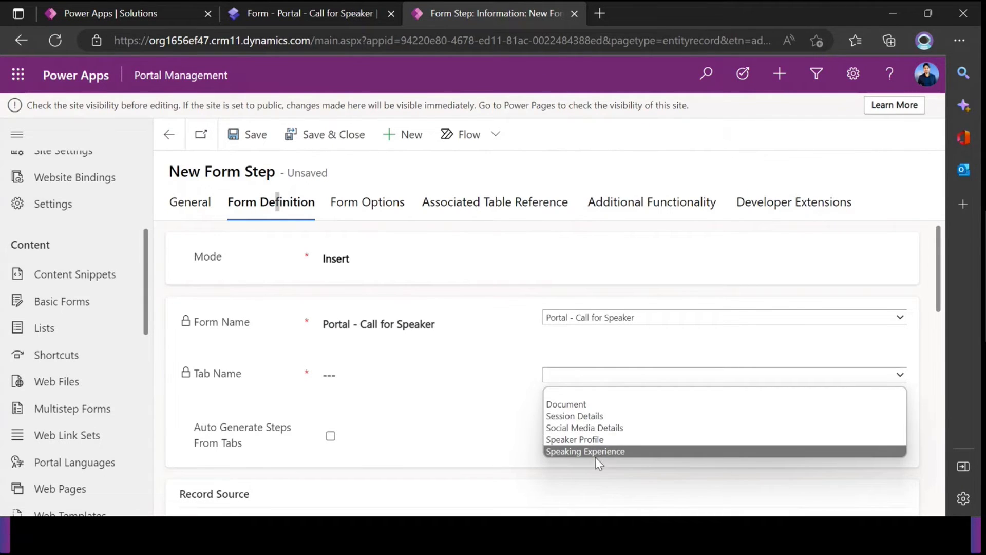
left_click(590, 439)
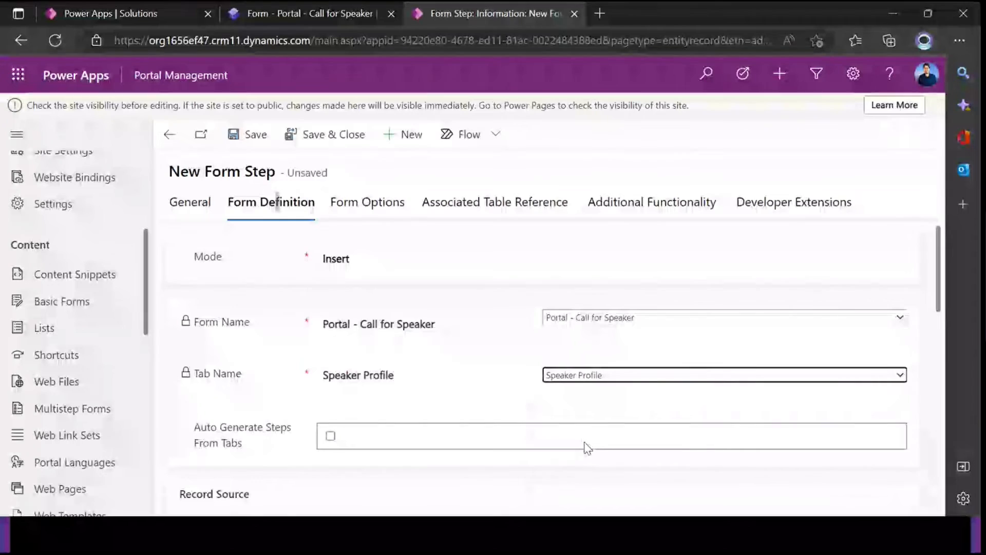
left_click(436, 395)
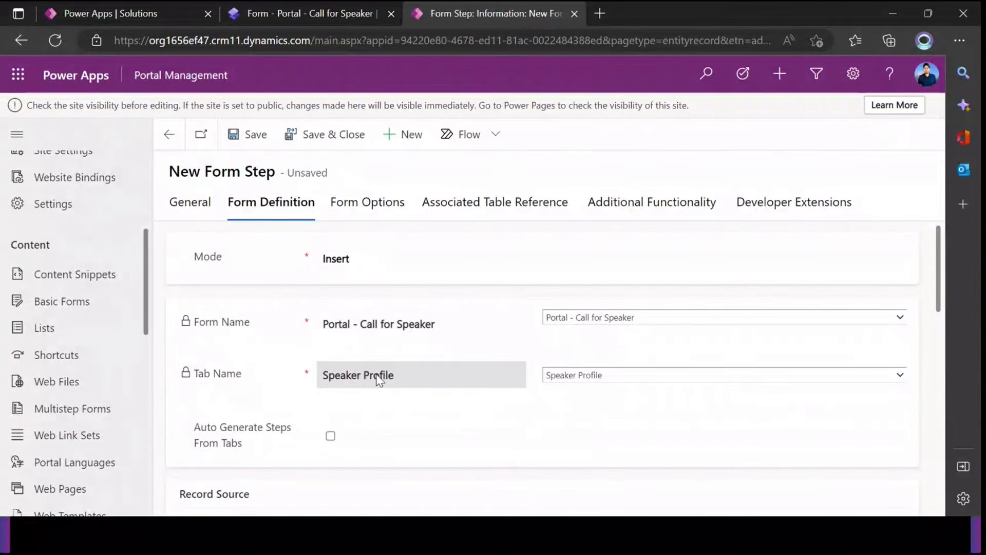
left_click(194, 208)
left_click(251, 135)
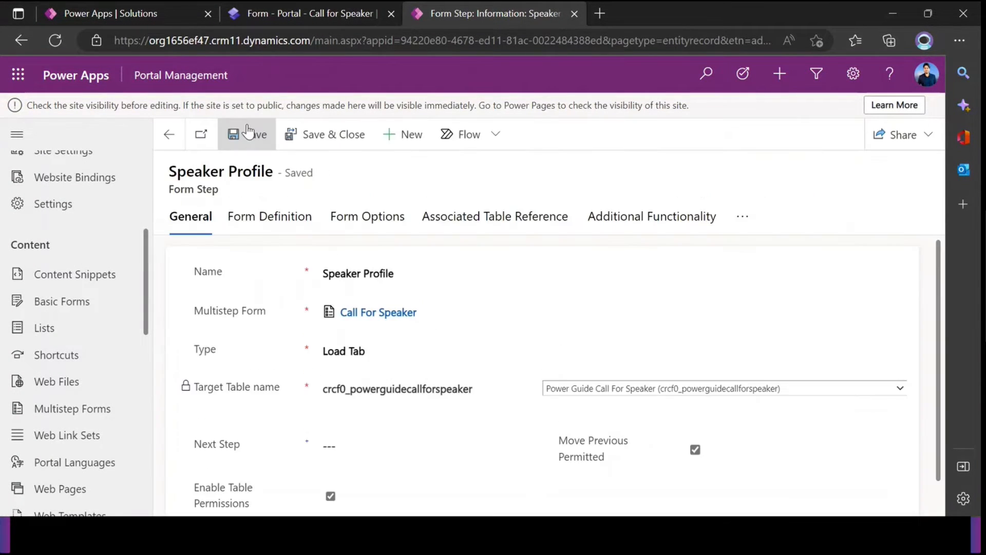
Start a new form step for the Next Step of Speaker Profile and clear the Next Step value prefilled in it.
left_click(396, 446)
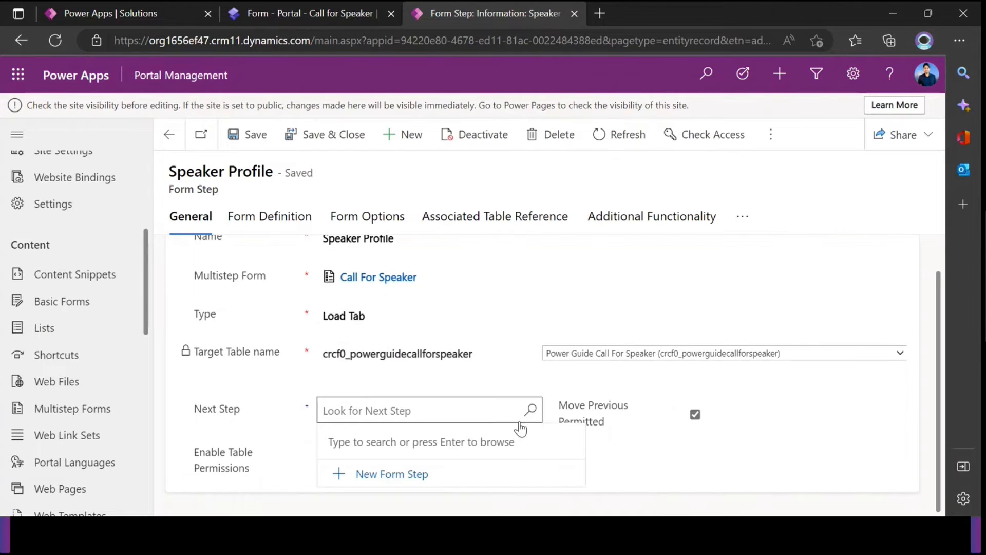
left_click(392, 474)
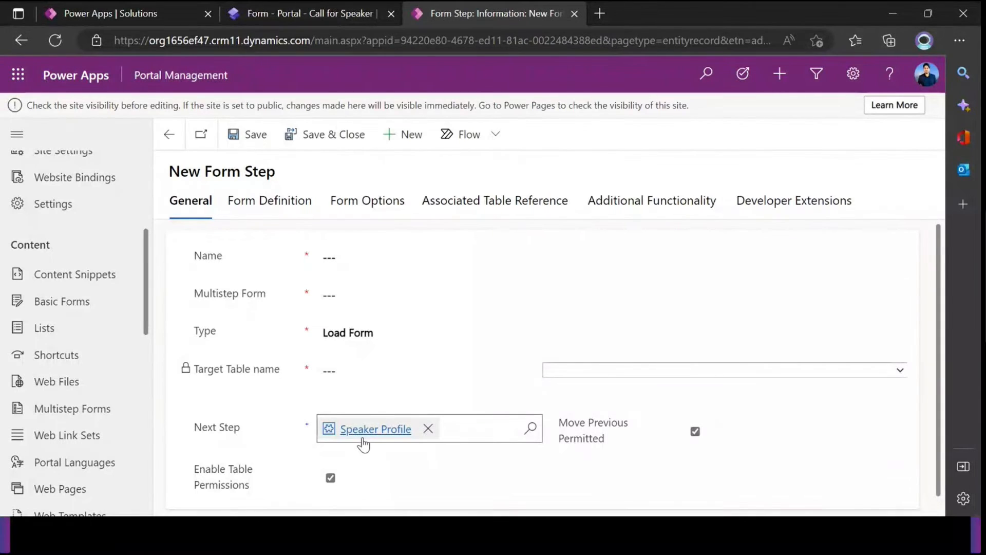
left_click(427, 429)
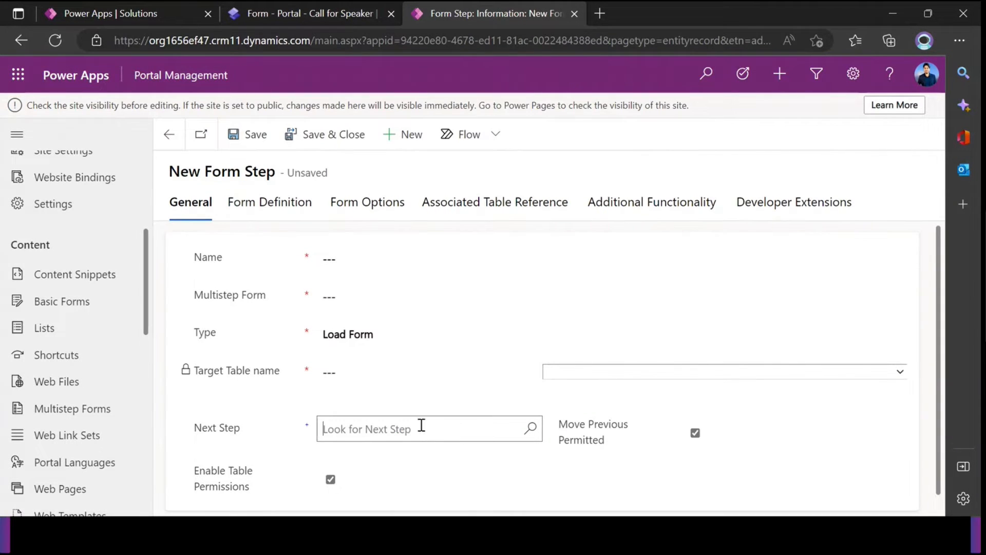
left_click(248, 134)
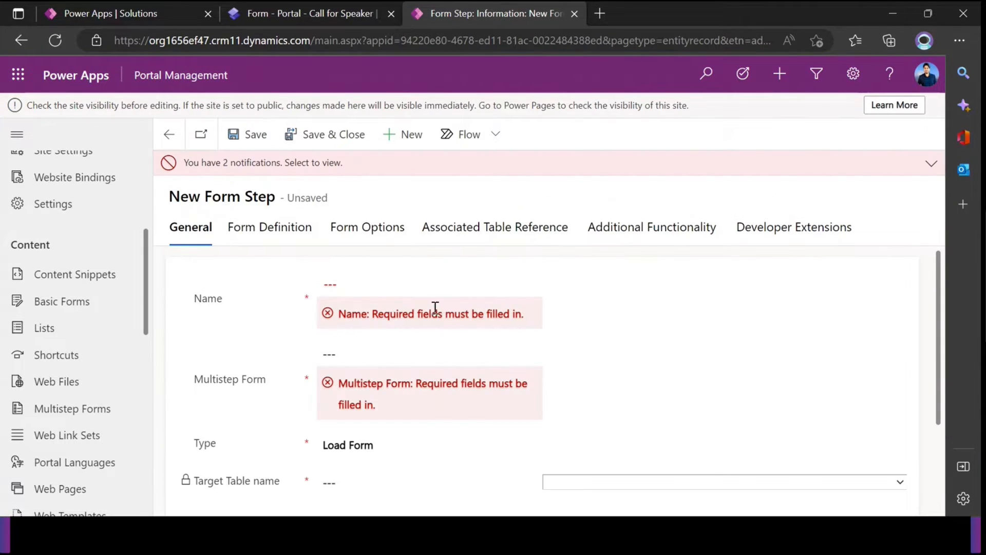
left_click(378, 289)
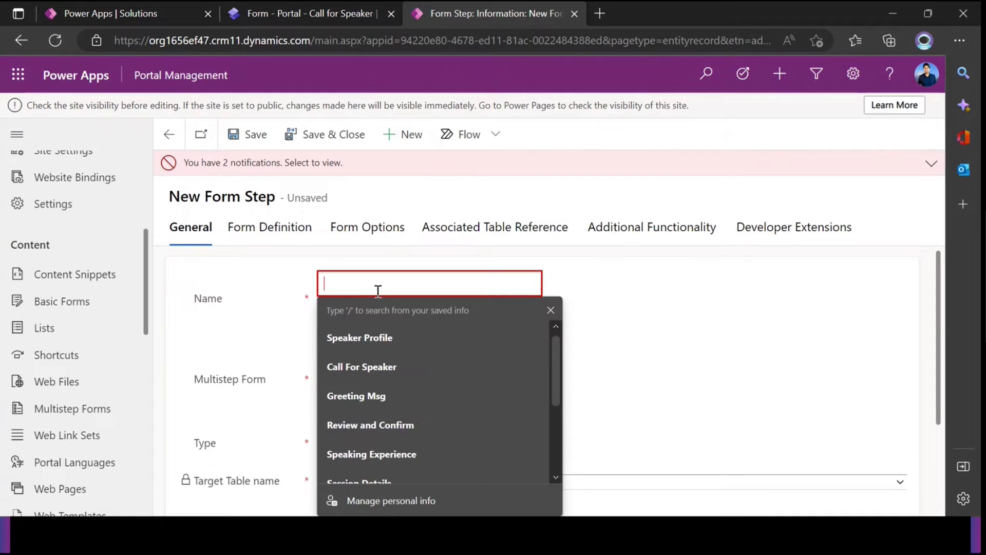
left_click(292, 327)
Copy the label of the Social Media Details tab in the form designer and paste it as the new form step's name in Portal Management.
left_click(308, 13)
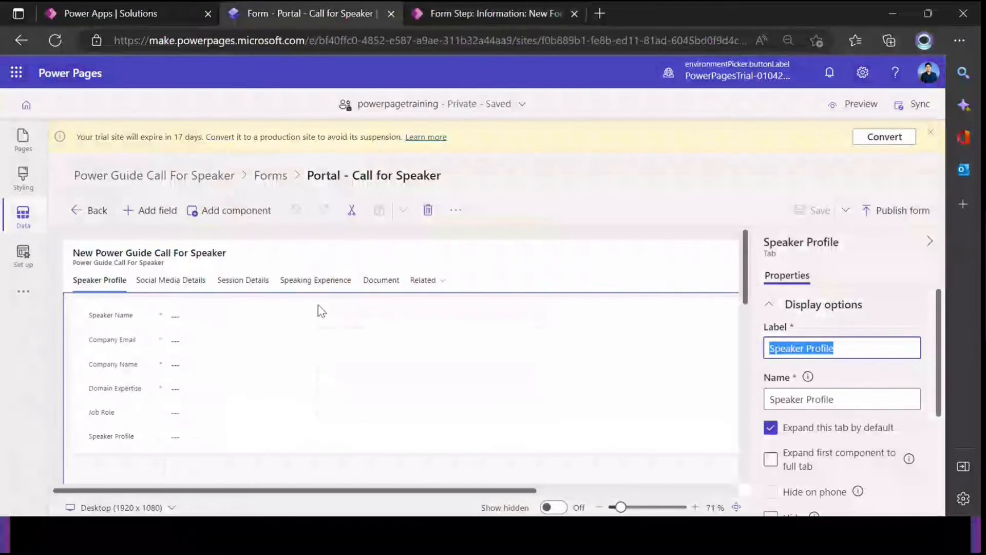
left_click(195, 281)
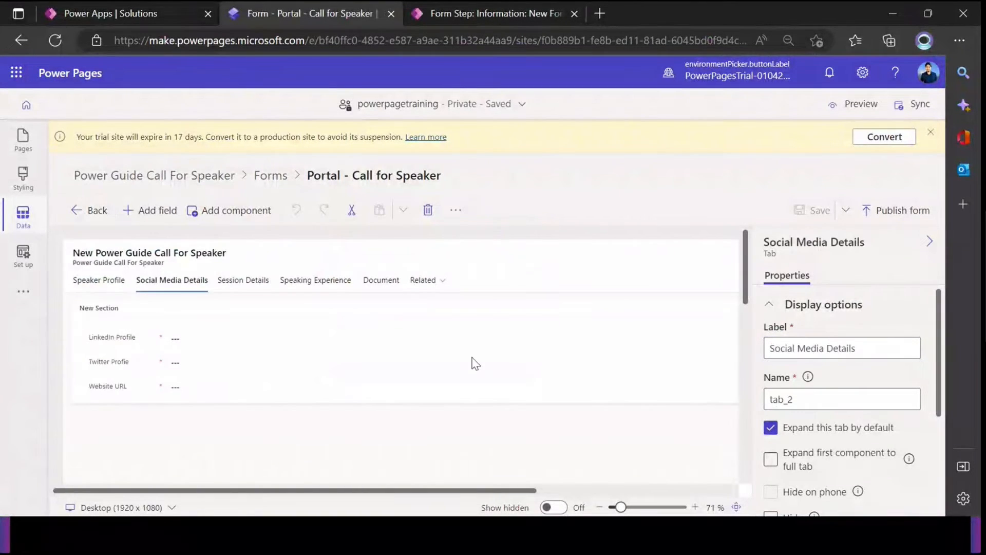
triple_click(834, 352)
key("ctrl+c")
left_click(452, 15)
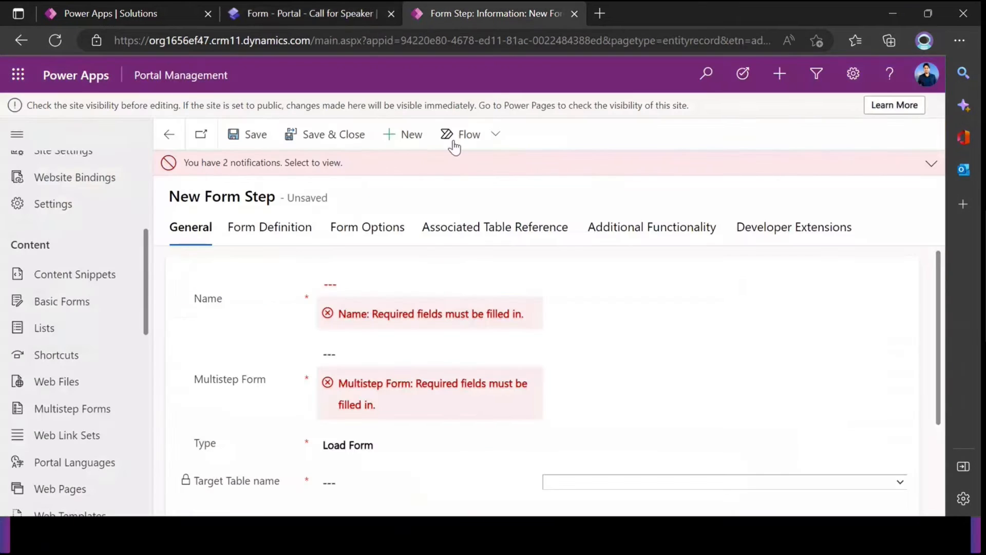
left_click(396, 280)
key("ctrl+v")
Assign the Social Media Details form step to the Call For Speaker multistep form and set its type to Load Tab.
left_click(380, 348)
left_click(376, 330)
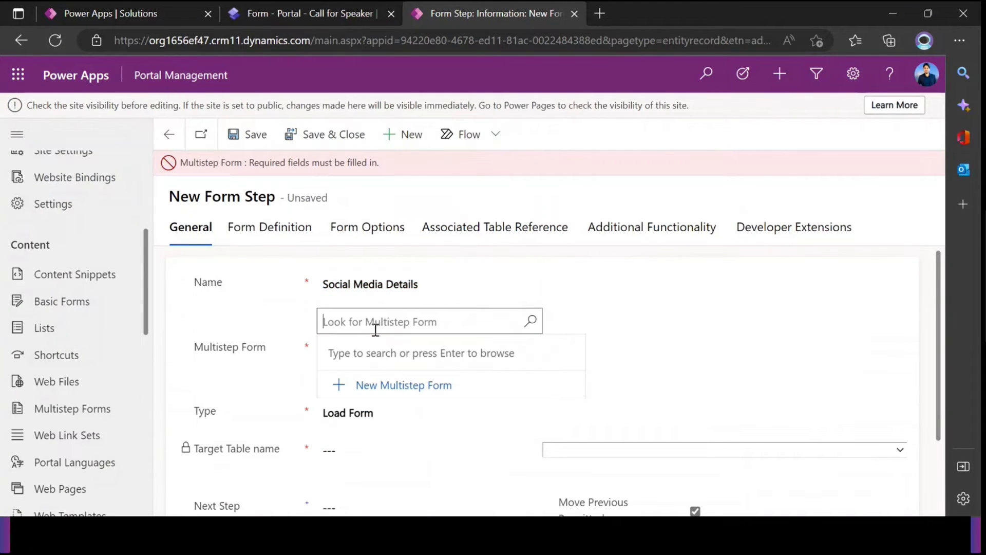
left_click(529, 321)
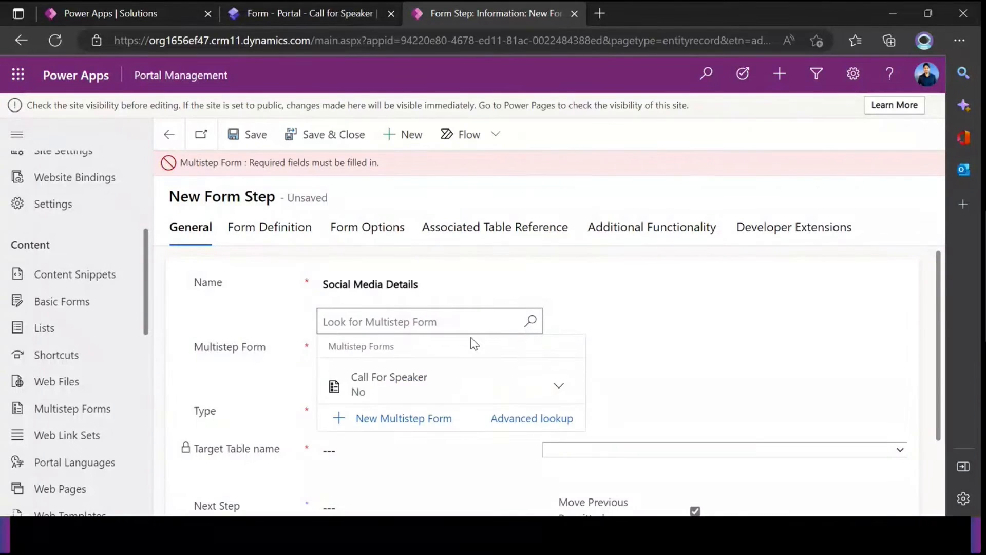
left_click(395, 381)
left_click(376, 339)
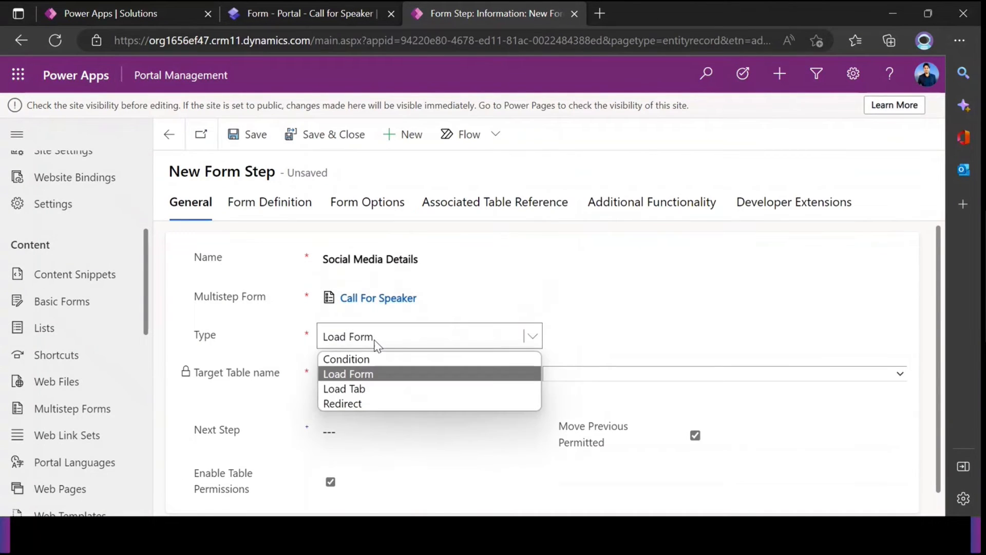
left_click(366, 389)
Set the Social Media Details form step's target table to Power Guide Call For Speaker (crcf0_powerguidecallforspeaker).
left_click(580, 378)
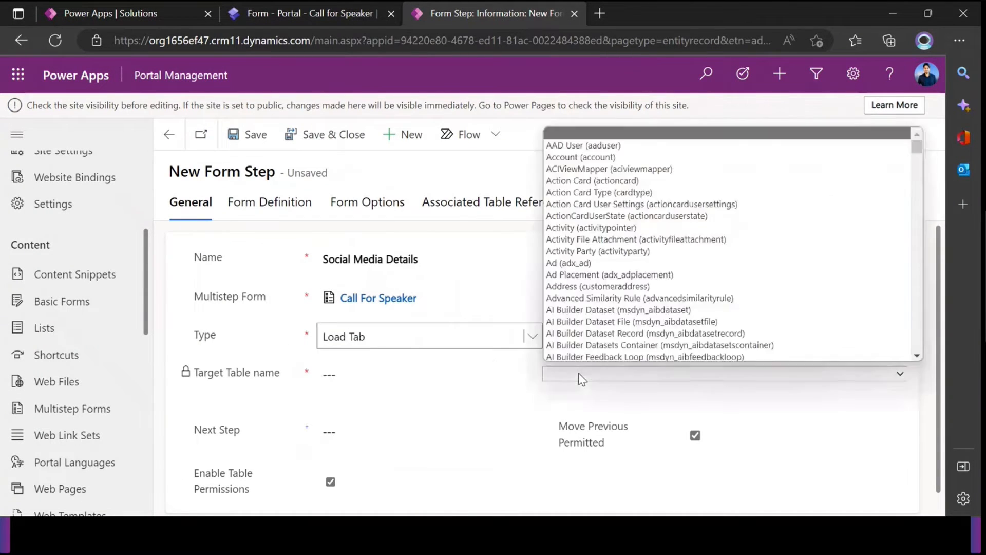
key("p")
scroll(701, 263, "down", 6)
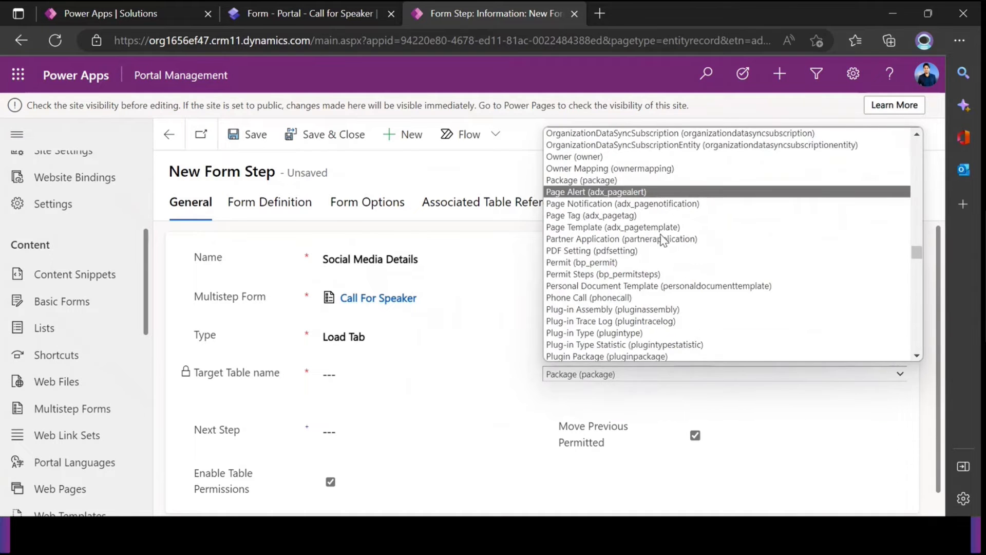
scroll(734, 298, "down", 6)
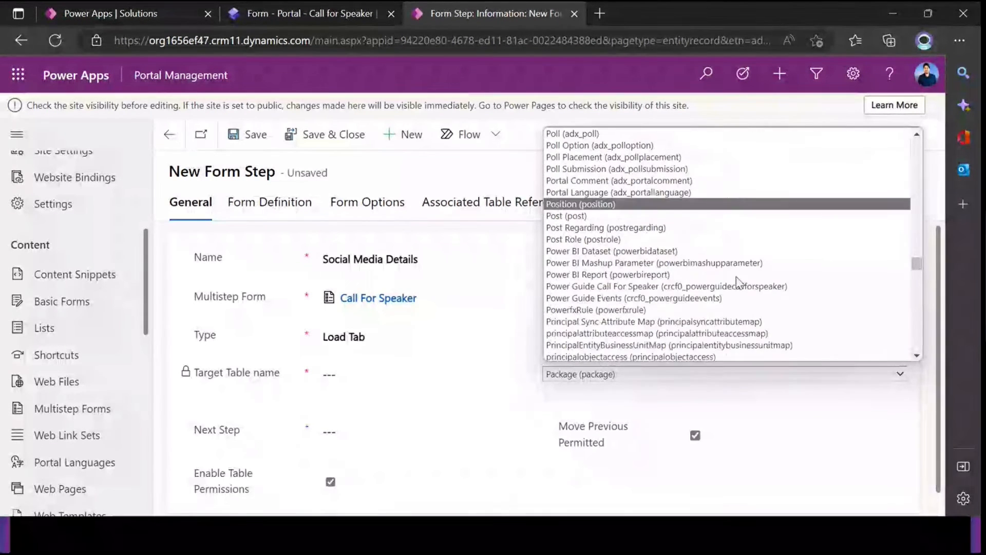
left_click(652, 321)
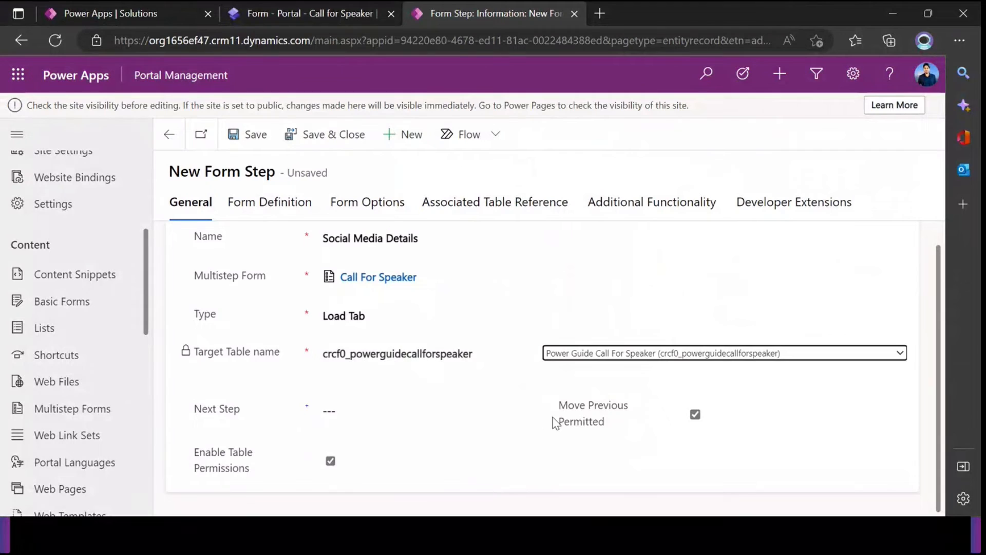
Set the form to Portal - Call for Speaker and the tab to Social Media Details, and save the form step.
left_click(272, 202)
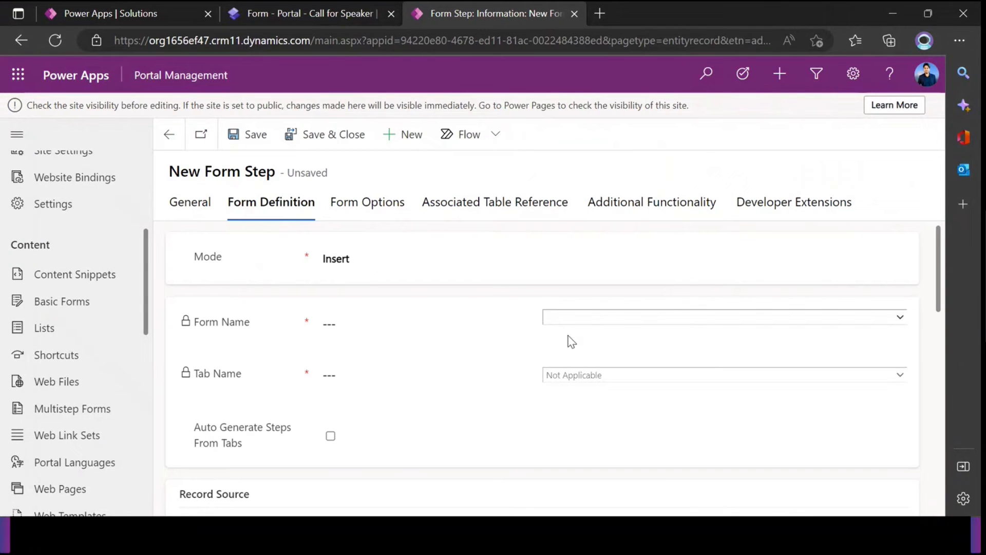
left_click(572, 317)
left_click(578, 359)
left_click(576, 376)
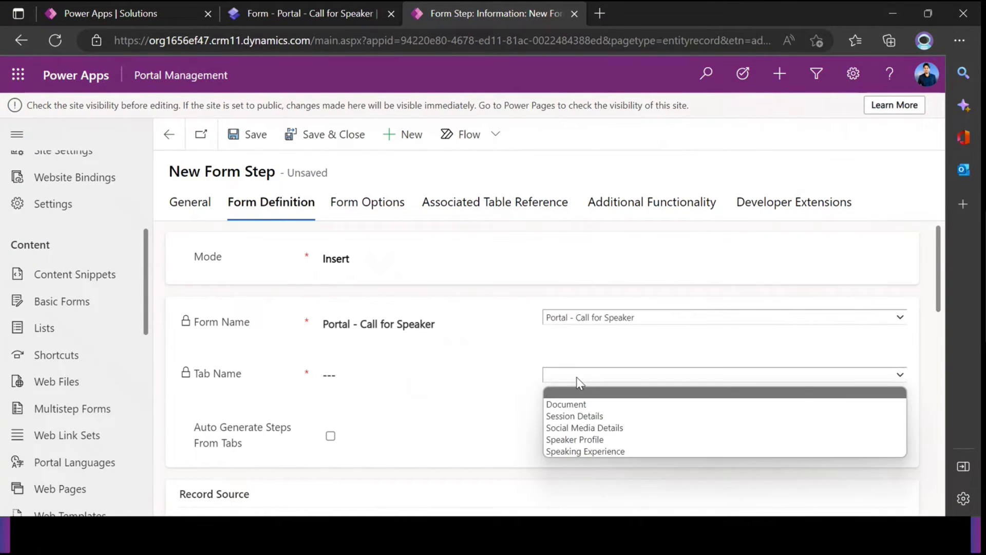
left_click(615, 429)
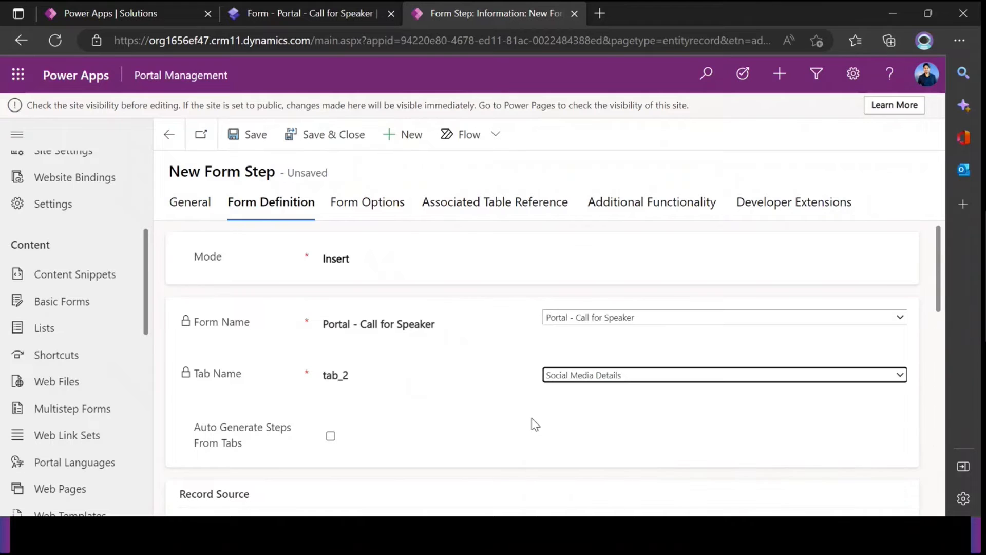
left_click(240, 135)
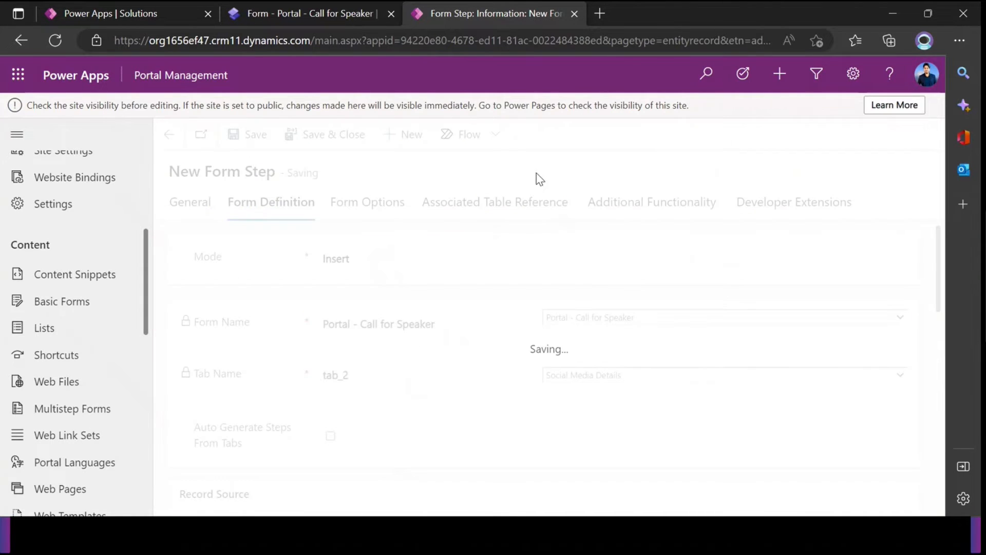
Start a new form step for the Next Step of Social Media Details and clear the Next Step value prefilled in it.
left_click(200, 221)
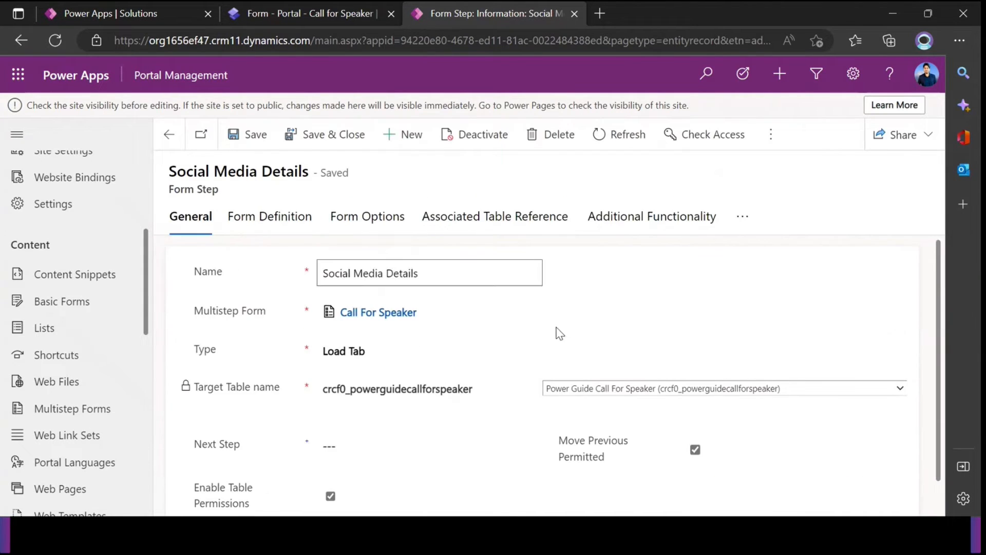
left_click(369, 443)
left_click(374, 424)
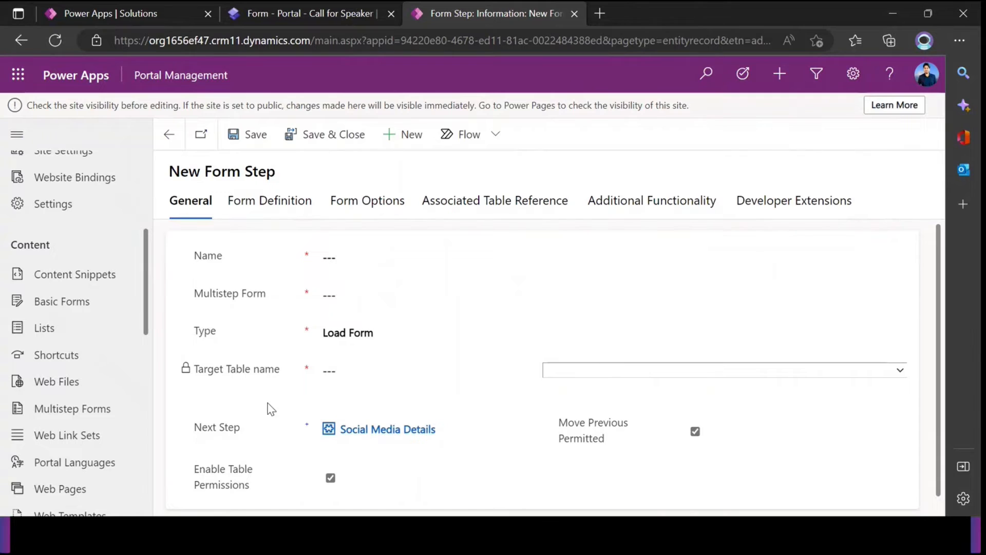
left_click(354, 263)
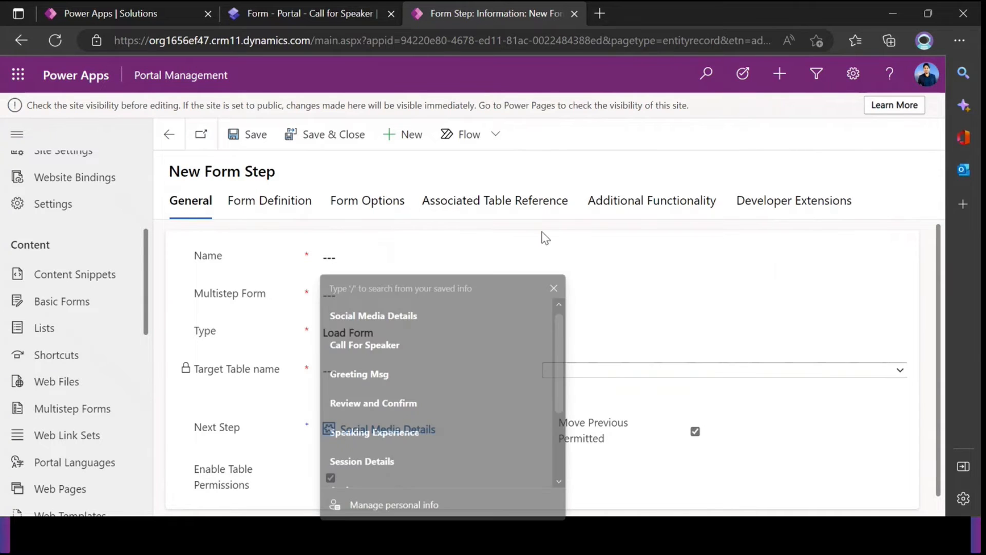
left_click(545, 237)
left_click(451, 460)
Copy the label of the Session Details tab in the form designer and paste it as the new form step's name in Portal Management.
left_click(331, 263)
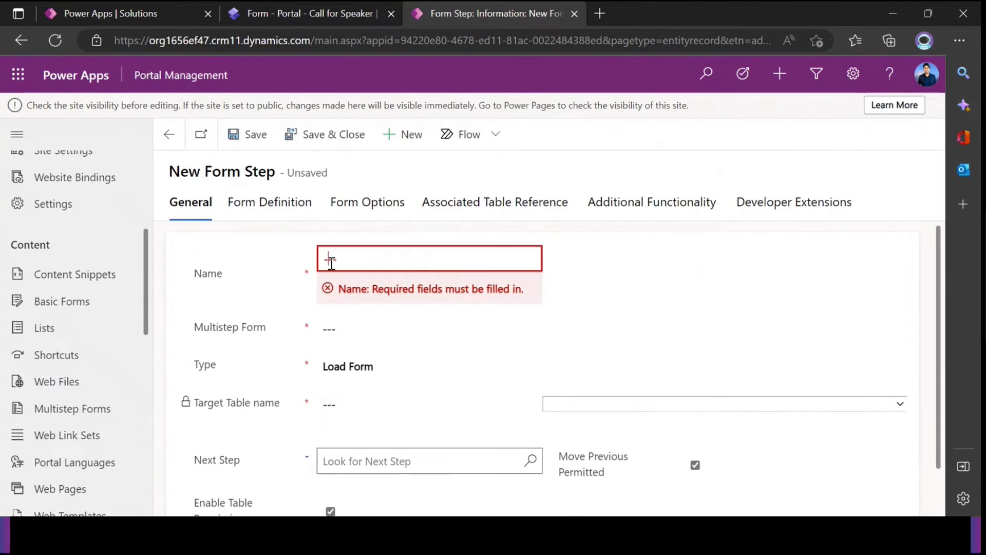
left_click(315, 4)
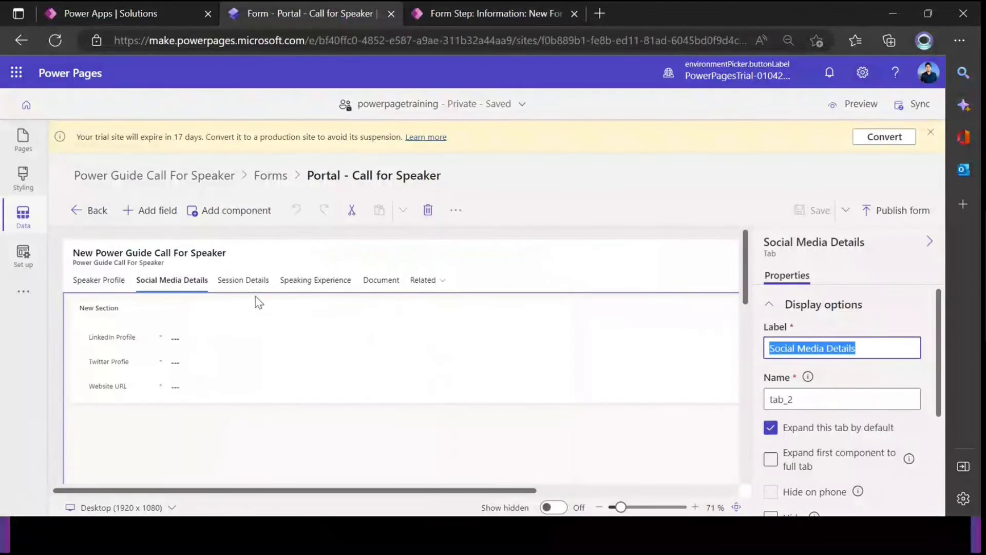
left_click(243, 280)
triple_click(825, 345)
key("ctrl+c")
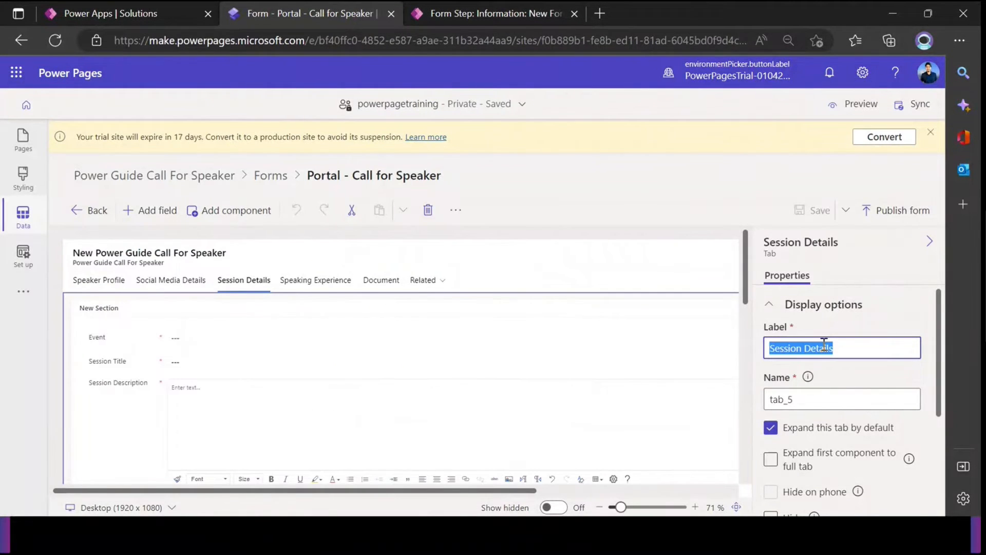
left_click(462, 13)
left_click(406, 260)
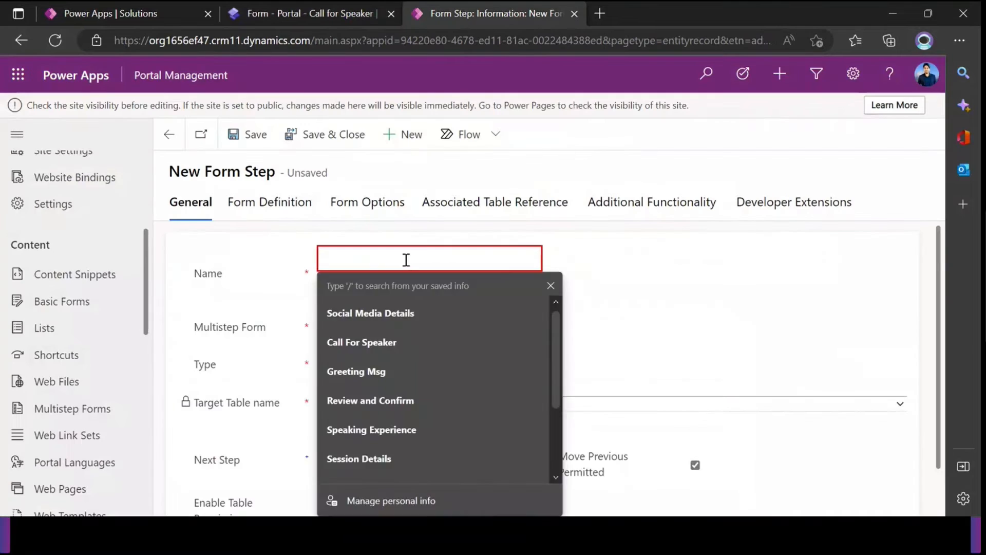
key("ctrl+v")
Assign the Session Details form step to the Call For Speaker multistep form and set its type to Load Tab.
left_click(385, 297)
left_click(530, 297)
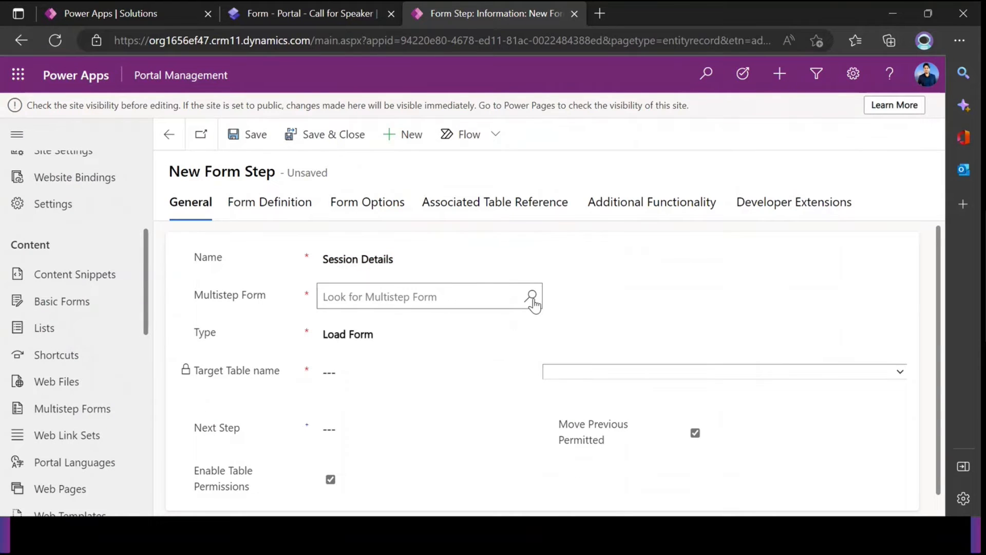
left_click(382, 360)
left_click(369, 341)
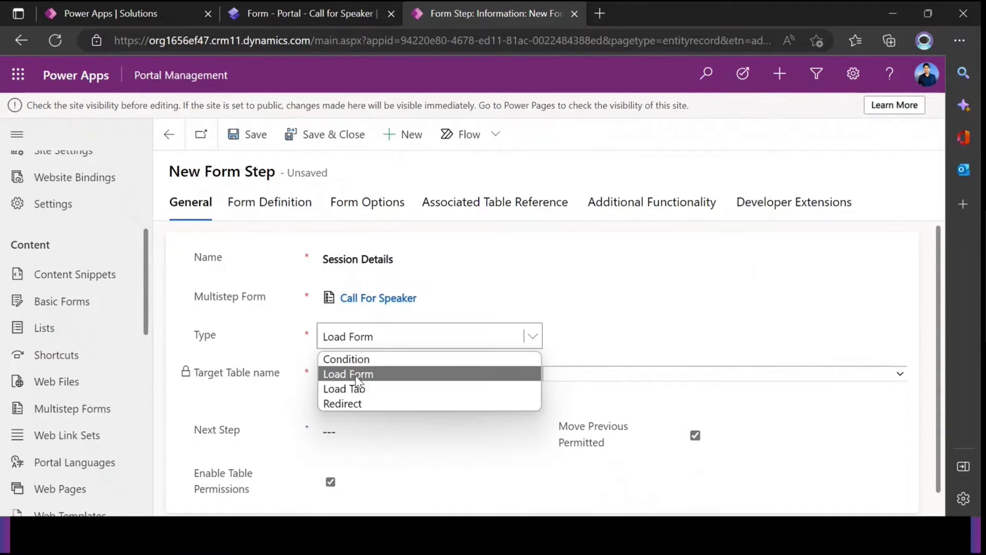
left_click(349, 388)
Set the Session Details form step's target table to Power Guide Call For Speaker (crcf0_powerguidecallforspeaker).
left_click(599, 375)
key("p")
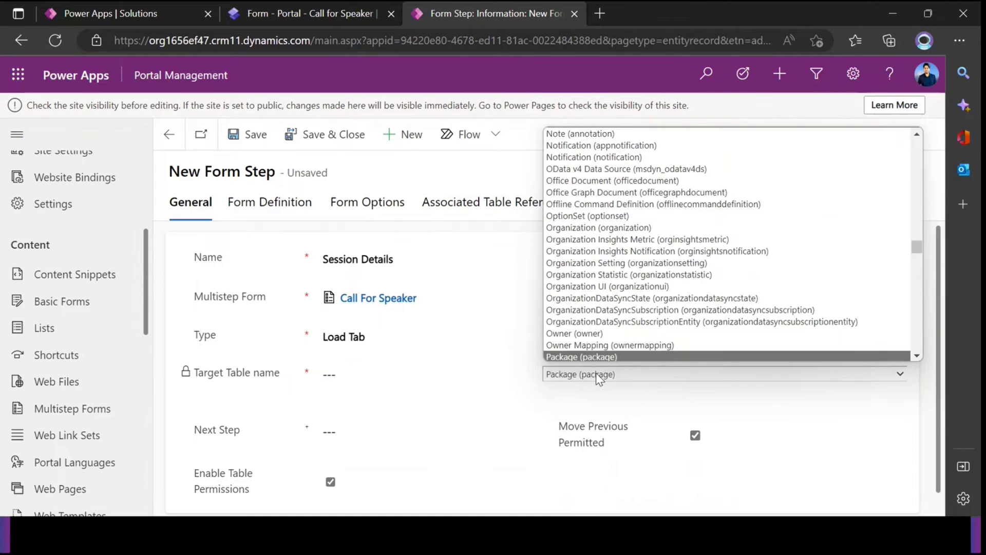
scroll(697, 278, "down", 6)
scroll(783, 285, "down", 5)
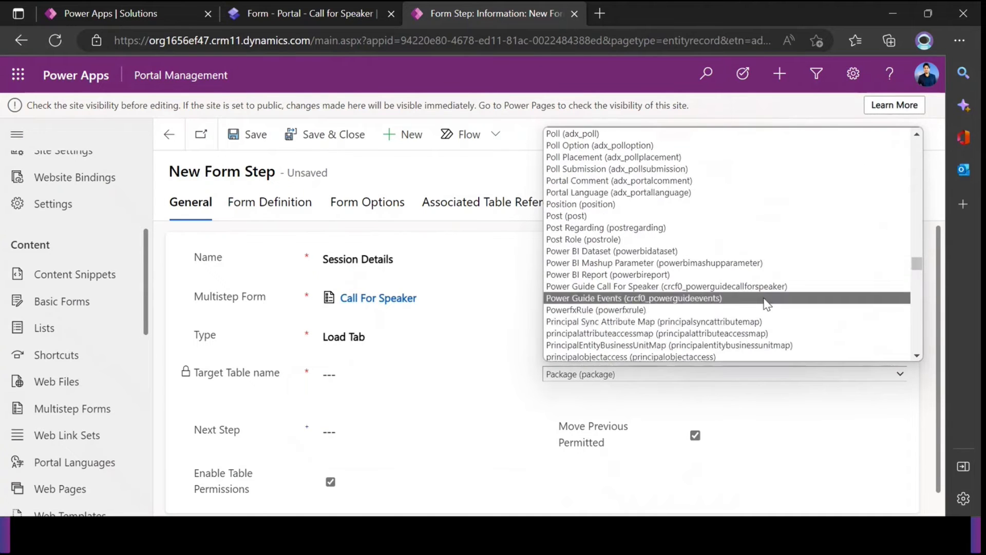
left_click(750, 299)
left_click(704, 377)
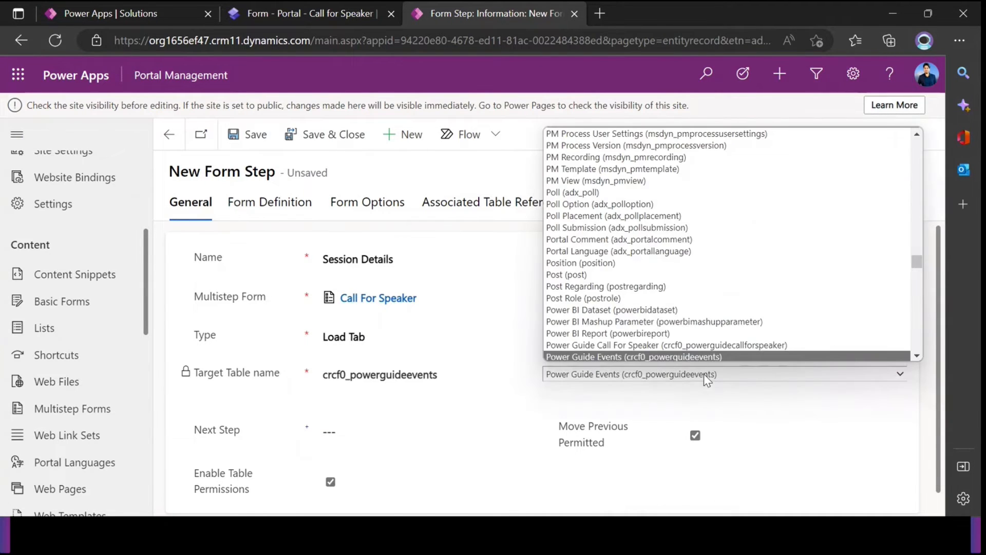
left_click(725, 344)
Set the form to Portal - Call for Speaker and the tab to Session Details, and save the form step.
left_click(288, 204)
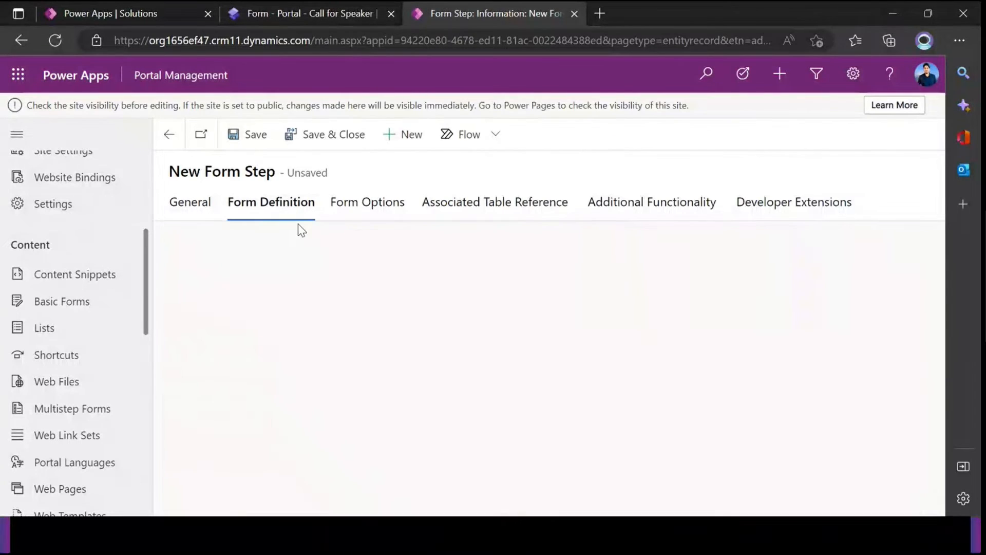
left_click(594, 316)
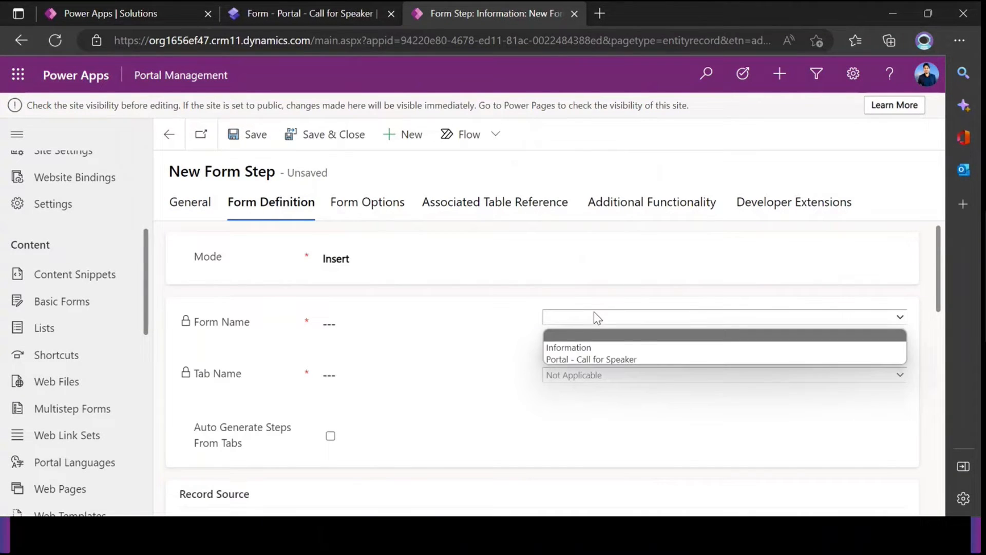
left_click(581, 357)
left_click(584, 375)
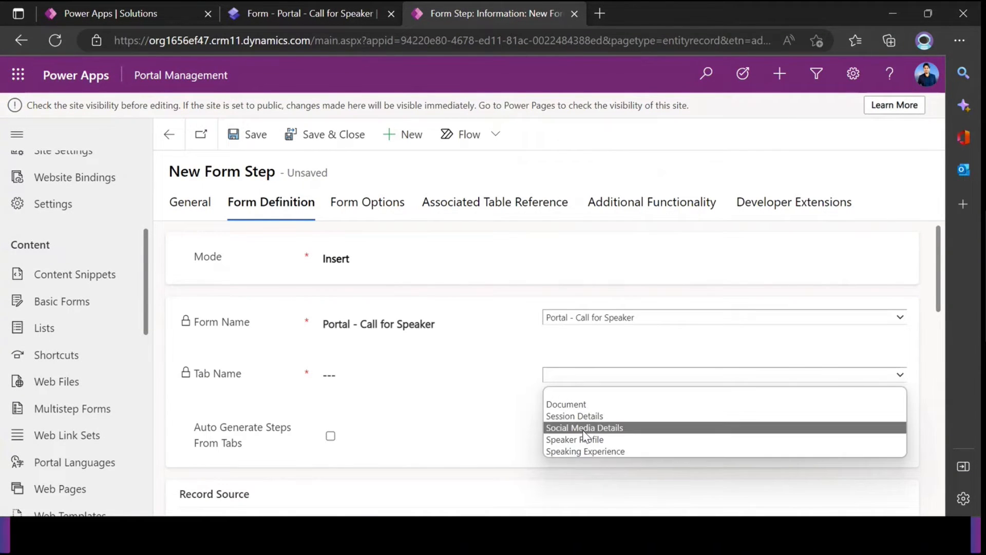
left_click(573, 416)
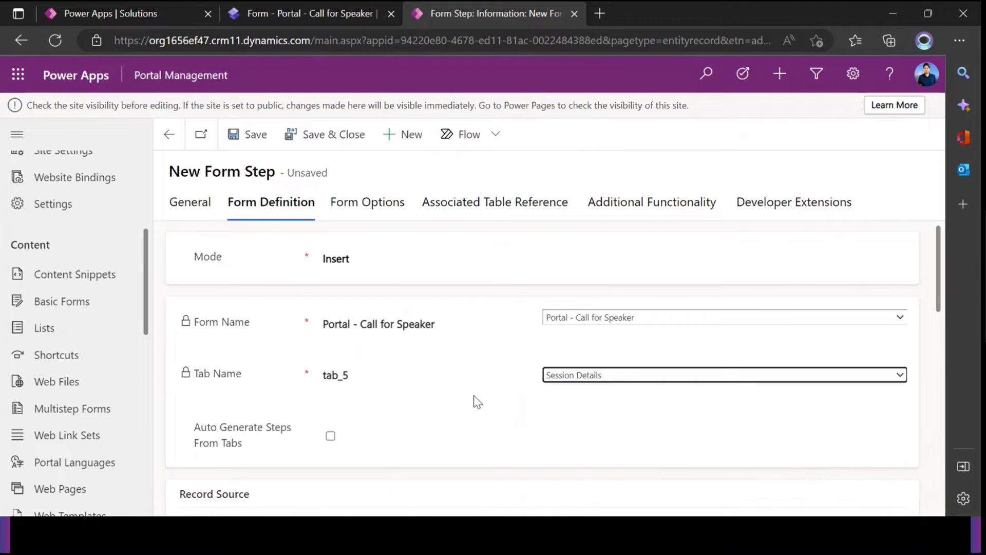
left_click(201, 202)
left_click(252, 135)
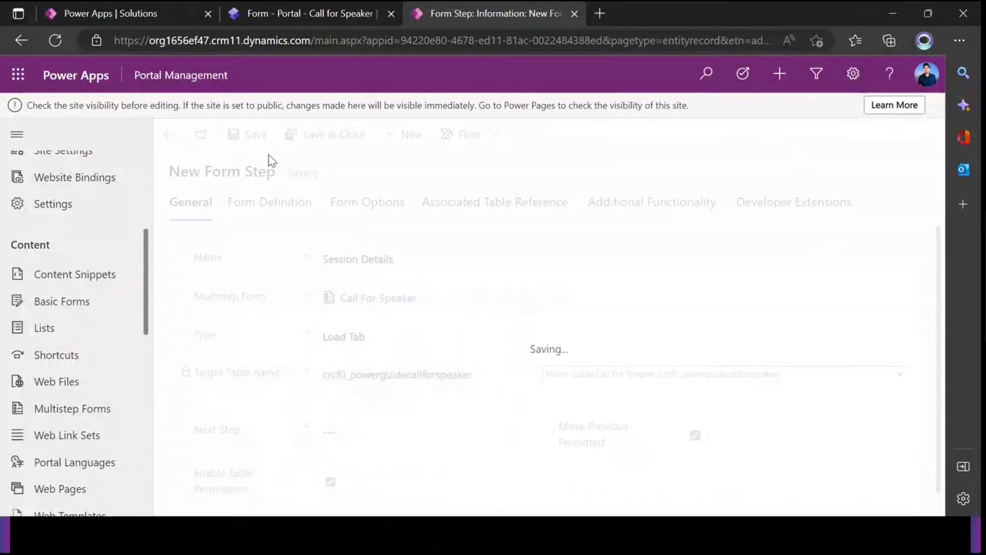
Create a new form step from the Session Details step's Next Step lookup and clear the new record's Next Step value.
left_click(477, 448)
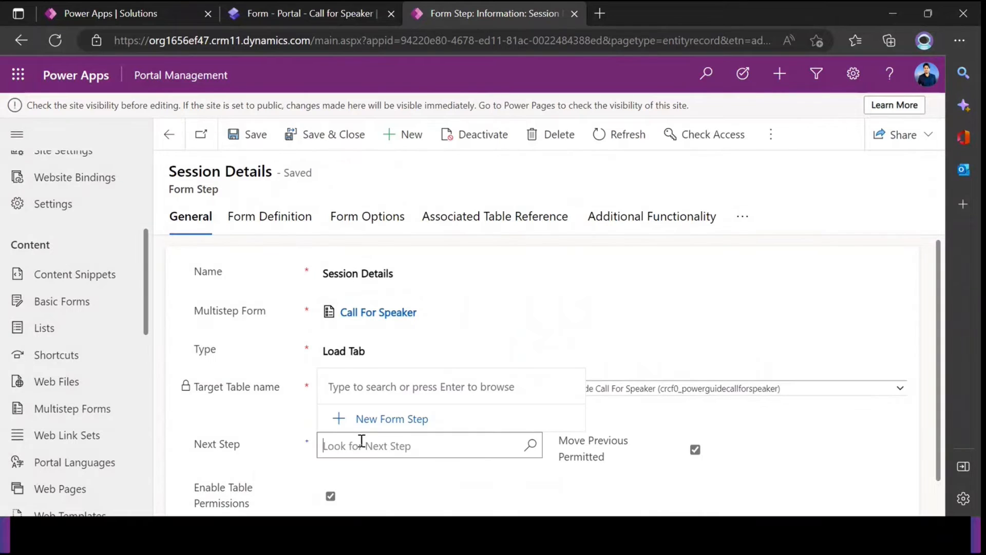
left_click(407, 427)
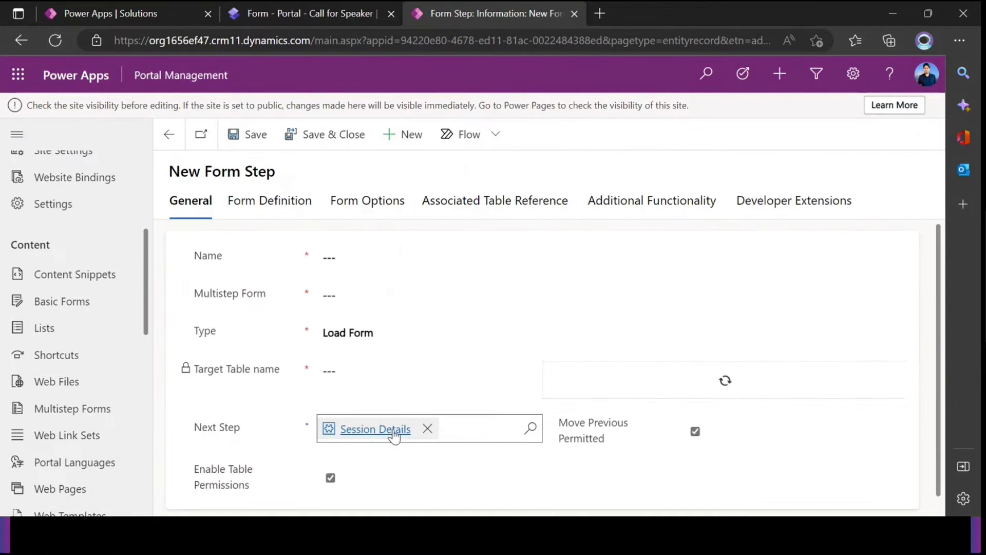
left_click(427, 429)
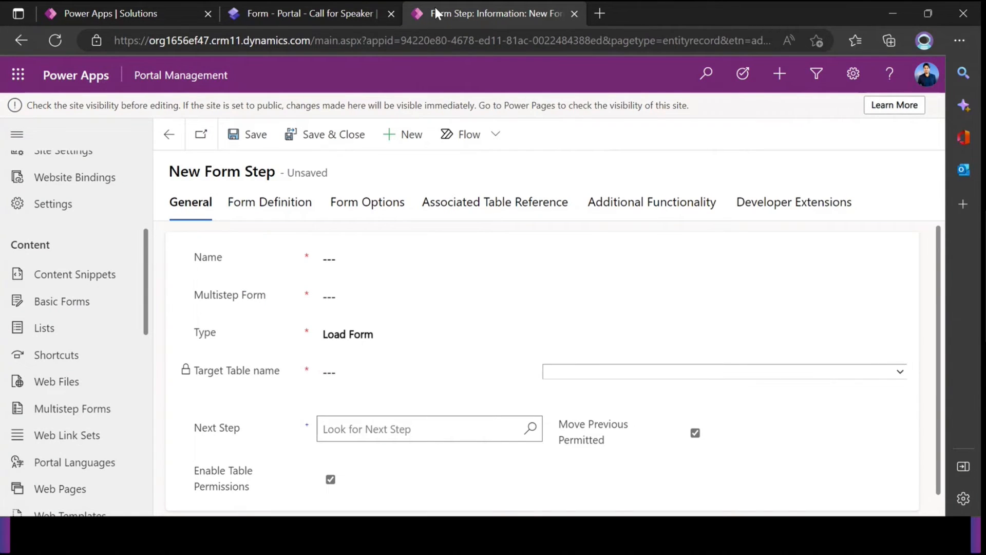
Copy the label of the Speaking Experience tab in the form designer and paste it as the new form step's name in Portal Management.
left_click(395, 14)
left_click(316, 280)
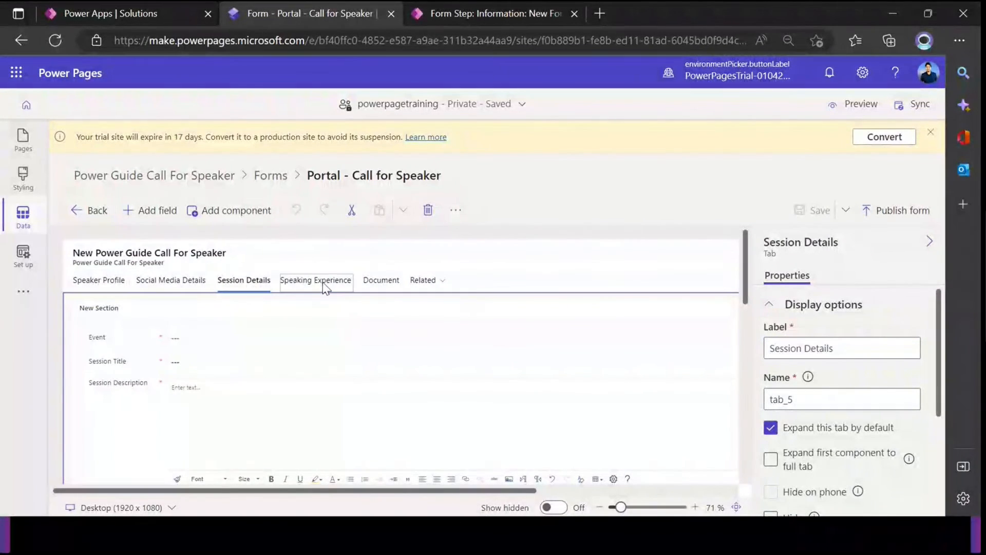
left_click(859, 348)
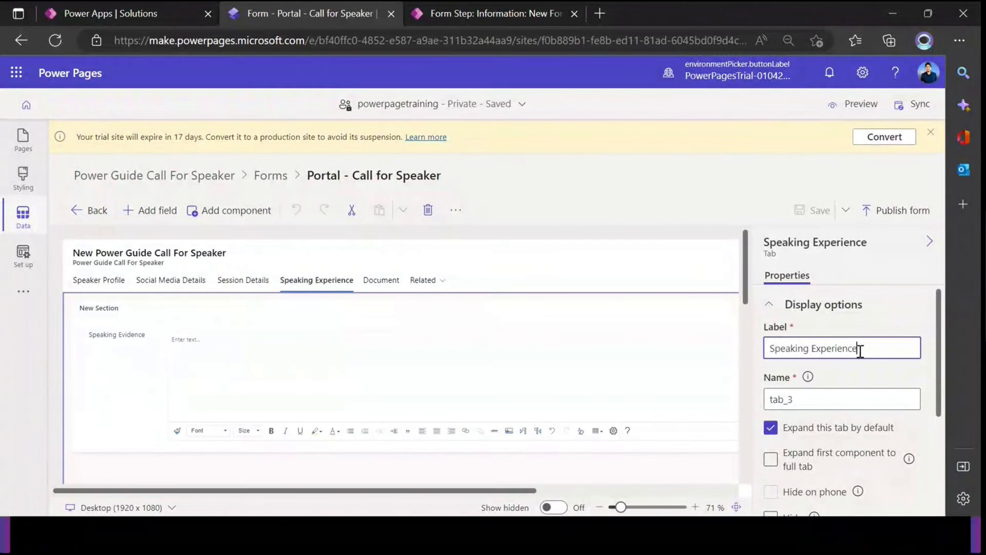
triple_click(817, 346)
key("ctrl+c")
left_click(430, 8)
left_click(352, 258)
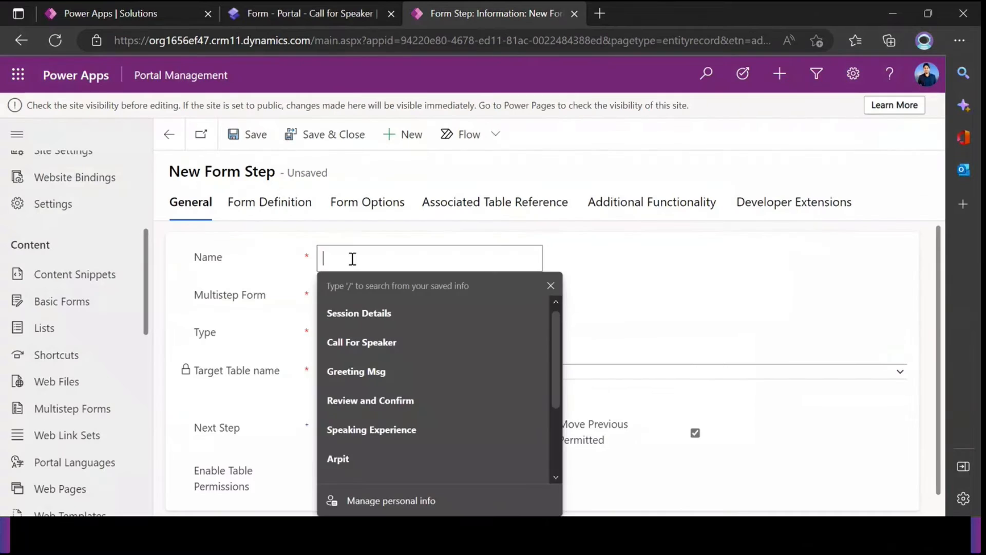
key("ctrl+v")
Assign the Speaking Experience form step to the Call For Speaker multistep form and set its type to Load Tab.
left_click(451, 298)
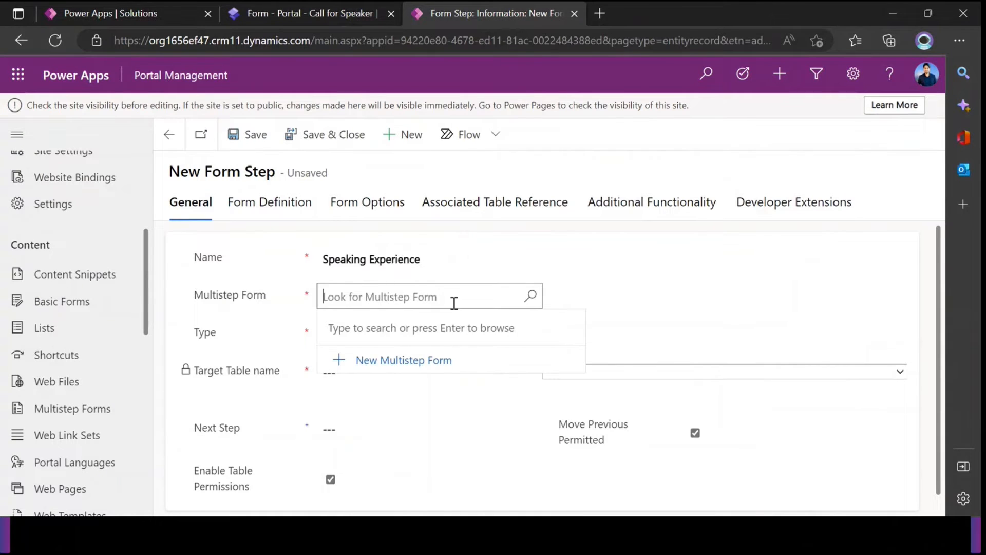
left_click(530, 296)
left_click(425, 353)
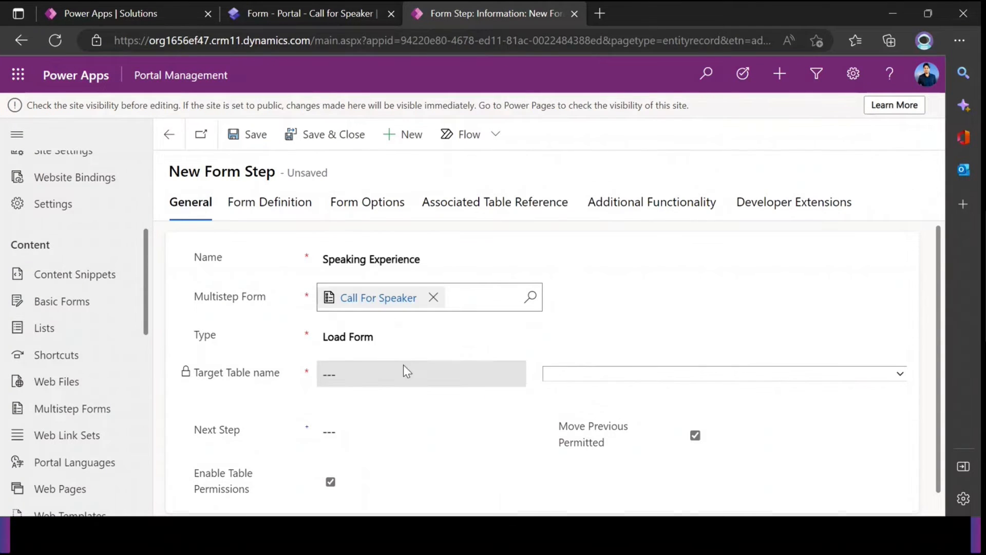
left_click(428, 335)
left_click(359, 371)
Set the Speaking Experience form step's target table to Power Guide Call For Speaker (crcf0_powerguidecallforspeaker).
left_click(564, 374)
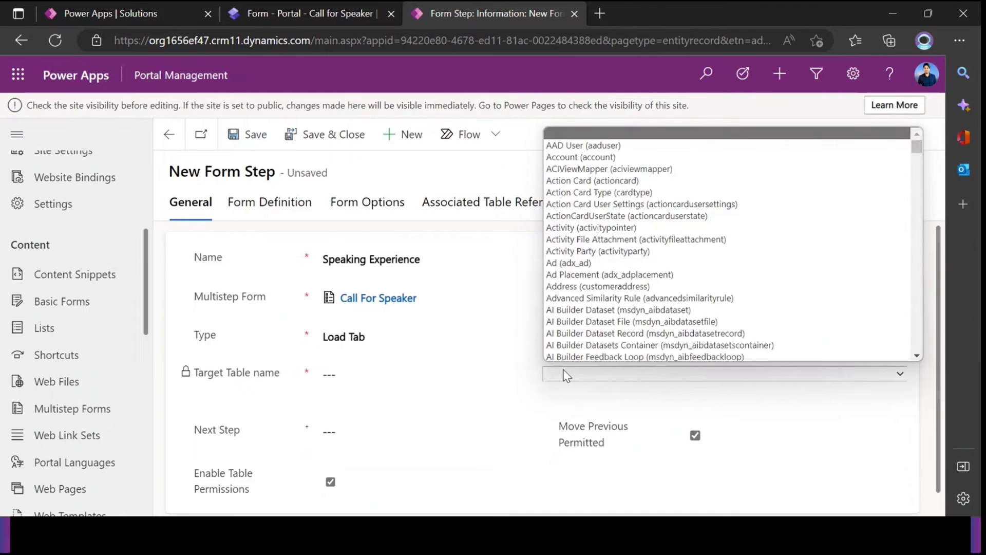
key("p")
scroll(759, 310, "down", 3)
scroll(759, 310, "down", 8)
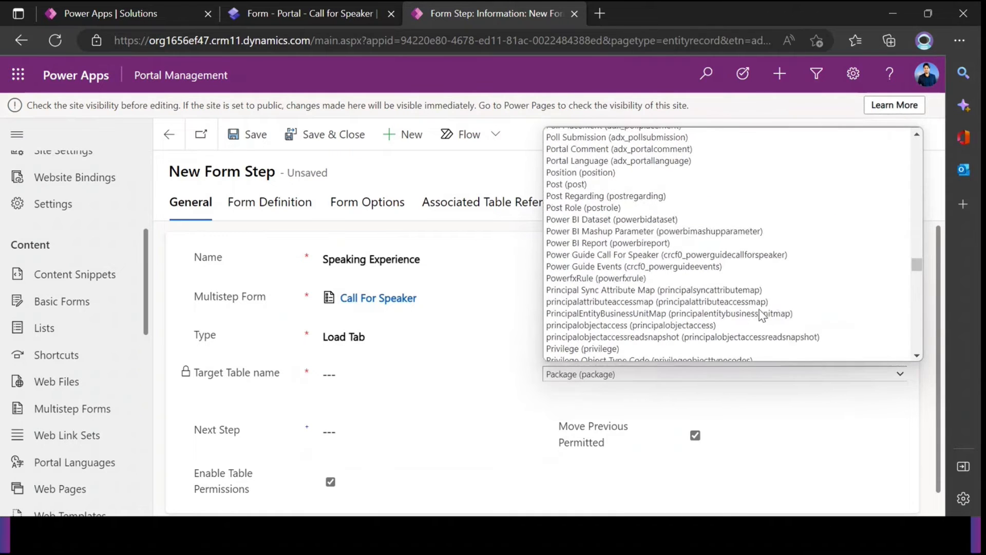
left_click(743, 255)
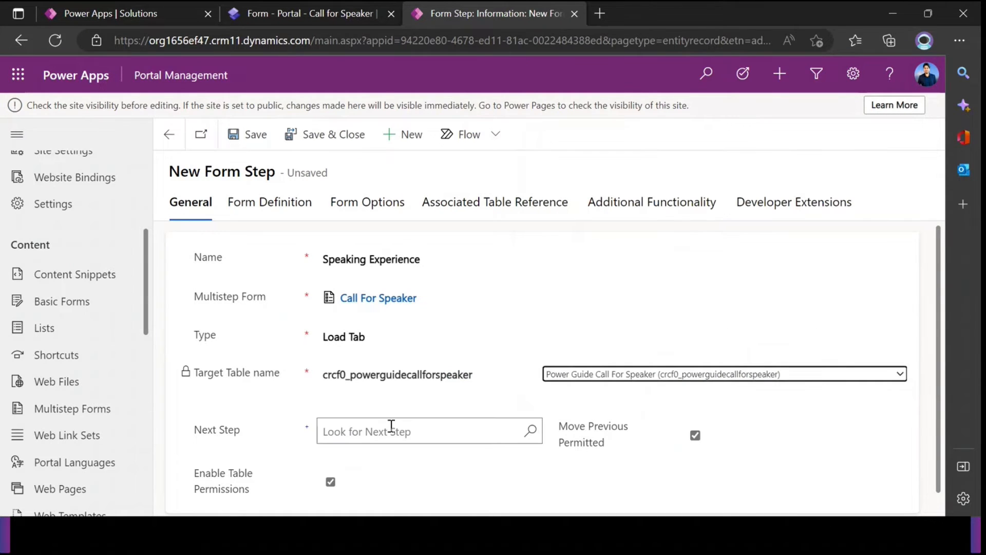
Set the form to Portal - Call for Speaker and the tab to Speaking Experience, and save the form step.
scroll(389, 425, "down", 1)
left_click(243, 203)
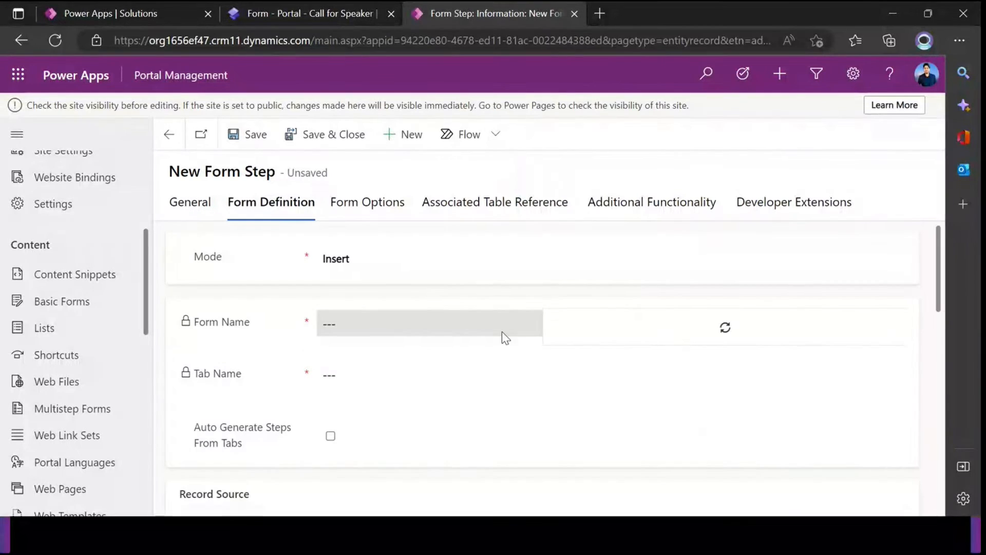
left_click(596, 318)
left_click(585, 360)
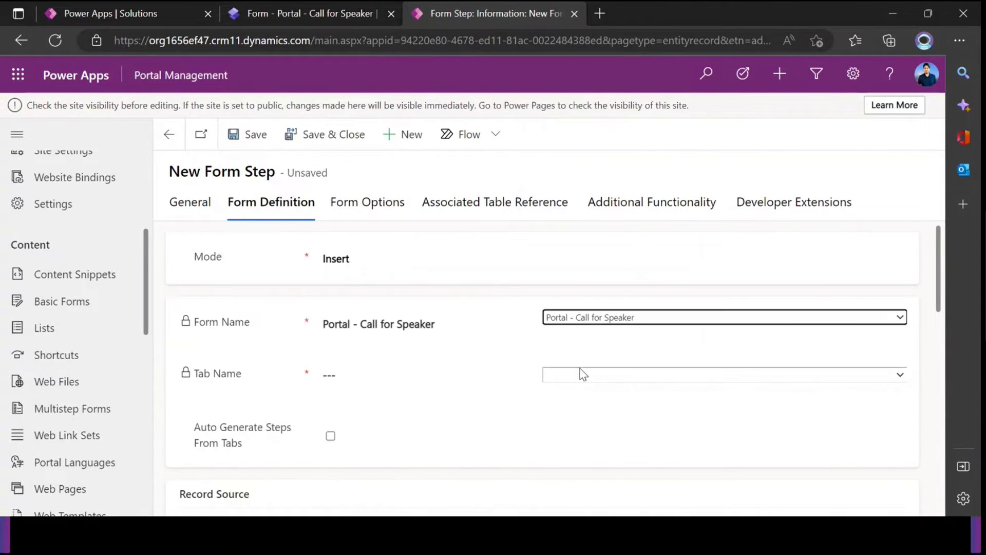
left_click(579, 373)
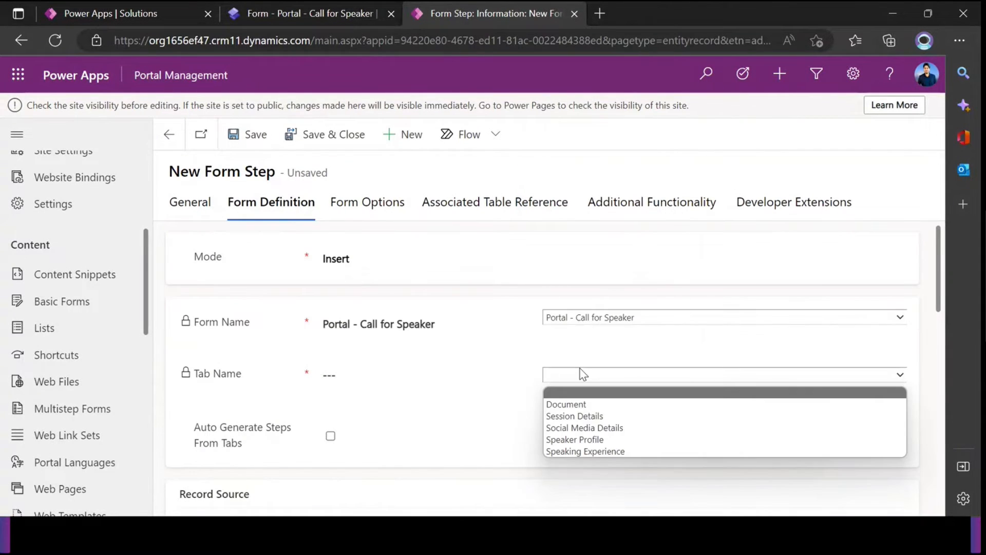
left_click(589, 454)
left_click(204, 205)
left_click(253, 138)
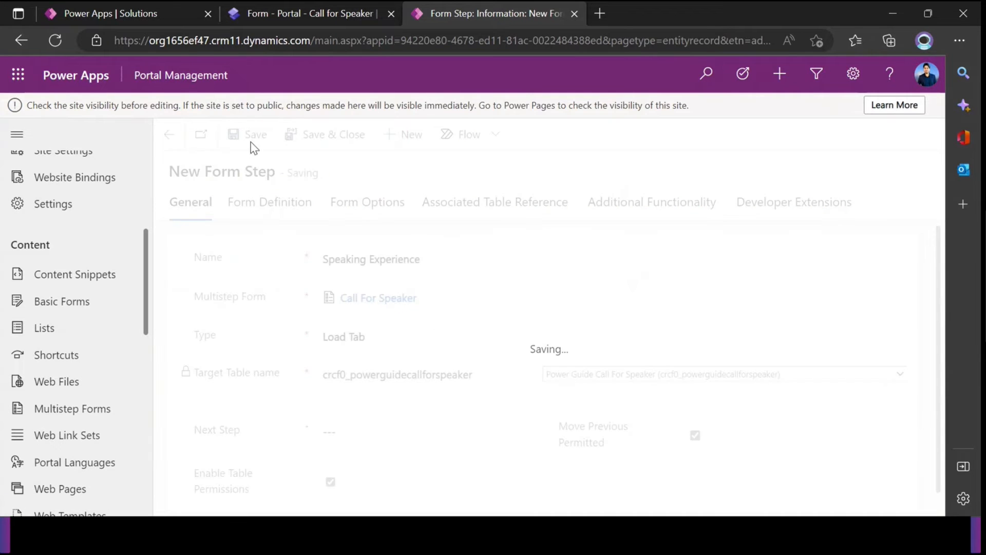
Create a new form step from the Speaking Experience step's Next Step lookup and name it Document after the designer's tab label.
left_click(416, 447)
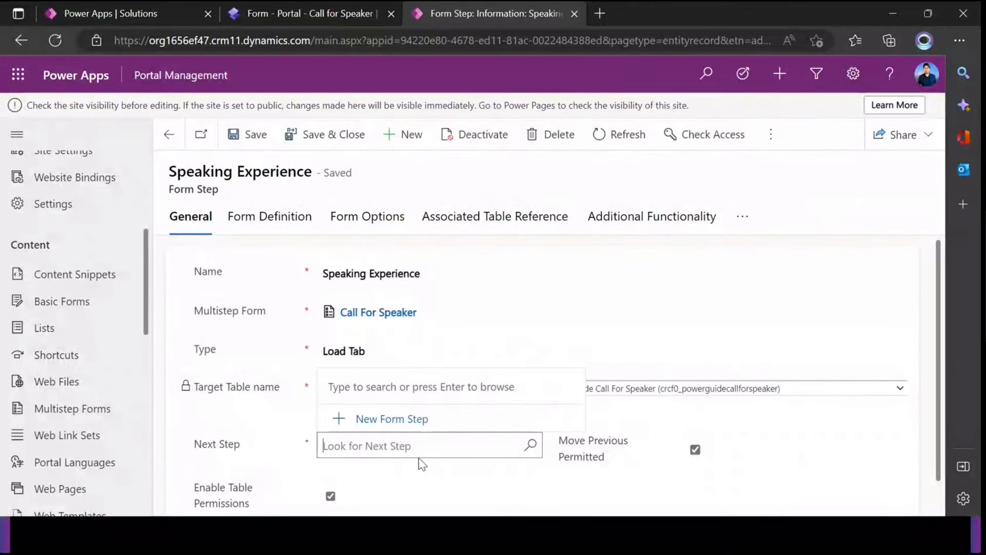
left_click(399, 425)
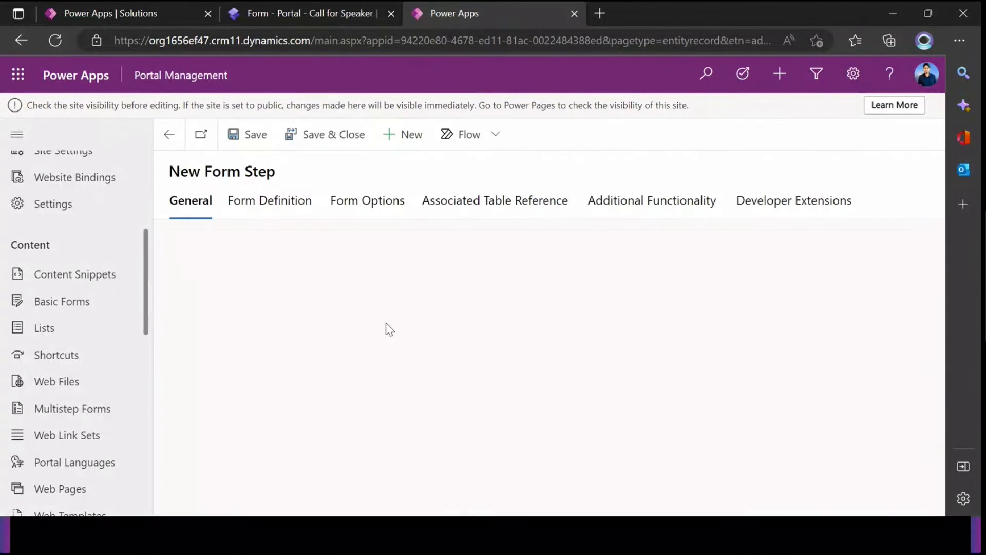
left_click(299, 7)
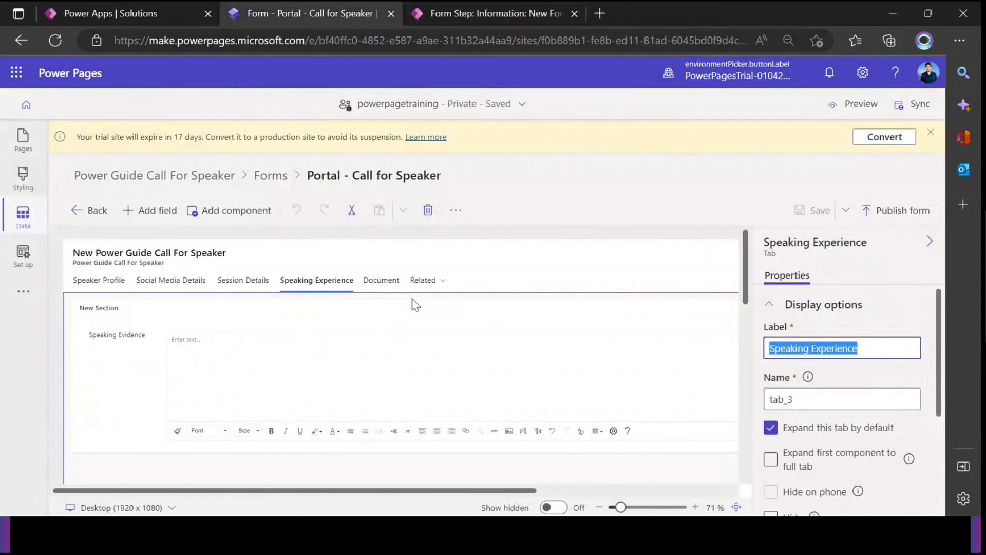
left_click(381, 280)
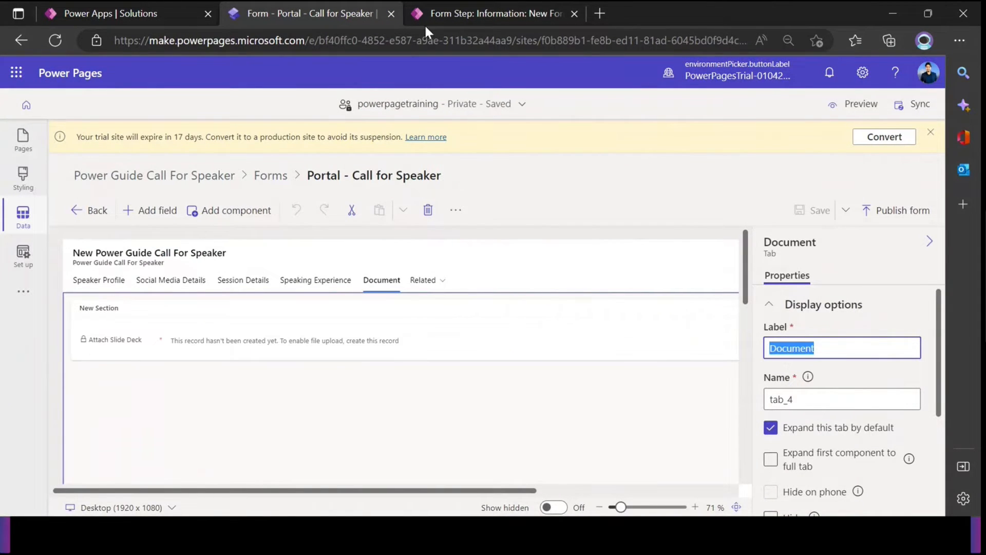
left_click(465, 16)
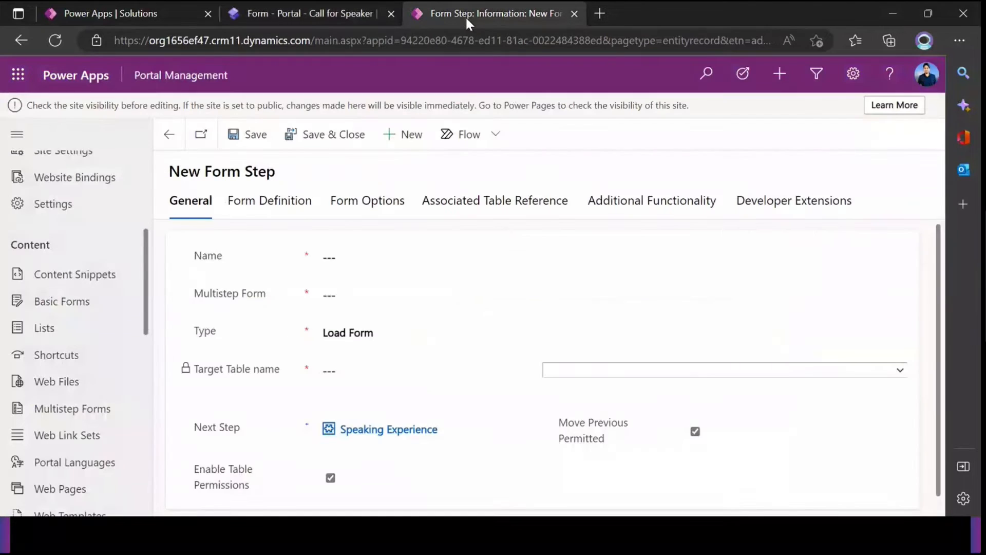
left_click(358, 256)
type("Document")
left_click(296, 290)
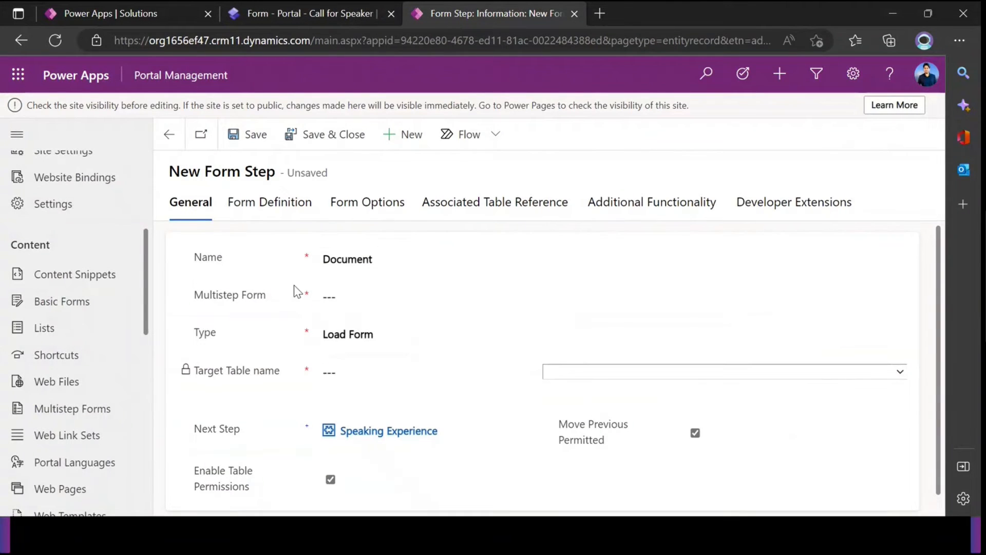
Assign the Document form step to the Call For Speaker multistep form and set its type to Load Tab.
left_click(353, 300)
left_click(330, 260)
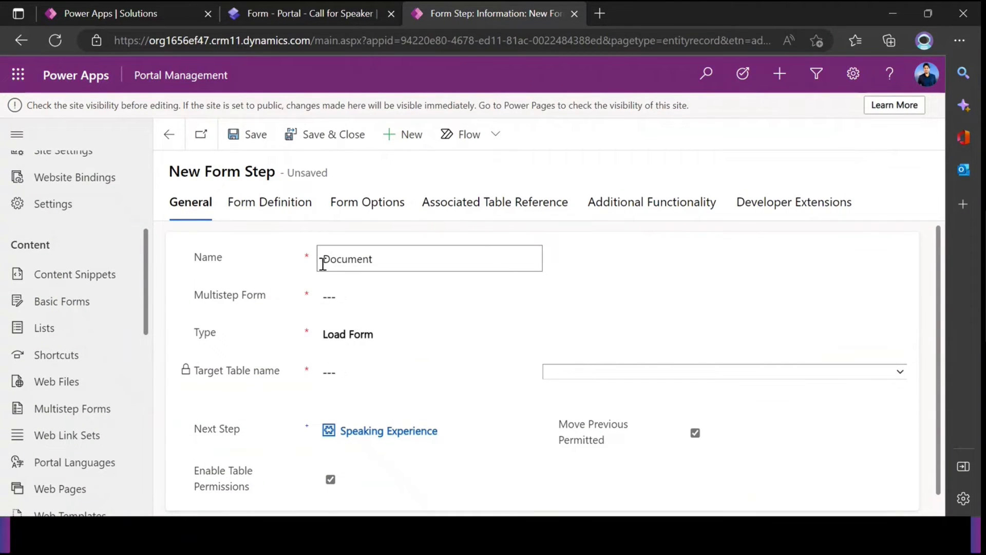
left_click(346, 301)
left_click(530, 298)
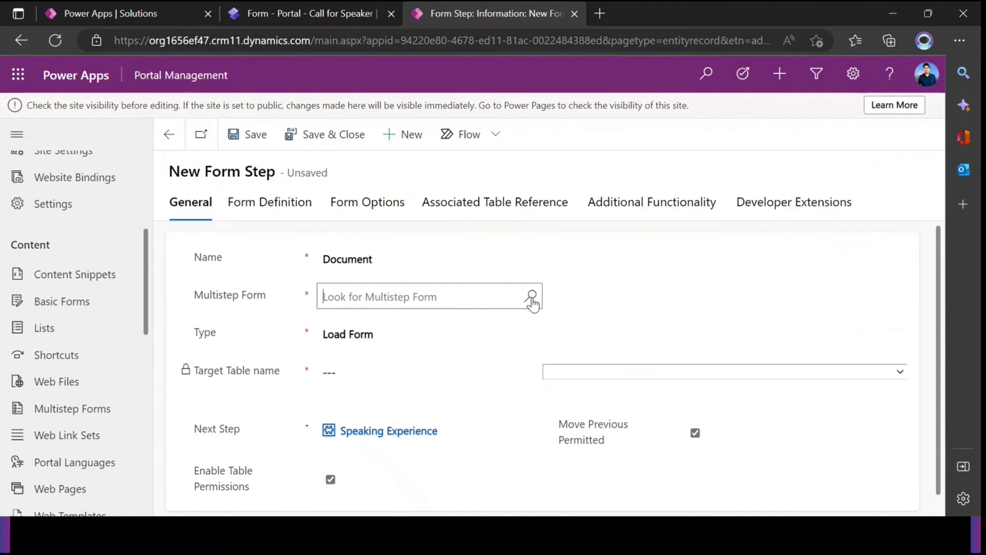
left_click(408, 350)
left_click(370, 337)
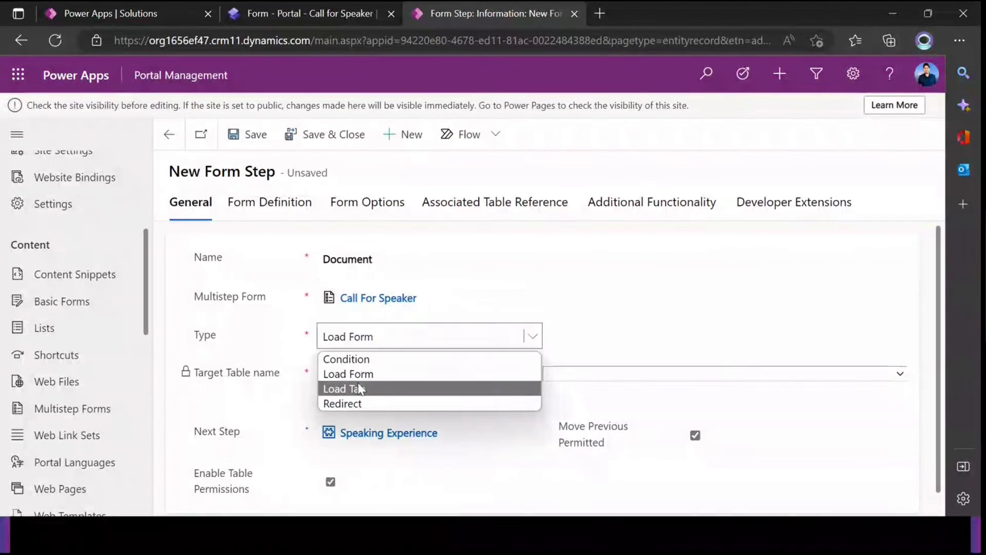
left_click(359, 388)
Set the Document form step's target table to Power Guide Call For Speaker (crcf0_powerguidecallforspeaker).
left_click(589, 374)
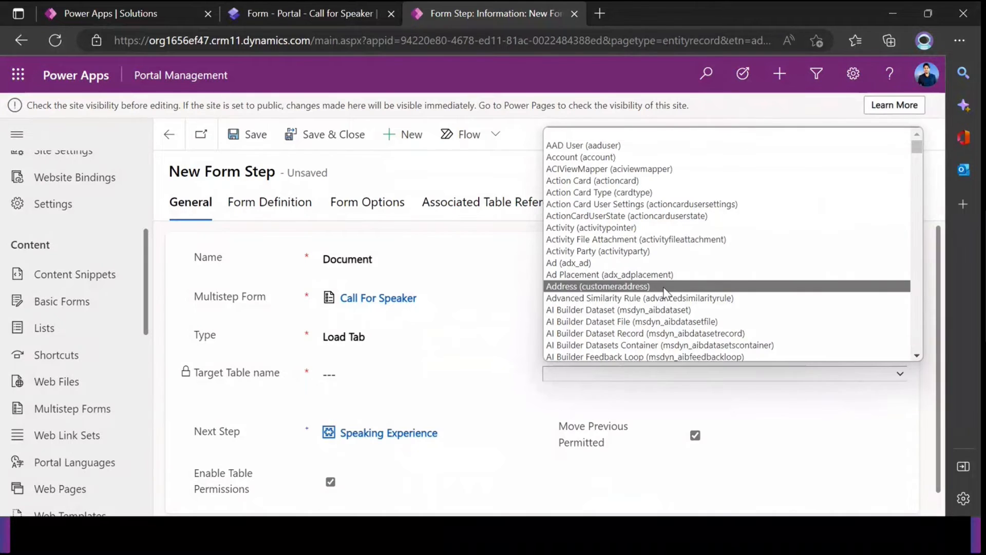
key("p")
scroll(771, 314, "down", 10)
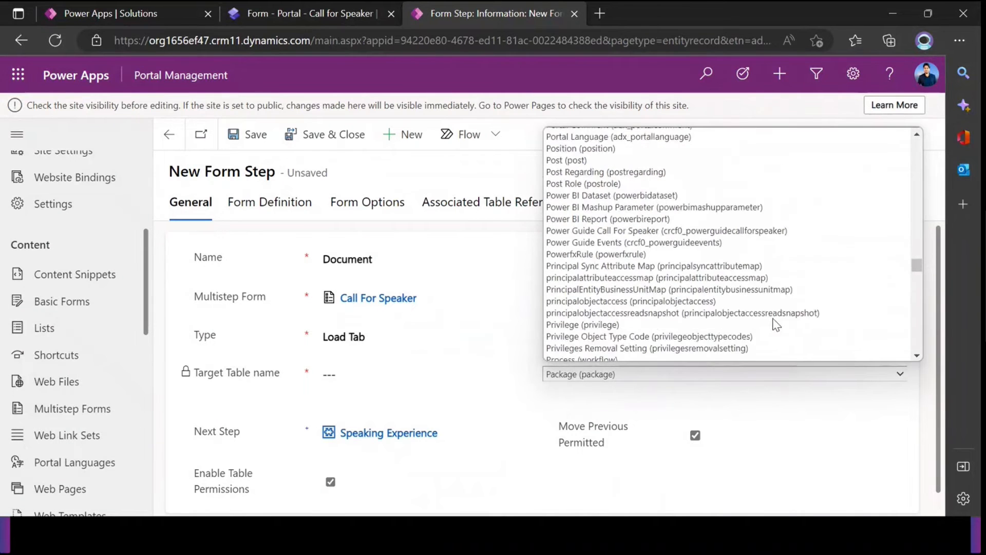
left_click(753, 215)
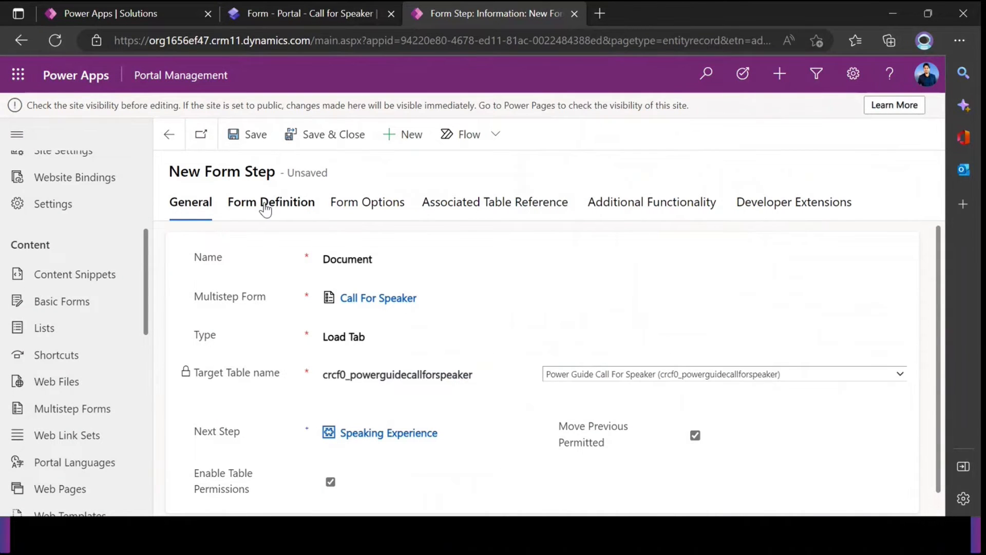
Set the form to Portal - Call for Speaker and the tab to Document, and save the form step.
left_click(264, 204)
left_click(560, 316)
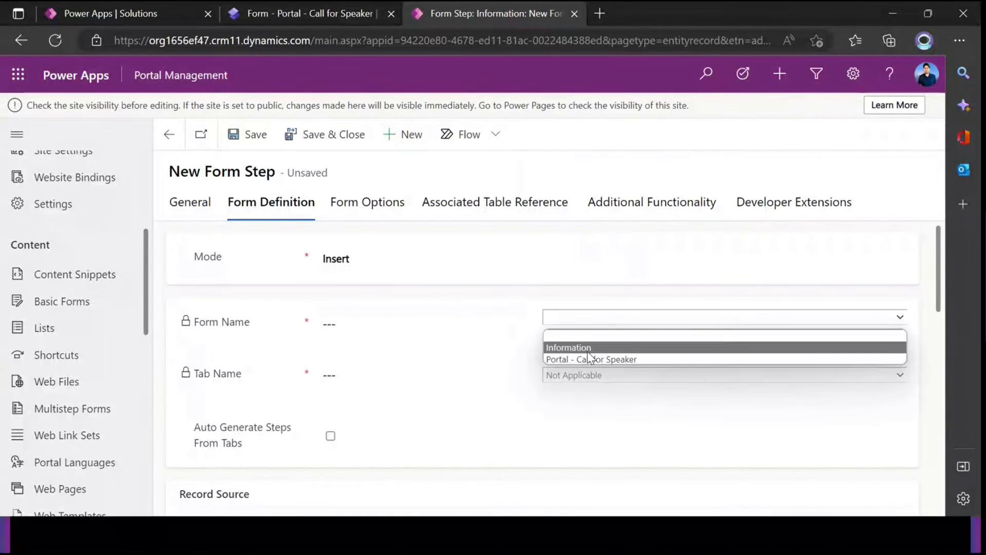
left_click(586, 360)
left_click(596, 374)
left_click(597, 404)
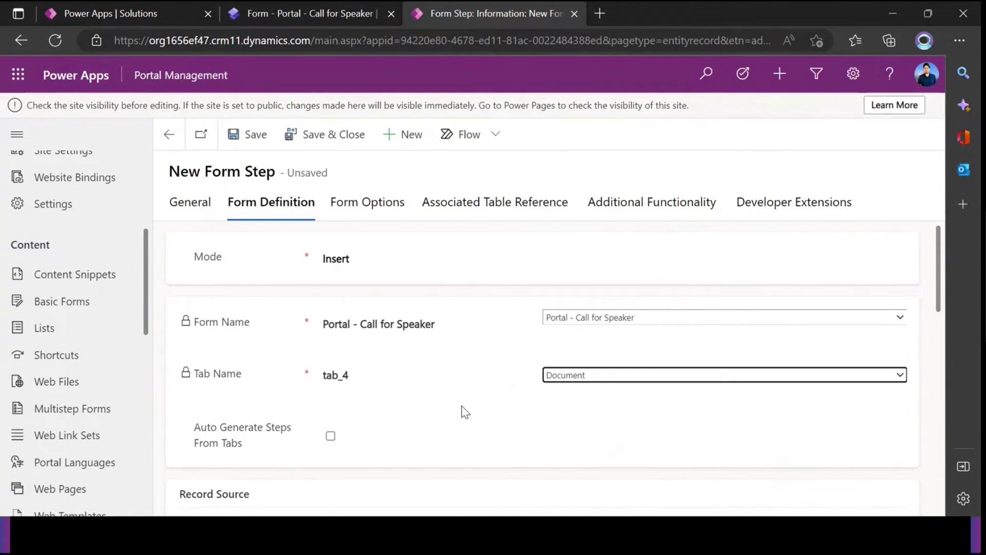
left_click(195, 203)
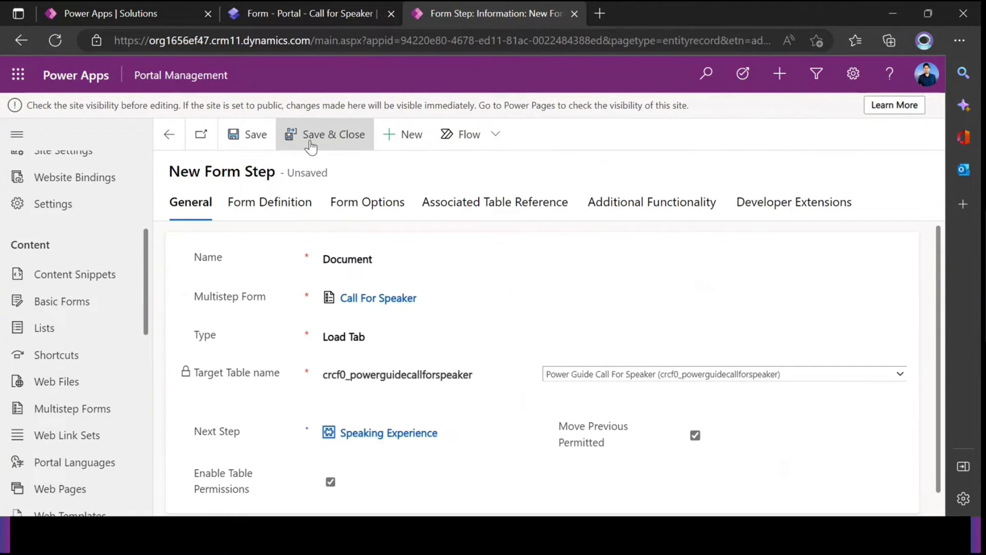
left_click(255, 136)
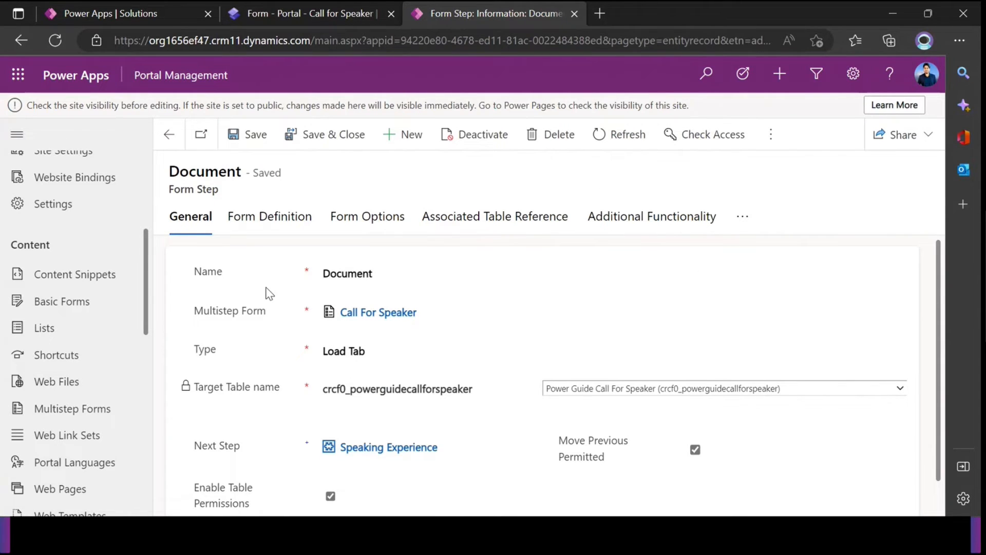
Check the Document form step's type options and open the linked Call For Speaker multistep form record.
left_click(355, 351)
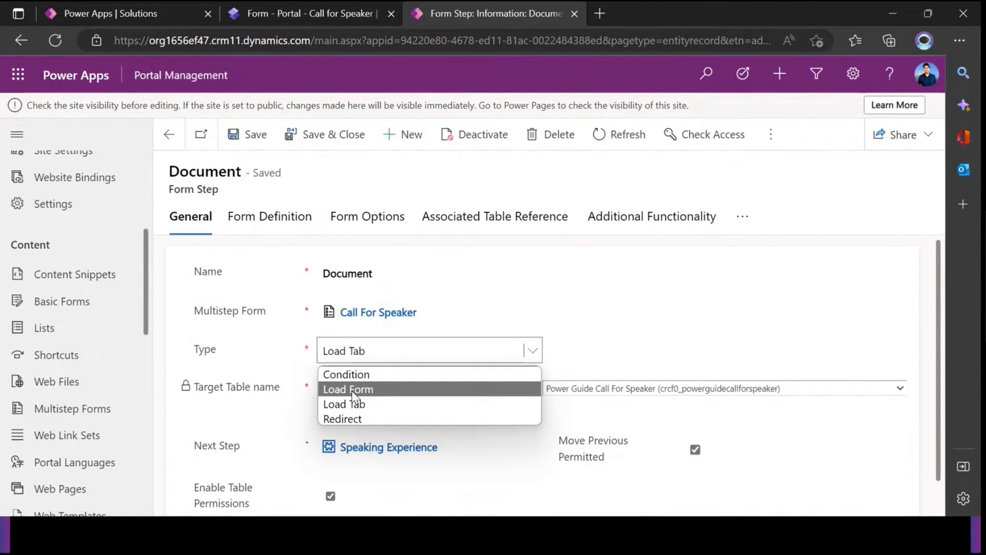
left_click(280, 363)
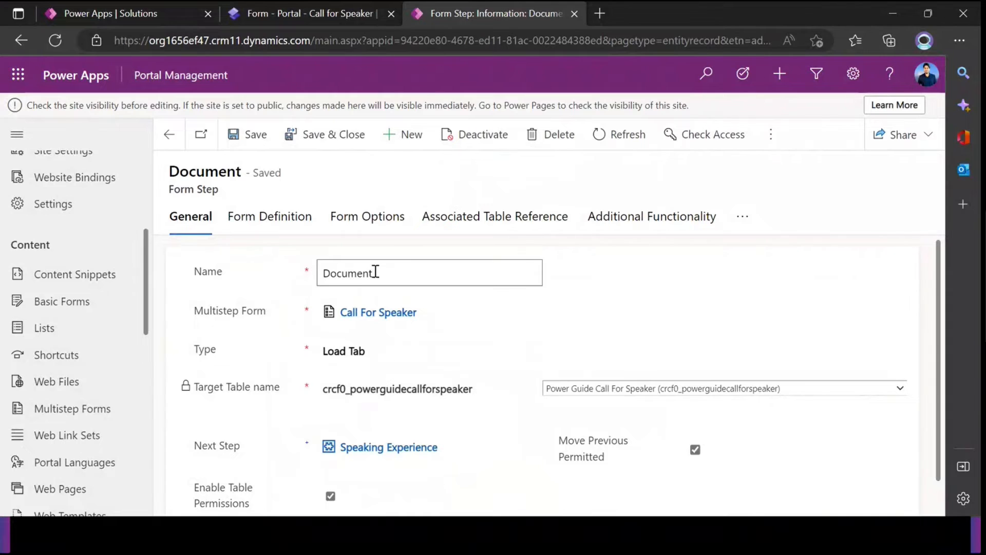
scroll(360, 275, "down", 1)
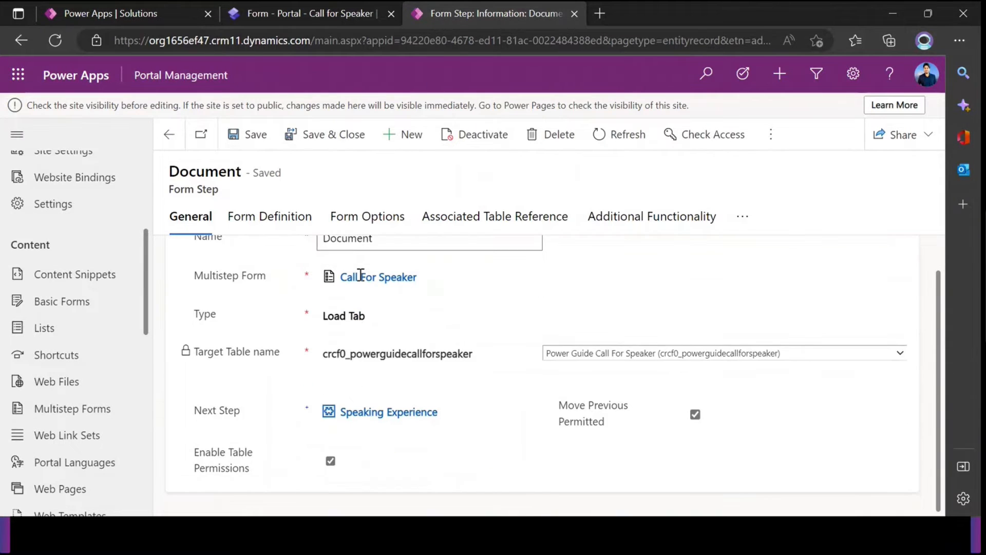
scroll(359, 275, "up", 1)
left_click(379, 315)
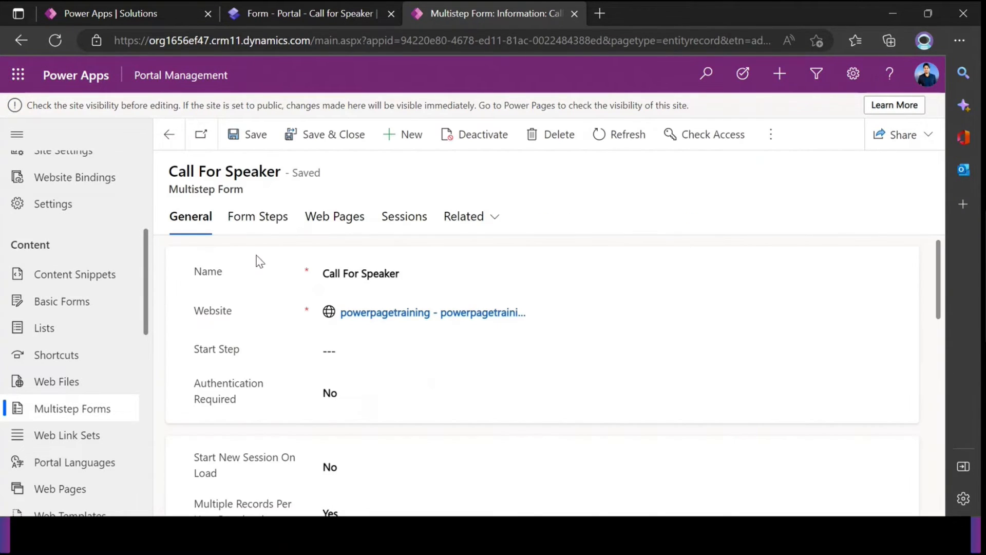
Set the Call For Speaker multistep form's start step to Speaker Profile and save the record.
left_click(354, 349)
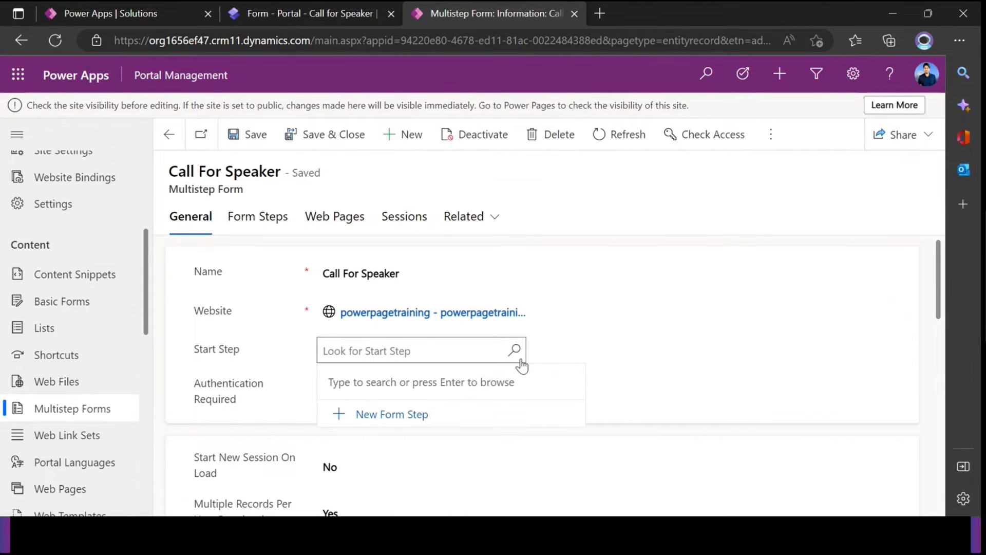
left_click(514, 351)
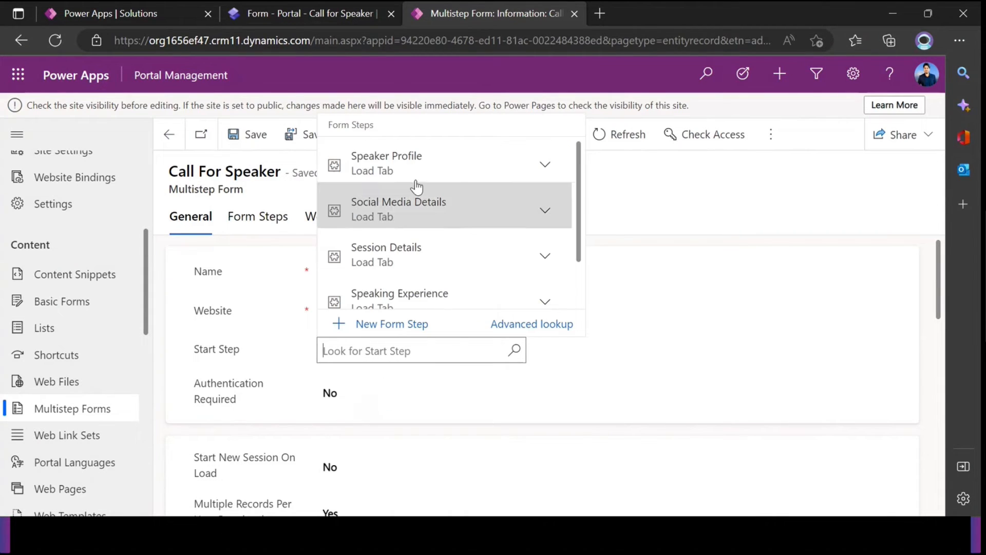
left_click(409, 165)
left_click(247, 134)
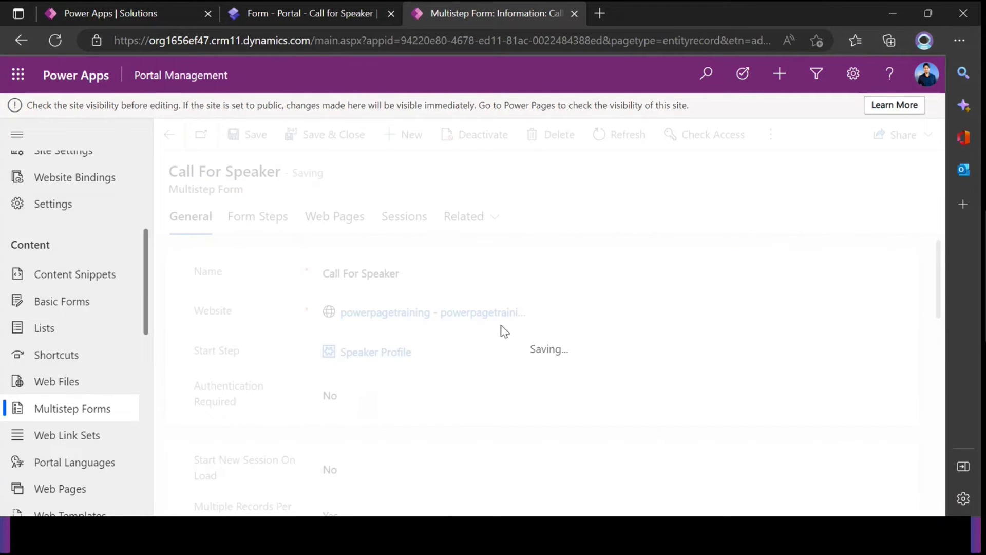
Open the Speaker Profile form step, set its next step to Social Media Details, and save it.
left_click(369, 354)
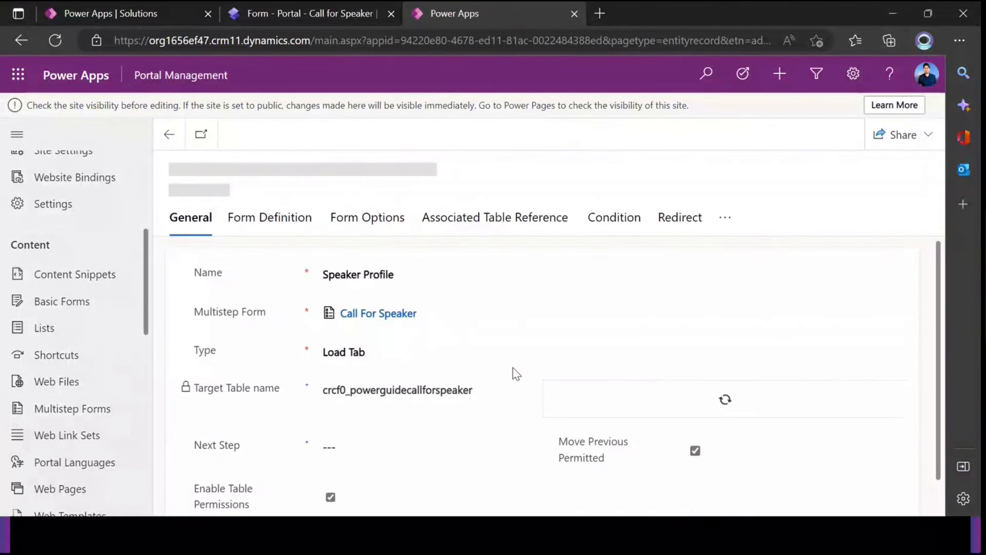
left_click(332, 412)
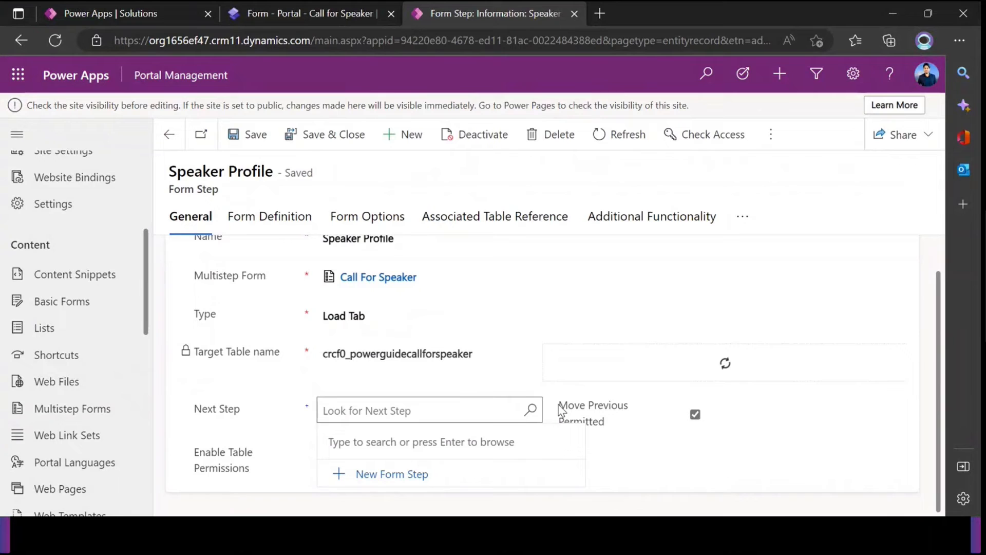
left_click(530, 410)
scroll(421, 282, "down", 1)
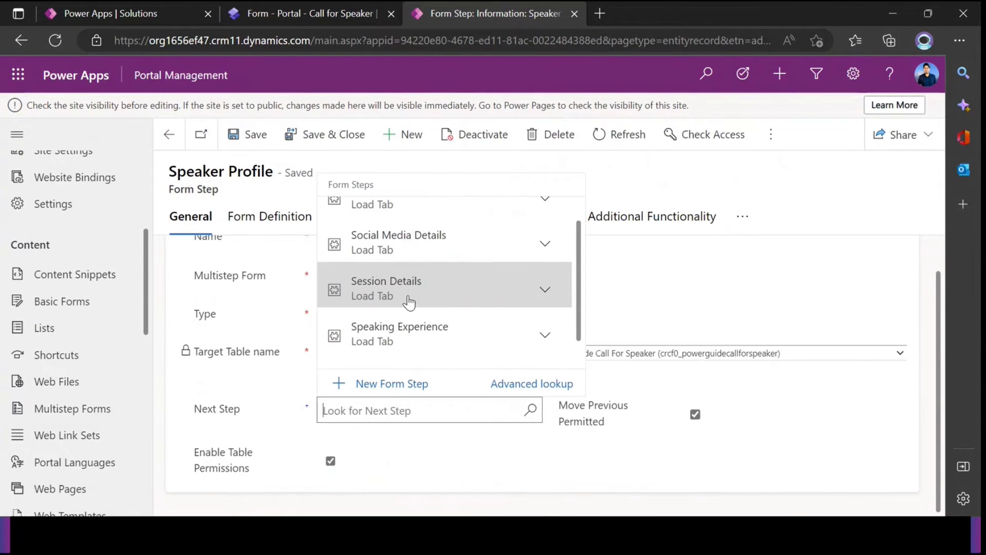
left_click(395, 249)
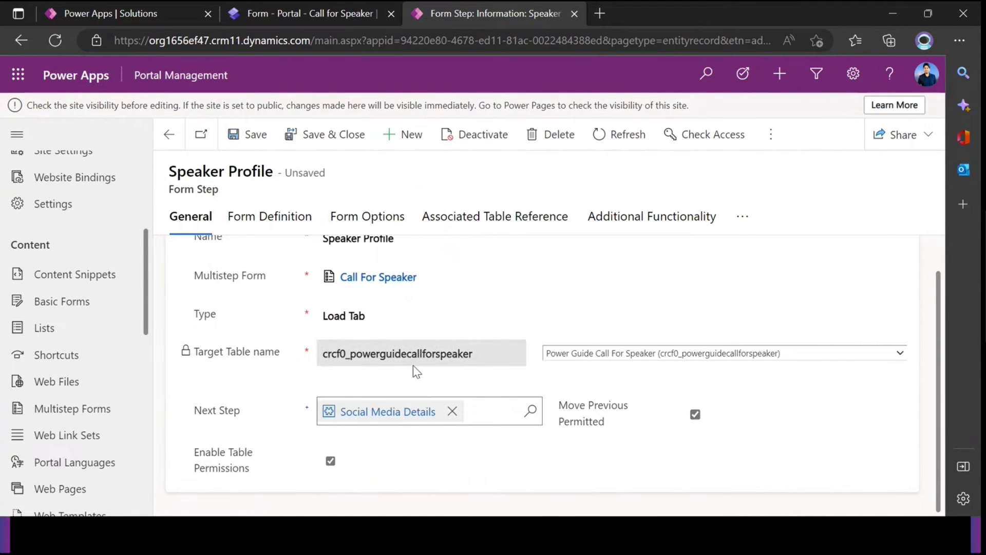
left_click(252, 134)
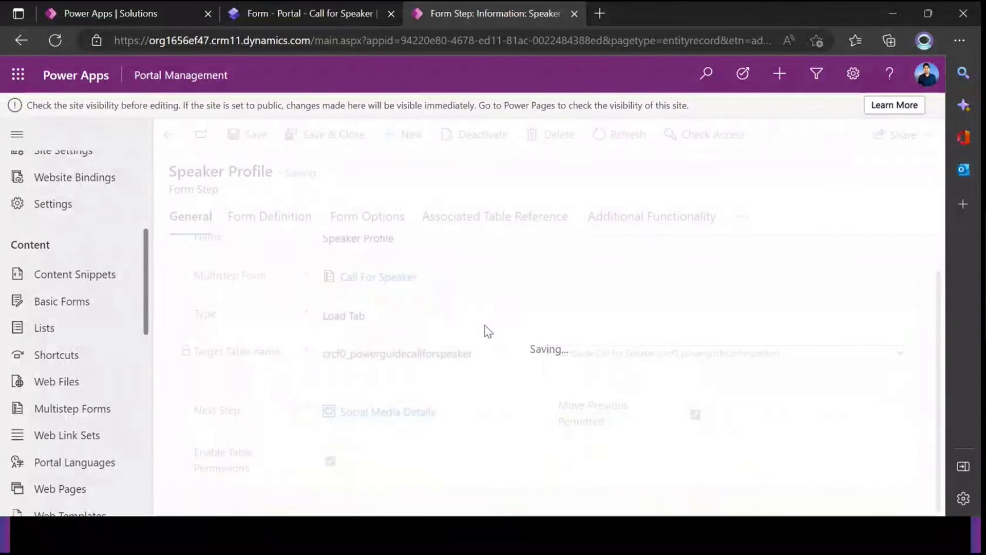
Open the Social Media Details form step, set its next step to Session Details, and save it.
left_click(377, 414)
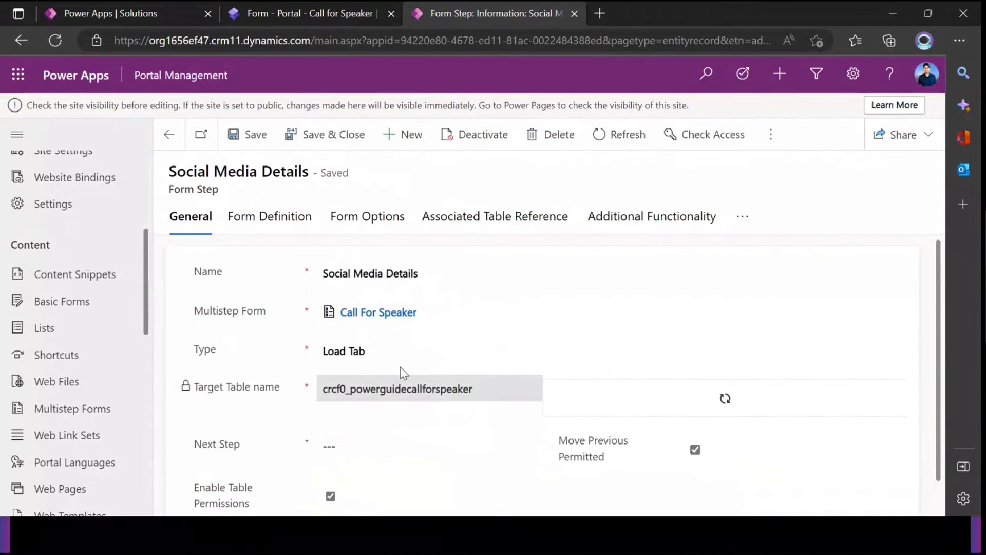
left_click(376, 406)
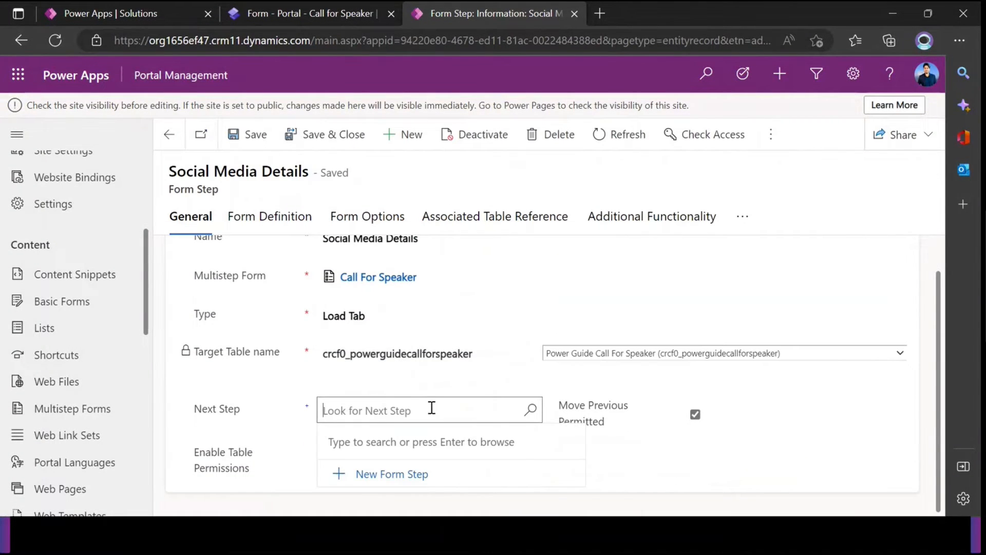
left_click(529, 409)
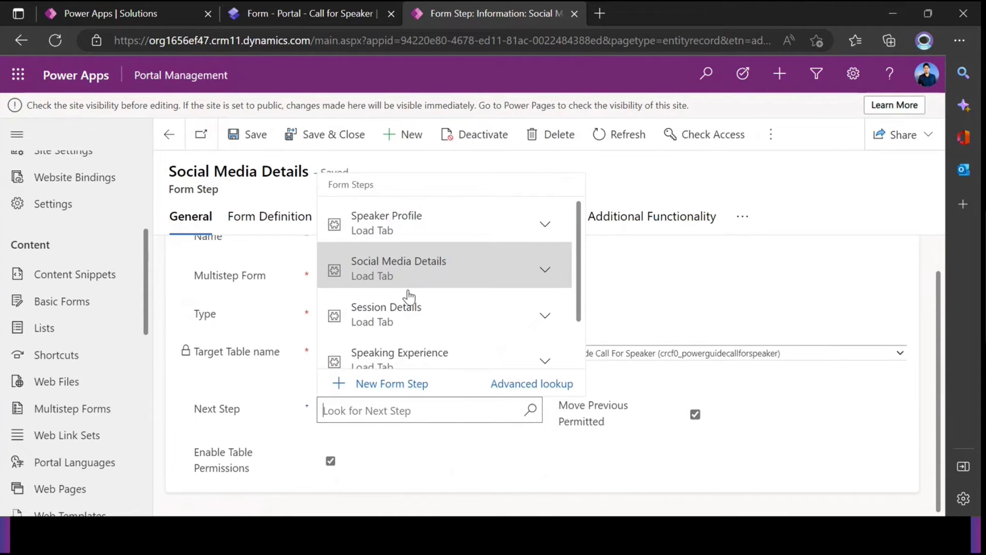
left_click(405, 322)
left_click(241, 135)
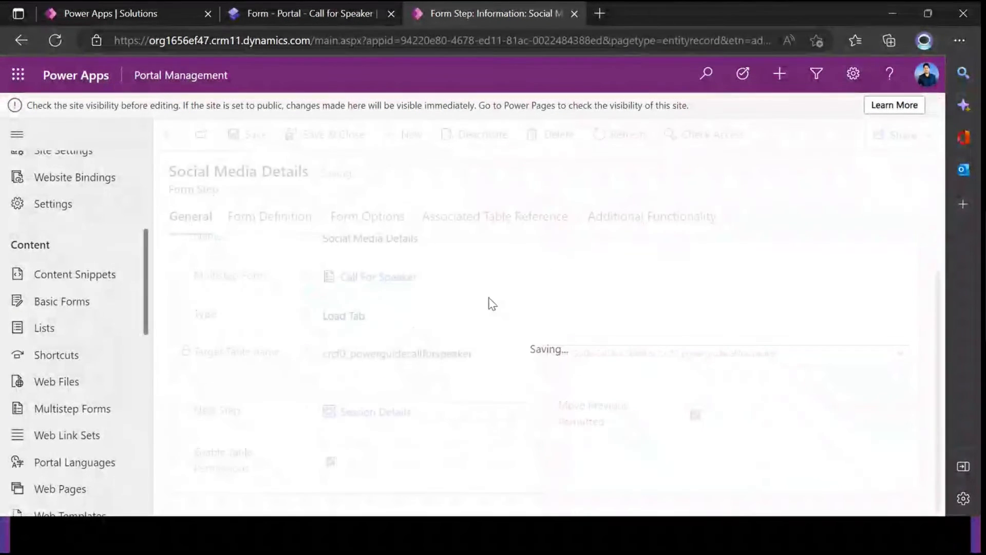
Open the Session Details form step, set its next step to Speaking Experience, and save it.
left_click(352, 420)
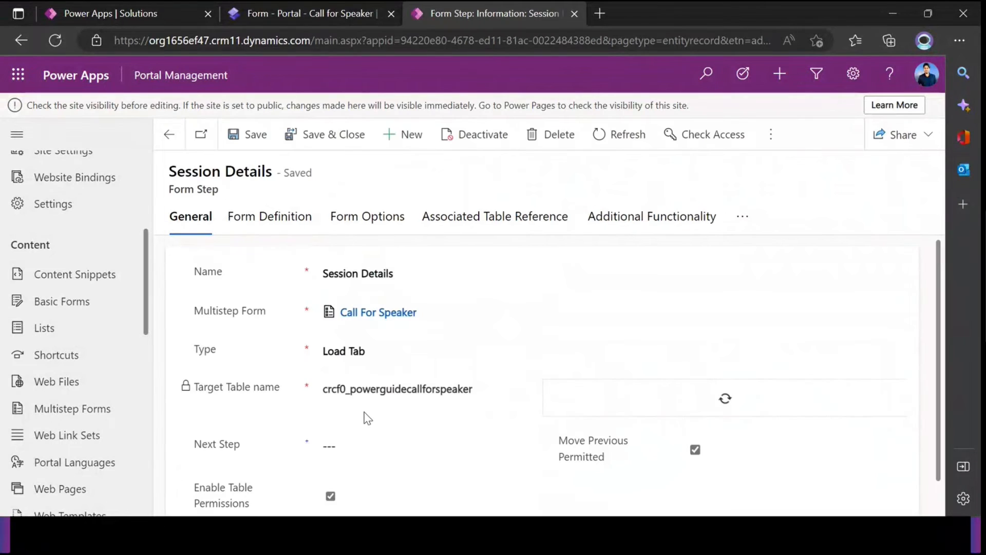
left_click(348, 445)
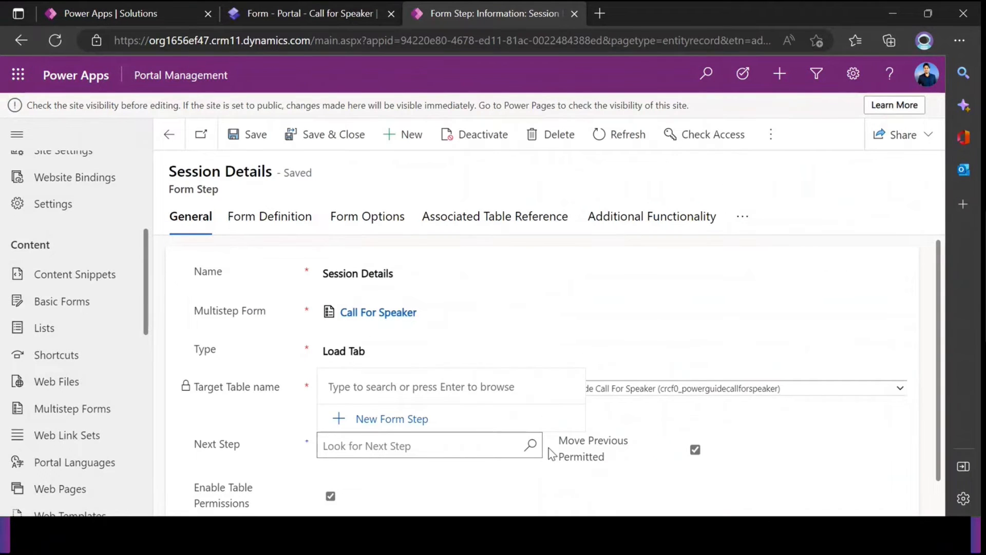
left_click(531, 445)
scroll(452, 342, "down", 1)
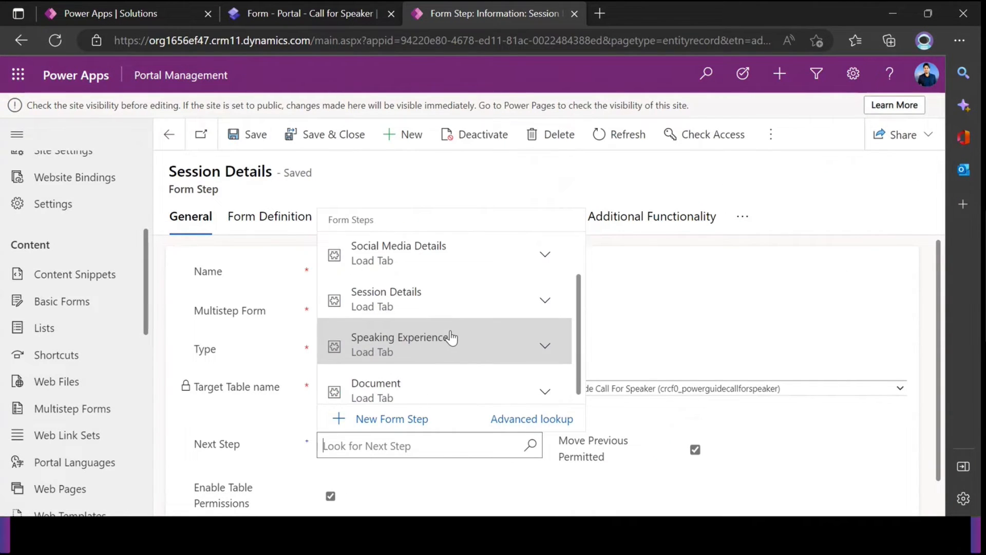
left_click(451, 339)
left_click(241, 135)
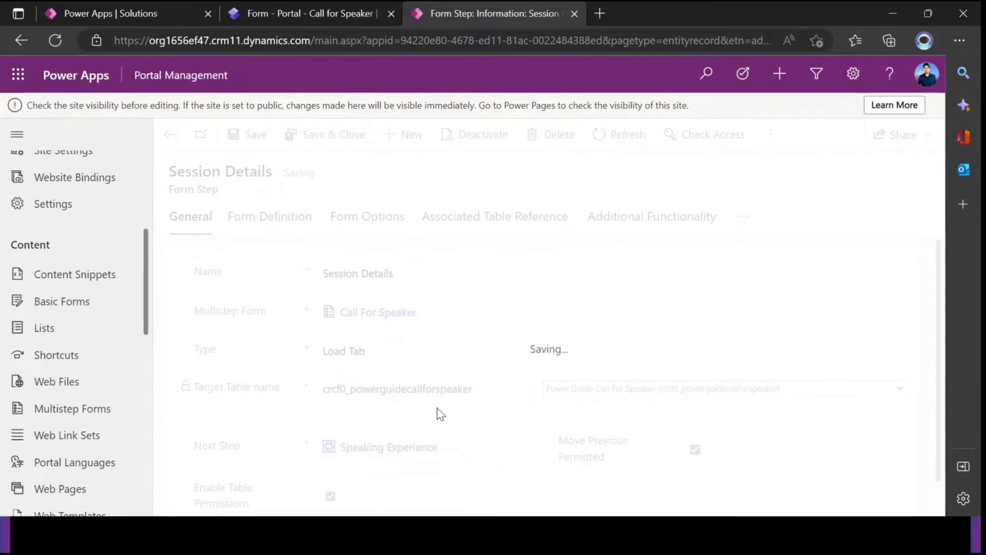
Open the Speaking Experience form step, set its next step to Document, and save it.
left_click(389, 447)
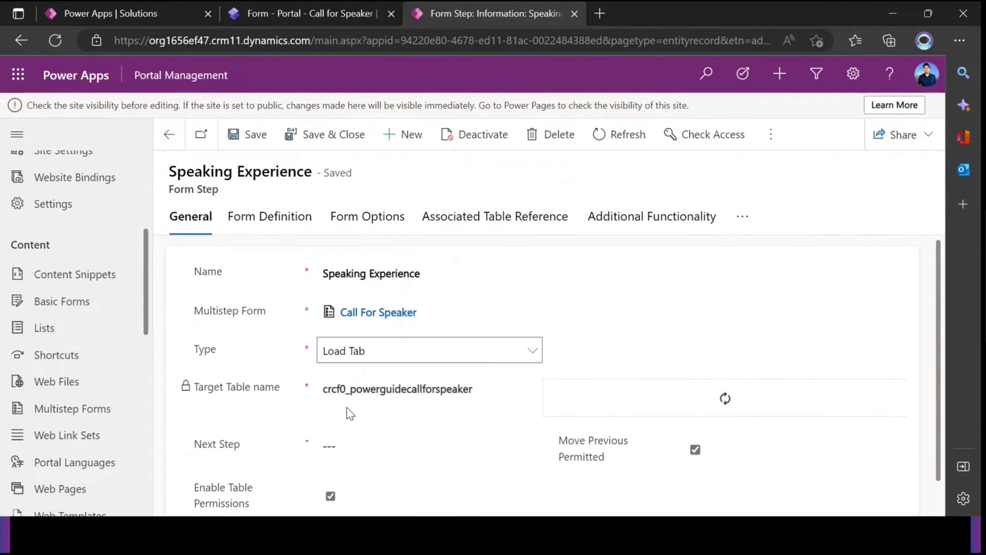
left_click(363, 446)
left_click(530, 444)
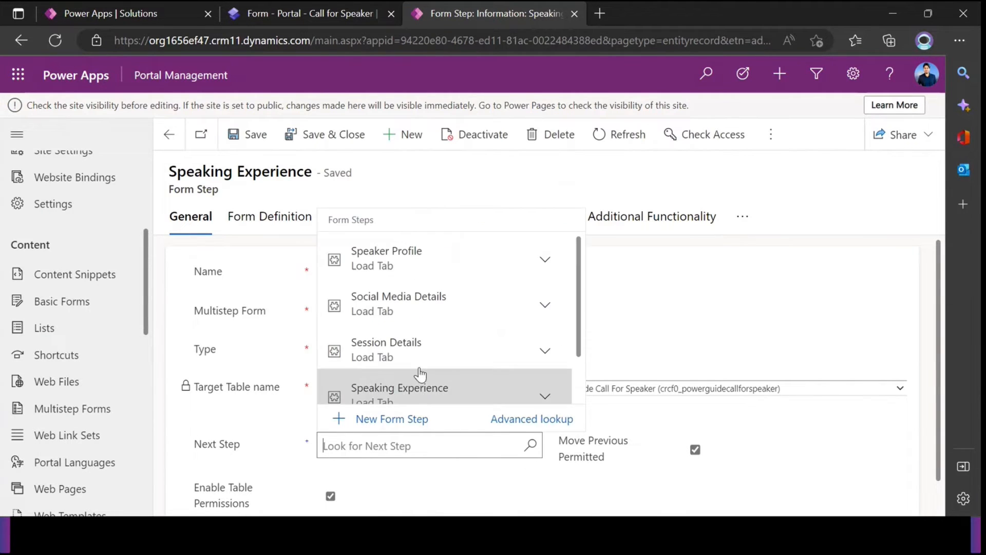
scroll(416, 352, "down", 1)
left_click(405, 385)
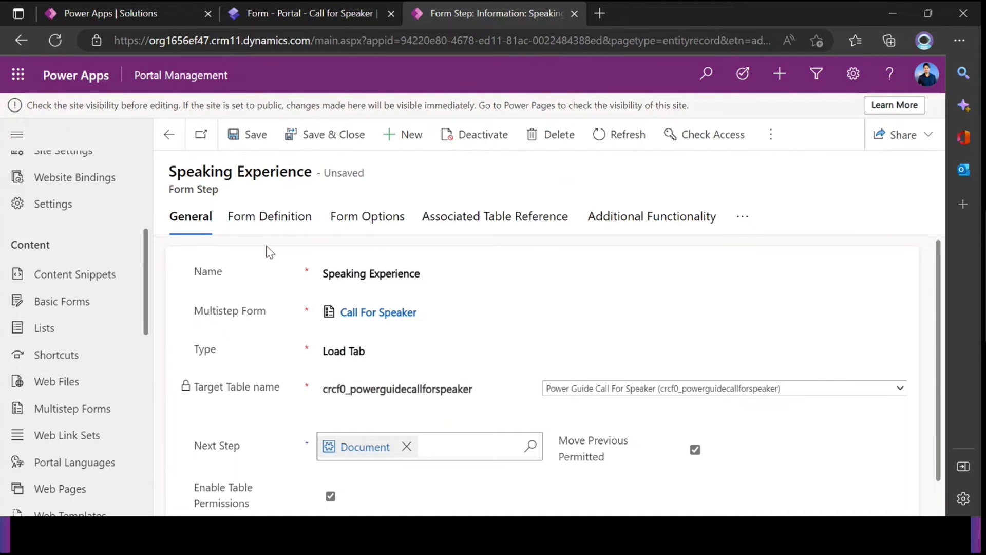
left_click(250, 135)
Open the Document form step, clear its next step, and save it as the last step of the form.
left_click(354, 448)
scroll(414, 425, "down", 1)
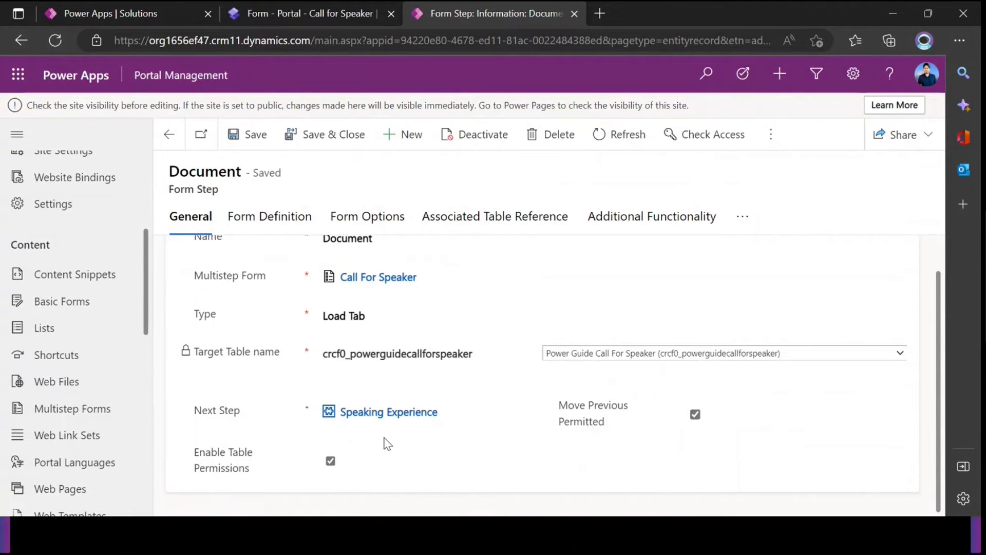
scroll(364, 333, "up", 1)
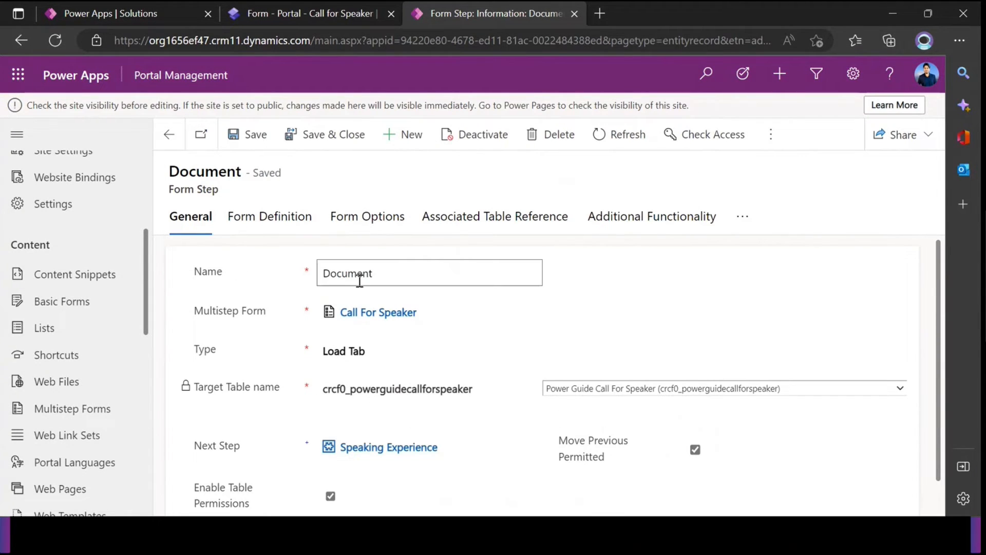
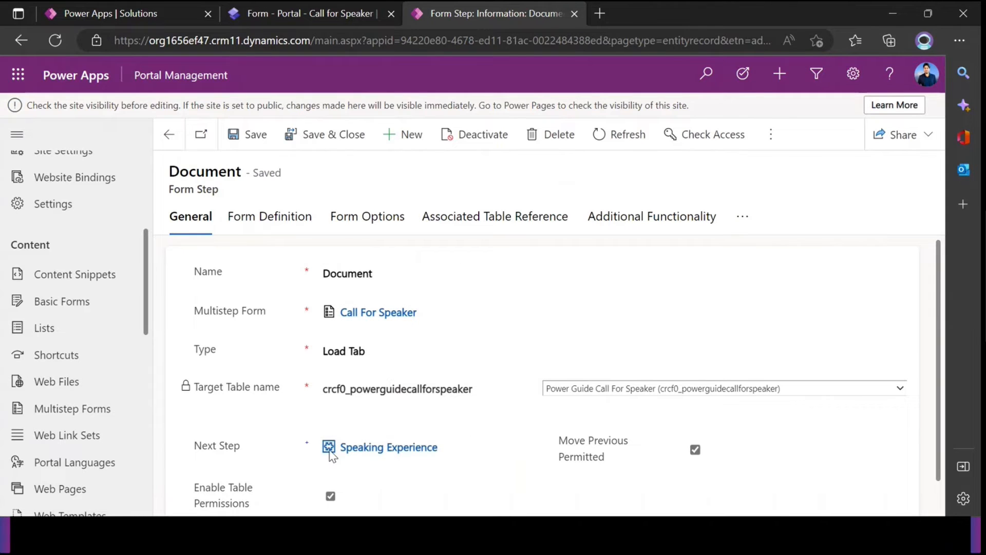
left_click(454, 446)
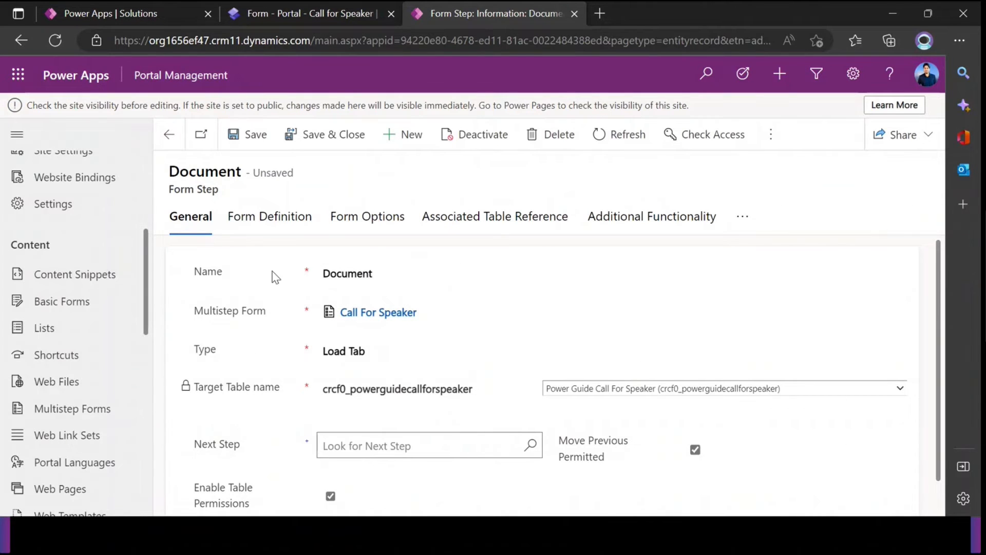
left_click(259, 141)
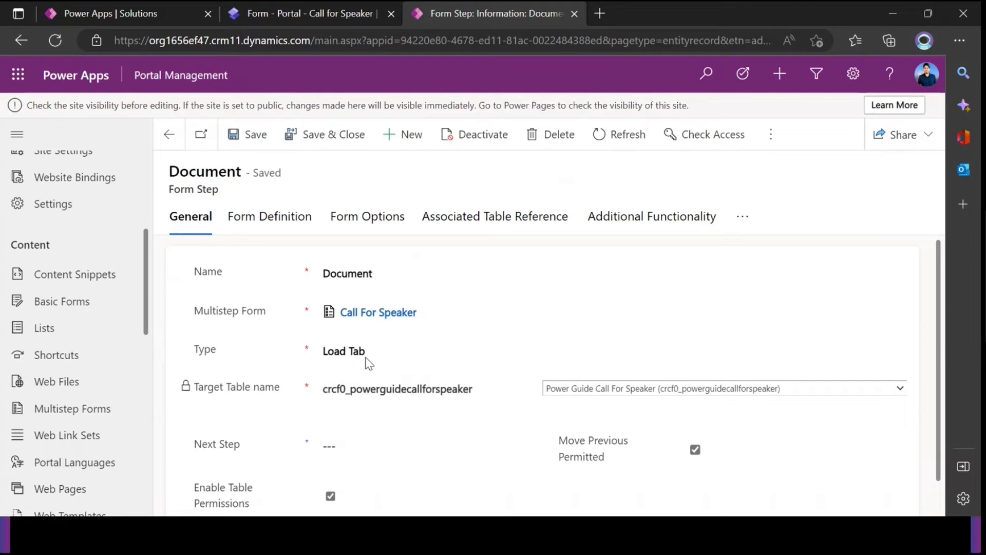
Check the tab order of the Portal - Call for Speaker form in Power Pages against the Document form step's next step in Portal Management.
left_click(320, 13)
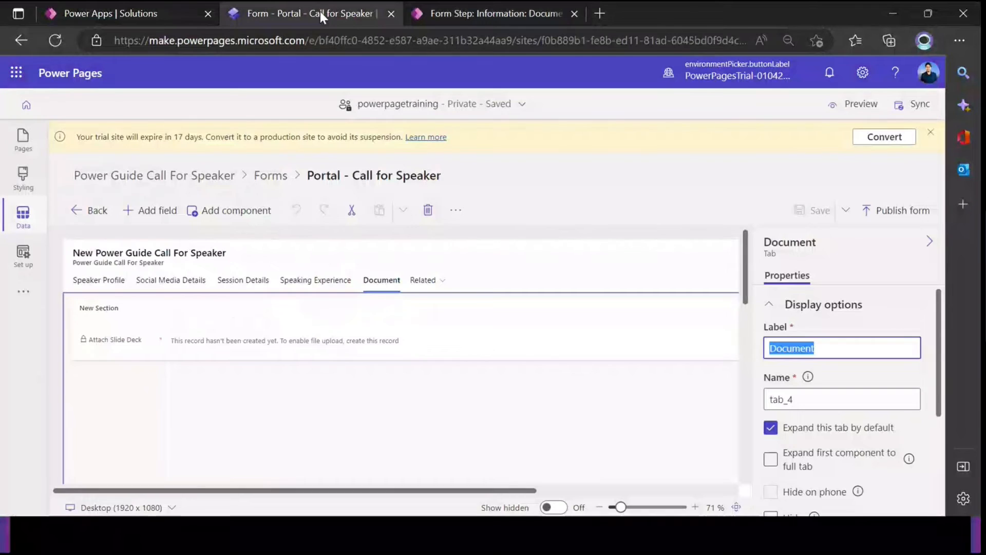
left_click(483, 14)
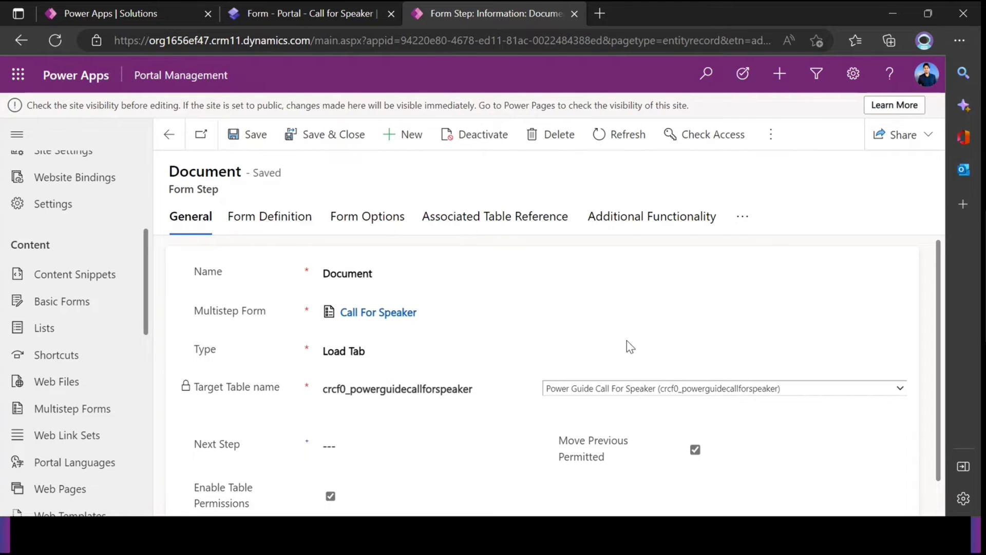
left_click(370, 447)
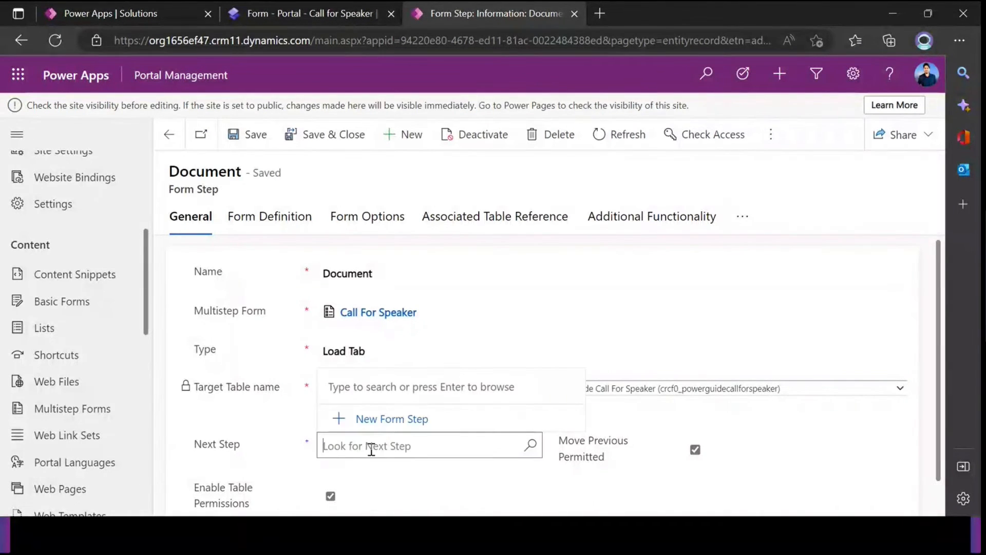
left_click(280, 448)
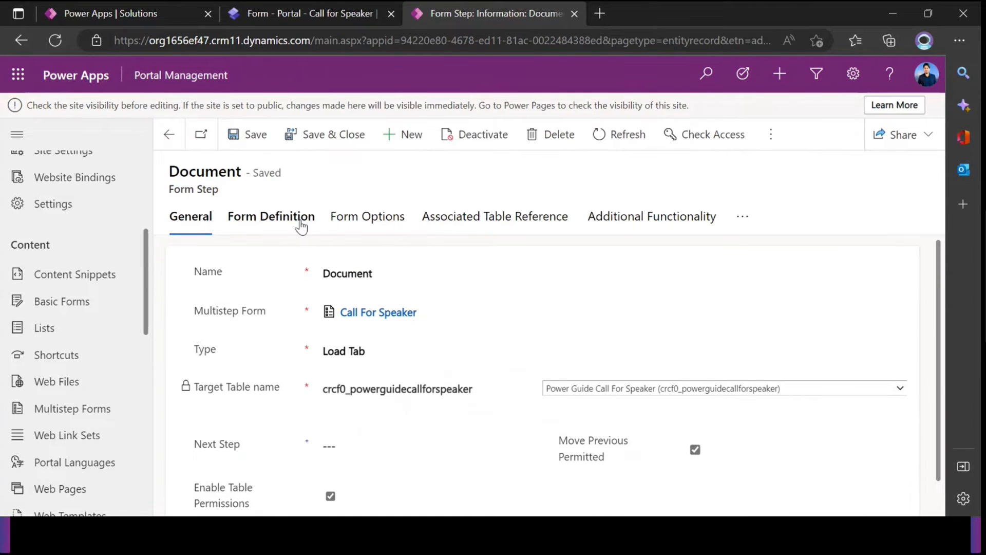
Open the Call For Speaker multistep form, review its list of form steps, and switch to the Power Pages form editor.
left_click(371, 313)
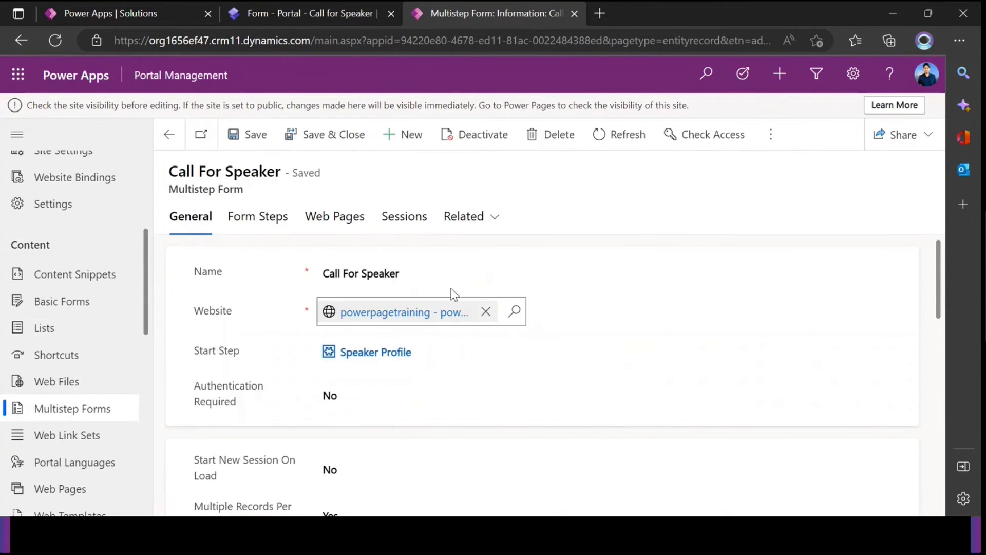
left_click_drag(168, 176, 220, 190)
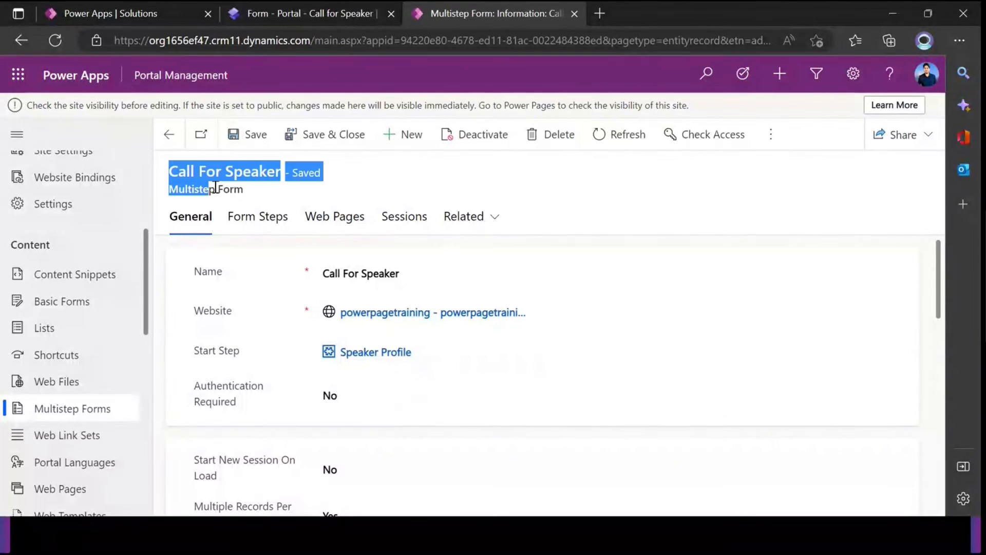
left_click(433, 199)
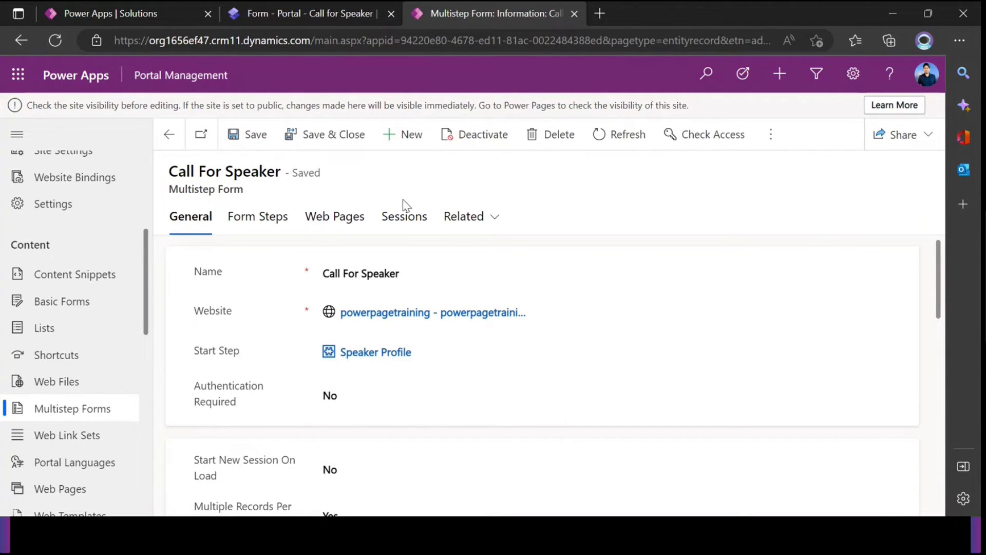
left_click(255, 221)
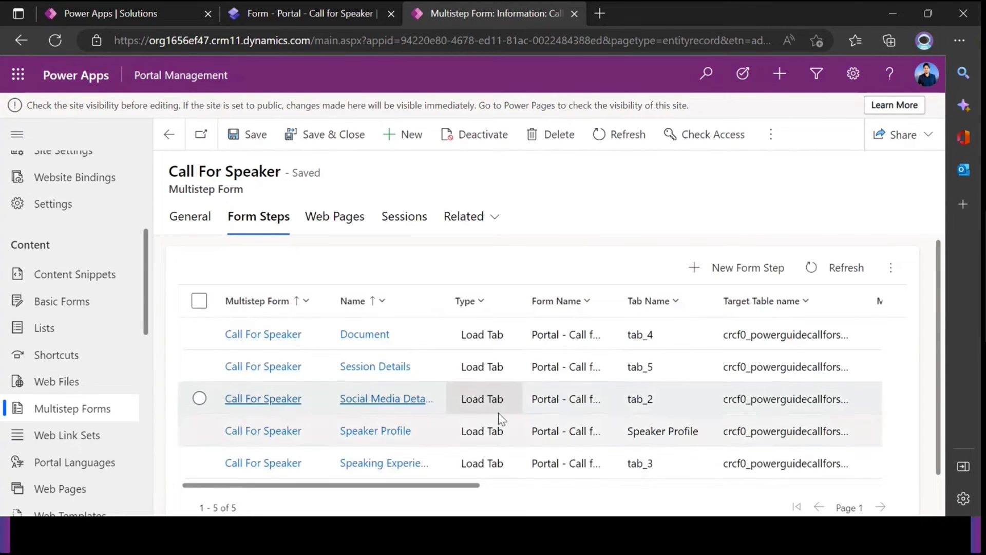
scroll(498, 412, "down", 1)
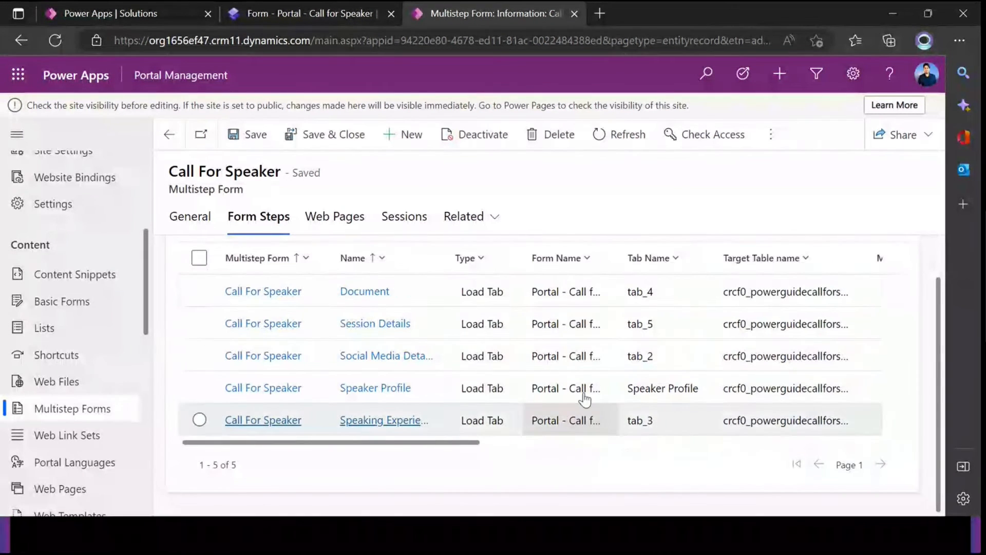
scroll(583, 421, "up", 1)
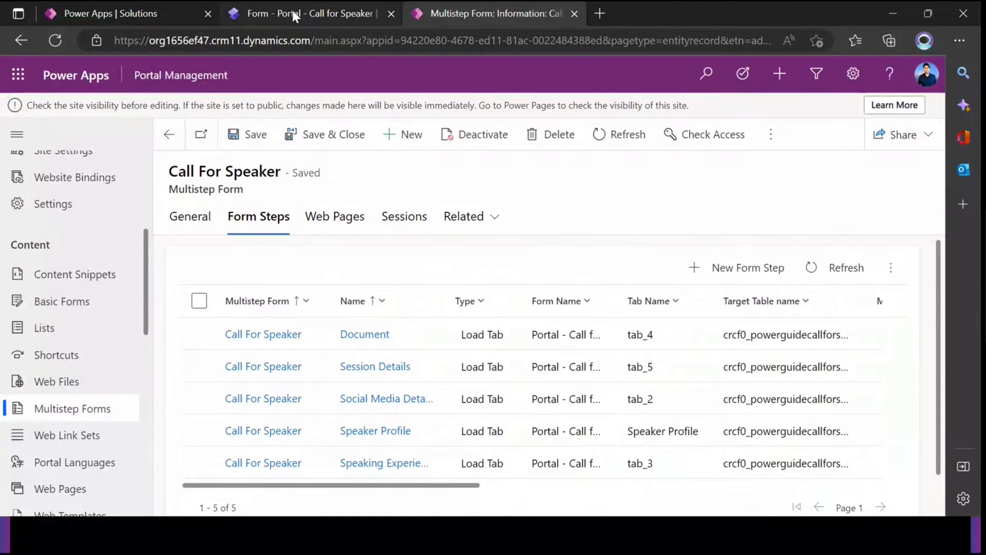
left_click(292, 7)
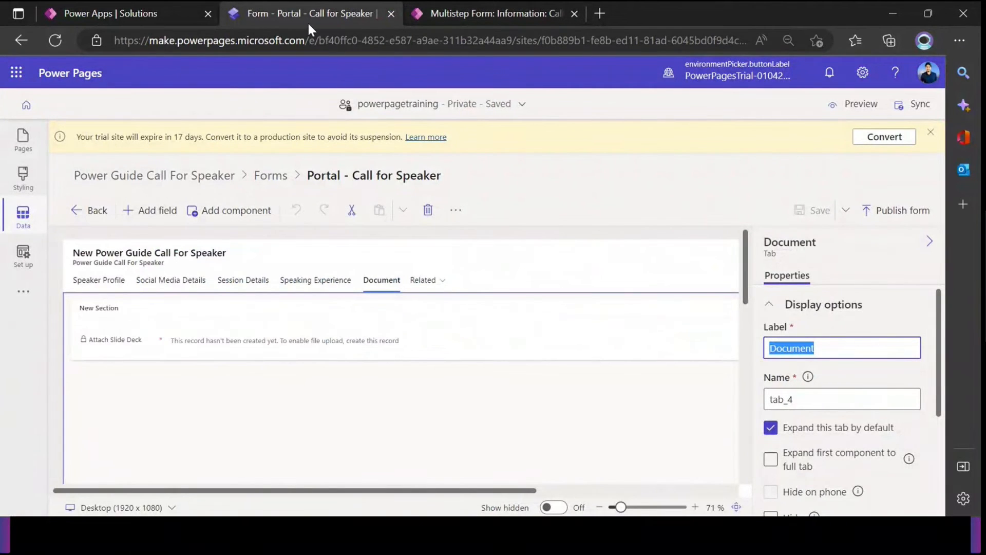
Open the Call For Speaker page in the Pages workspace and examine its form fields and progress indicator.
left_click(26, 149)
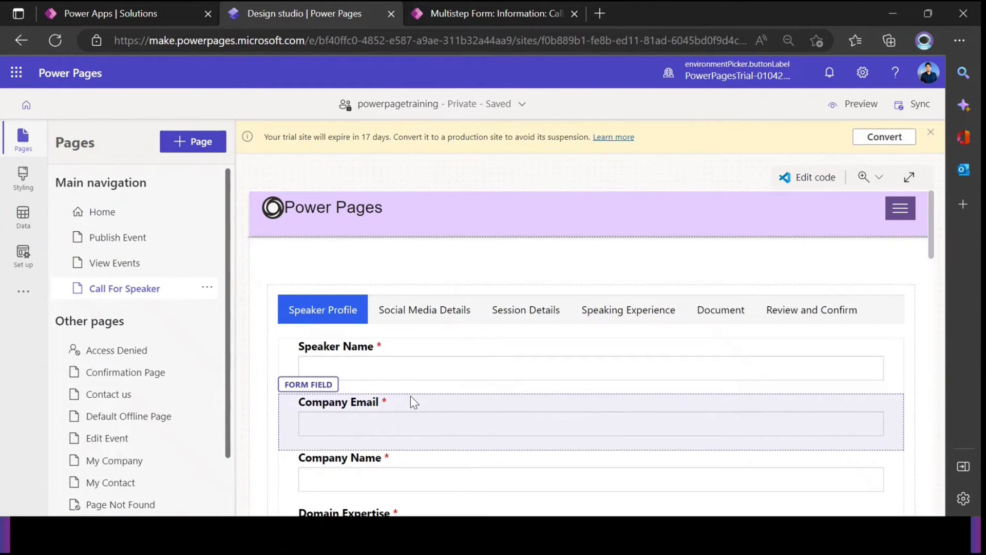
scroll(413, 396, "down", 5)
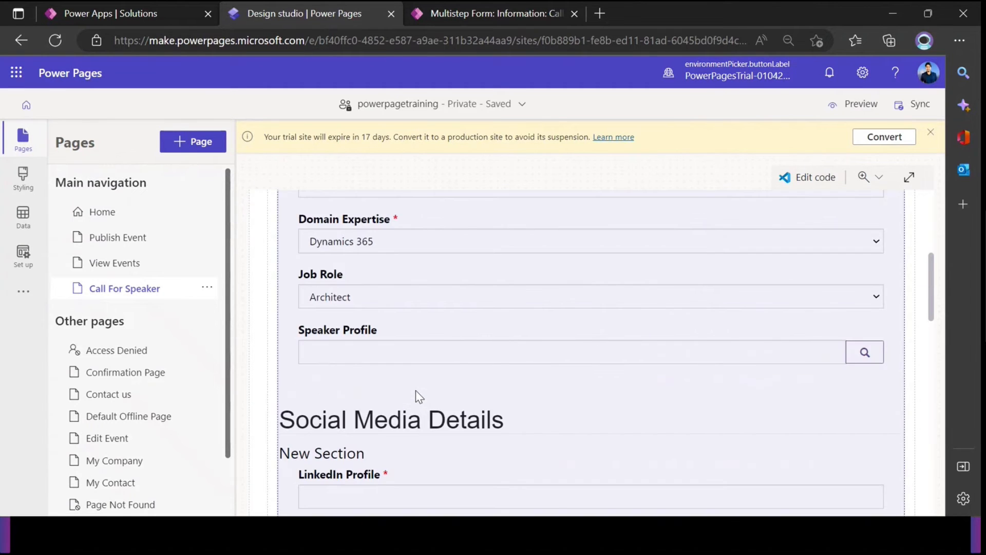
scroll(419, 396, "up", 5)
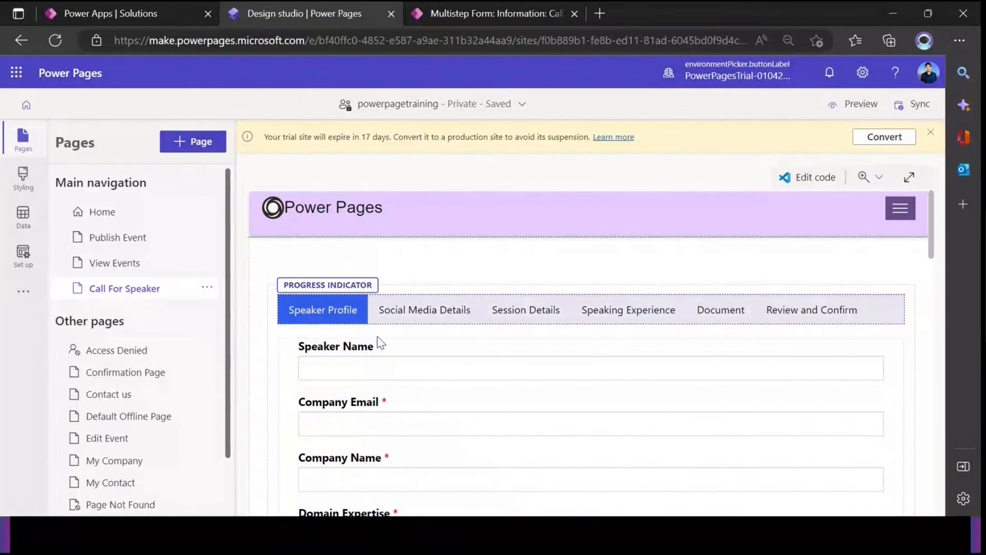
scroll(405, 339, "down", 1)
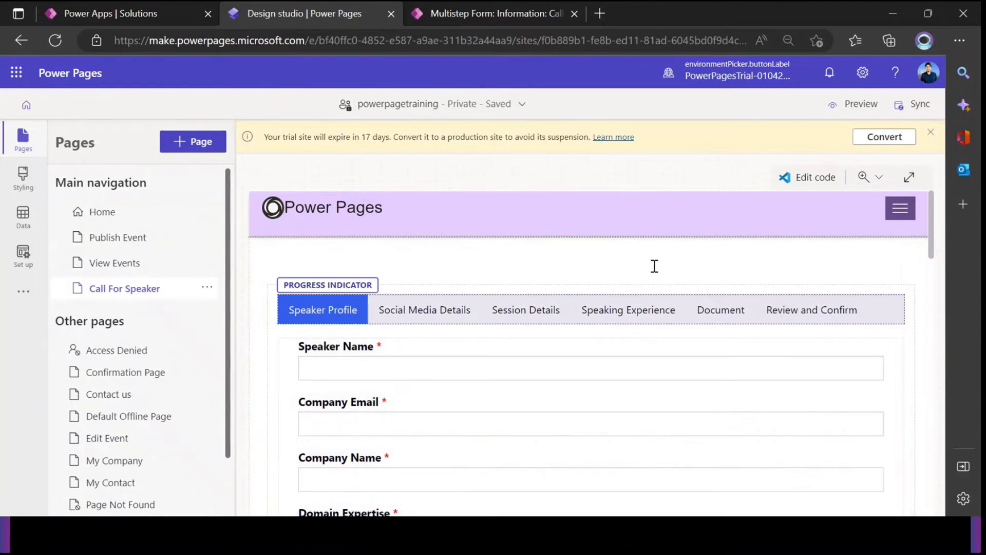
Sync the powerpagetraining site and preview the Call For Speaker page at desktop size.
left_click(913, 105)
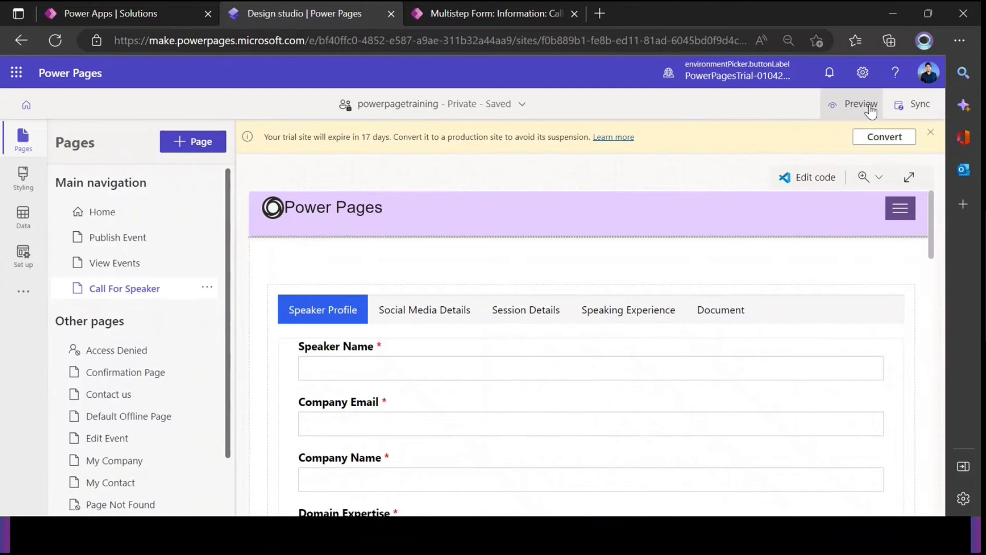
left_click(859, 104)
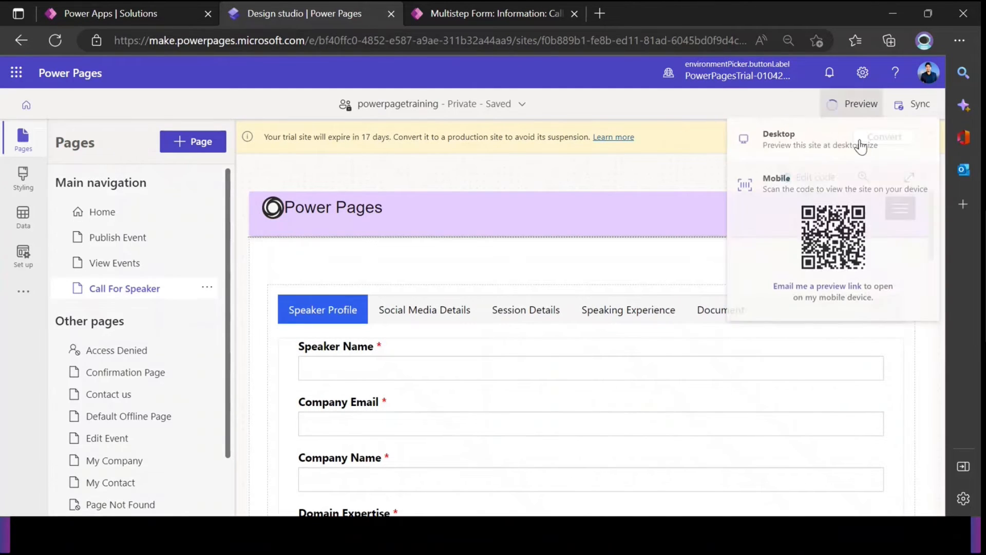
left_click(799, 147)
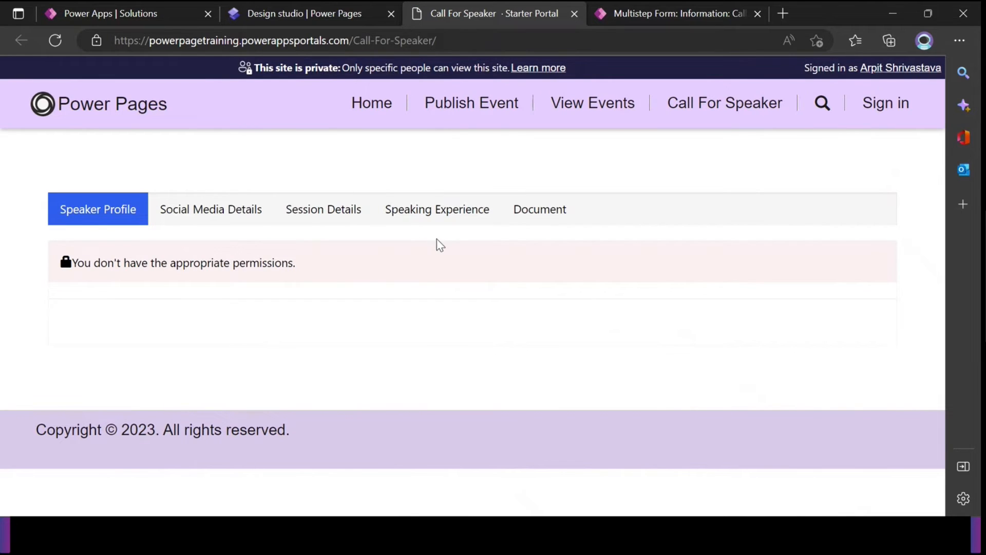
Read the permissions notice on the previewed page and sign in to the site with Azure AD.
mouse_move(296, 264)
left_mouse_down()
mouse_move(70, 263)
mouse_move(297, 263)
left_mouse_up()
left_click(150, 316)
left_click(365, 306)
left_click_drag(296, 263, 72, 262)
left_click(283, 314)
left_click(885, 102)
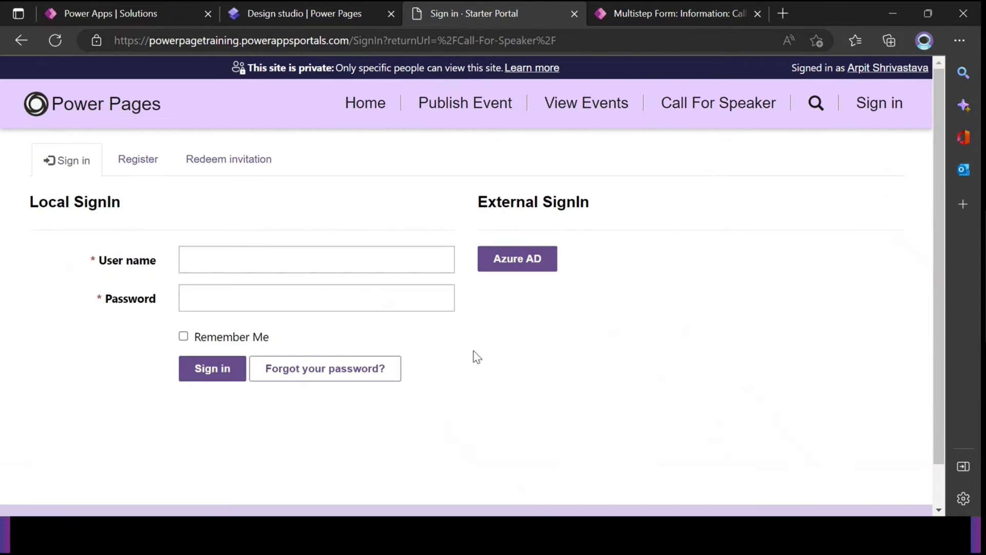
left_click(511, 259)
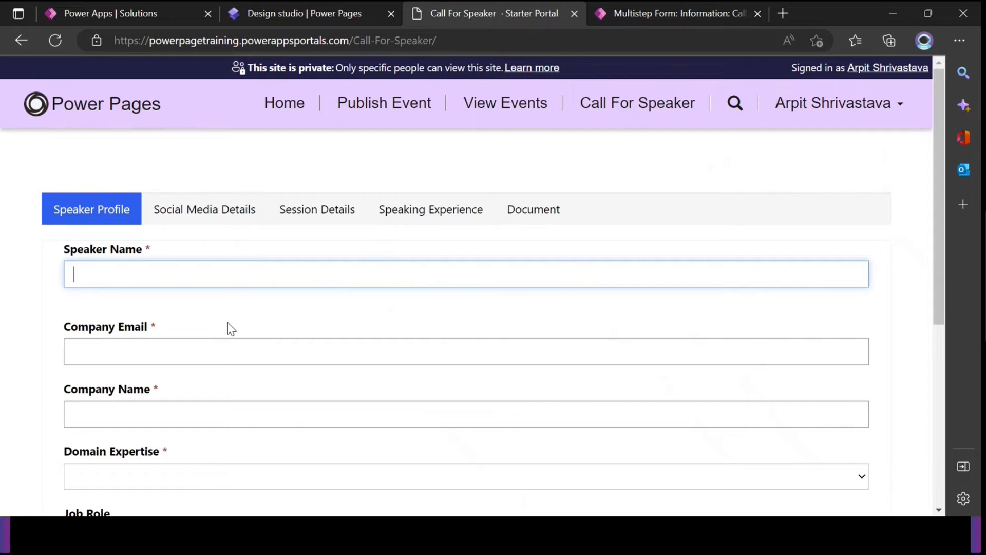
Examine the step titles in the progress indicator of the previewed Call For Speaker page.
left_click(138, 213)
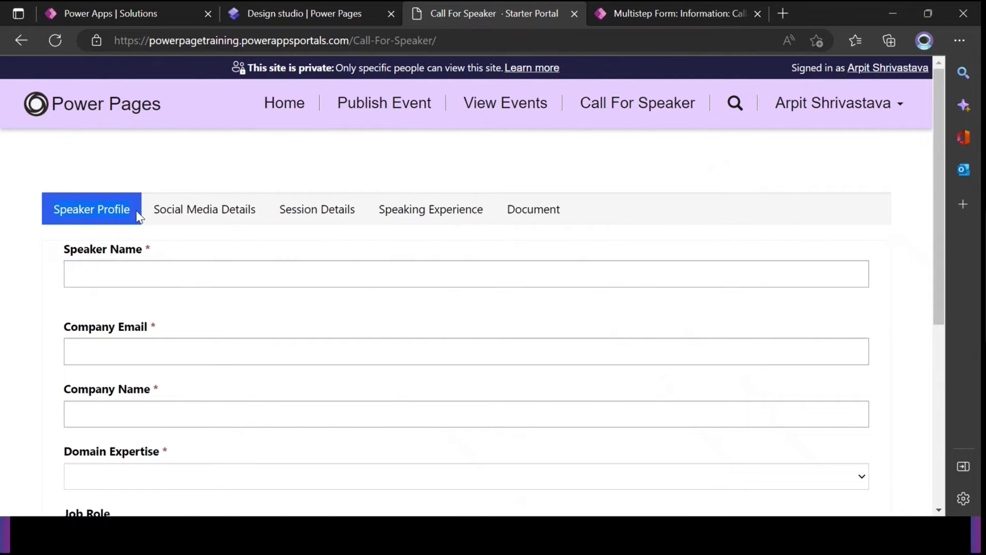
left_click_drag(137, 213, 432, 213)
left_click(578, 222)
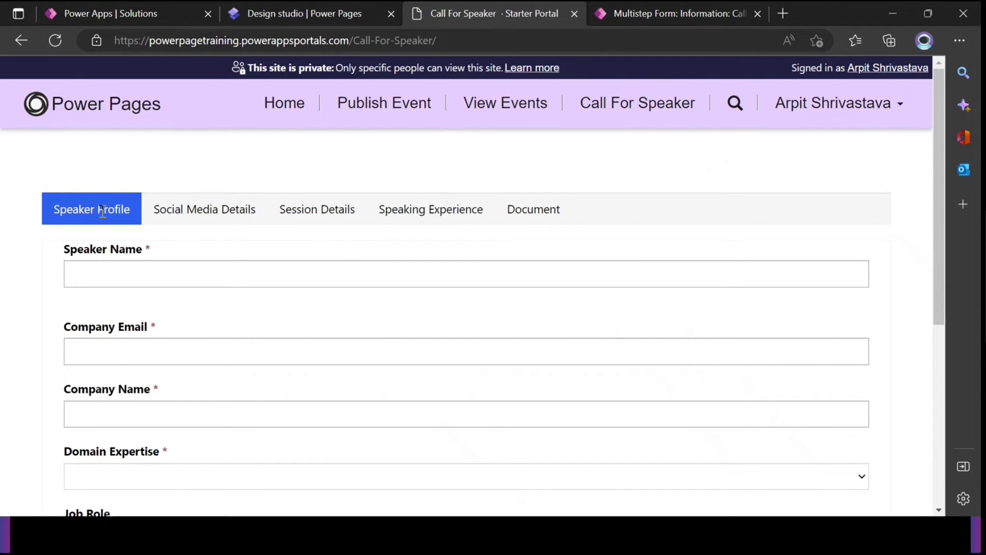
left_click_drag(134, 211, 198, 212)
left_click(392, 78)
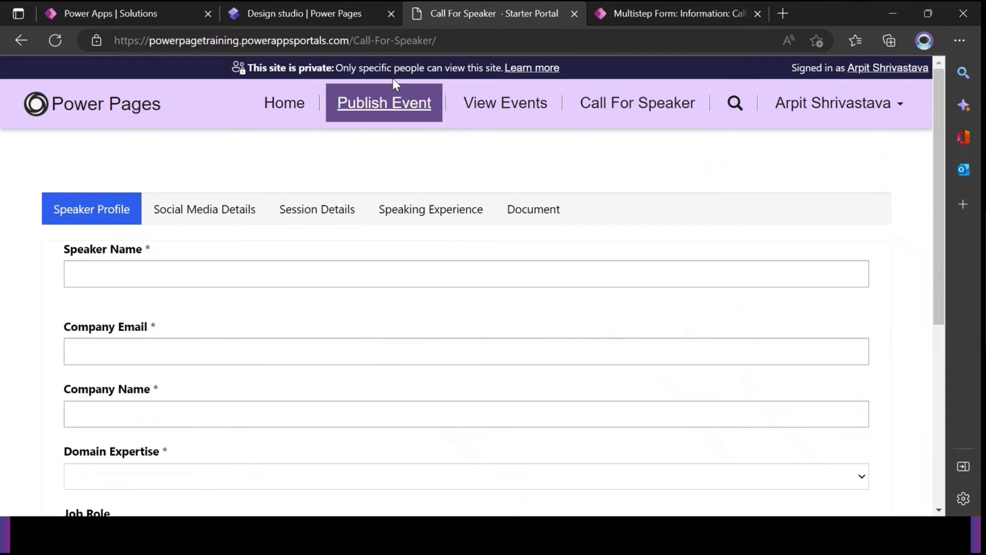
Compare the Progress Indicator settings of the Call For Speaker multistep form in Portal Management with the step titles on the previewed page.
left_click(655, 11)
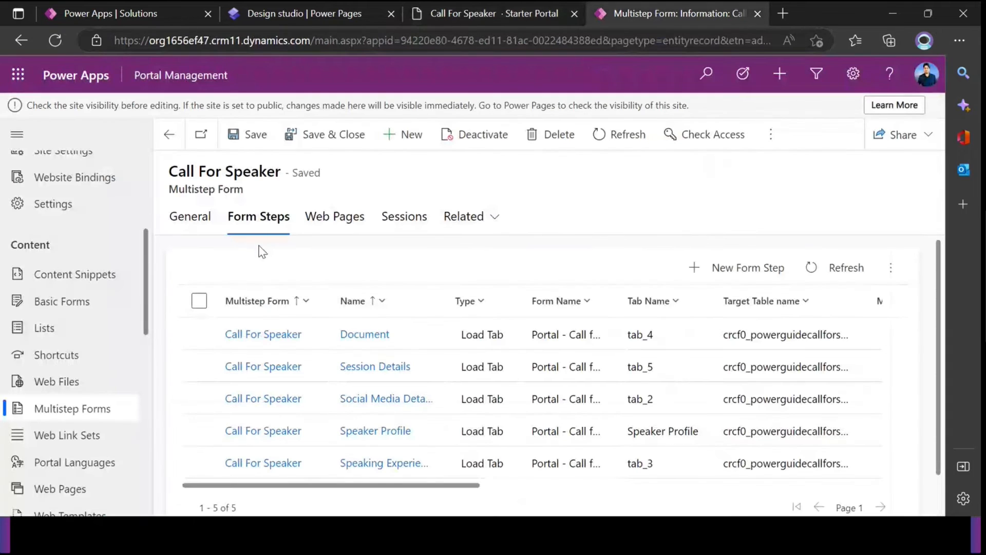
left_click(203, 228)
scroll(275, 303, "up", 2)
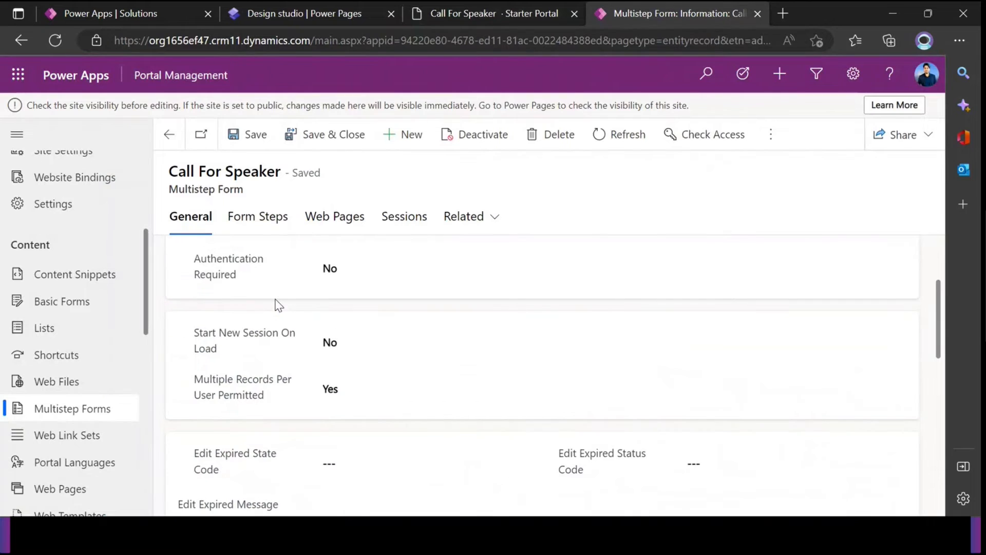
scroll(267, 287, "up", 3)
scroll(267, 286, "down", 12)
scroll(241, 278, "up", 3)
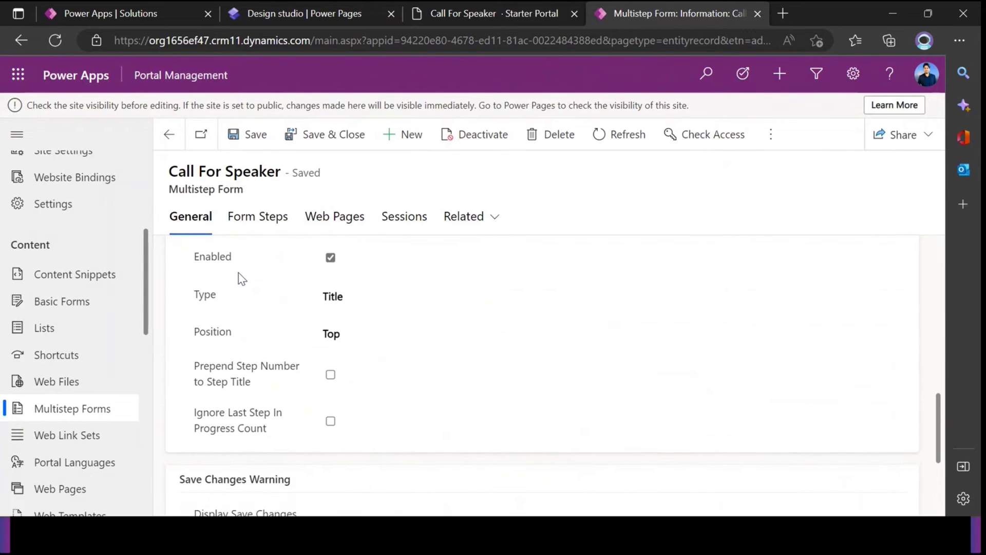
scroll(241, 278, "up", 2)
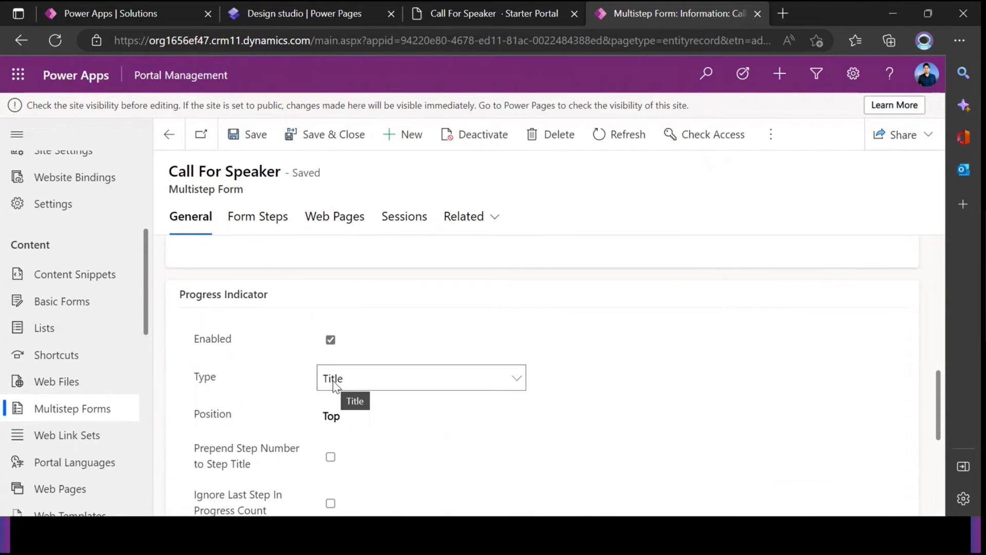
left_click(441, 11)
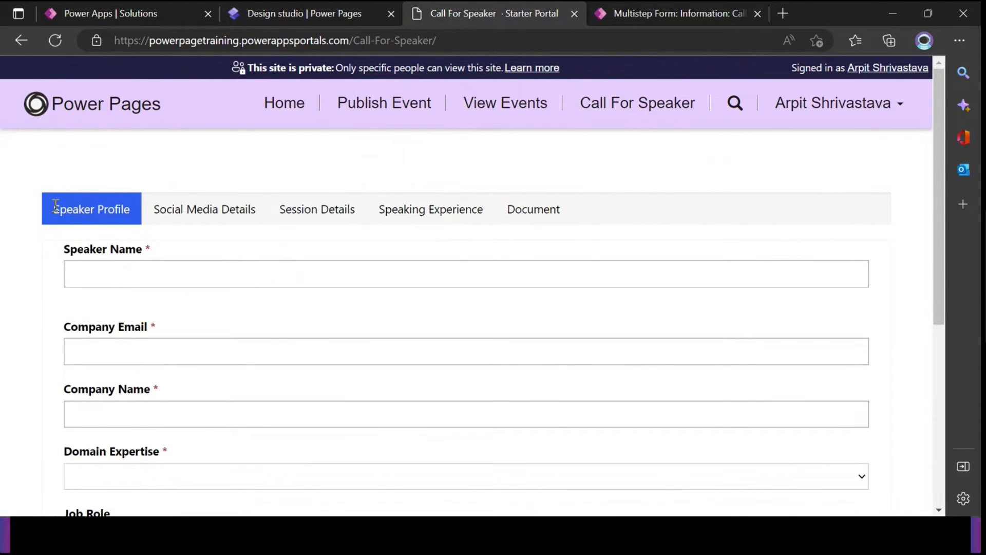
left_click_drag(152, 209, 253, 208)
left_click(396, 279)
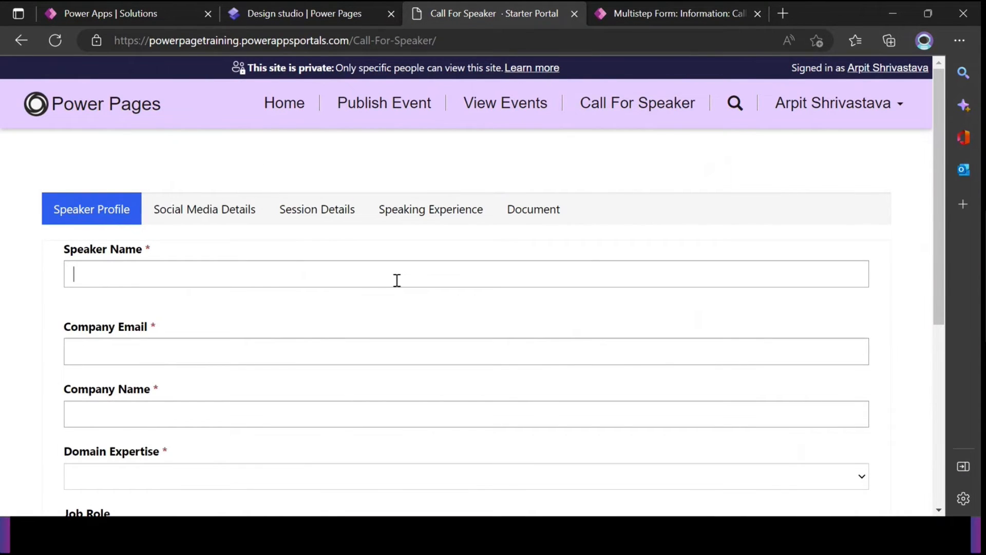
Set the Call For Speaker multistep form's progress indicator type to Numeric (Step 1 of N) in Portal Management and save the form.
left_click(649, 8)
left_click(339, 380)
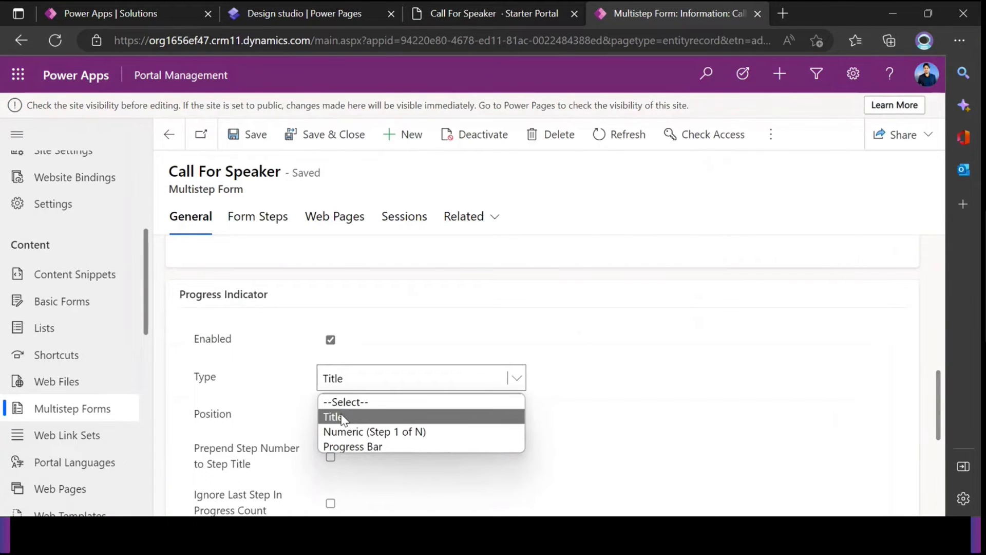
left_click(356, 432)
left_click(246, 134)
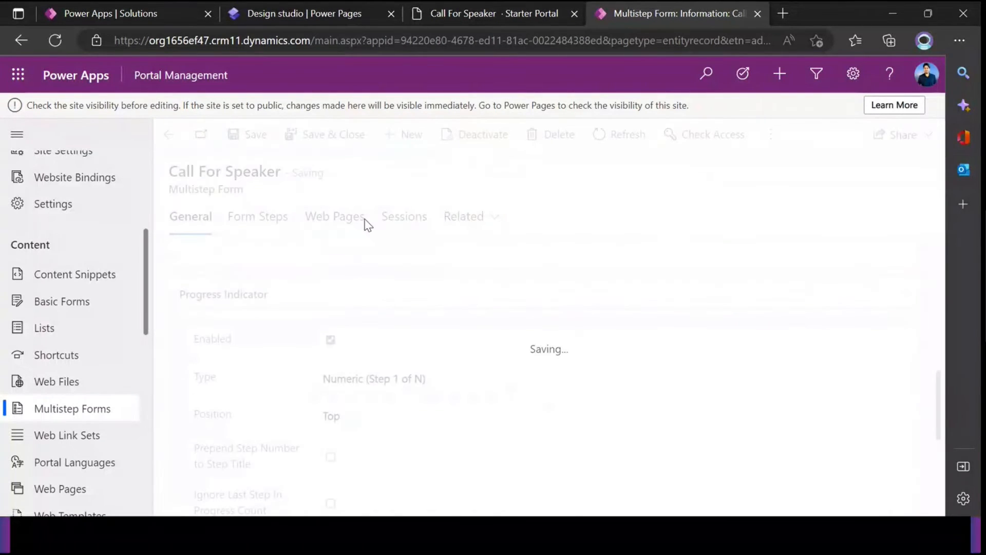
Switch to the Power Pages design studio and sync the site with the saved progress indicator change.
left_click(294, 13)
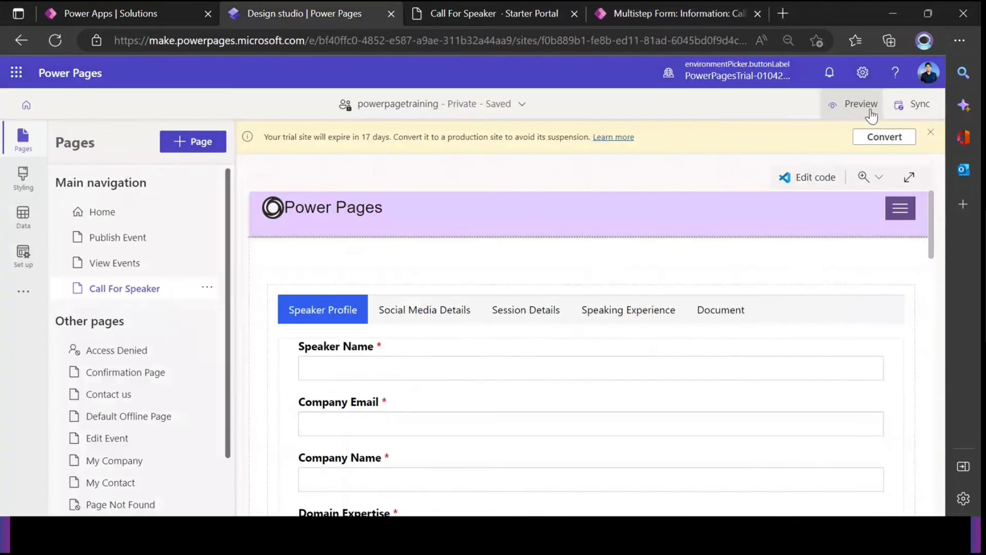
left_click(915, 118)
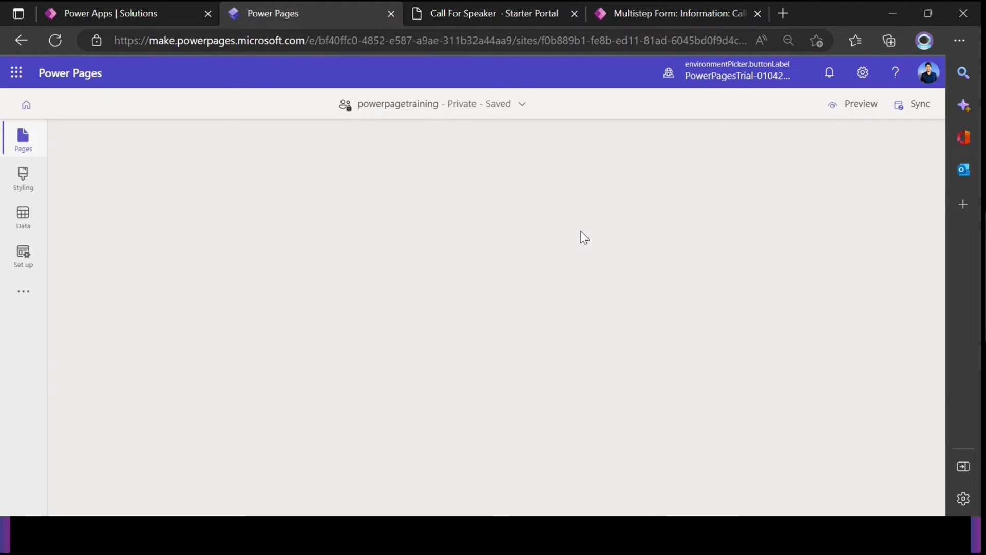
Preview the Call For Speaker page on the site and examine its step progress indicator.
left_click(861, 108)
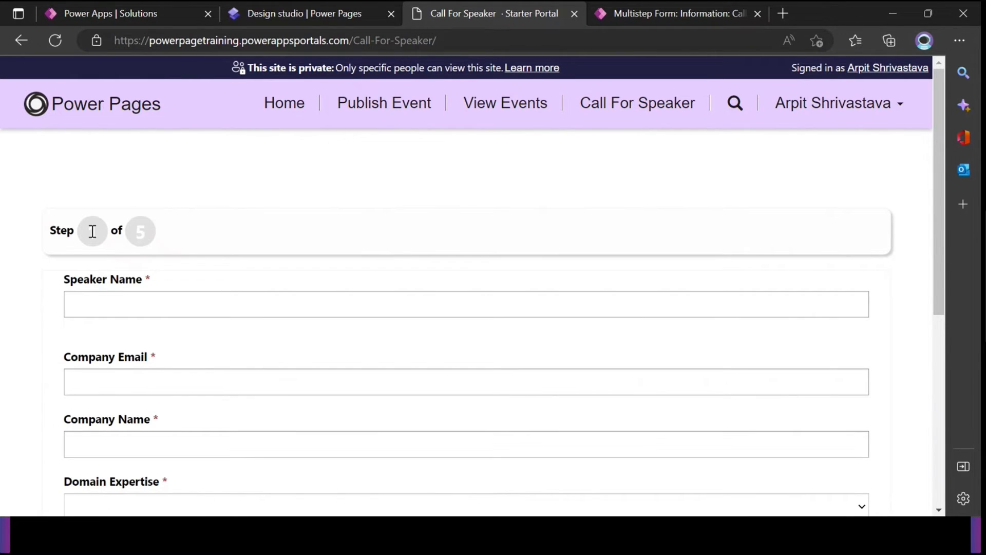
left_click_drag(90, 230, 118, 230)
left_click(169, 241)
left_click(237, 306)
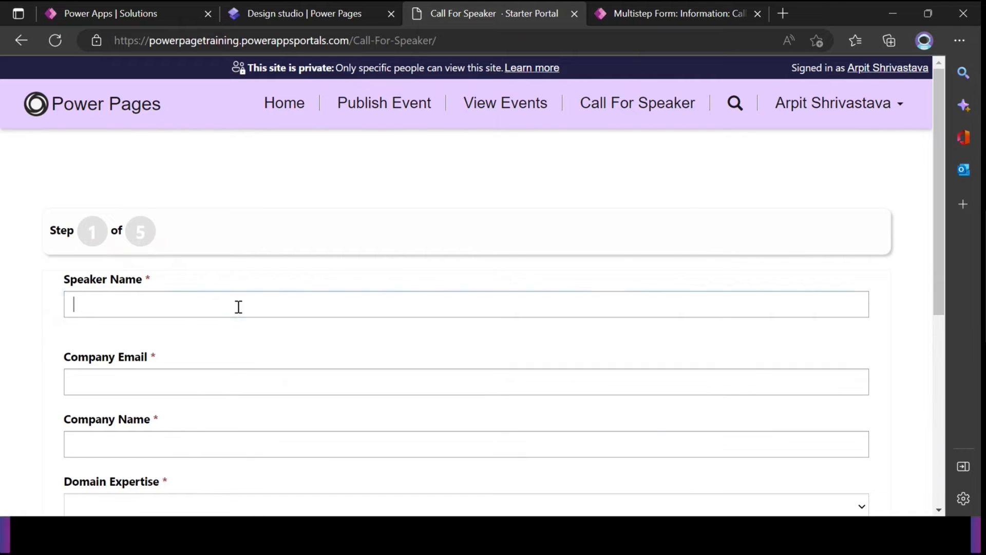
In the Call For Speaker multistep form, set the progress indicator type to Progress Bar and save the record.
left_click(256, 21)
left_click(635, 12)
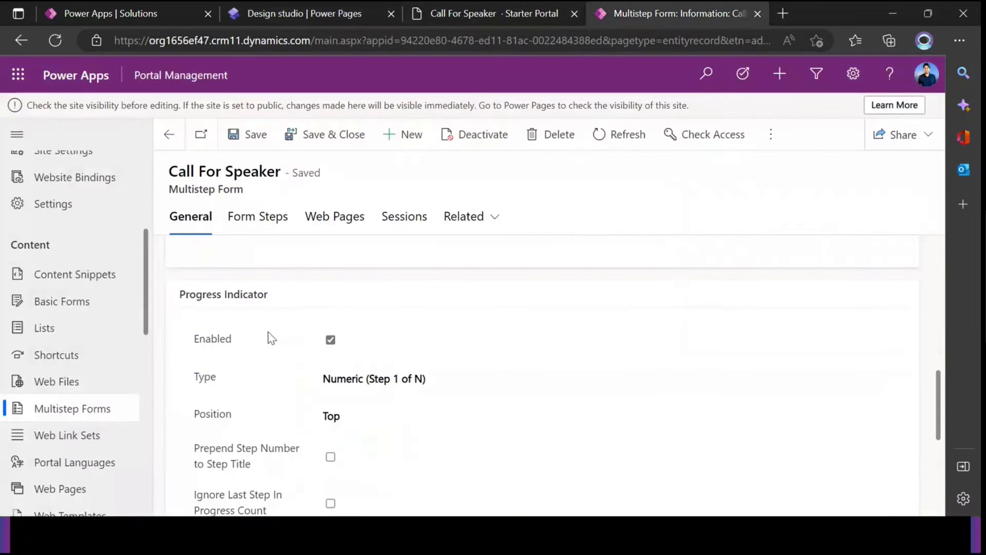
left_click(333, 371)
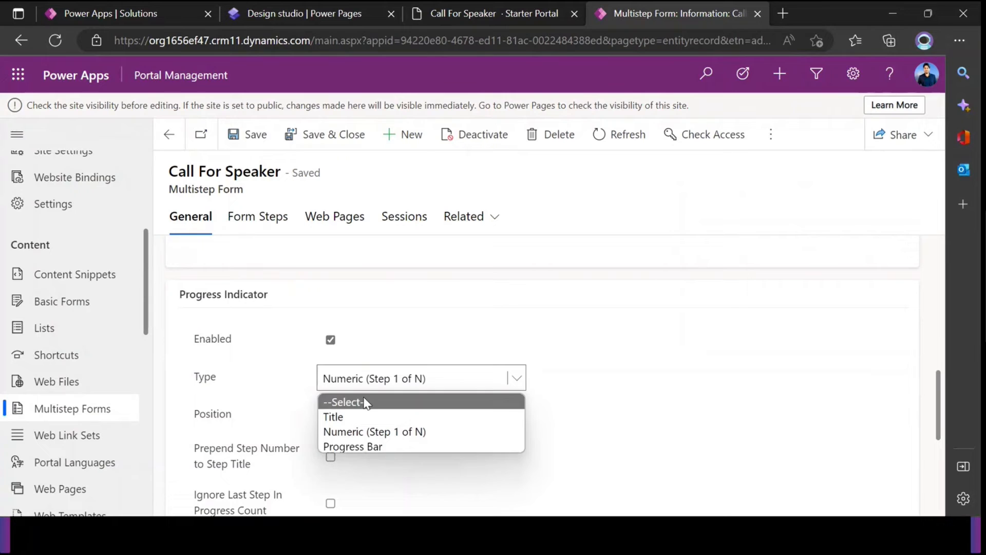
left_click(371, 446)
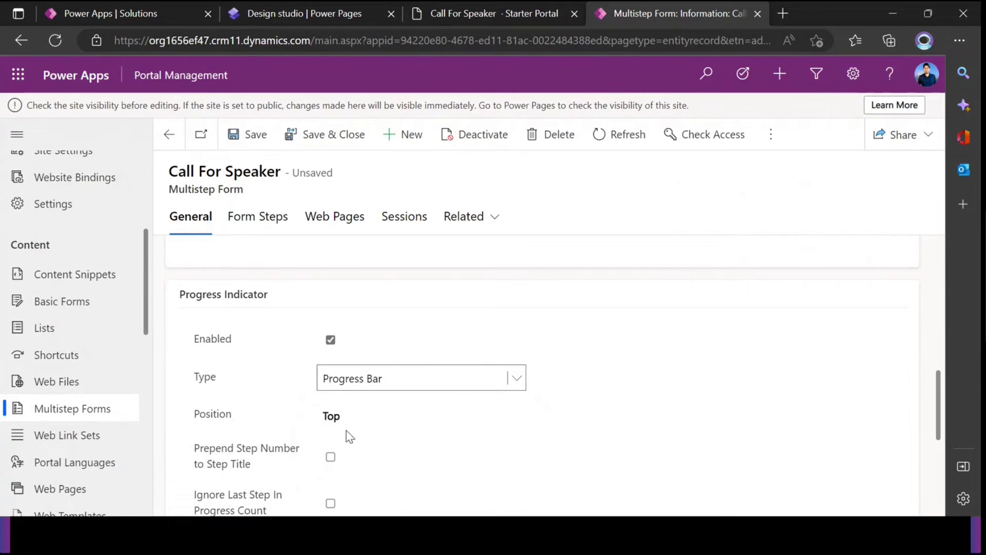
left_click(246, 134)
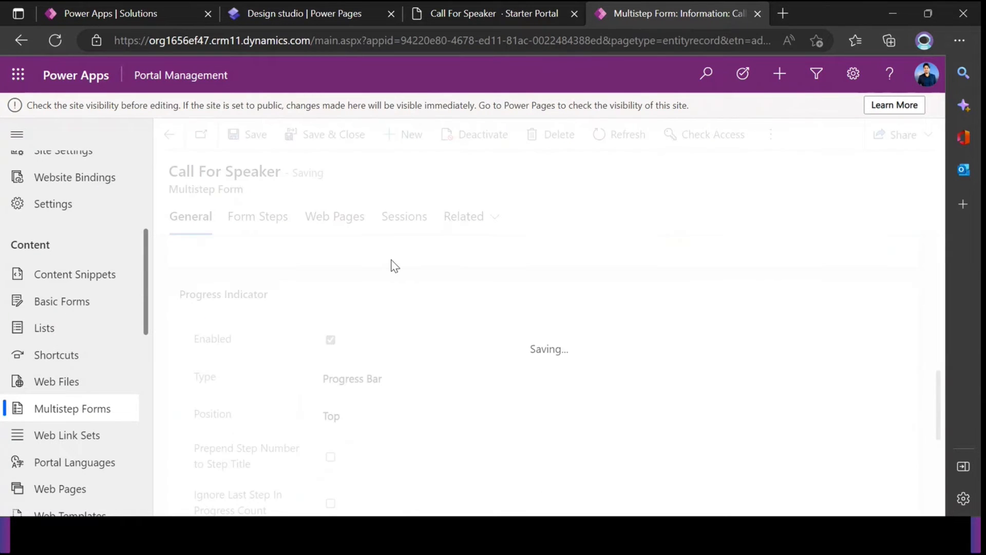
Sync the site in the design studio and preview the Call For Speaker page at desktop size to examine its progress bar.
left_click(307, 16)
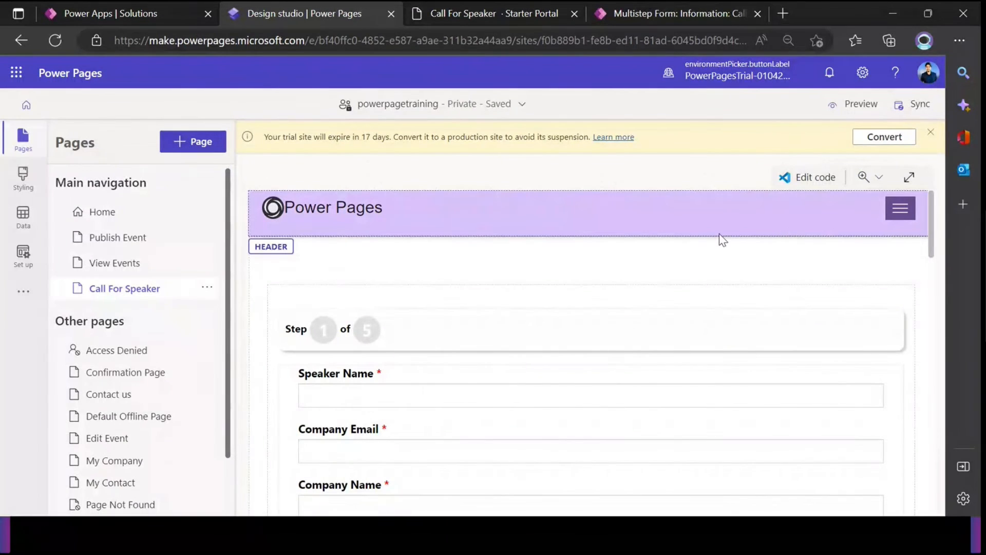
left_click(913, 103)
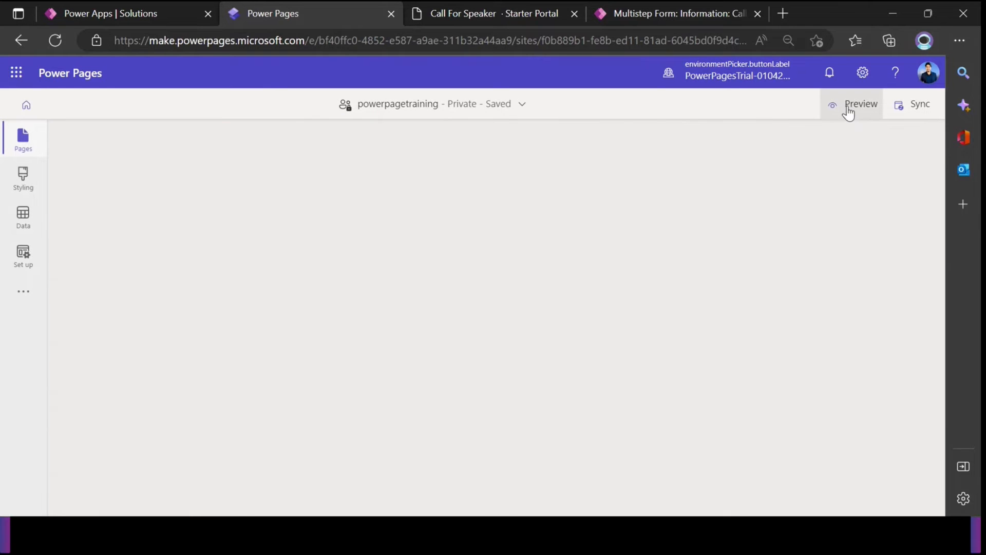
left_click(848, 108)
left_click(800, 144)
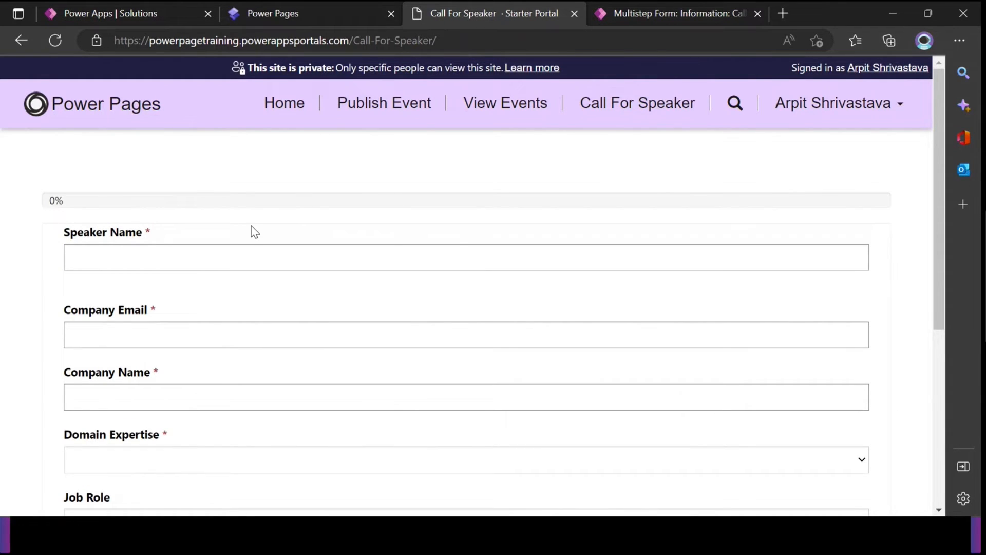
scroll(252, 229, "down", 5)
scroll(251, 229, "up", 6)
left_click(151, 256)
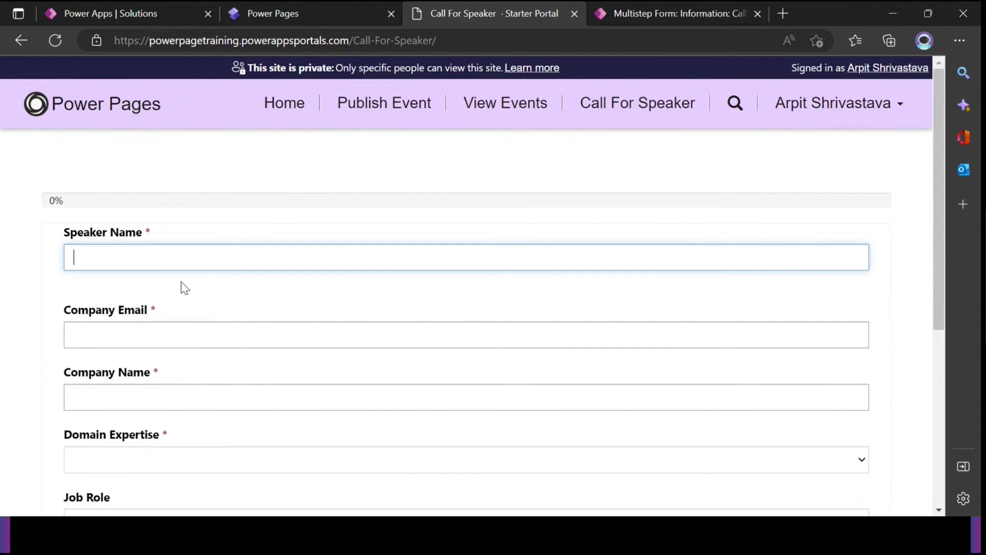
scroll(182, 277, "down", 3)
scroll(185, 253, "up", 3)
In the multistep form record, set the progress indicator type to Title, enable Prepend Step Number to Step Title, and save.
left_click(636, 11)
left_click(363, 384)
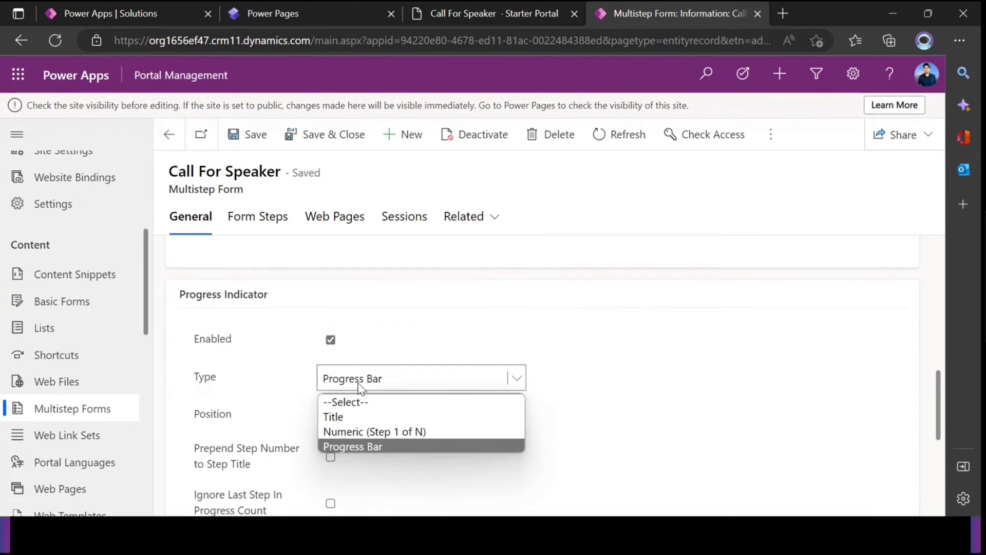
left_click(350, 420)
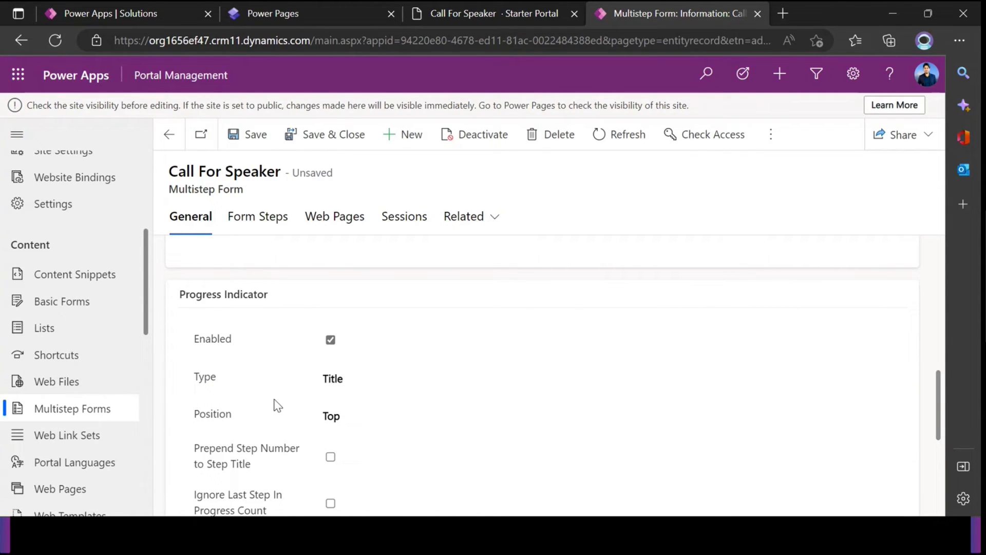
scroll(284, 399, "down", 1)
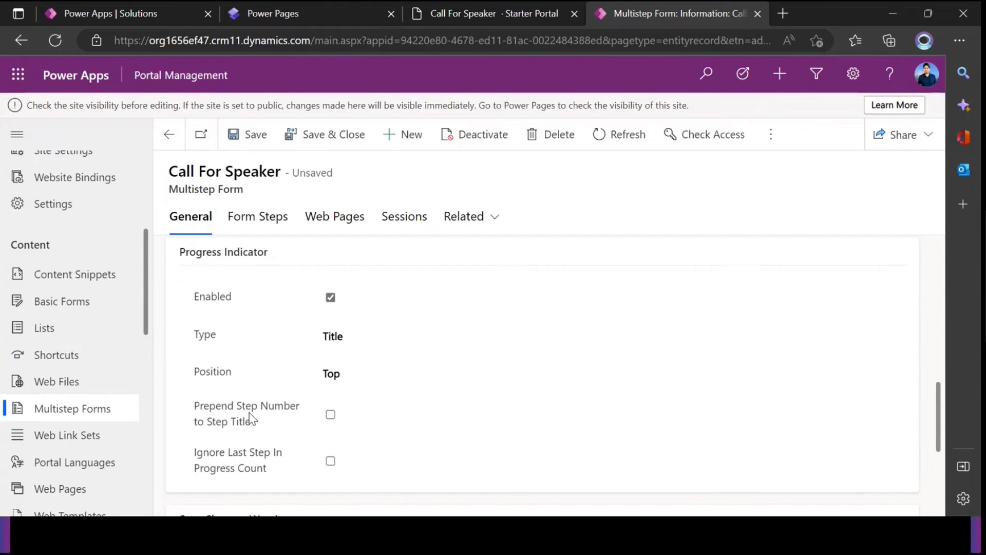
left_click(330, 414)
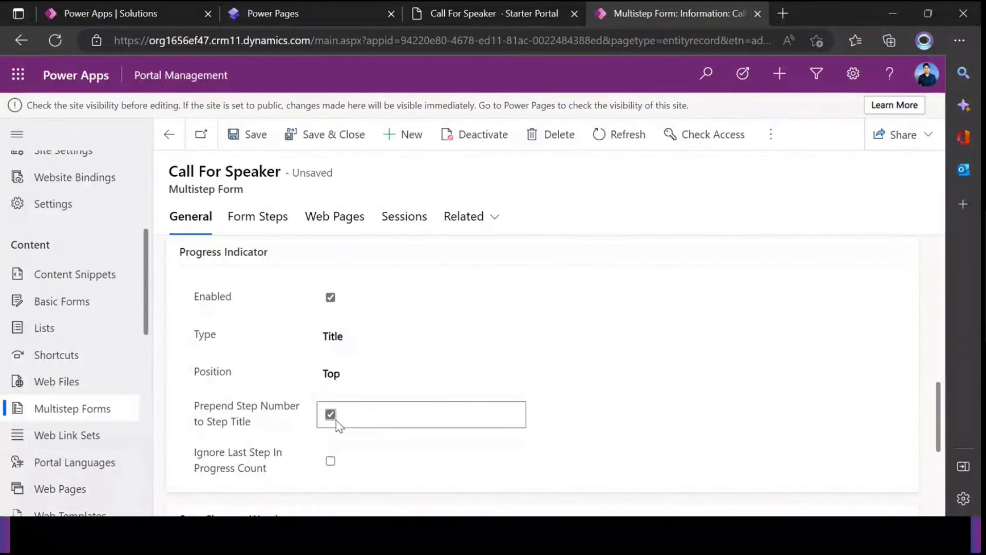
left_click(248, 135)
Sync the site configuration and preview the Call For Speaker page at desktop size to check the numbered step titles.
left_click(319, 22)
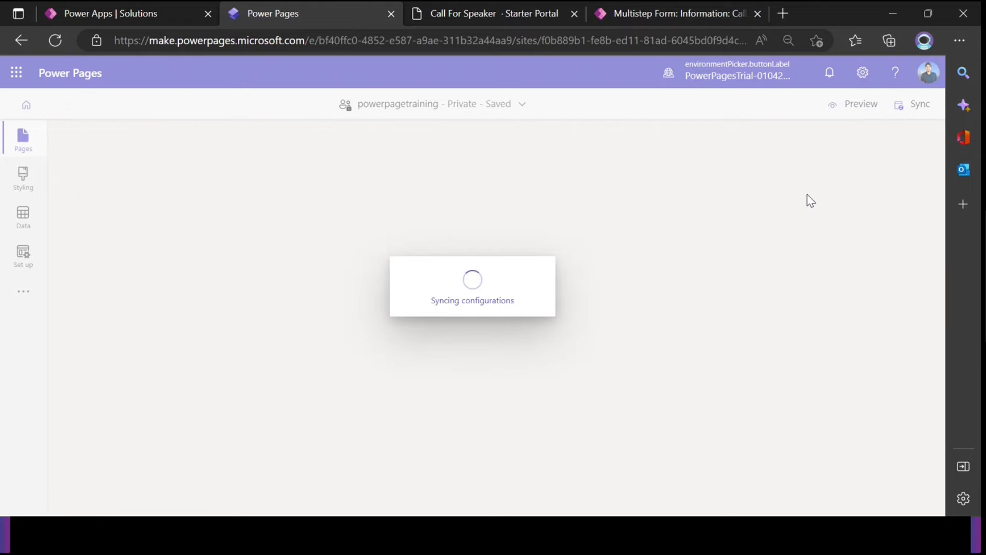
left_click(853, 105)
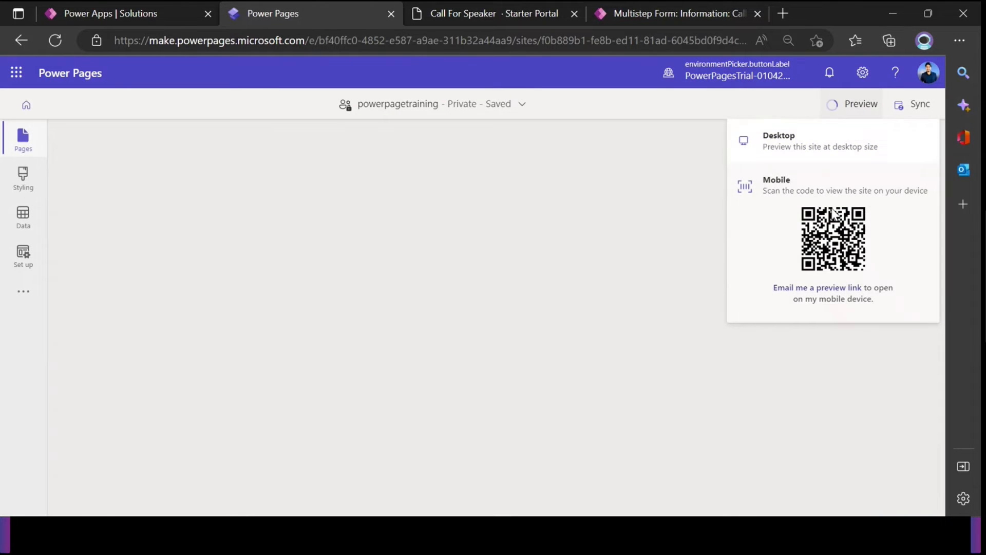
left_click(785, 148)
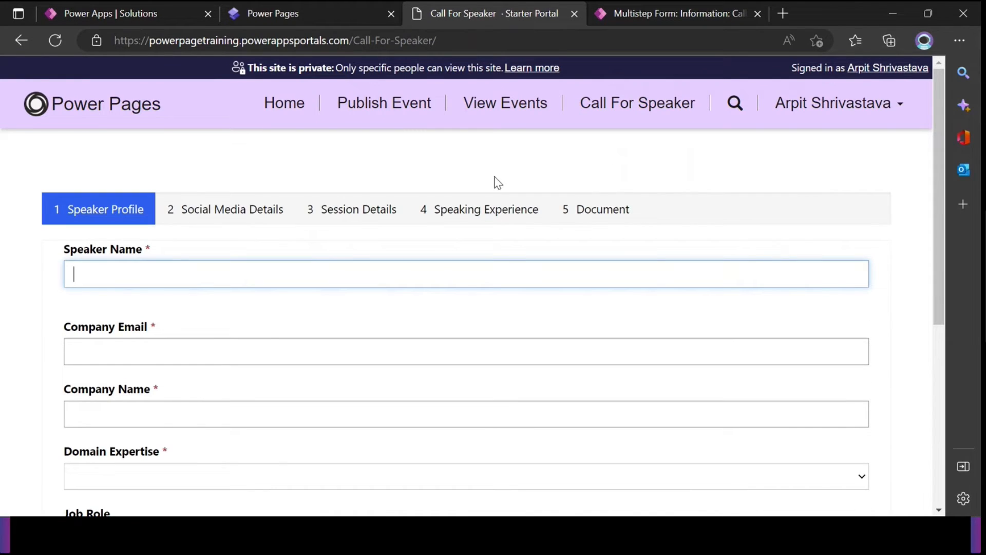
left_click(301, 187)
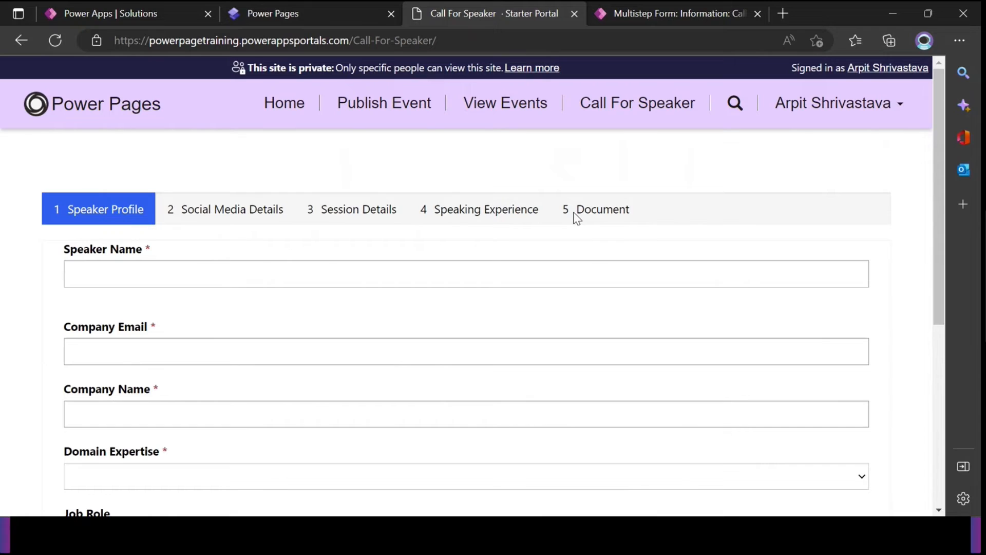
Enter the speaker's name, and fill in the company email and company name Capgemini from a saved browser entry.
left_click(195, 274)
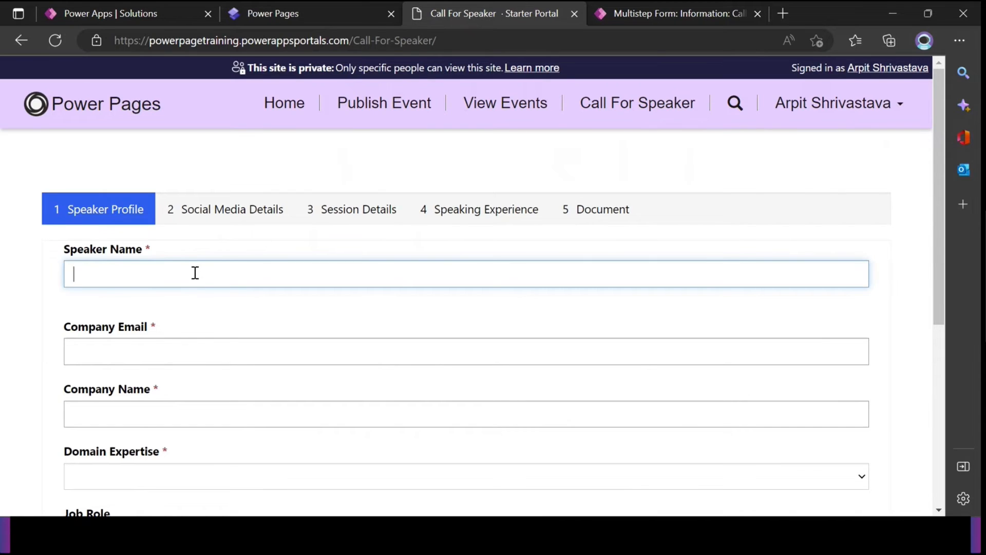
type("Arpit Shrivastava")
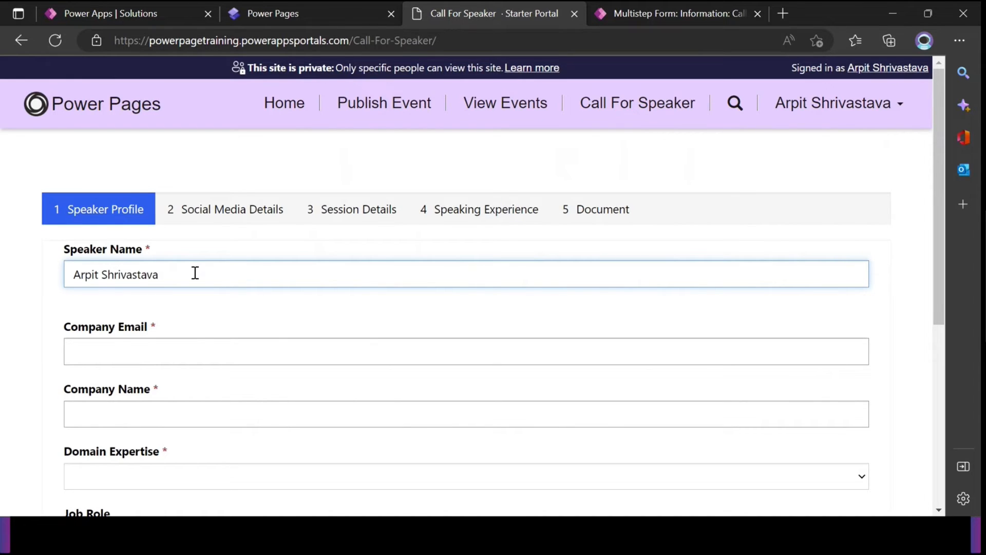
left_click(184, 355)
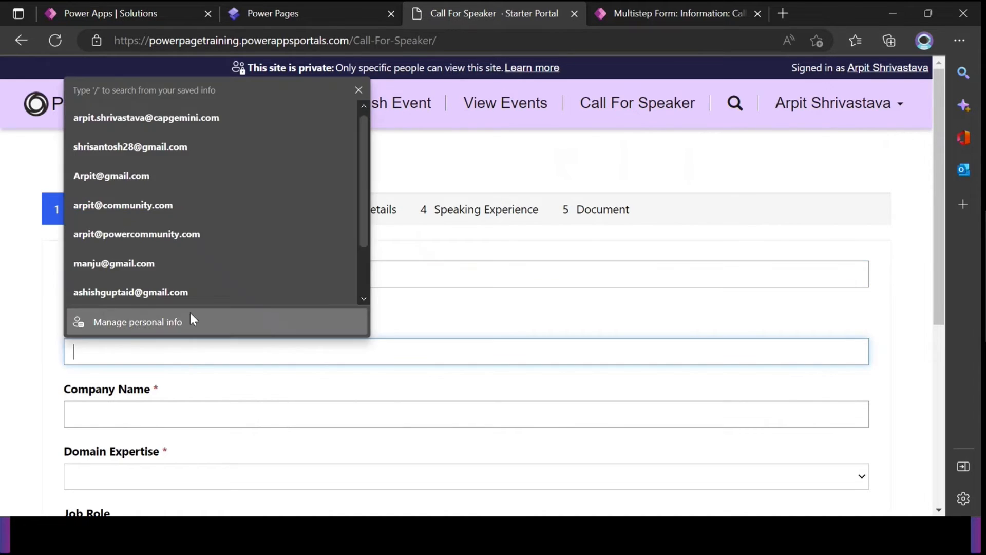
left_click(180, 113)
scroll(214, 348, "down", 3)
scroll(213, 348, "down", 1)
Set Domain Expertise to Power Platform and Job Role to Architect in the speaker form.
left_click(143, 271)
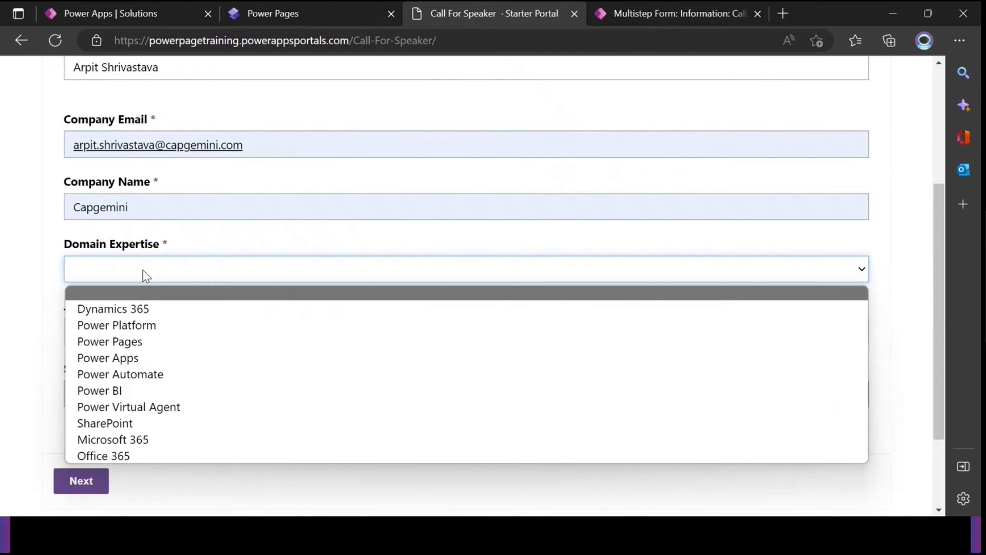
left_click(152, 326)
left_click(179, 335)
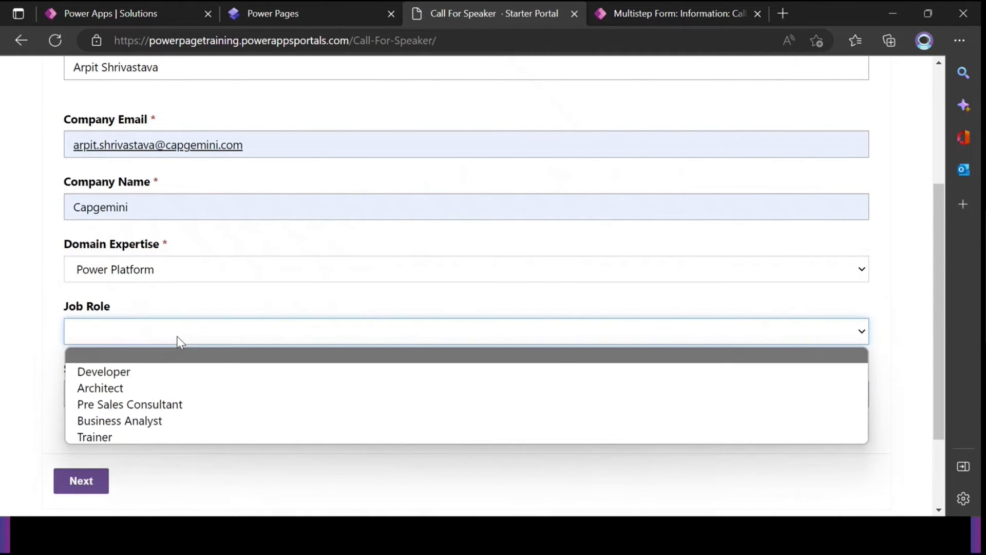
left_click(143, 389)
scroll(252, 389, "down", 2)
scroll(242, 383, "up", 5)
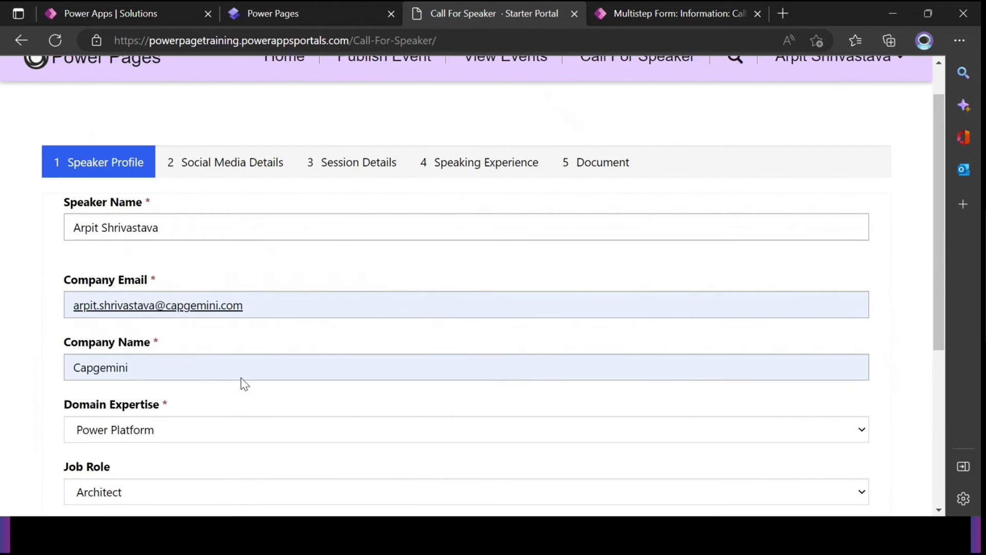
scroll(242, 383, "down", 3)
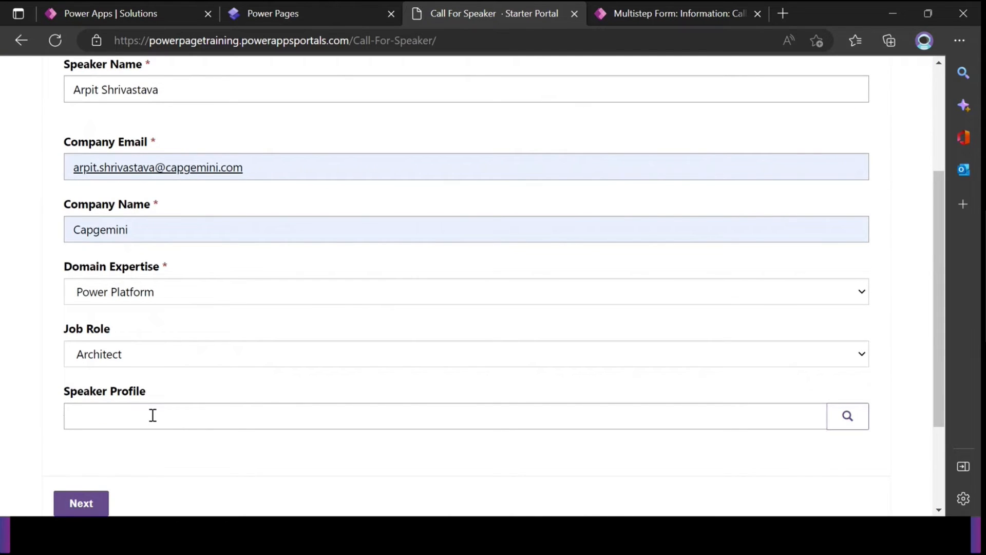
Review the first form step and check which contact records the Speaker Profile lookup offers, without selecting one.
left_click(152, 415)
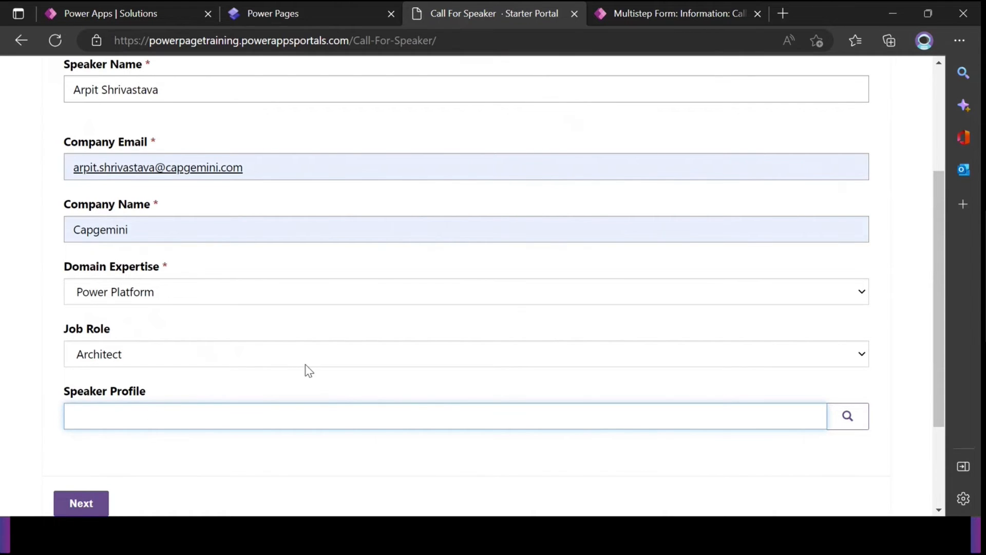
scroll(533, 315, "up", 3)
scroll(346, 246, "down", 4)
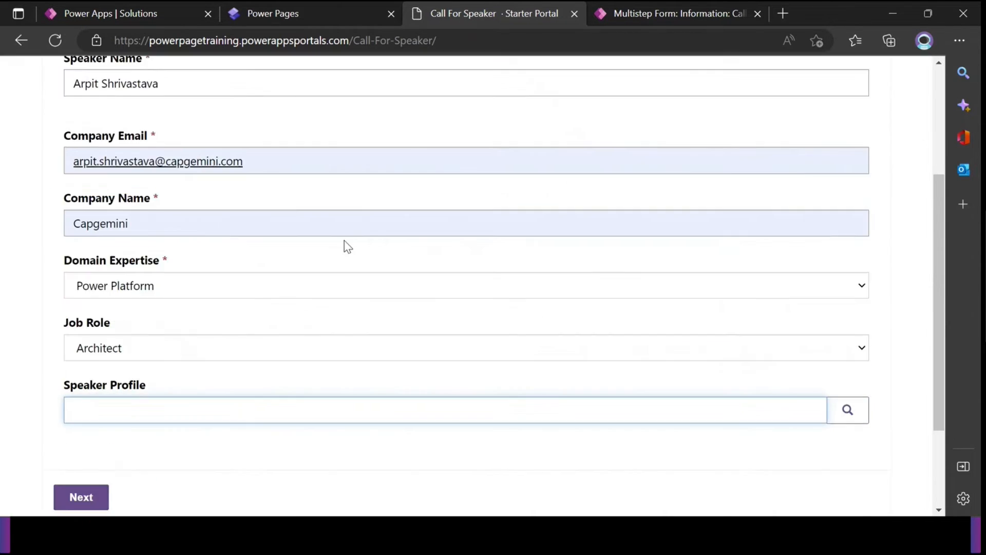
scroll(222, 300, "up", 3)
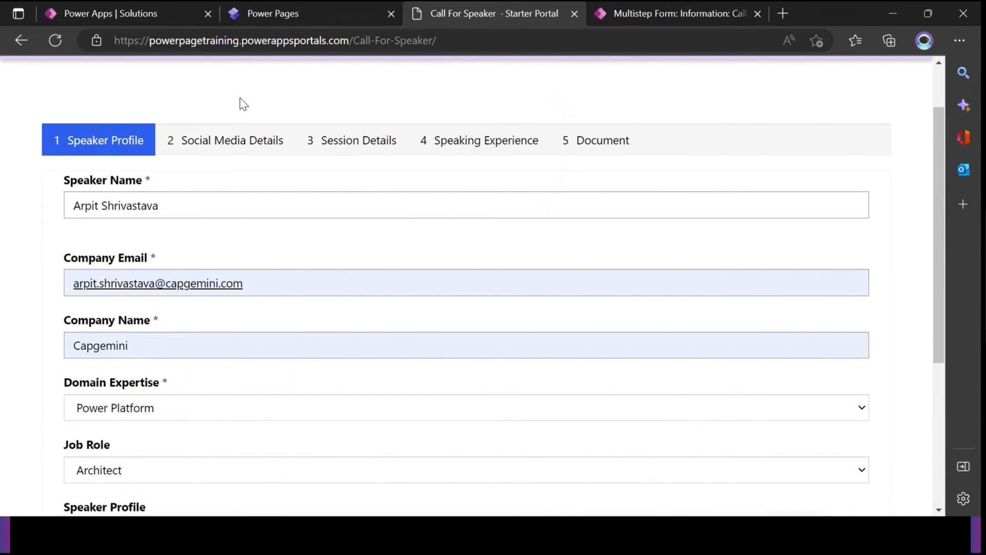
scroll(331, 317, "up", 2)
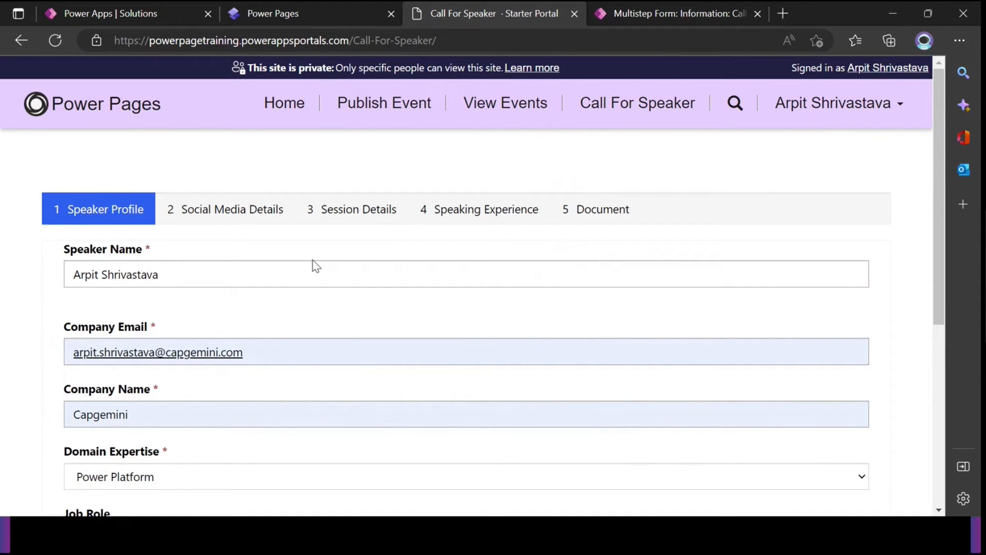
scroll(319, 288, "down", 4)
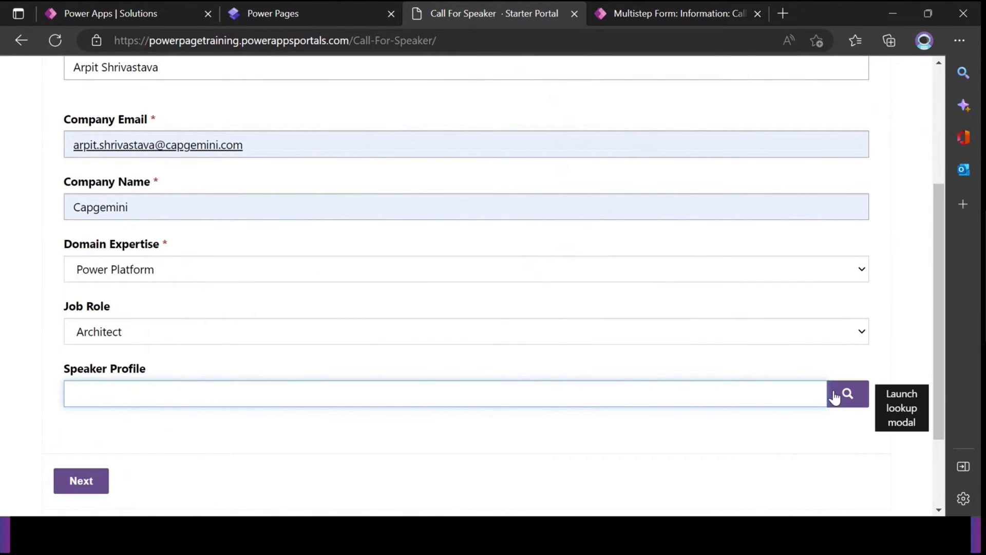
left_click(429, 431)
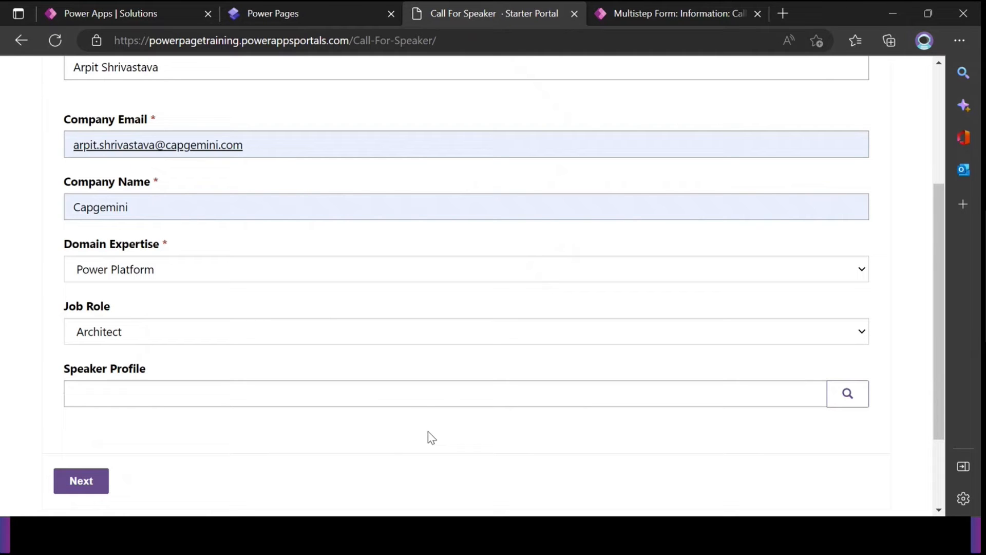
left_click(838, 397)
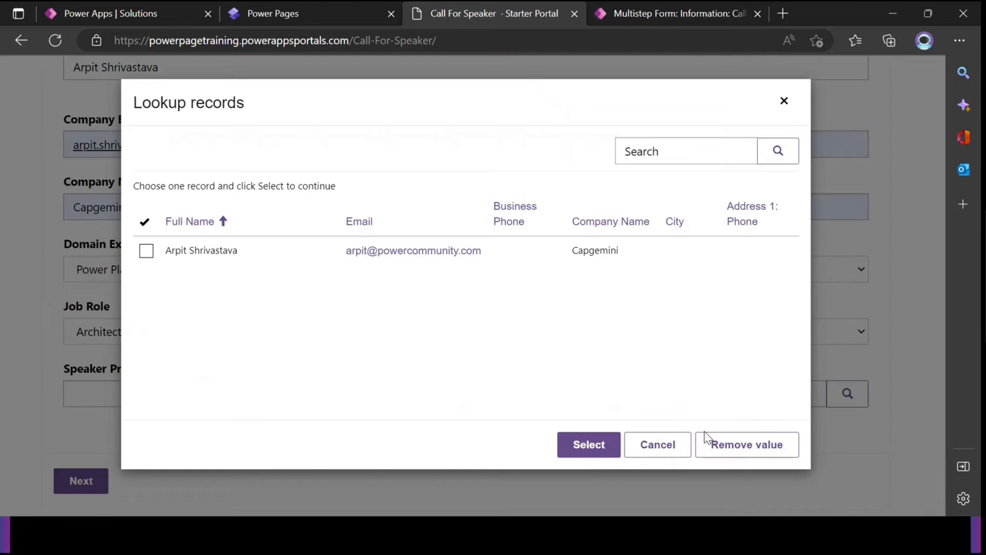
left_click(677, 454)
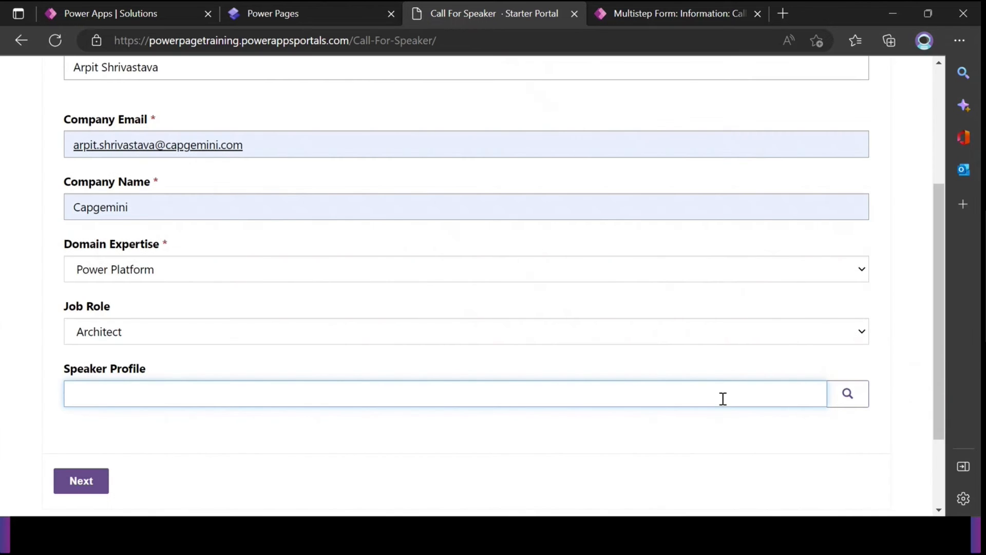
Mark the contact record in the Speaker Profile lookup to inspect it, and close the lookup without choosing a value.
scroll(719, 398, "up", 4)
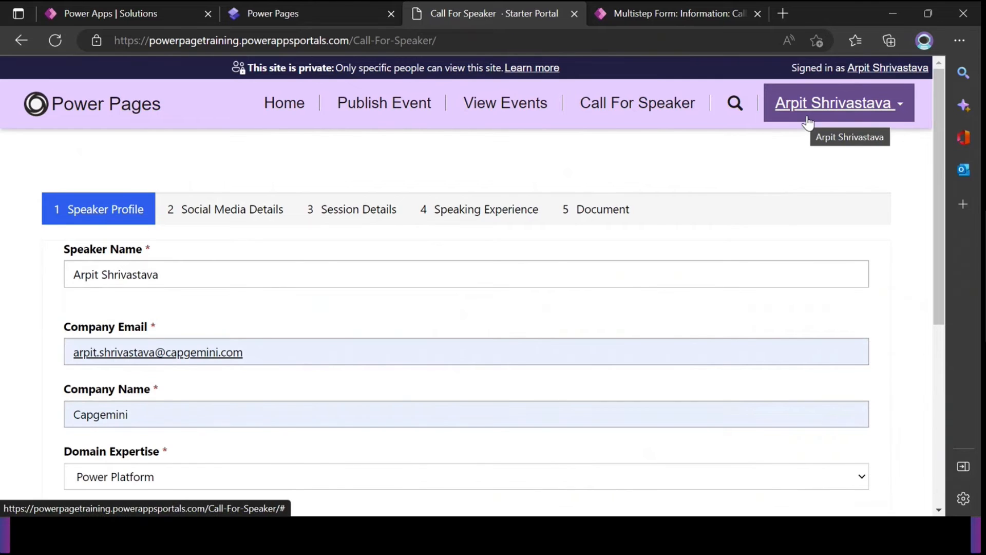
scroll(700, 355, "down", 5)
left_click(844, 281)
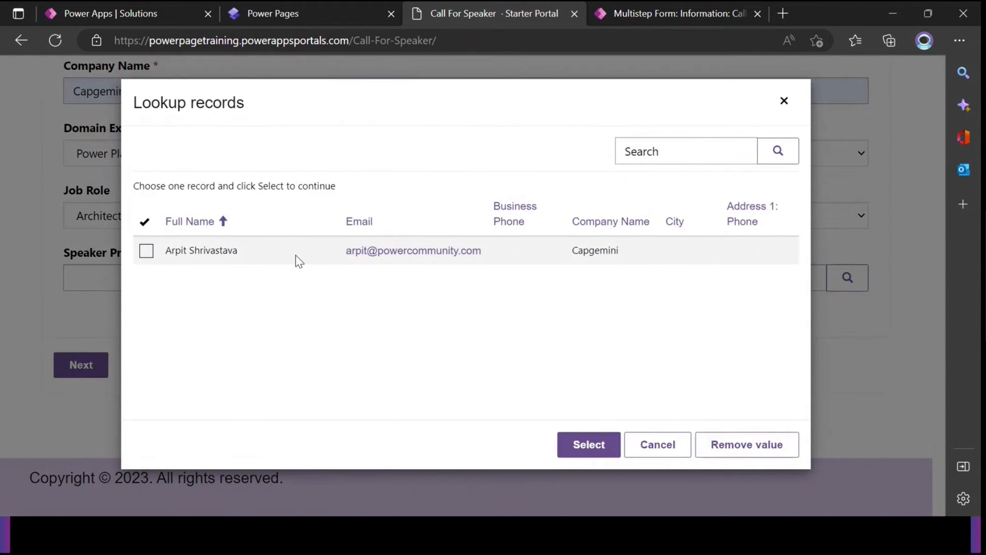
left_click(290, 260)
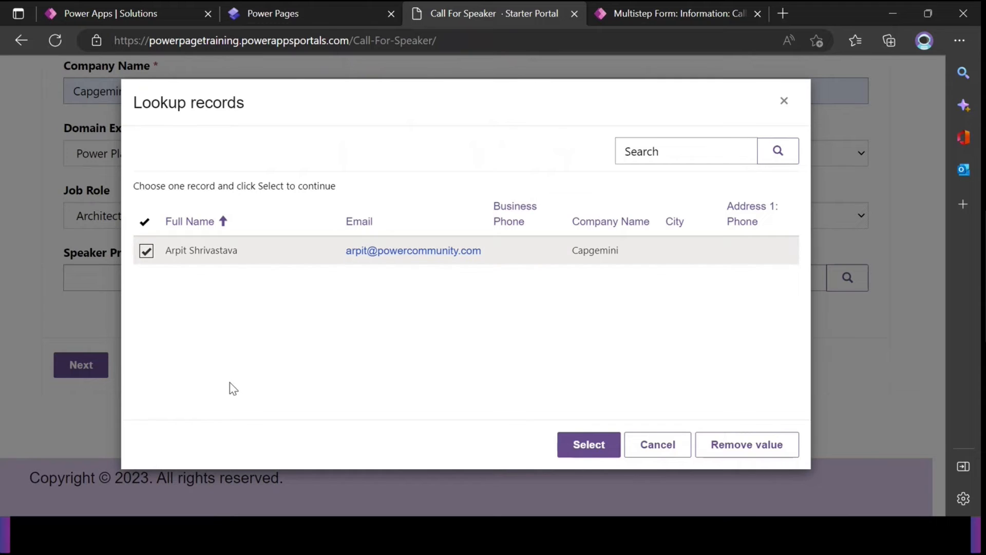
left_click(658, 453)
Switch to the Power Pages design studio and examine the access type of the Contact table permission in the site setup.
left_click(303, 13)
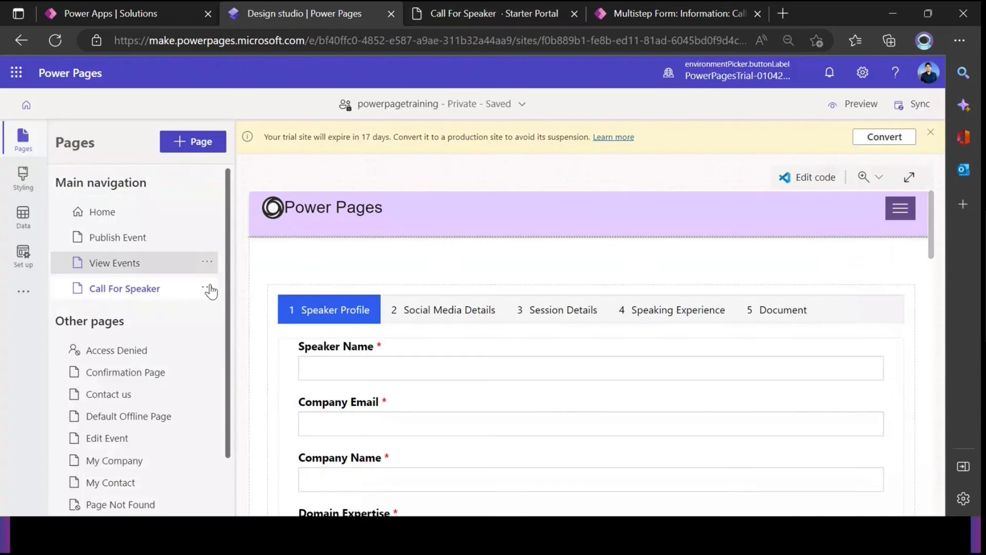
left_click(26, 257)
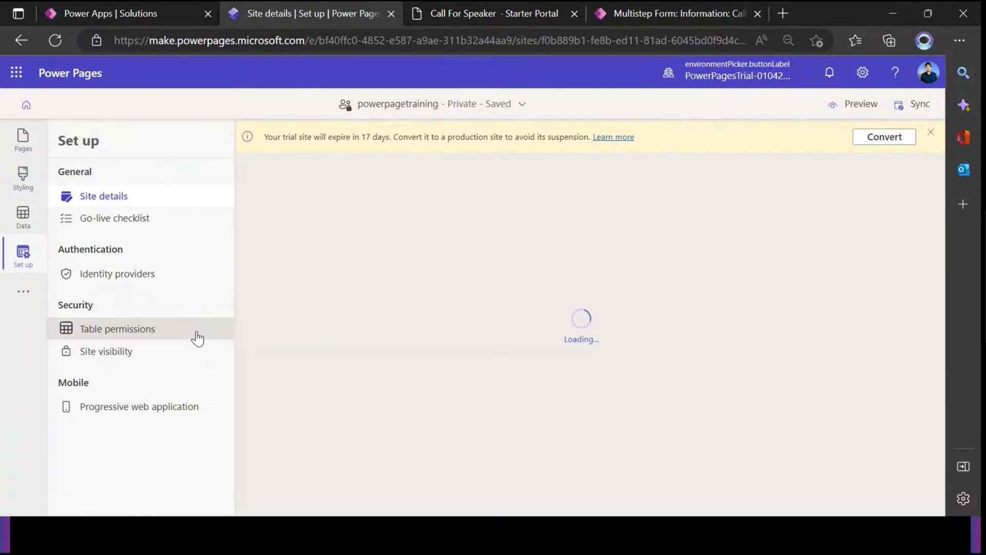
left_click(124, 337)
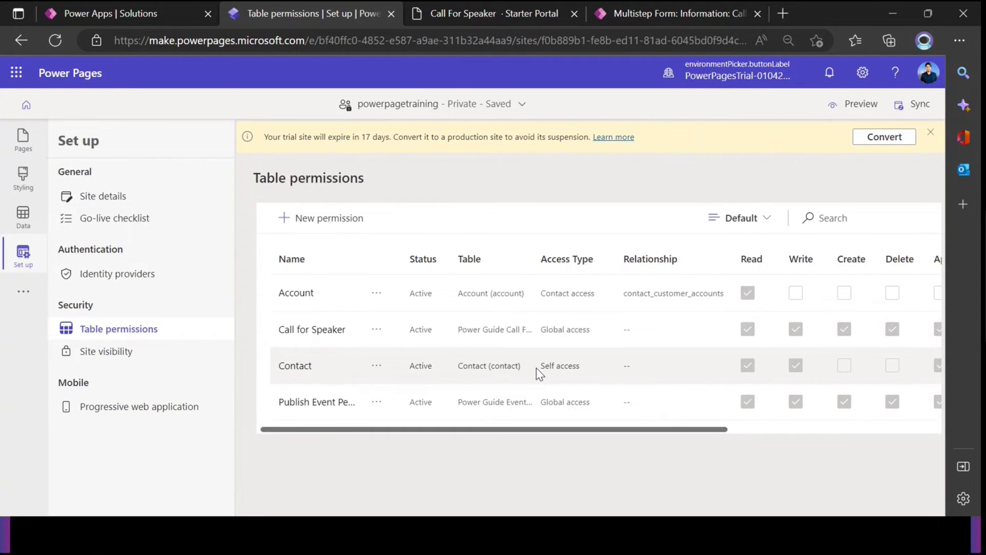
left_click_drag(536, 367, 585, 370)
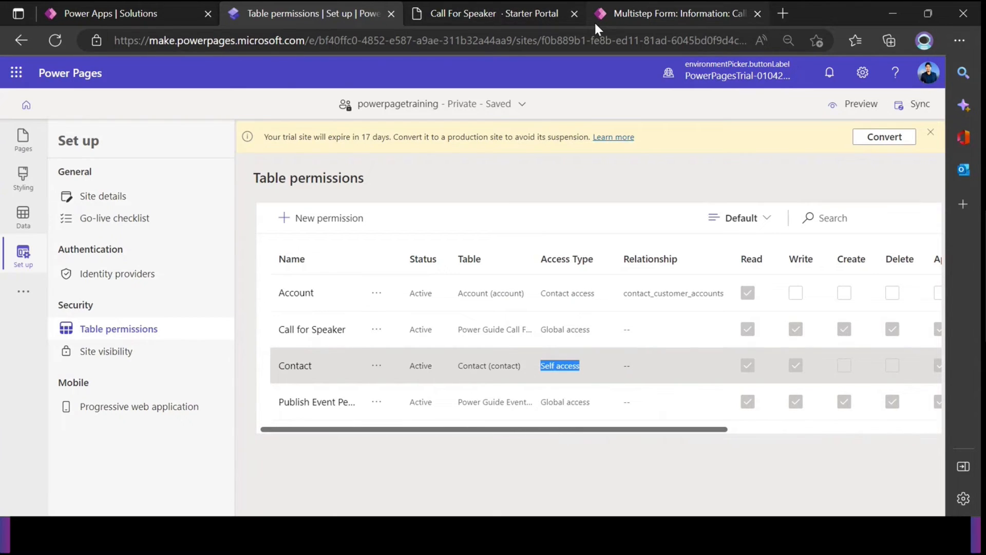
Return to the Call For Speaker page and recheck the Speaker Profile lookup's contact records, cancelling without a selection.
left_click(504, 14)
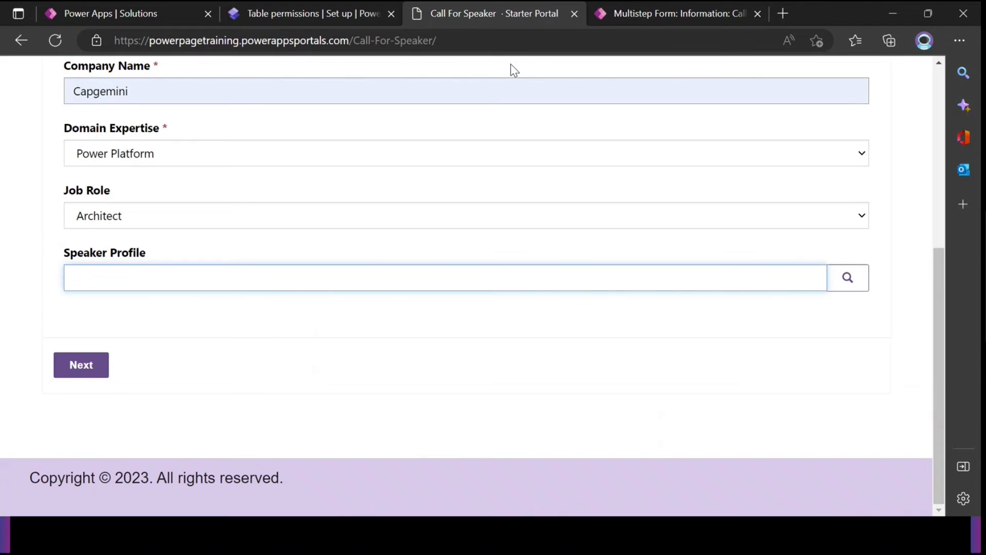
left_click(845, 280)
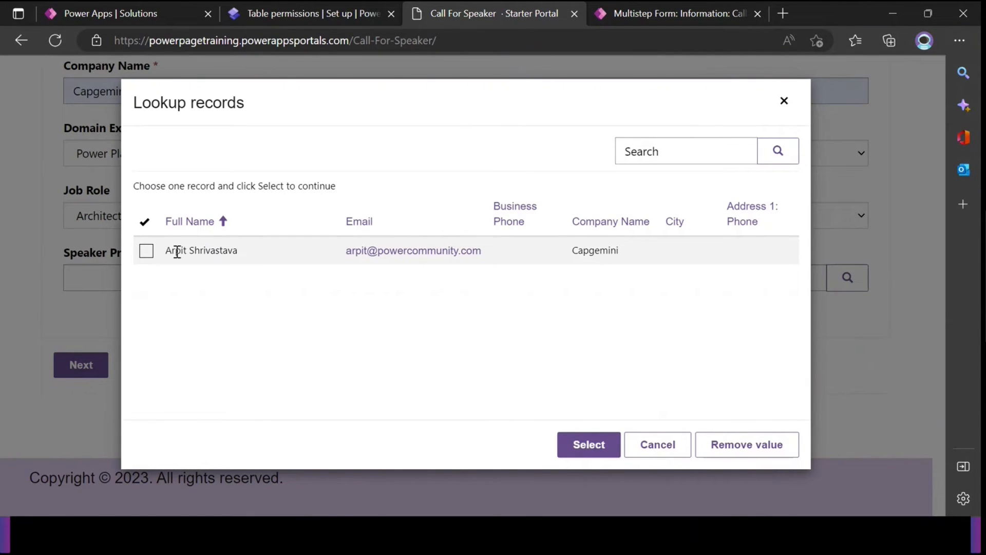
left_click_drag(171, 251, 225, 256)
left_click(225, 255)
left_click(651, 454)
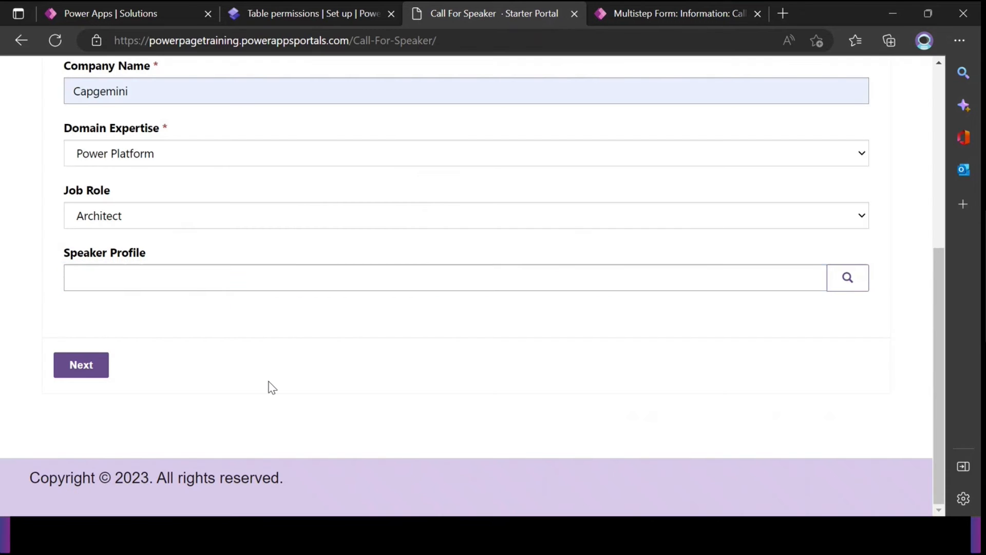
Review the first form step, comparing the empty Speaker Profile field with the signed-in account in the site header.
scroll(237, 375, "up", 3)
scroll(232, 375, "down", 3)
scroll(211, 349, "up", 3)
scroll(211, 349, "down", 3)
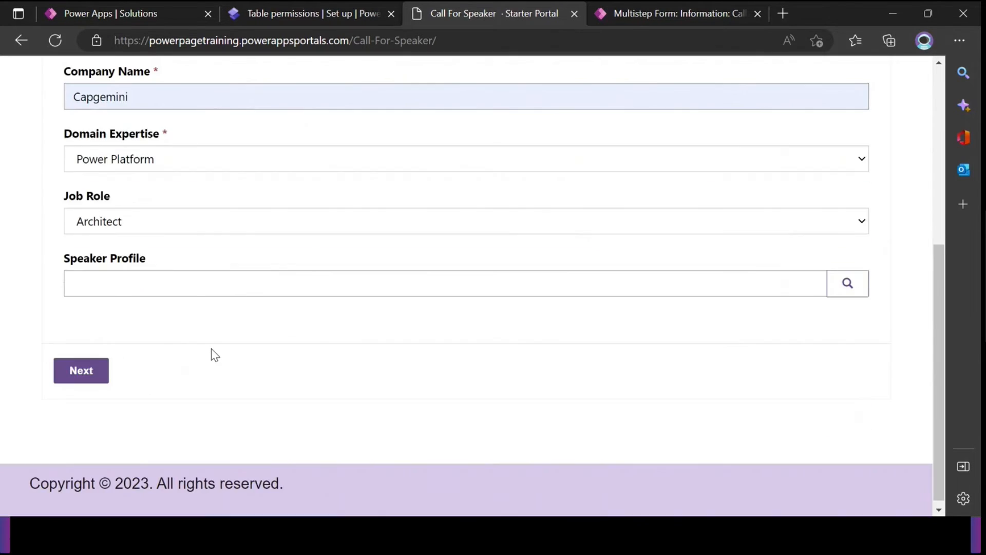
scroll(204, 352, "up", 2)
scroll(204, 354, "down", 1)
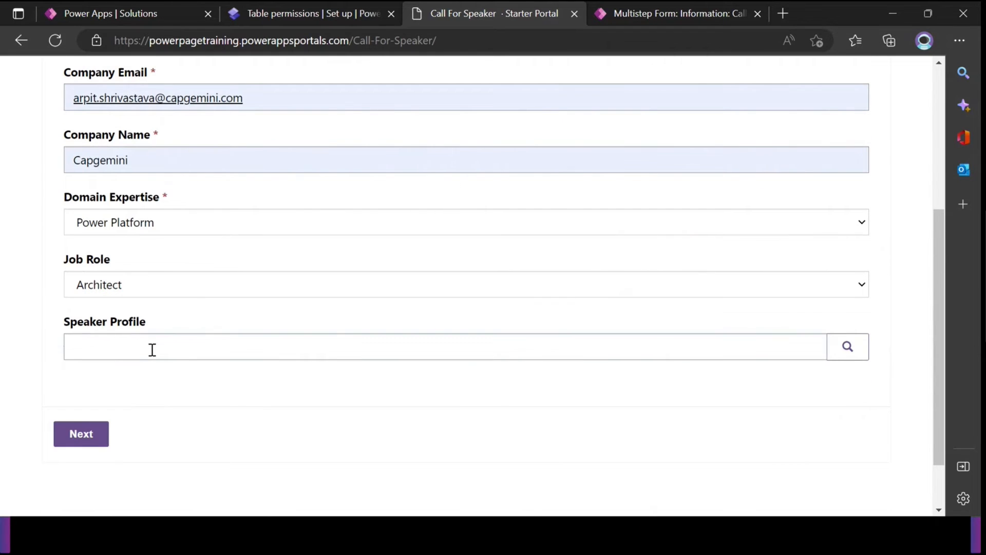
scroll(220, 386, "up", 3)
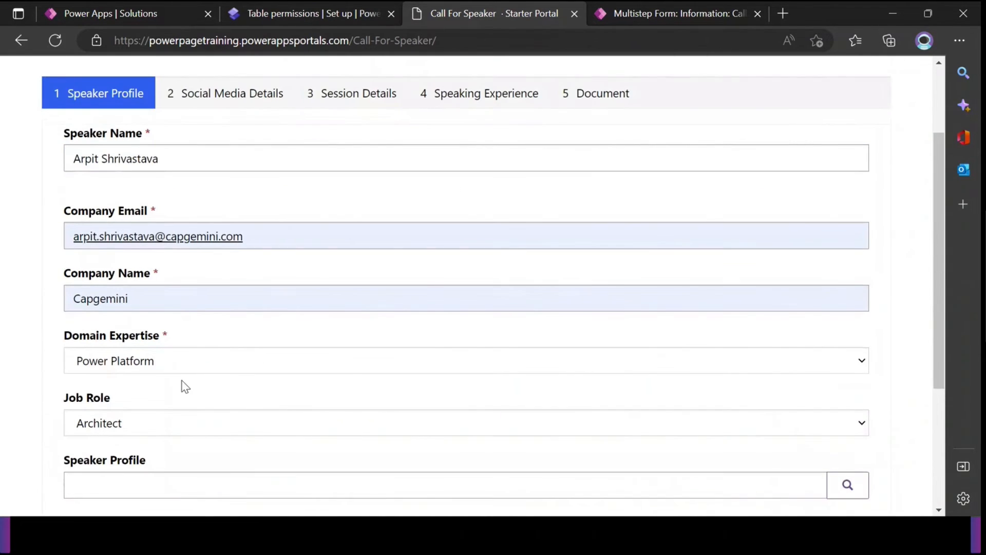
scroll(218, 341, "up", 2)
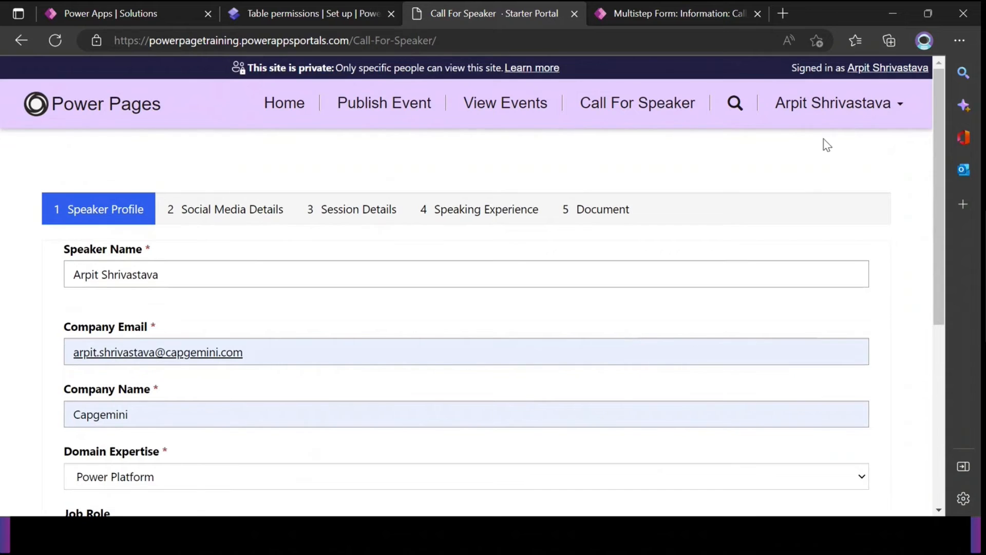
scroll(441, 336, "down", 4)
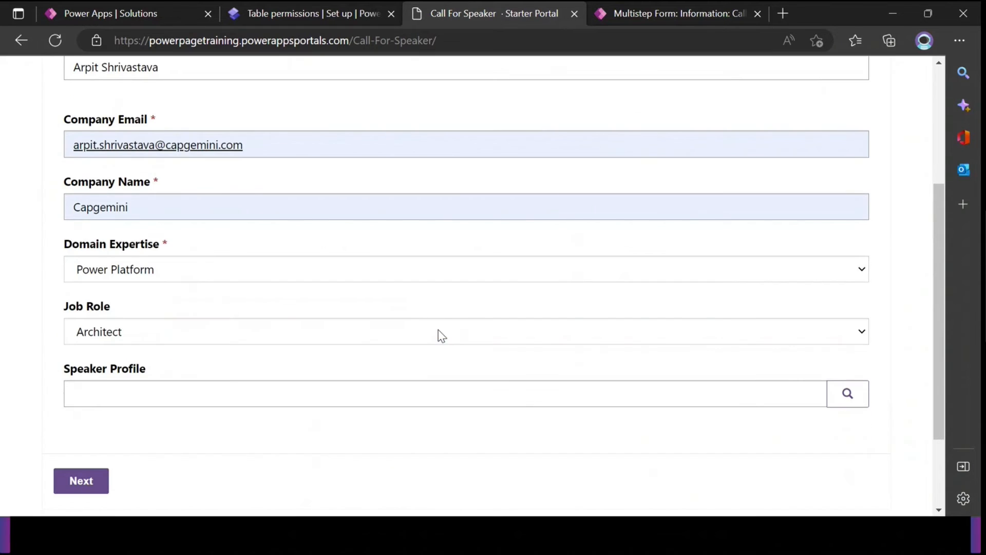
left_click(230, 389)
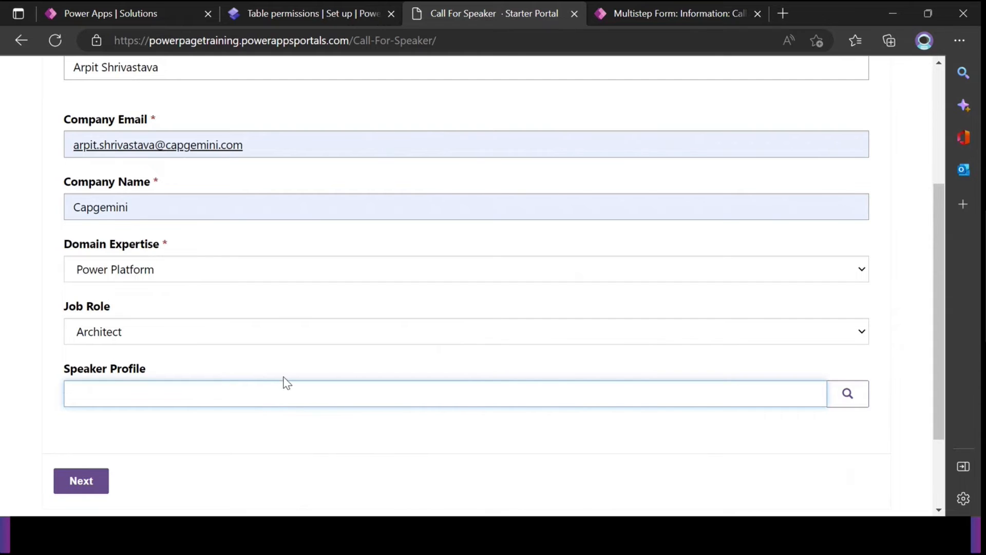
left_click(293, 435)
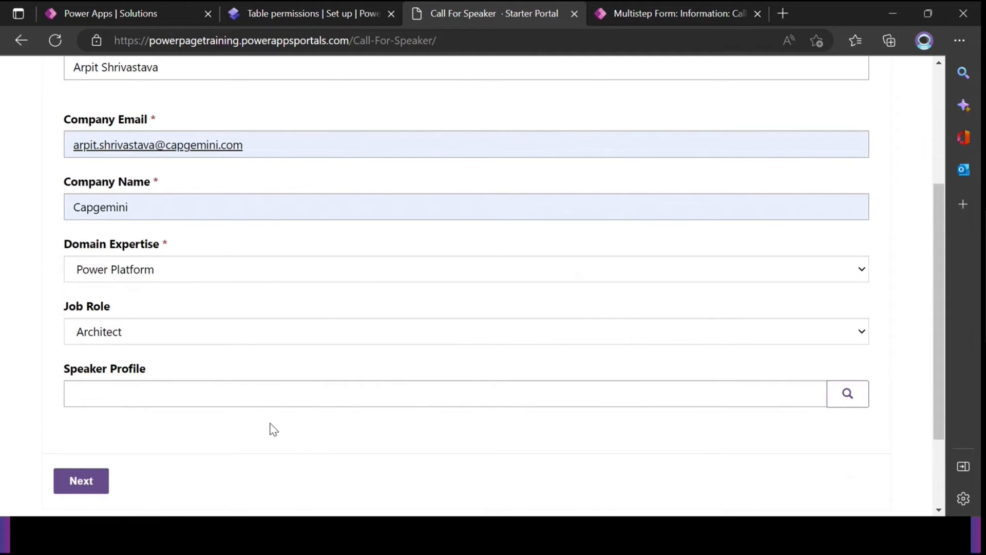
scroll(216, 288, "up", 4)
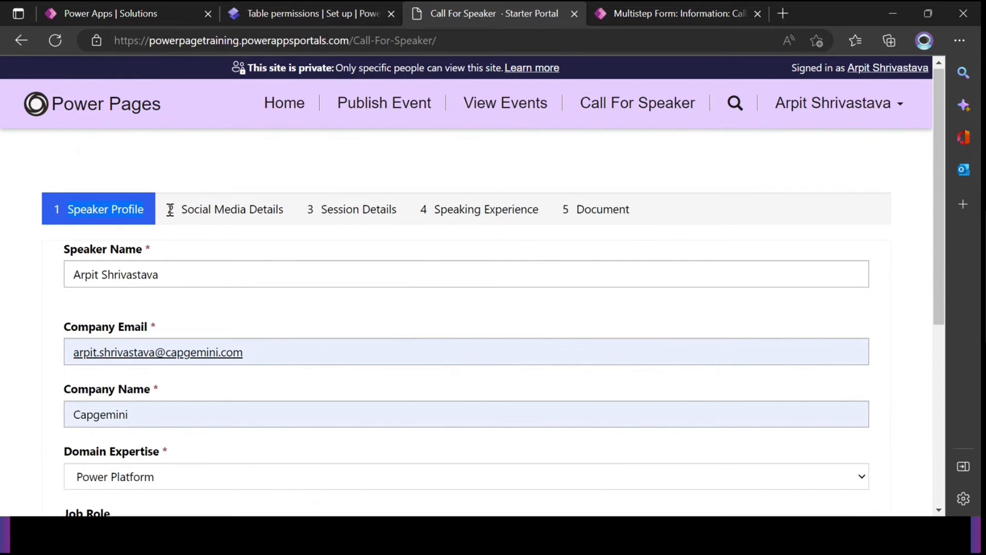
Switch to Portal Management and open the form definition of the Call For Speaker multistep form's start step, Speaker Profile.
left_click(643, 21)
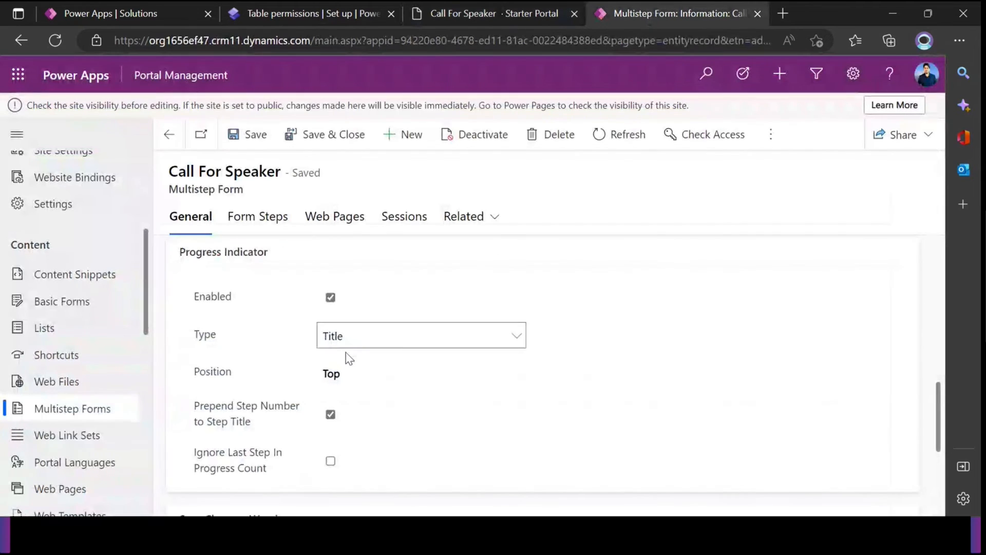
scroll(346, 356, "up", 10)
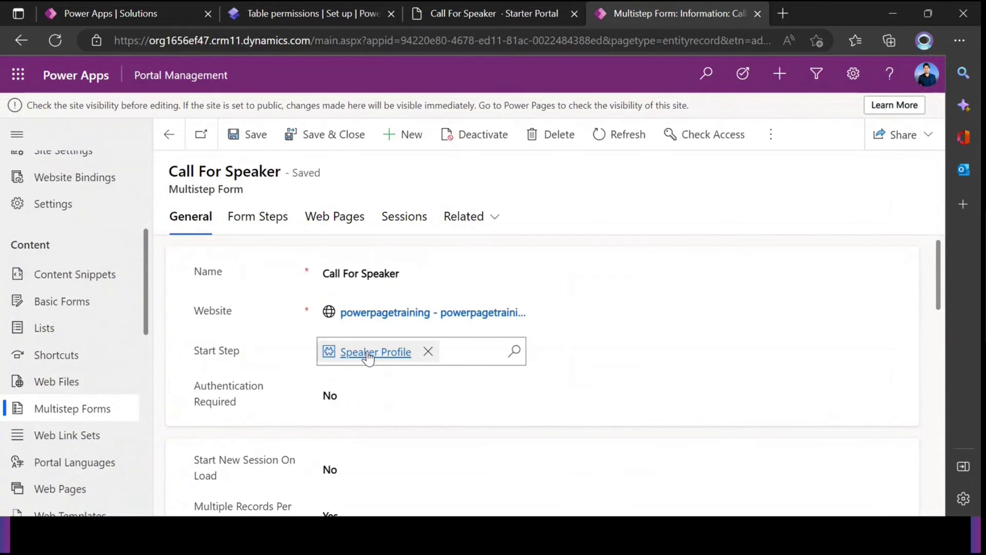
left_click(366, 353)
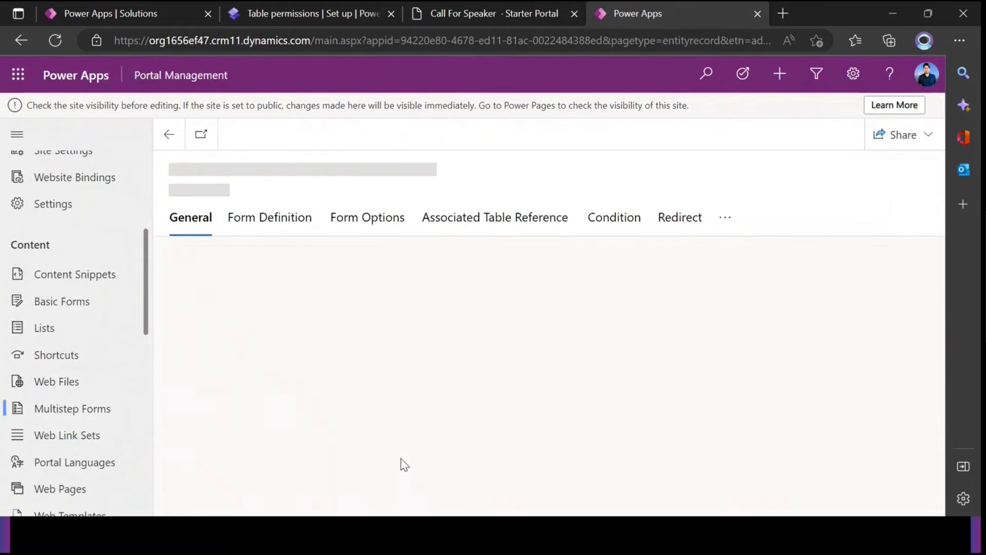
left_click(368, 220)
left_click(292, 226)
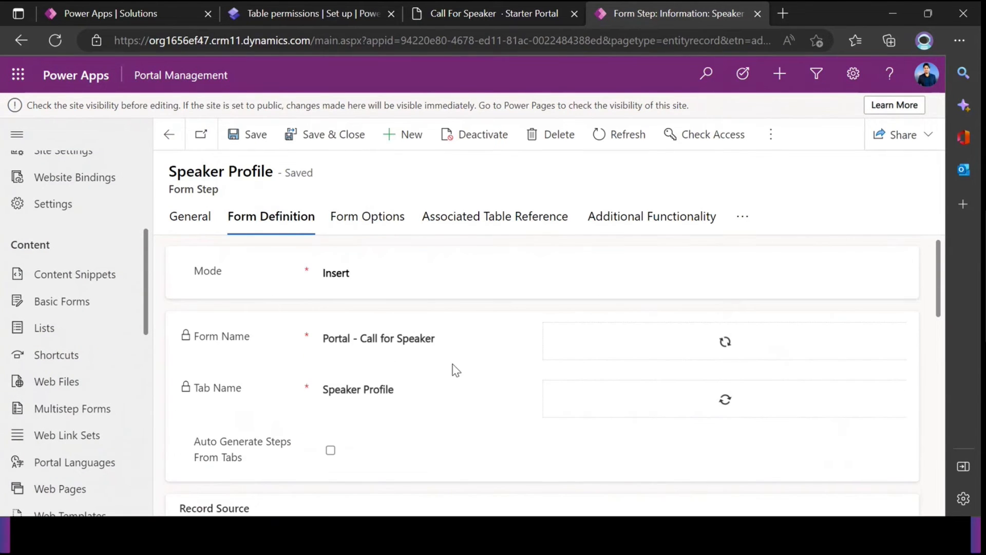
Enable Associate Current Portal User with Speaker Profile (crcf0_speakerprofile) as the portal user lookup column, and save the form step.
scroll(319, 387, "down", 6)
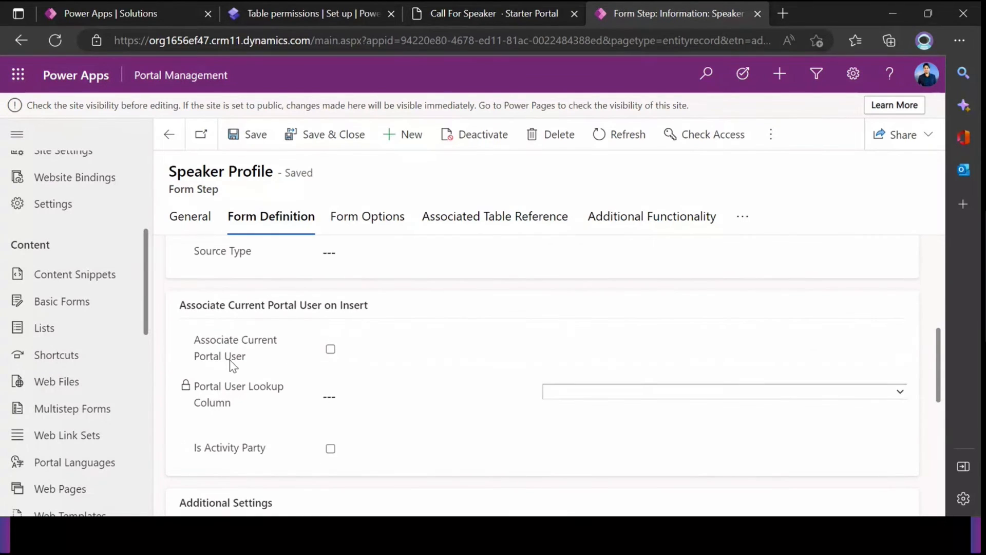
left_click_drag(195, 340, 265, 358)
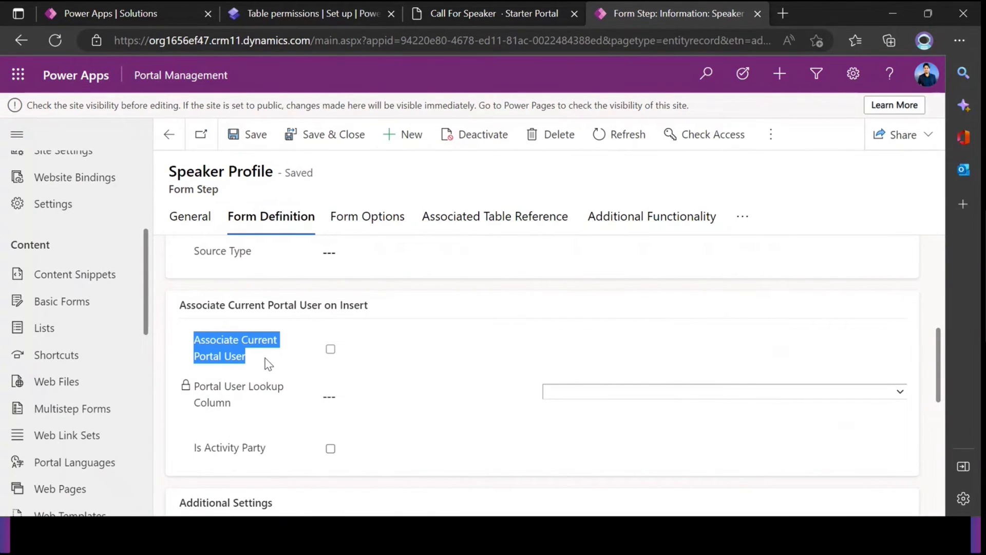
left_click(330, 350)
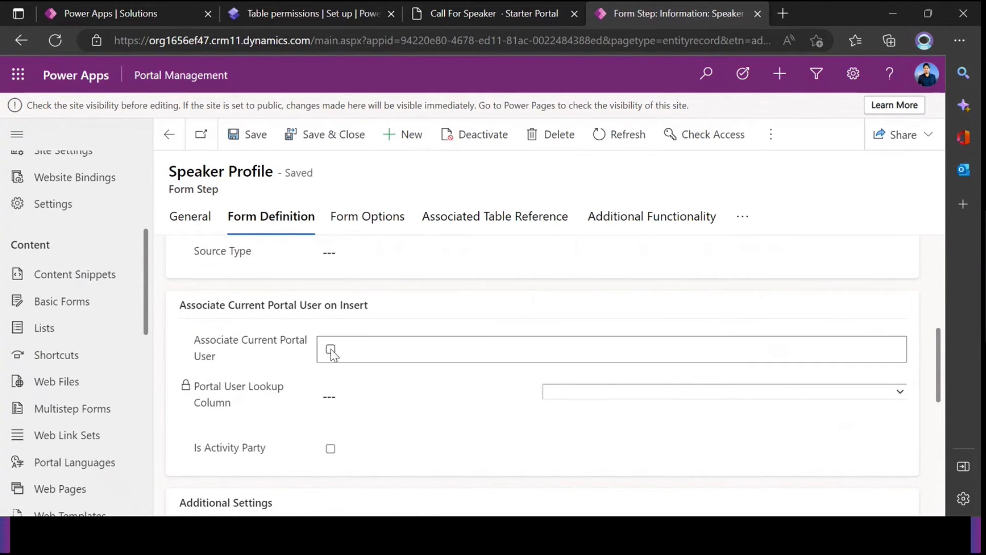
left_click(330, 350)
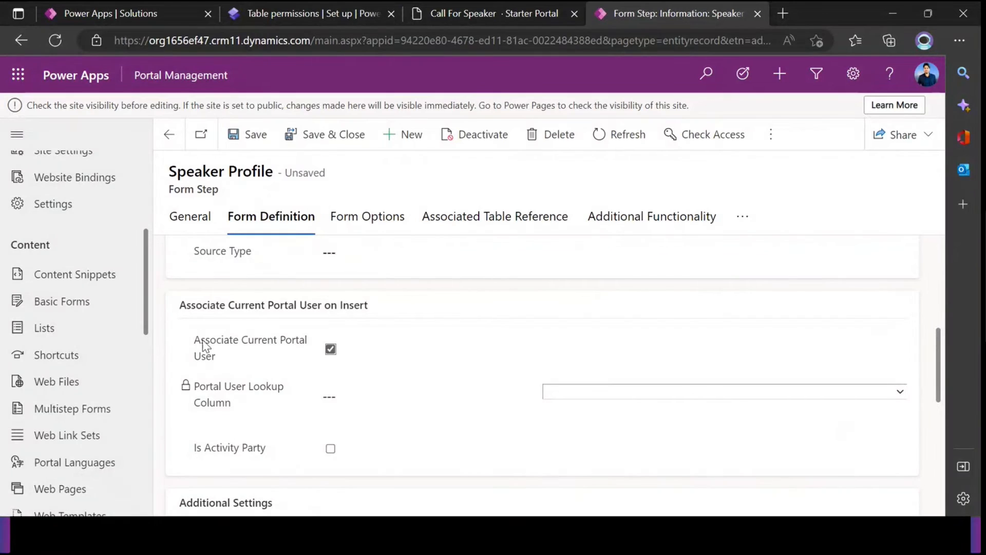
left_click(568, 391)
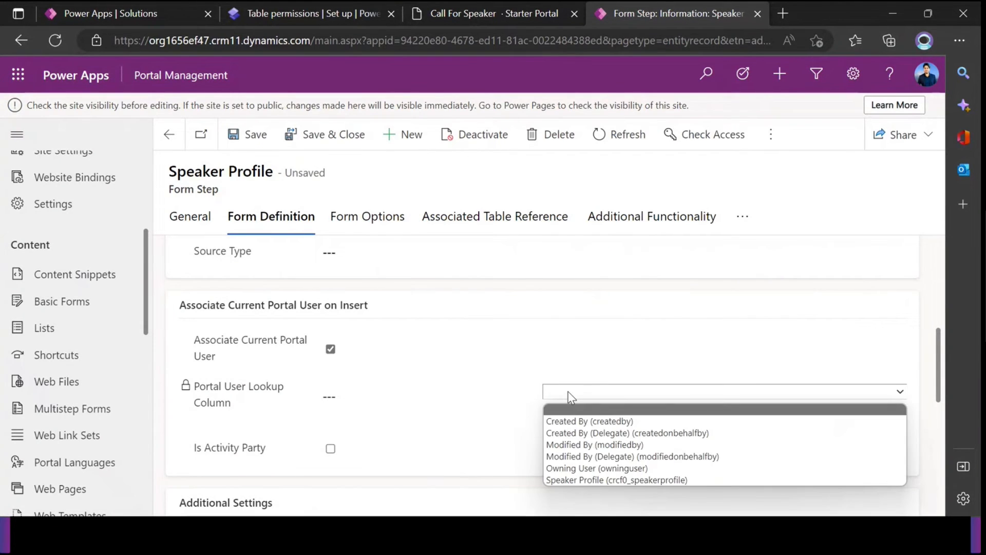
left_click(574, 480)
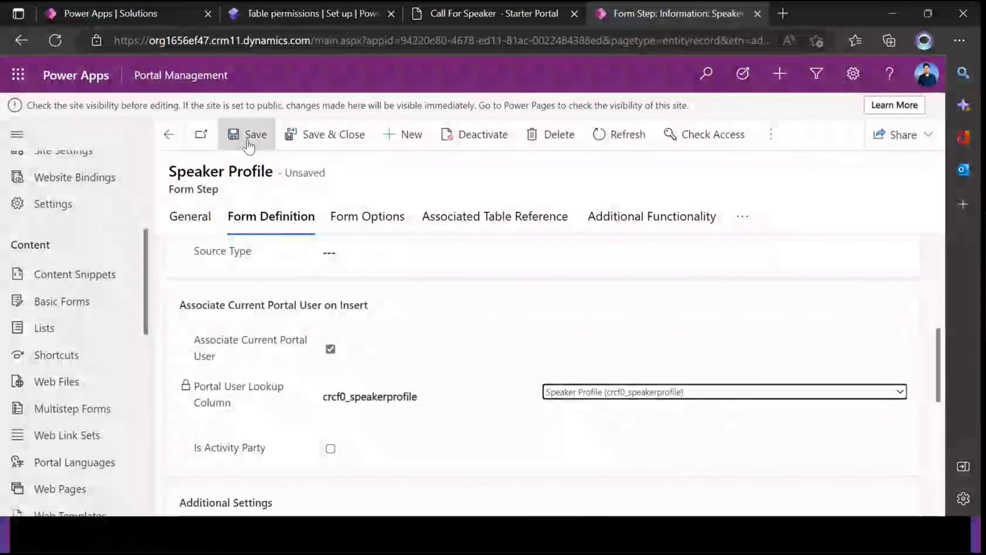
left_click(248, 136)
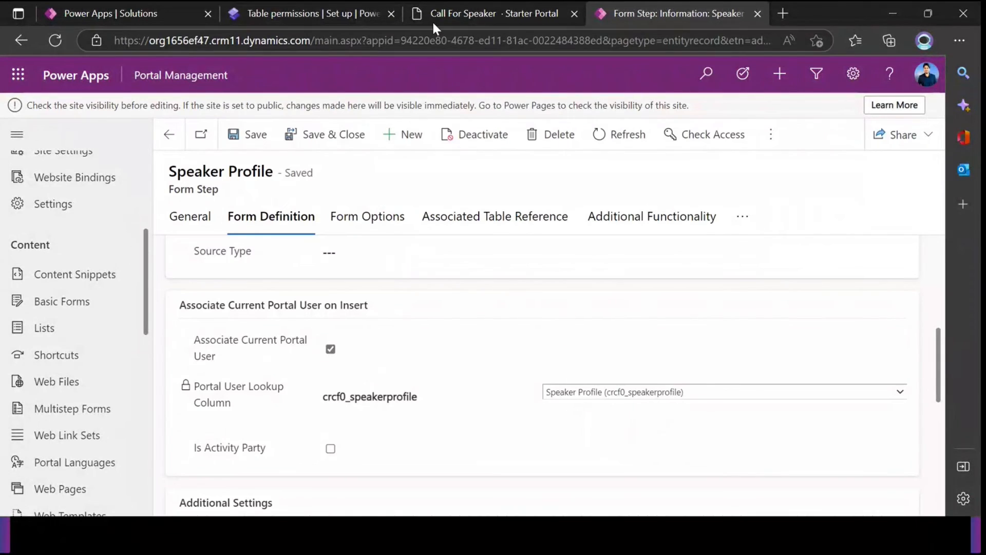
Switch to the Power Pages design studio, sync the site configuration, and preview the site on desktop.
left_click(325, 11)
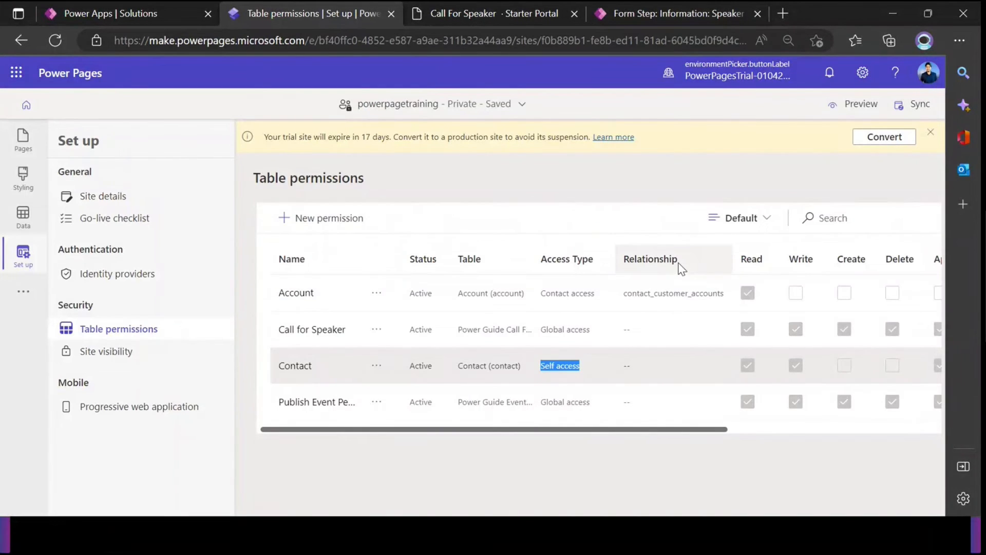
left_click(909, 117)
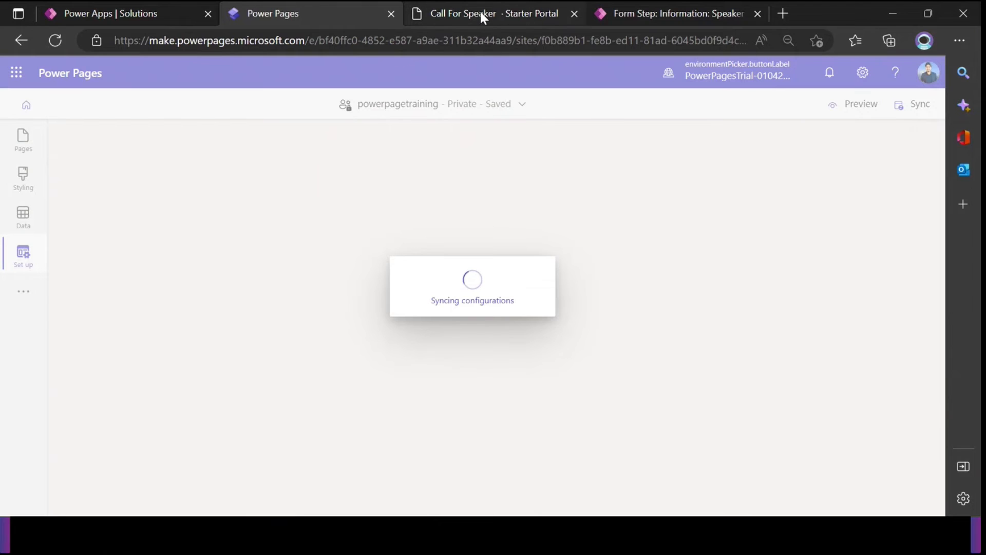
mouse_move(479, 9)
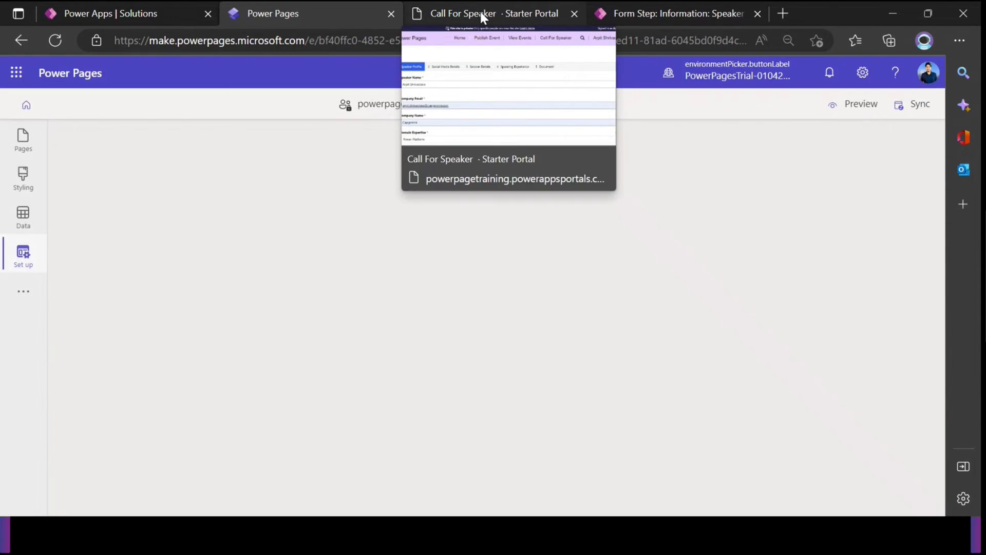
left_click(852, 104)
left_click(779, 146)
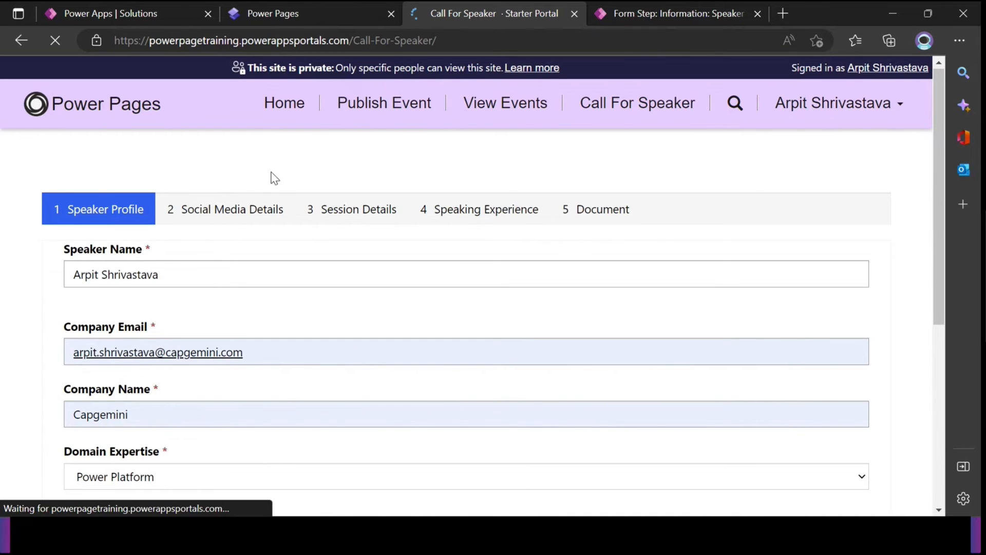
Inspect the Speaker Profile field in the reloaded Call For Speaker form and return to the form's first field.
scroll(144, 360, "down", 5)
left_click(118, 322)
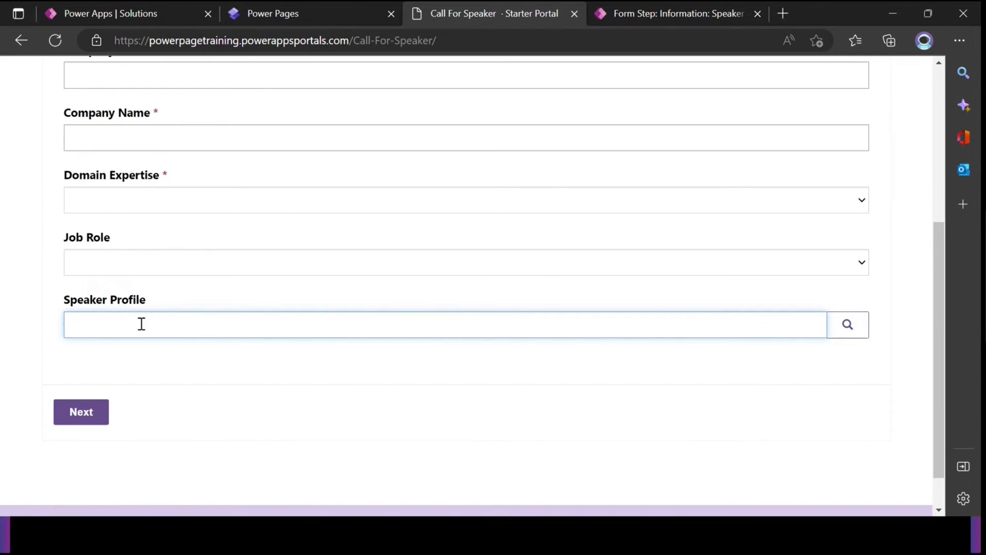
scroll(462, 313, "up", 5)
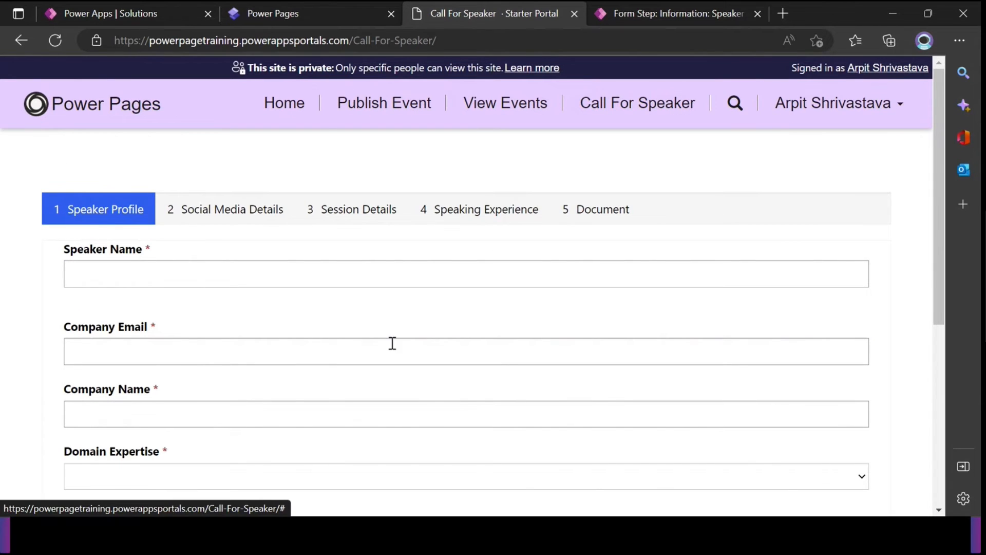
Fill in the speaker's full name and company email, with Capgemini as the company name, on the Speaker Profile step.
scroll(390, 341, "down", 3)
scroll(389, 341, "up", 3)
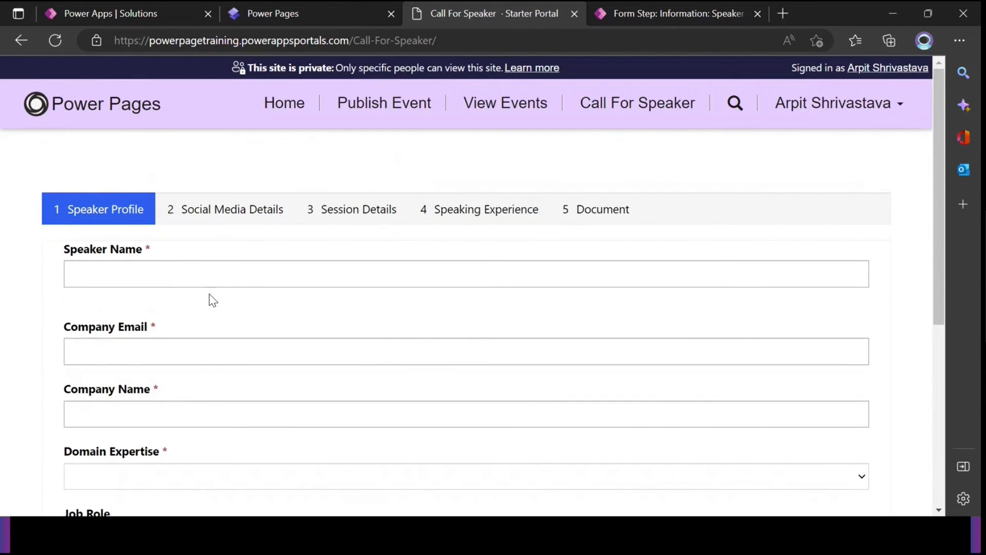
left_click(194, 266)
type("A")
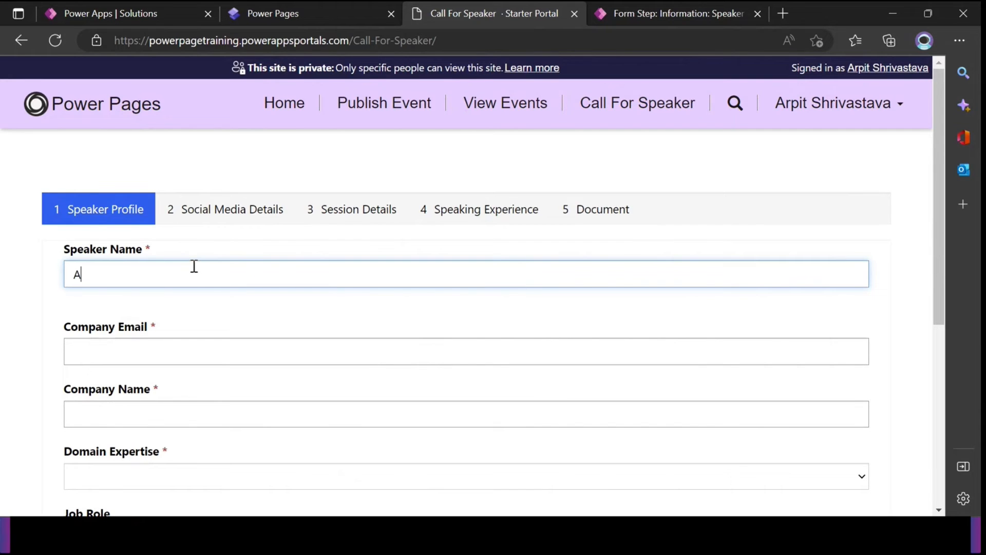
type("rpit Shrivastava")
left_click(183, 353)
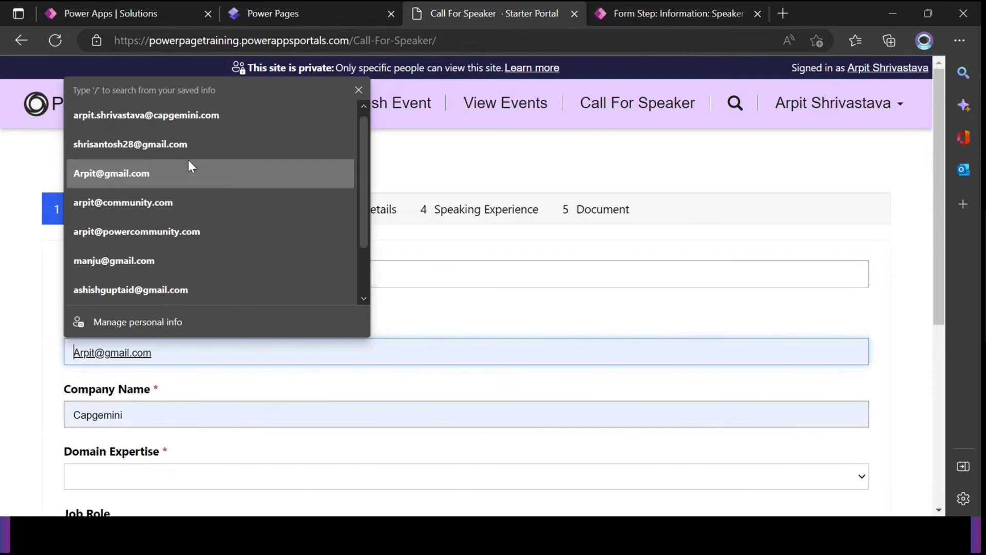
left_click(179, 120)
scroll(139, 347, "down", 3)
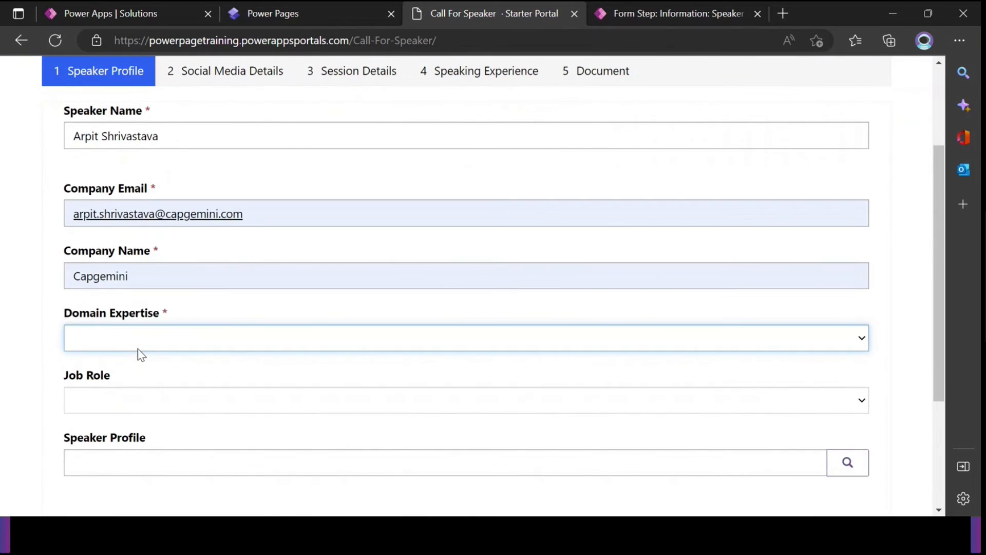
Set Domain Expertise to Power Pages and Job Role to Business Analyst, leave Speaker Profile empty, and advance to the following form step.
left_click(137, 348)
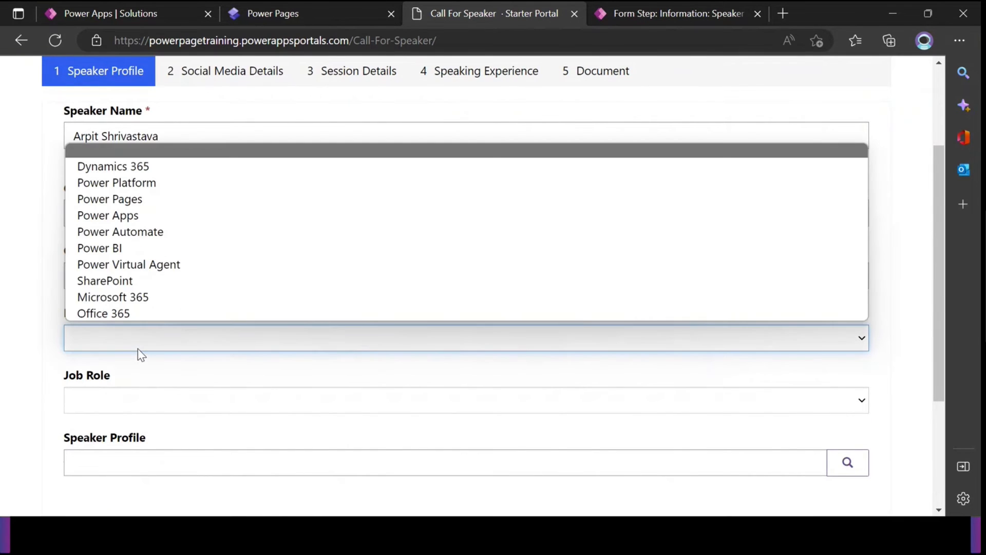
left_click(144, 202)
scroll(156, 337, "down", 3)
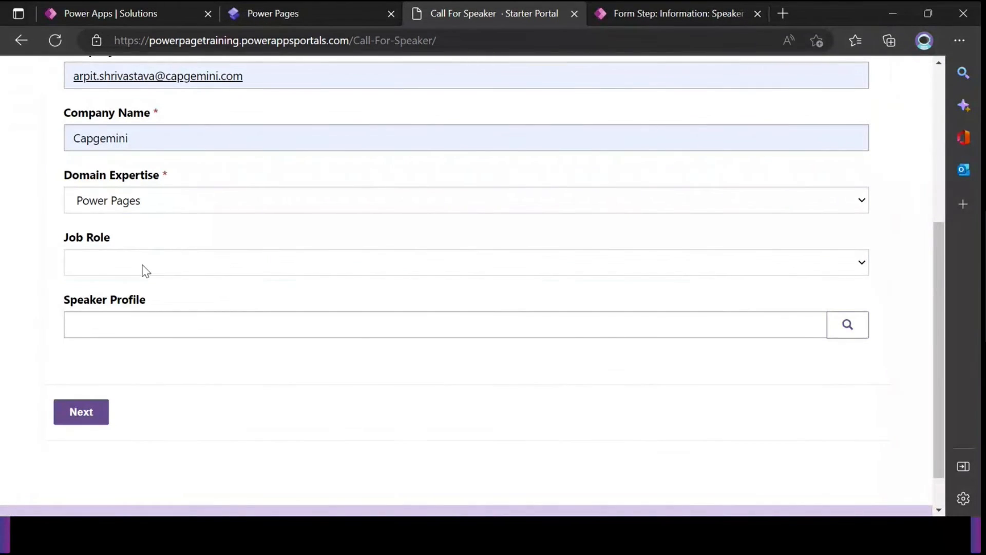
left_click(146, 271)
left_click(138, 351)
left_click(135, 326)
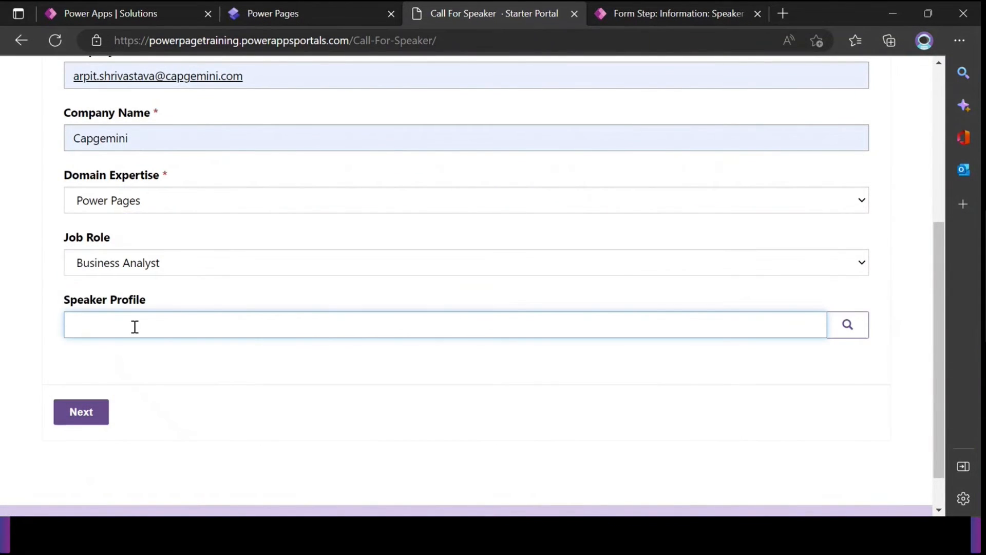
left_click(81, 413)
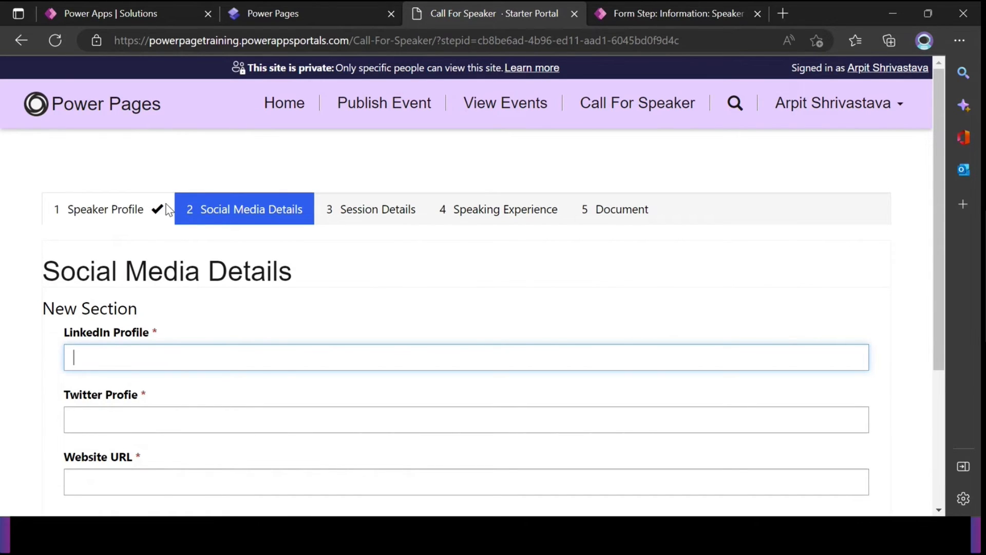
Review the Social Media Details step and return to the Speaker Profile step.
left_click_drag(202, 214, 296, 215)
scroll(340, 248, "down", 4)
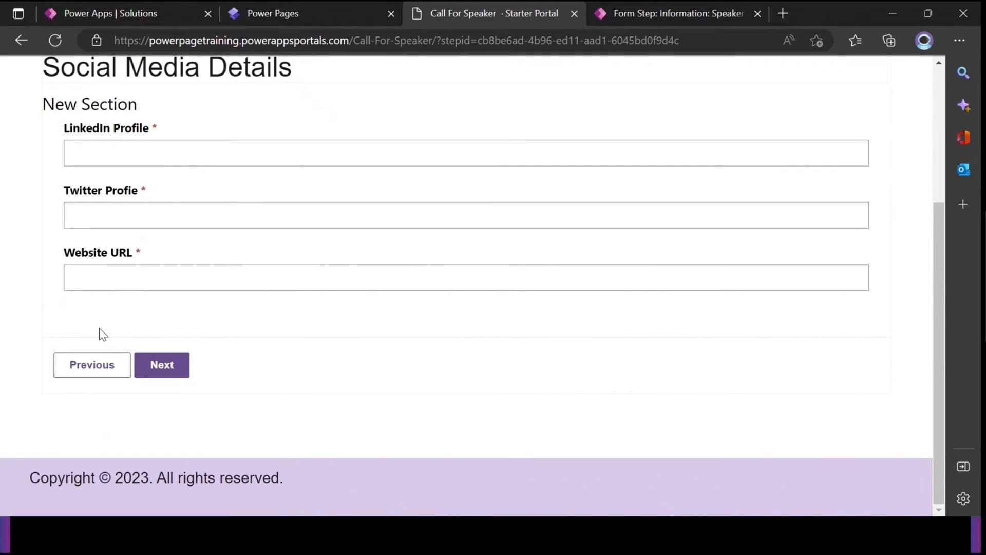
left_click(91, 369)
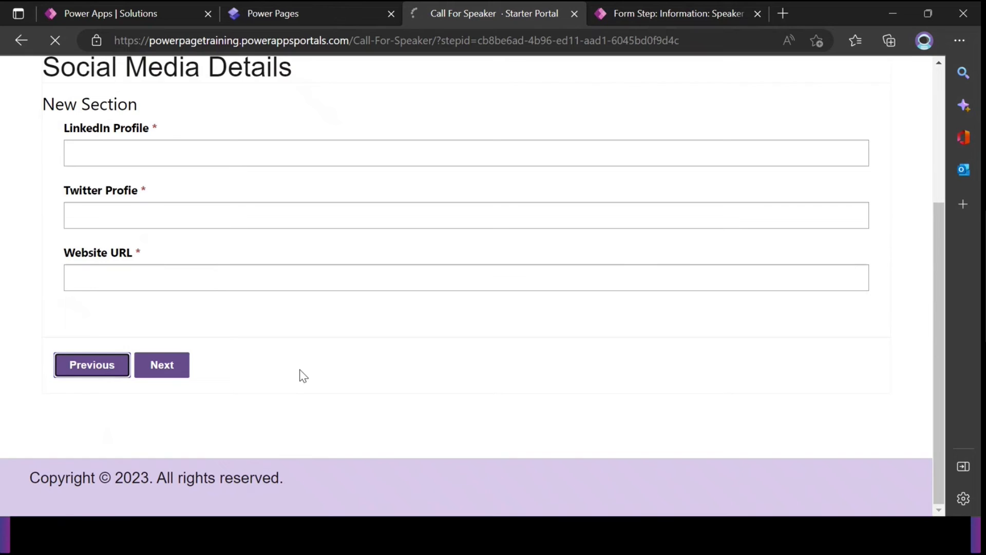
Examine the Speaker Profile lookup on the reloaded step and compare it with the signed-in portal user.
scroll(294, 347, "down", 5)
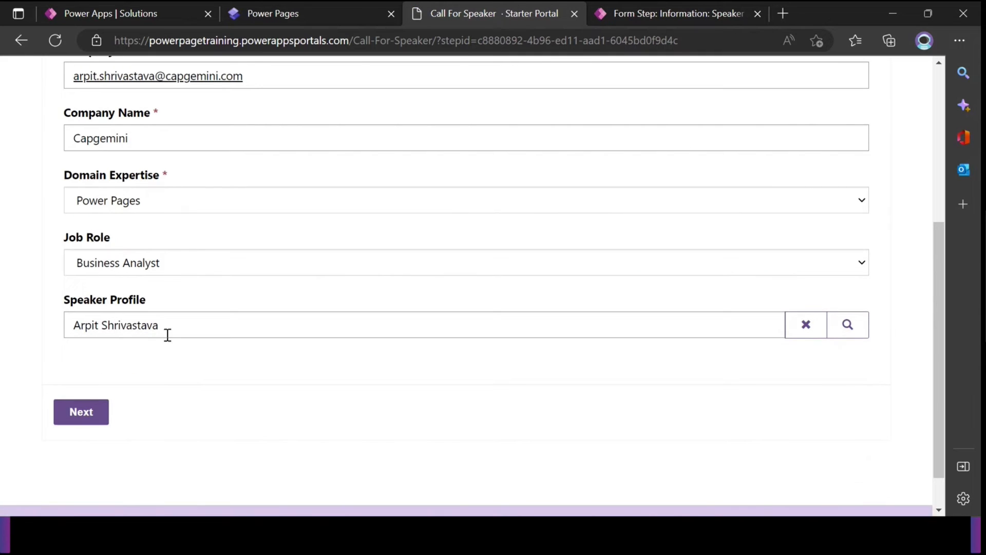
scroll(704, 277, "up", 5)
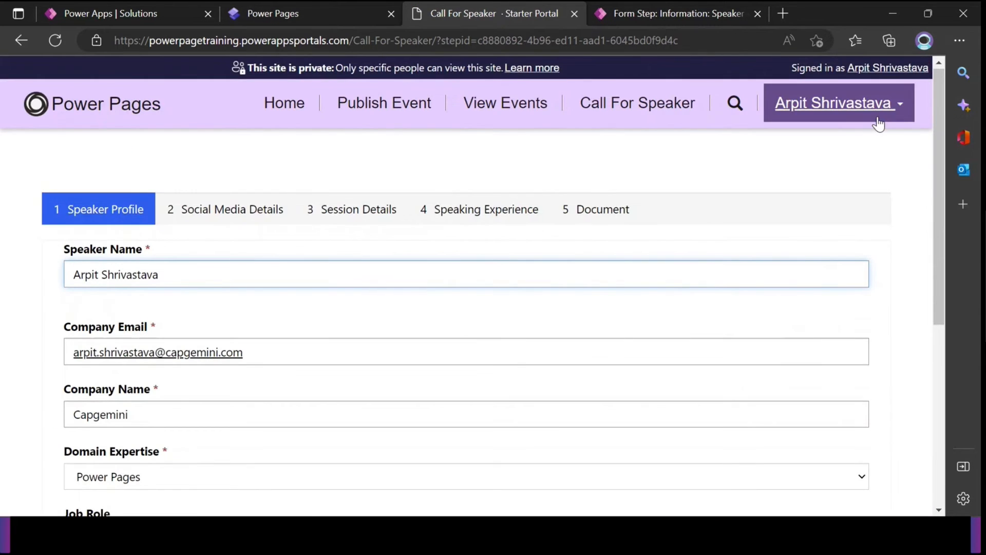
scroll(379, 313, "down", 5)
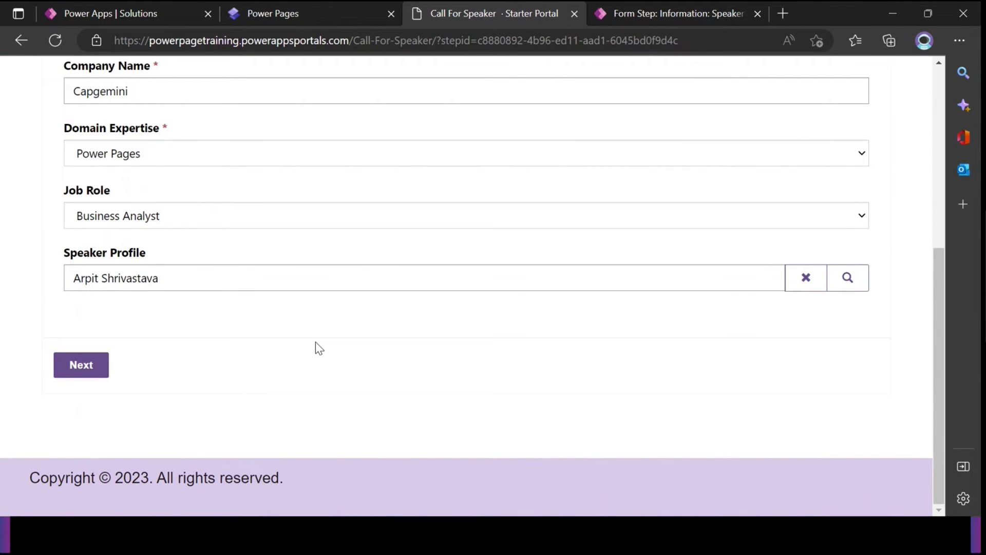
scroll(449, 378, "up", 3)
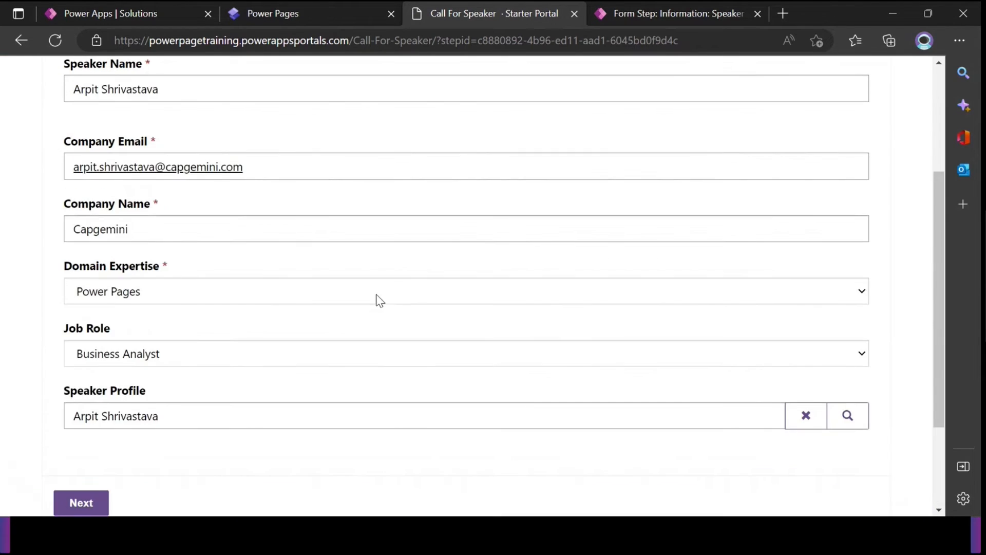
left_click_drag(121, 391, 145, 392)
left_click(185, 435)
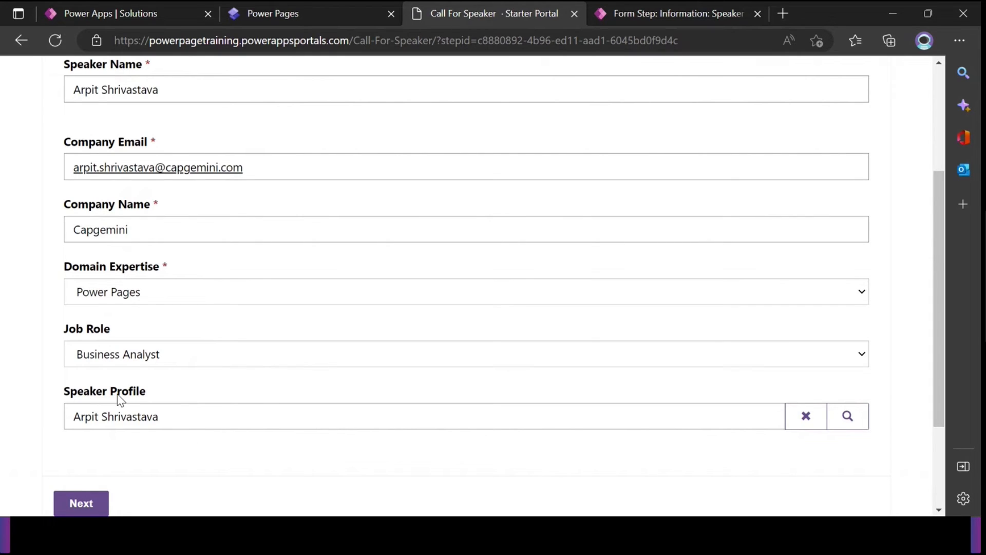
scroll(184, 362, "up", 1)
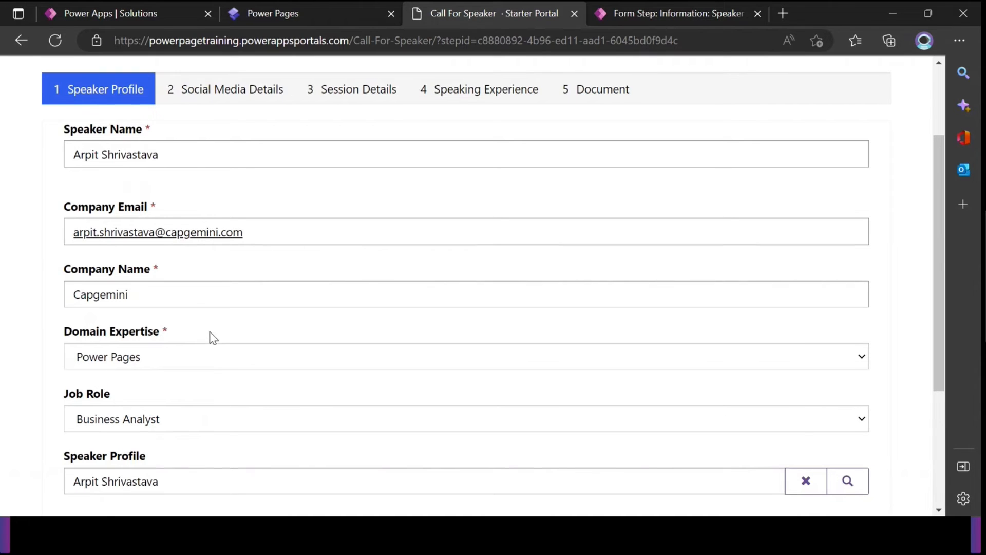
scroll(273, 368, "down", 1)
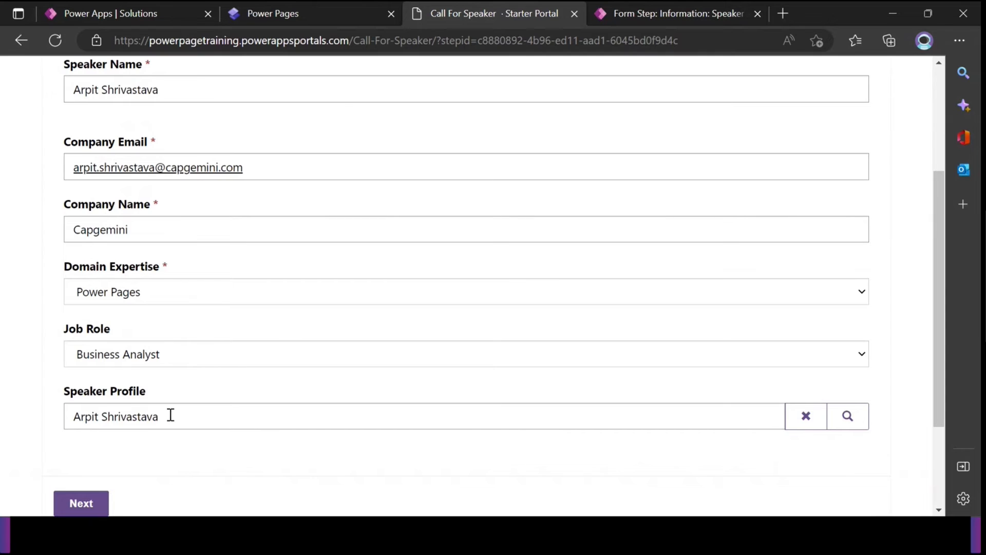
scroll(169, 414, "up", 1)
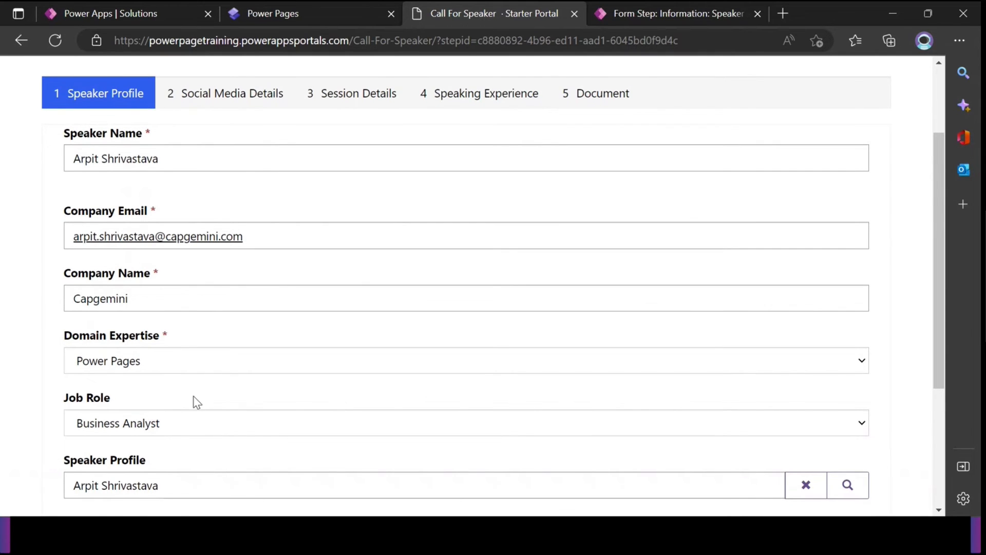
scroll(196, 402, "down", 2)
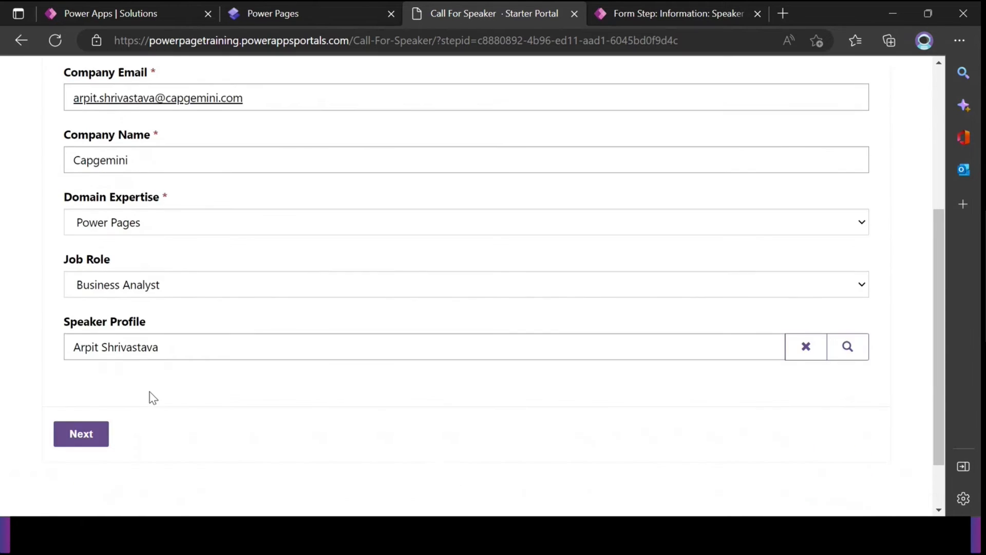
left_click_drag(65, 322, 181, 321)
left_click(205, 428)
scroll(196, 421, "up", 4)
scroll(191, 420, "down", 4)
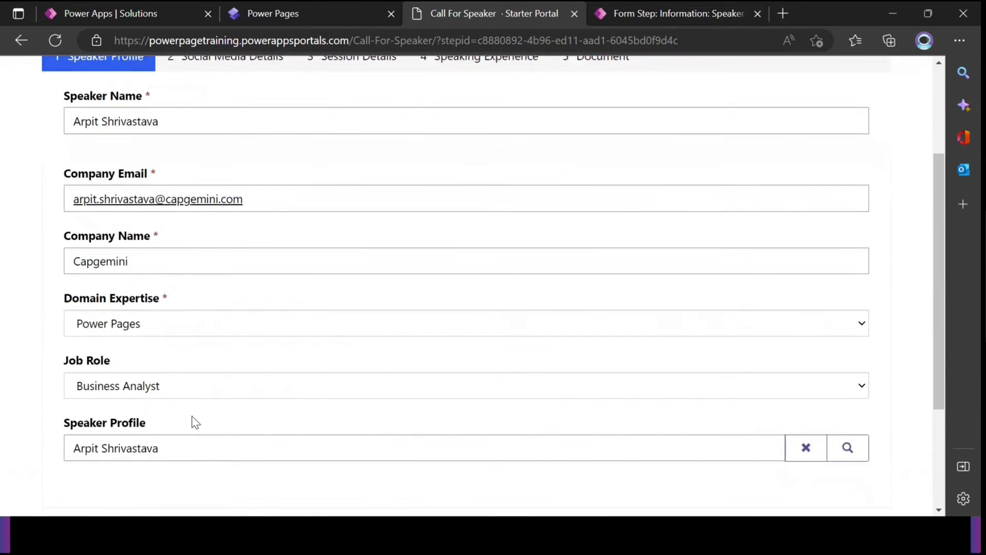
left_click_drag(63, 322, 217, 328)
left_click(227, 399)
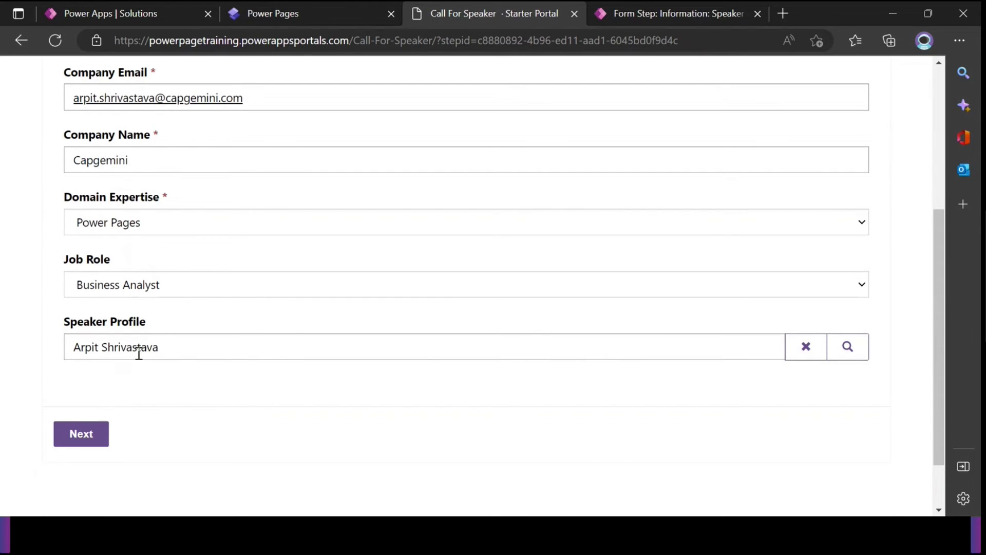
left_click(103, 433)
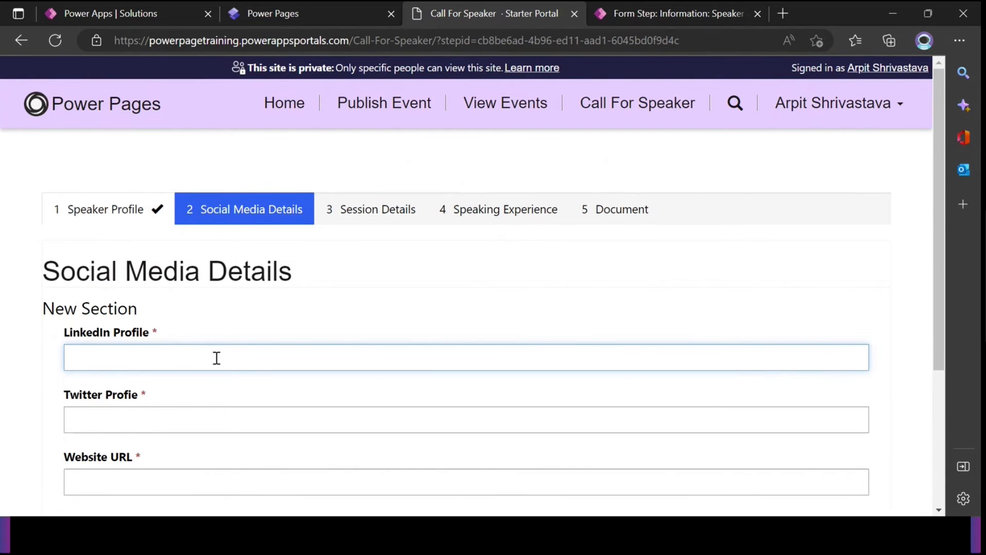
type("ink")
key("BackSpace")
key("BackSpace")
type("inkedin")
left_click(259, 331)
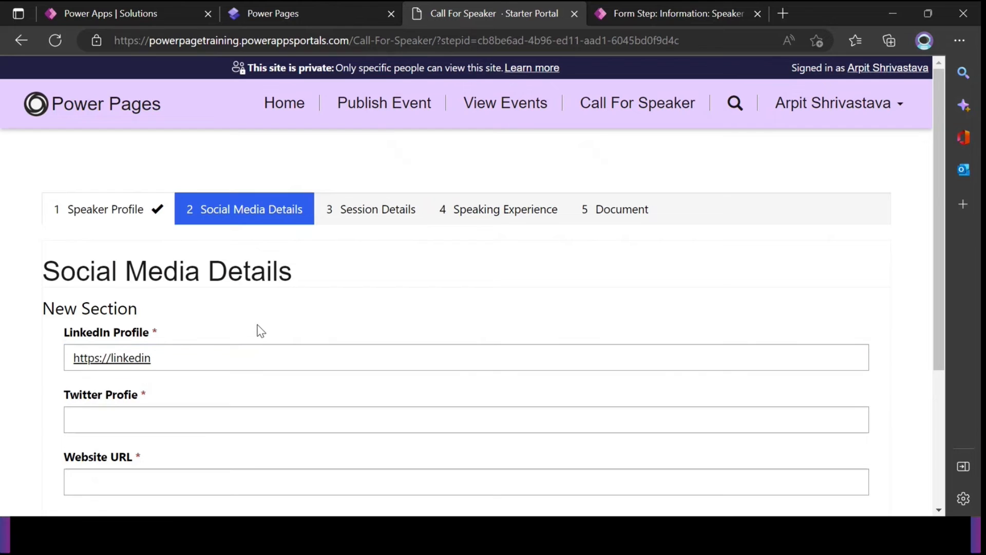
left_click_drag(149, 333, 138, 339)
left_click(172, 342)
left_click(166, 360)
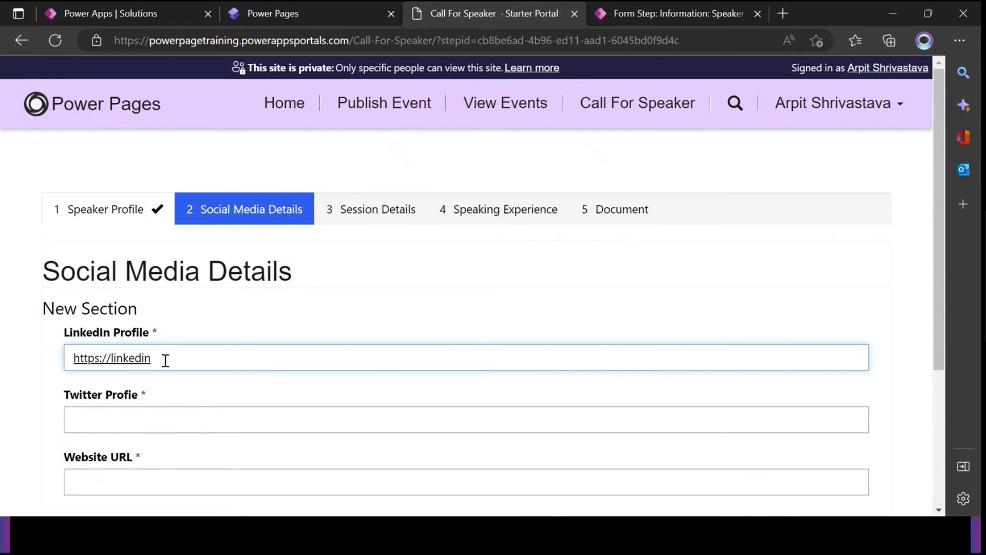
Copy the LinkedIn Profile URL into the Twitter Profile and Website URL fields.
left_click_drag(166, 360, 69, 352)
key("ctrl+c")
left_click(149, 417)
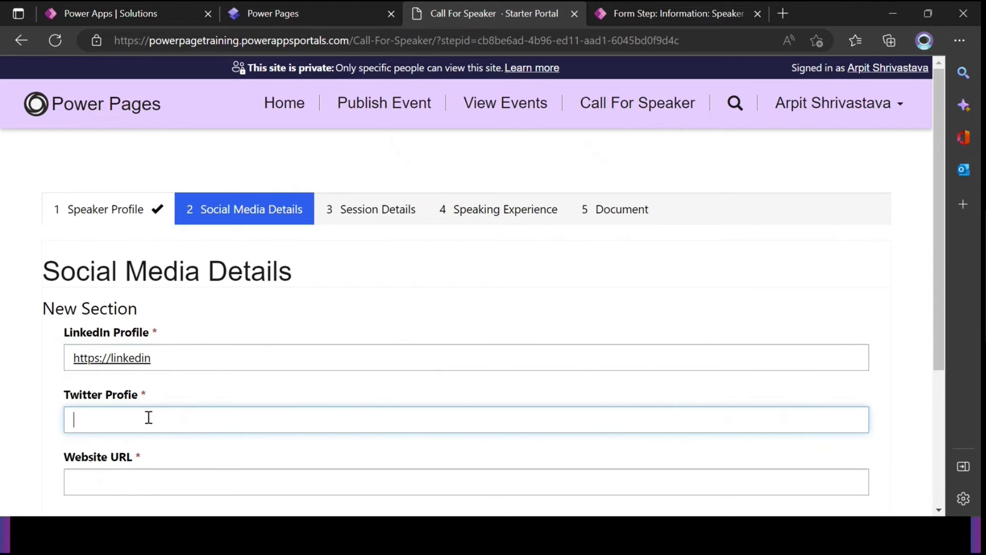
key("ctrl+v")
left_click(134, 418)
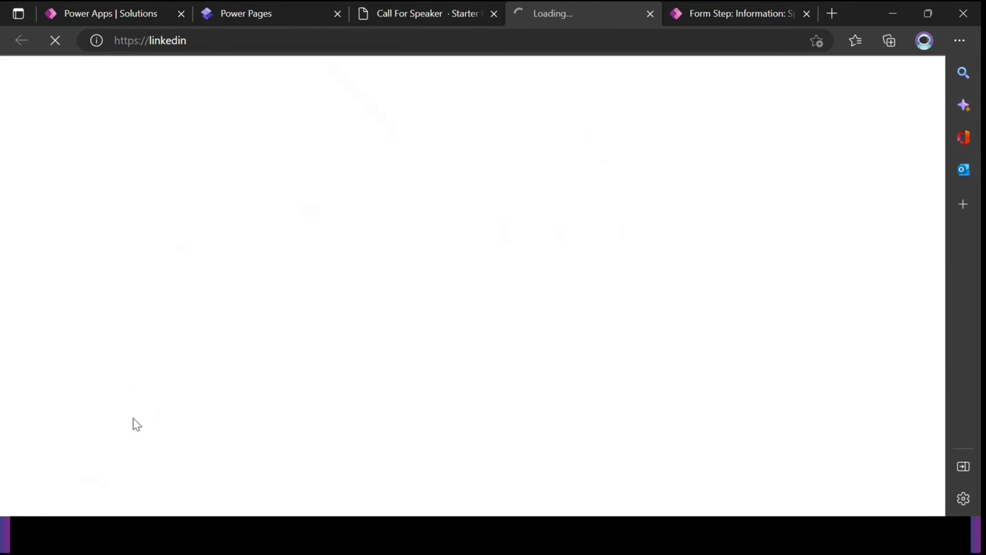
left_click(650, 14)
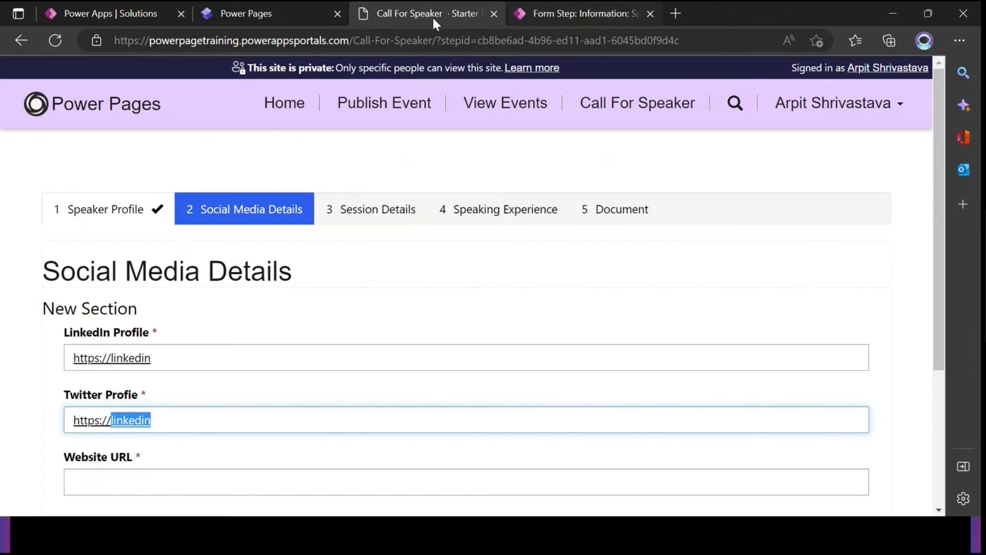
left_click(196, 418)
left_click(170, 471)
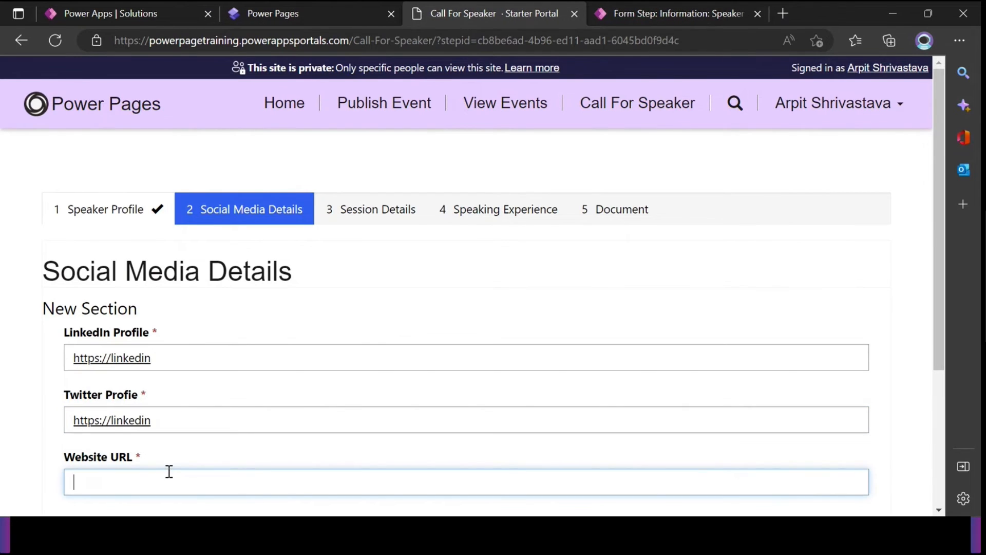
key("ctrl+v")
left_click_drag(168, 421, 112, 422)
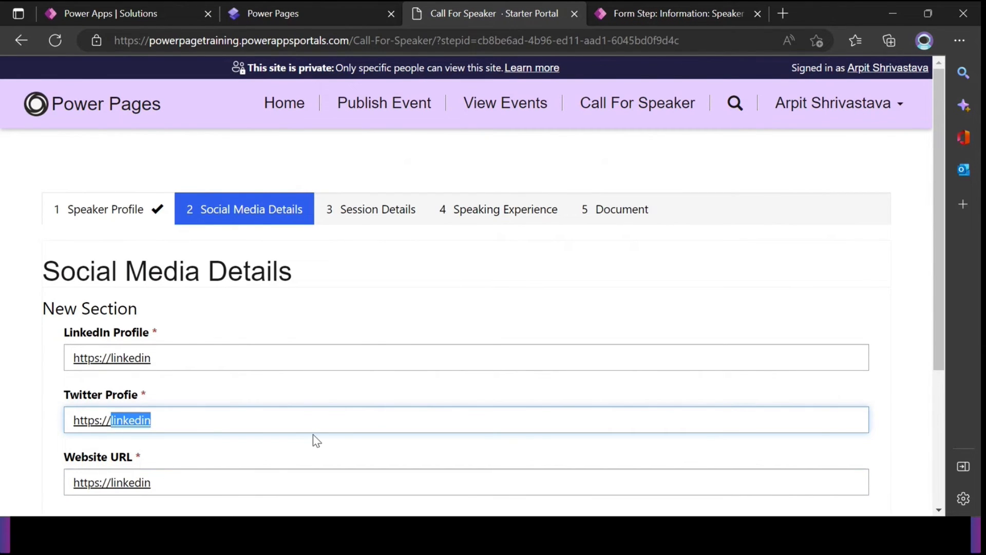
type("twitter")
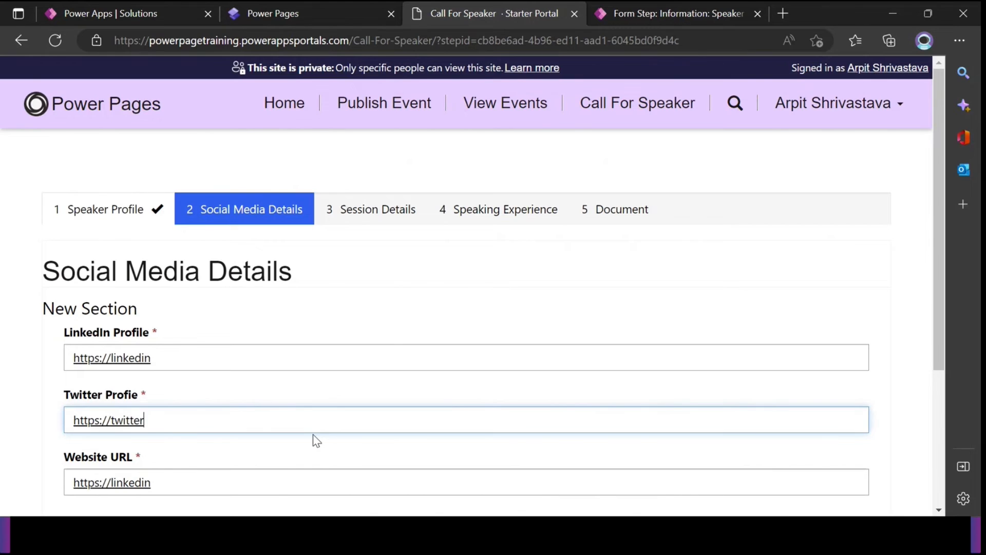
left_click(225, 483)
key("BackSpace")
key("BackSpace")
key("BackSpace")
key("BackSpace")
key("BackSpace")
key("BackSpace")
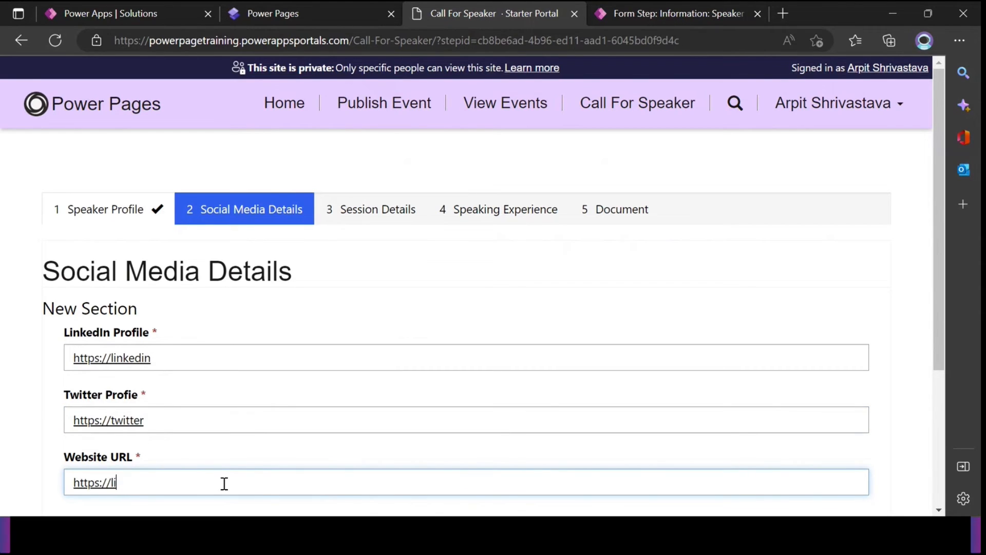
key("BackSpace")
type("arpitpowerguide")
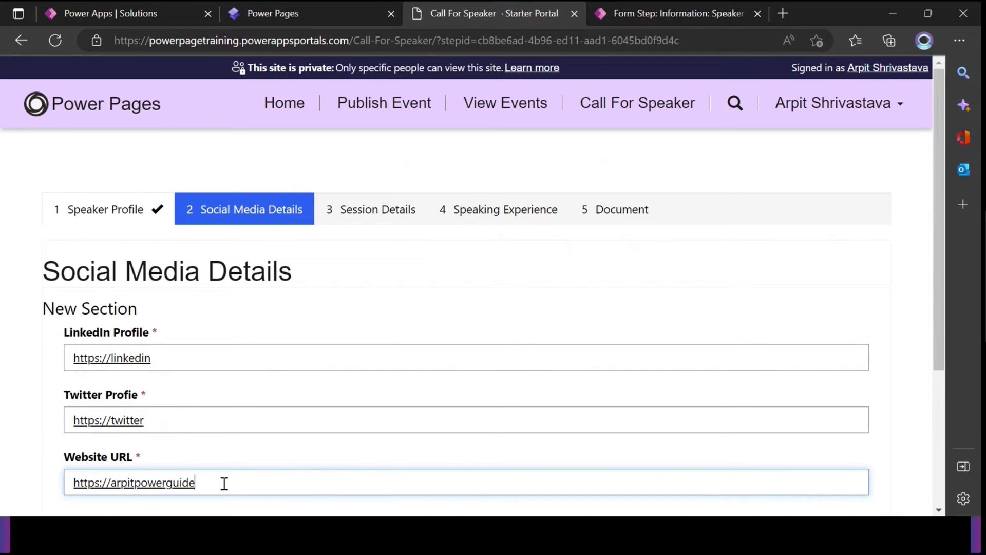
type(".com")
scroll(231, 460, "down", 1)
left_click(175, 500)
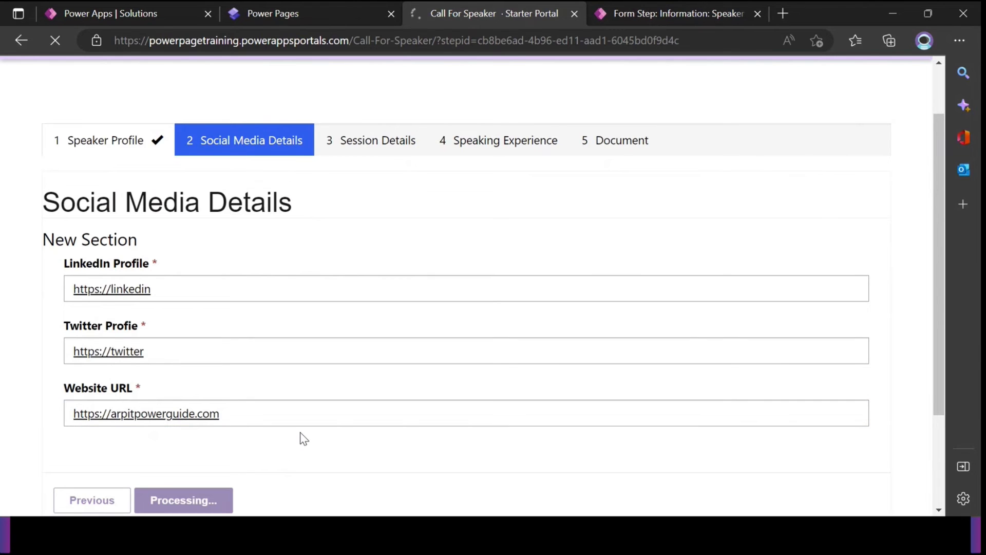
Open the record lookup for the Event field on the Session Details step.
scroll(362, 247, "down", 3)
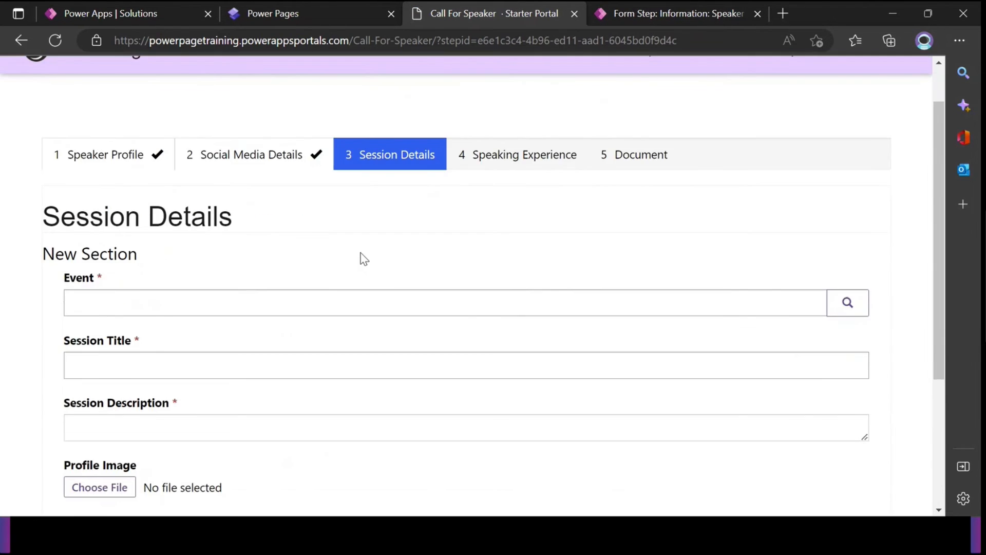
left_click(219, 221)
left_click(847, 219)
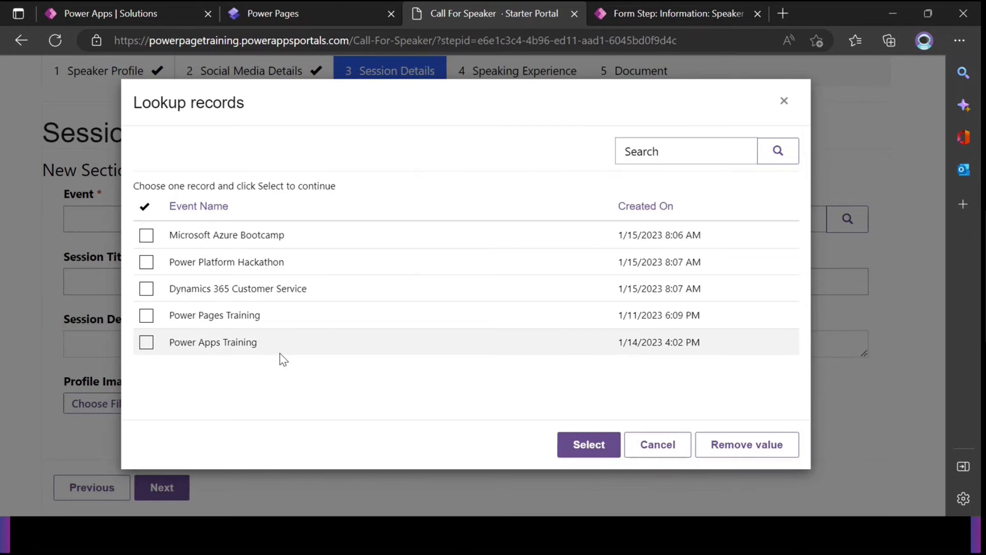
Switch to the Power Pages studio and check the access type of Publish Event Permissions, widening the permission Name column.
left_click(305, 22)
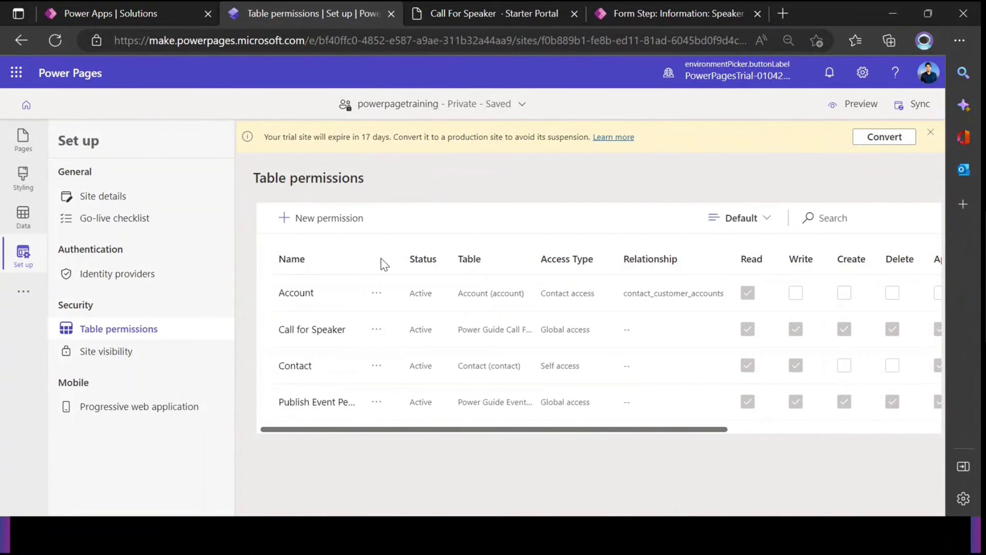
left_click_drag(352, 256, 398, 277)
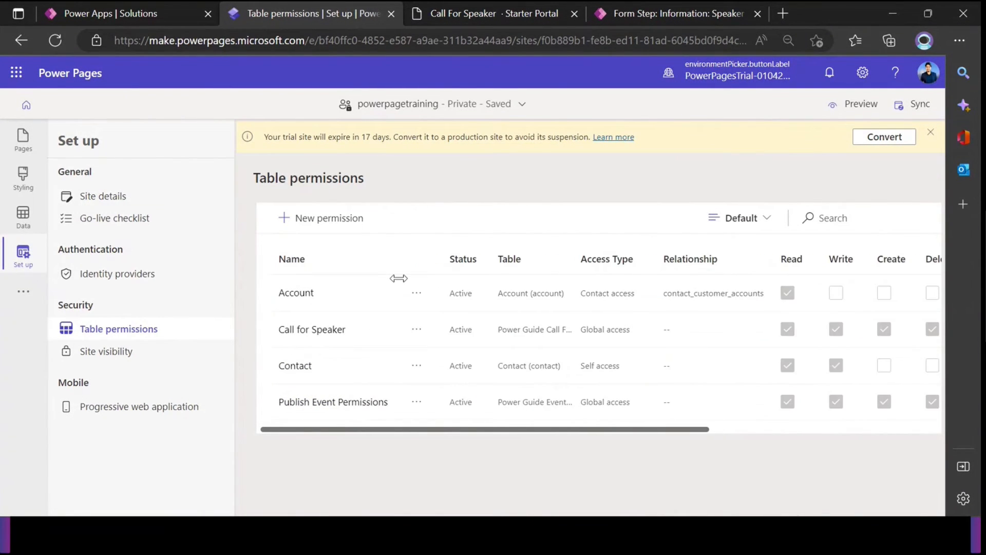
left_click_drag(579, 403, 634, 405)
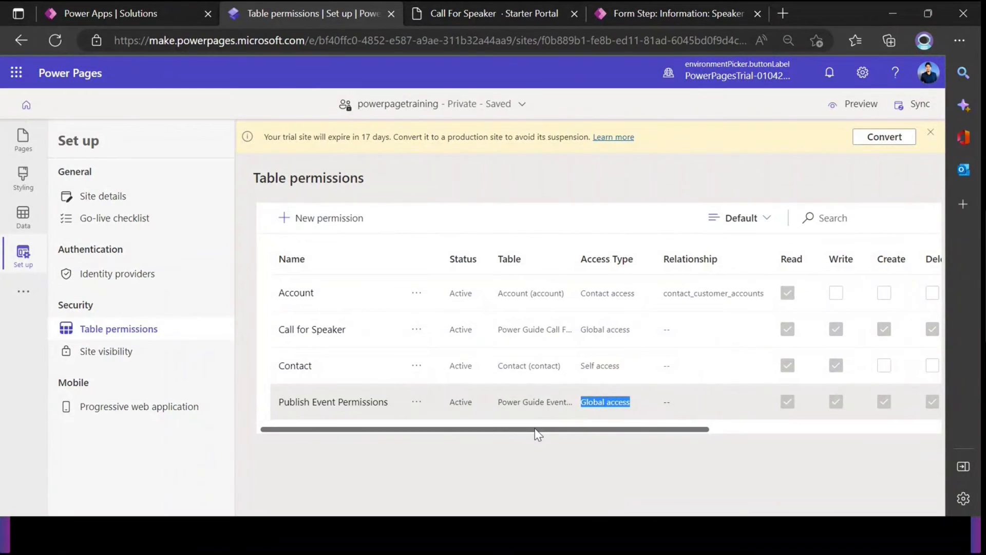
Return to the Call For Speaker form and select Power Pages Training as the Event.
left_click(473, 9)
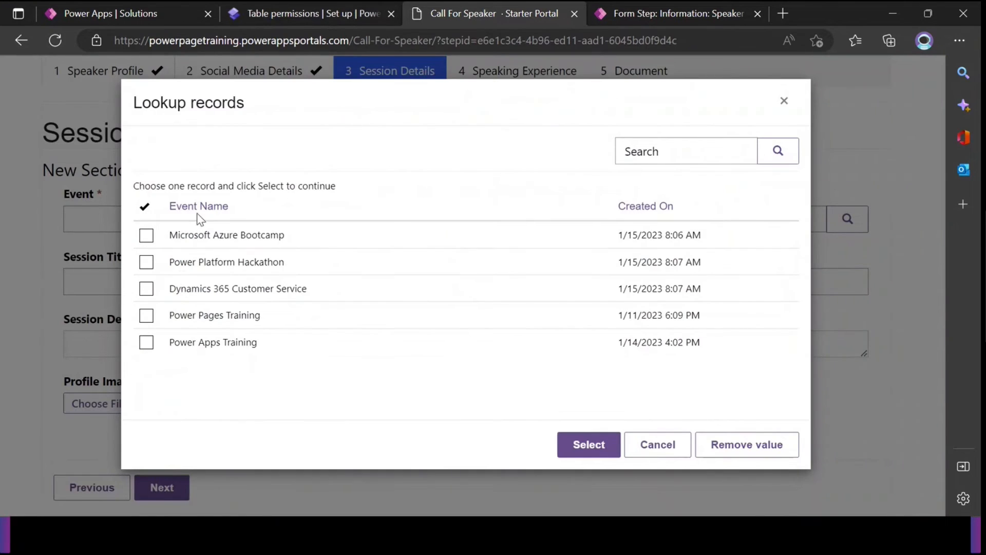
left_click(148, 315)
left_click(586, 444)
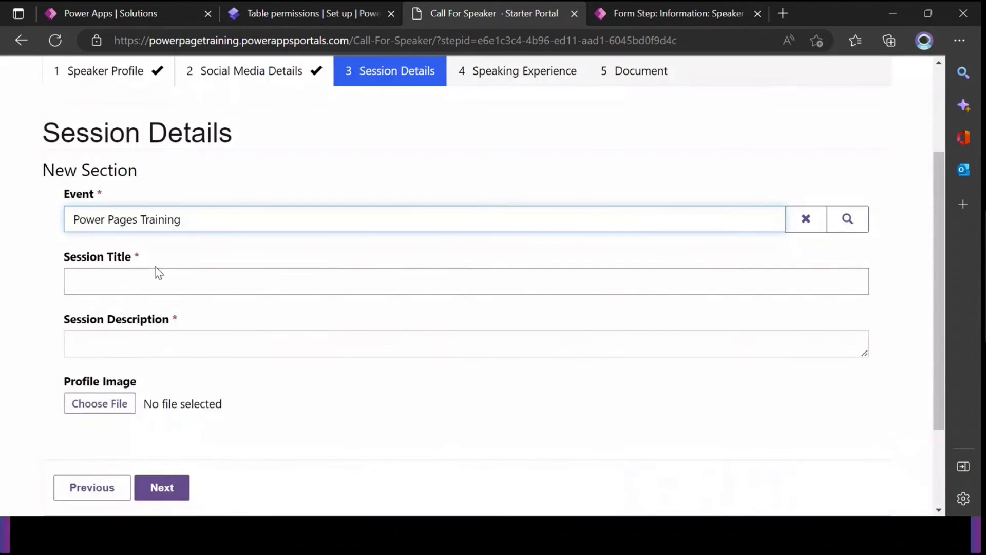
Copy the selected event's name, Power Pages Training, into the Session Title.
left_click(134, 286)
left_click_drag(201, 216, 67, 226)
key("ctrl+c")
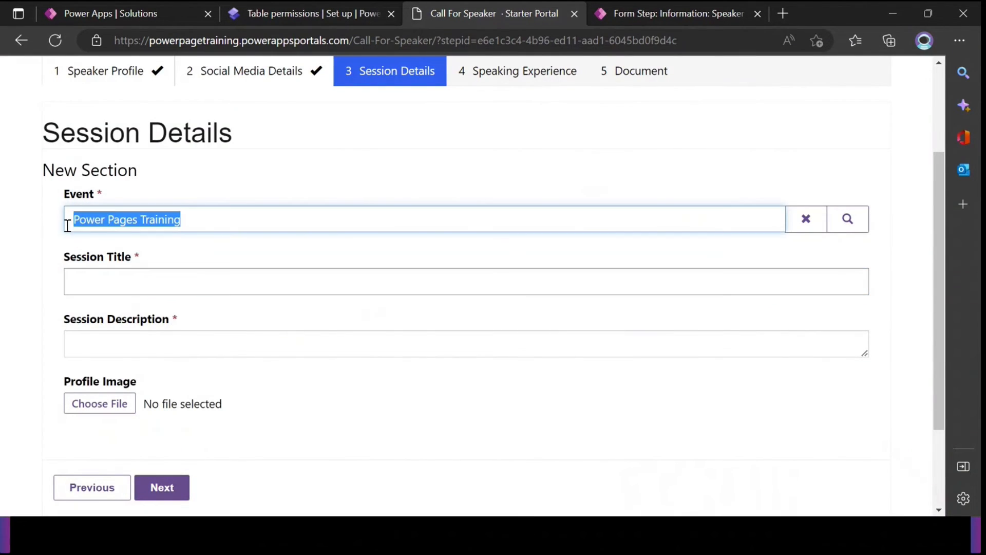
left_click(102, 286)
key("ctrl+v")
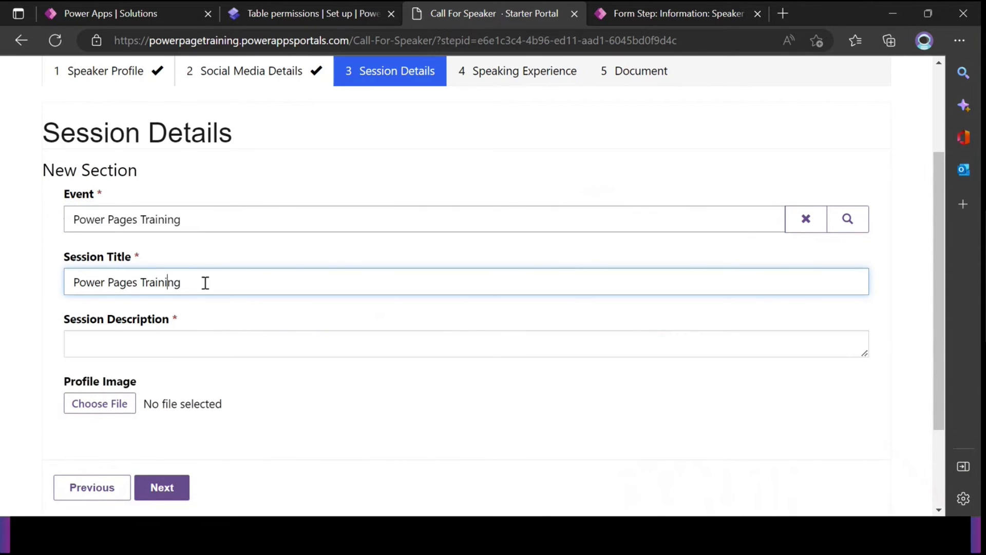
Change the Session Title to Power Pages 30 Days Learning Challenge and enter the same text as the Session Description.
left_click_drag(205, 281, 142, 283)
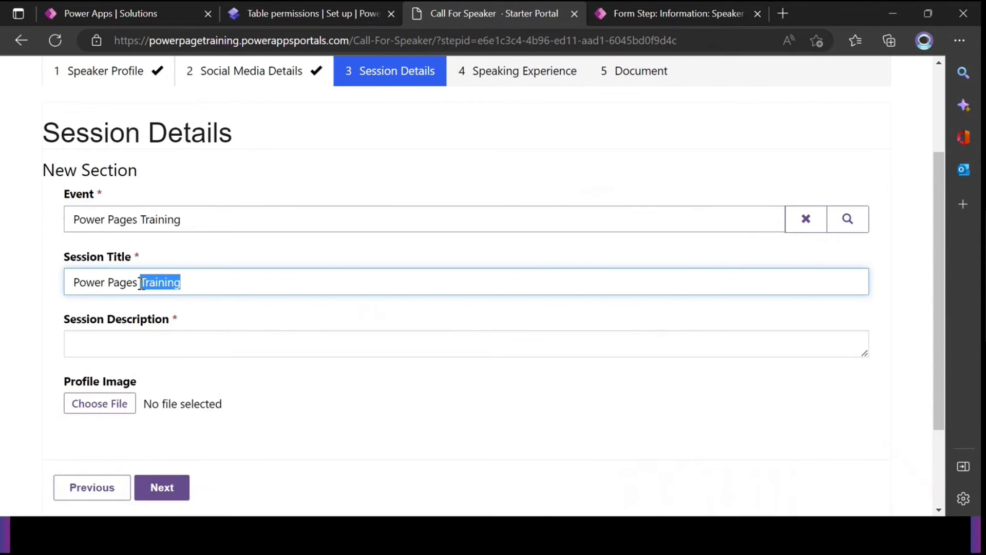
key("BackSpace")
type("30 Days Le")
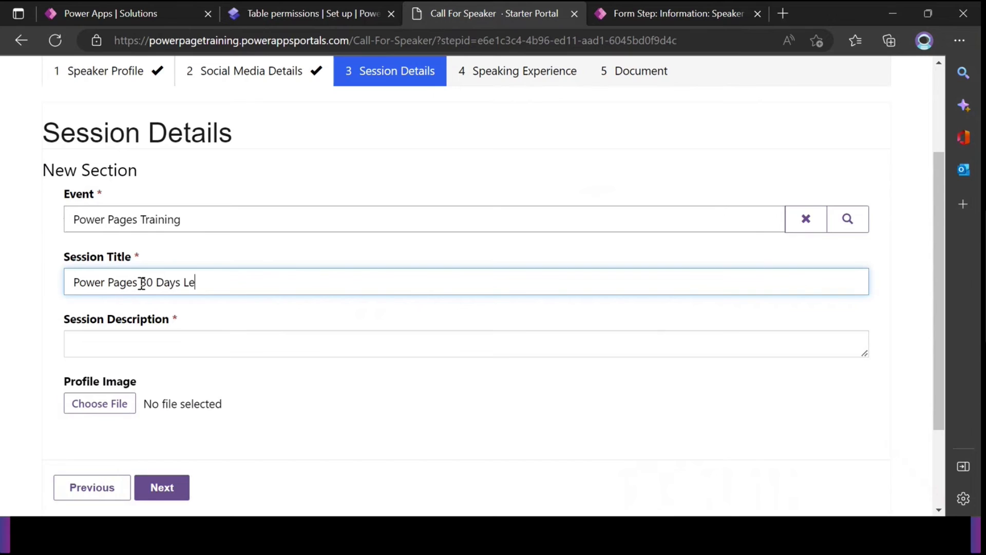
type("arning Cha")
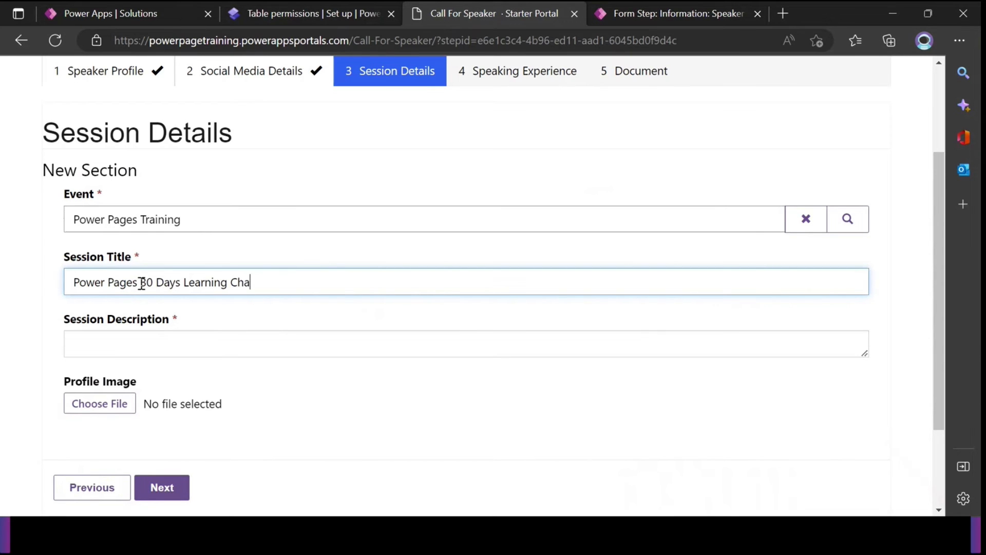
type("llenge")
left_click(121, 337)
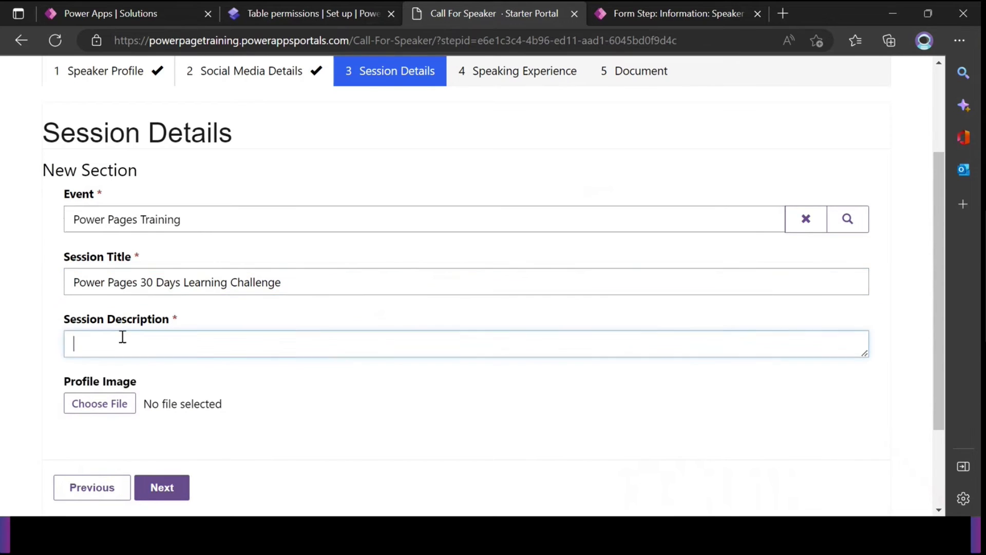
type("Power Pages 30 Days Learning Challenge")
Upload the speaker's portrait photo from the Desktop as the Profile Image and submit the Session Details step.
left_click(97, 406)
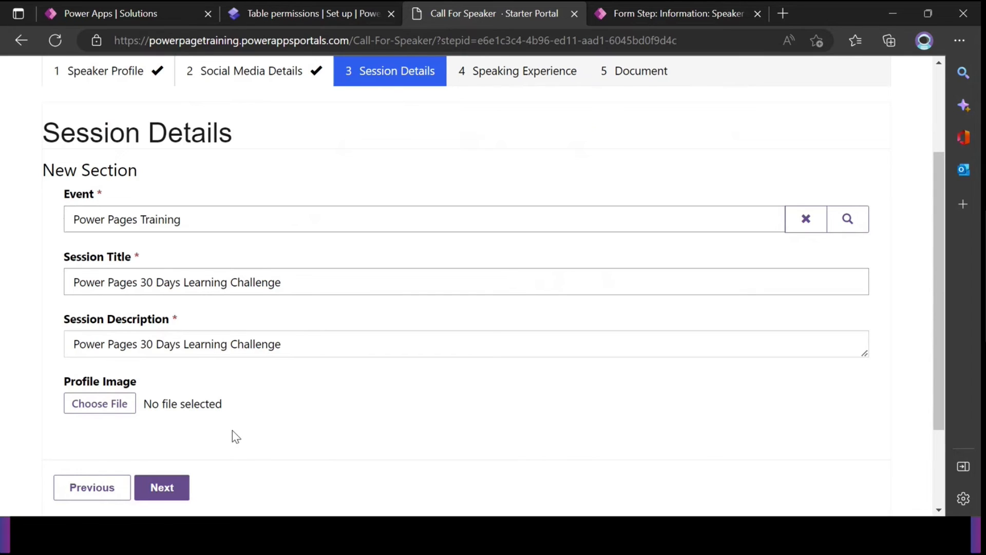
left_click(120, 408)
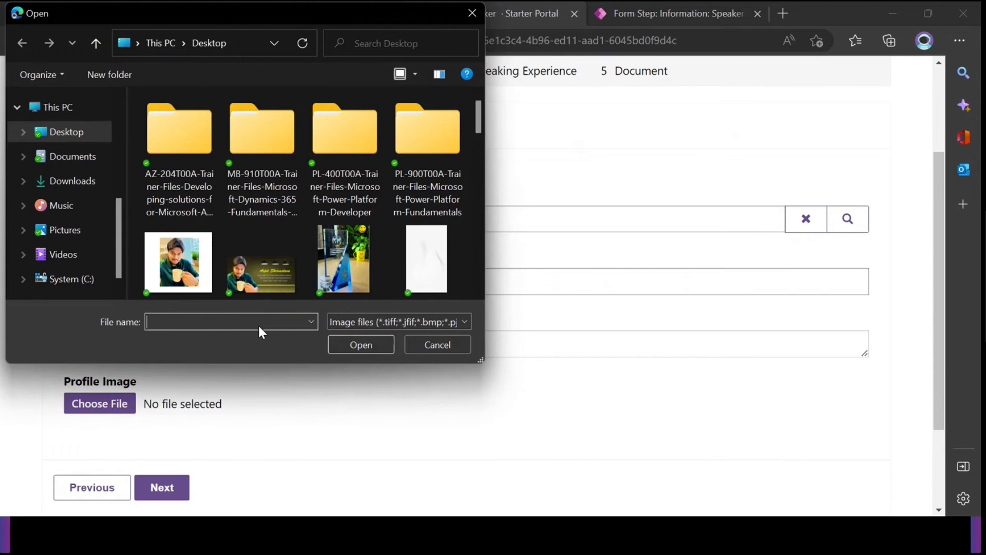
double_click(184, 241)
scroll(246, 411, "down", 5)
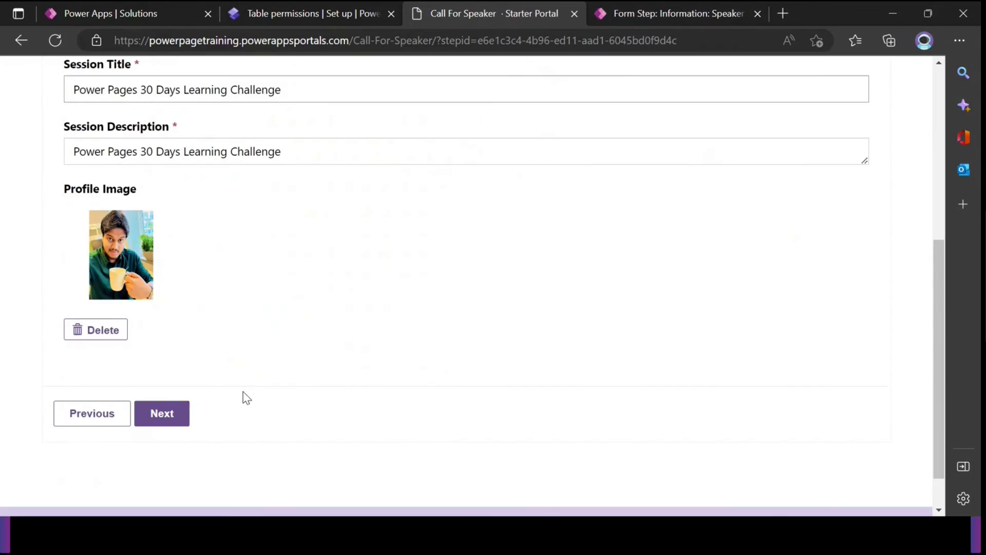
left_click(171, 371)
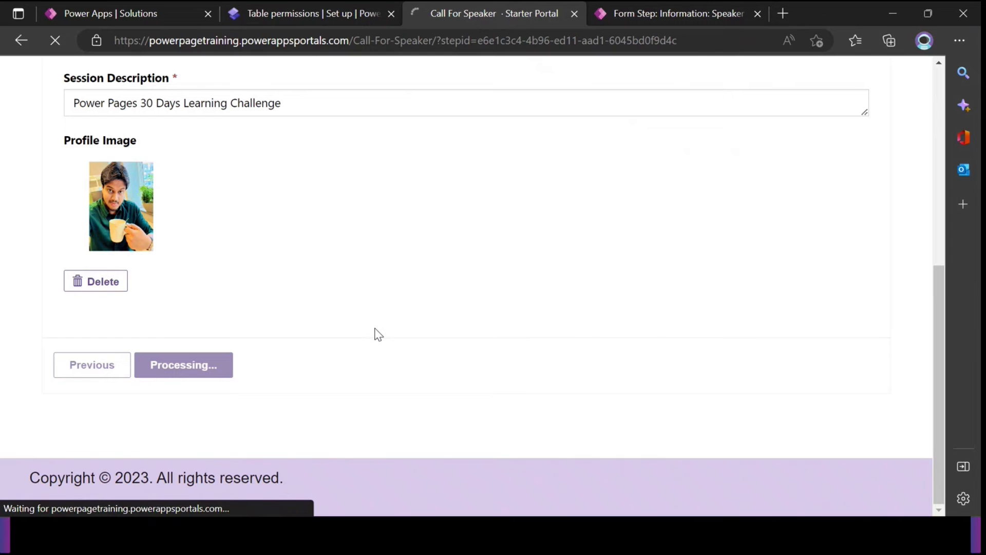
Enter "I have 10+ years of speaking experience" as the Speaking Evidence and submit the Speaking Experience step.
scroll(379, 335, "up", 6)
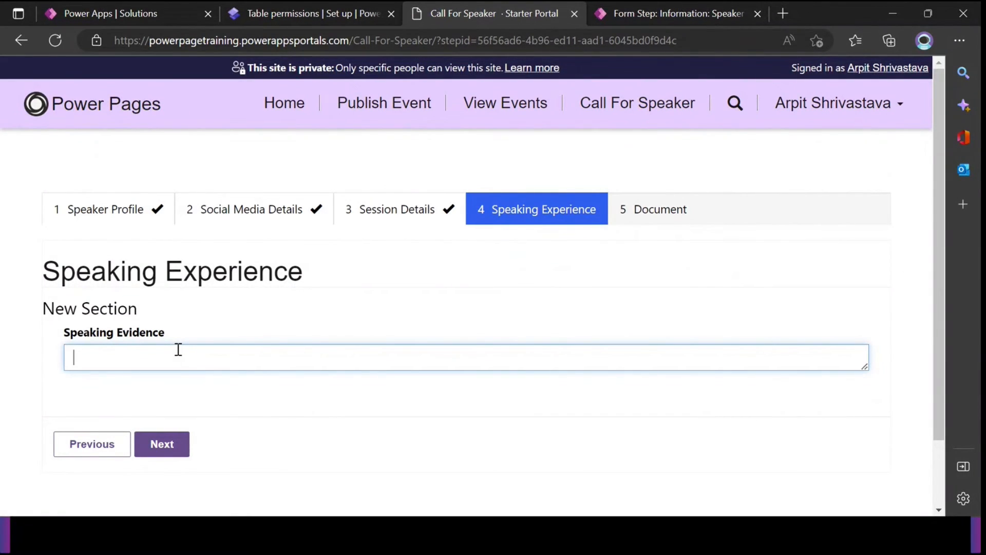
type("I have 10+ ye")
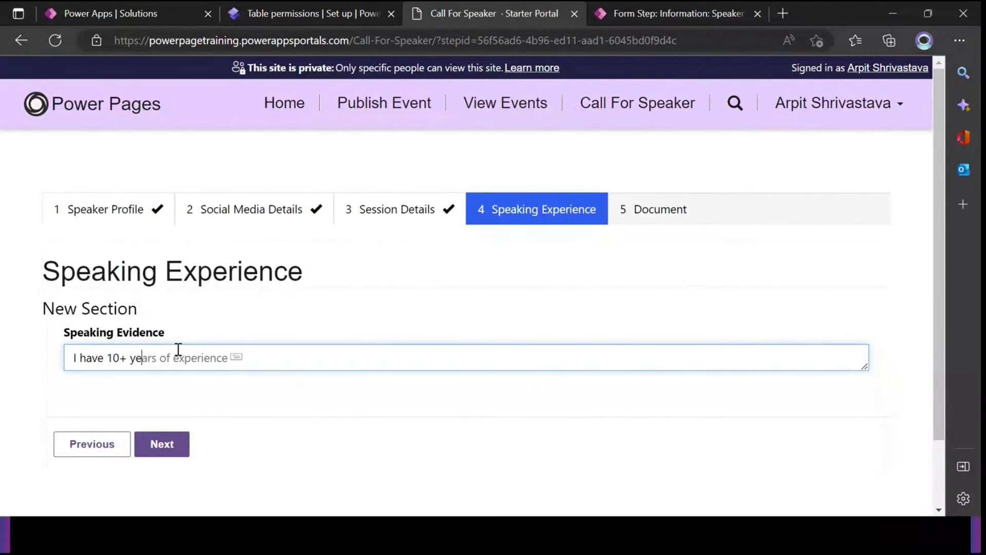
type("ars of speakin")
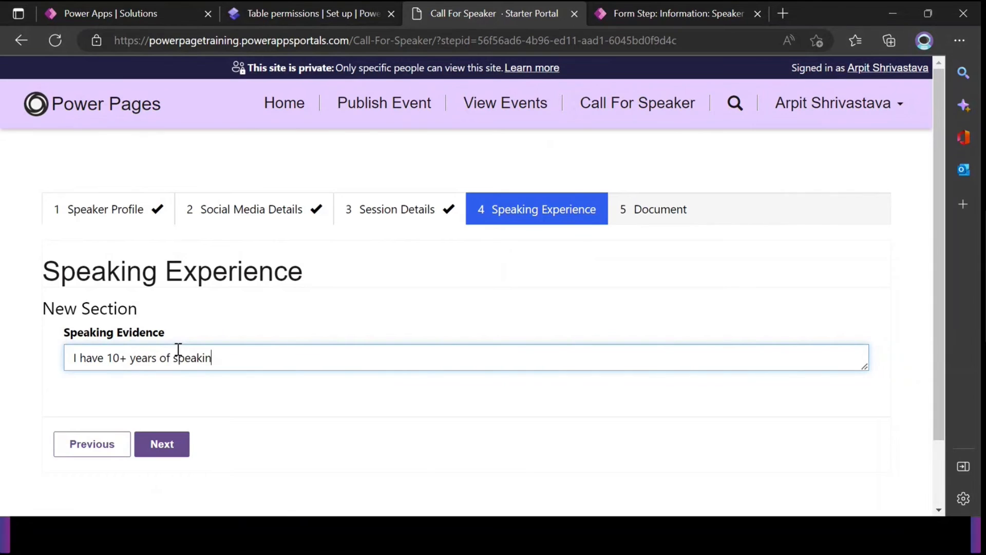
type("g experinece")
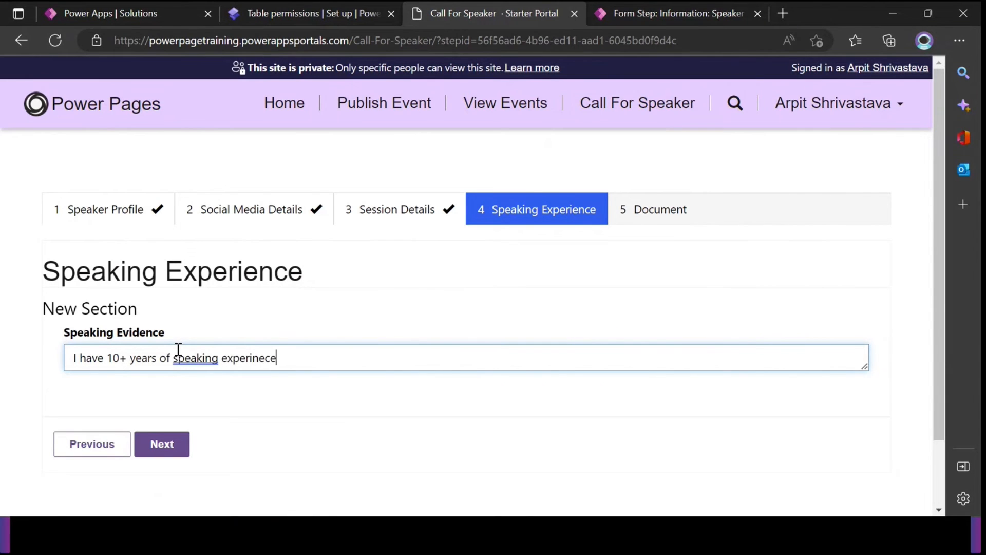
key("BackSpace")
key("BackSpace")
key("BackSpace")
key("BackSpace")
type("ence")
left_click(176, 444)
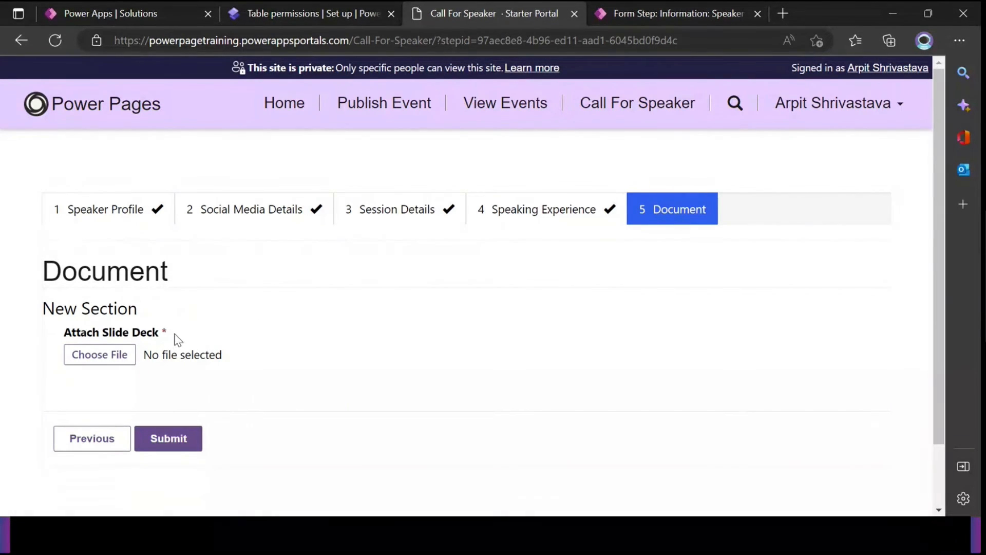
Try to submit the Document step without a slide deck to check the required-field validation.
left_click_drag(177, 356, 68, 339)
left_click(265, 309)
left_click_drag(169, 355, 62, 330)
left_click(262, 302)
left_click(173, 440)
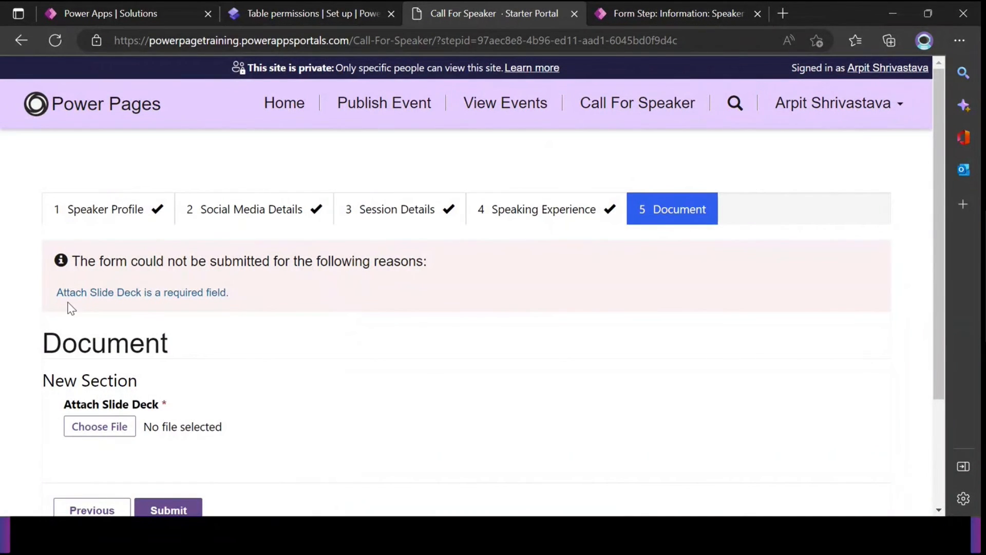
left_click_drag(48, 301, 236, 301)
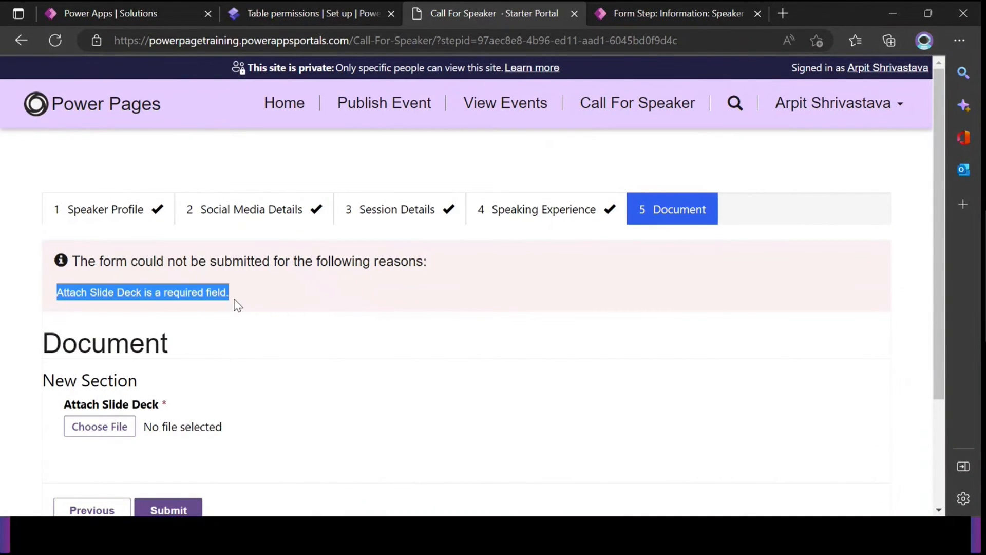
left_click(263, 348)
Attach removal list.xlsx from the Documents folder as the slide deck and submit the form.
scroll(222, 315, "down", 1)
left_click(99, 362)
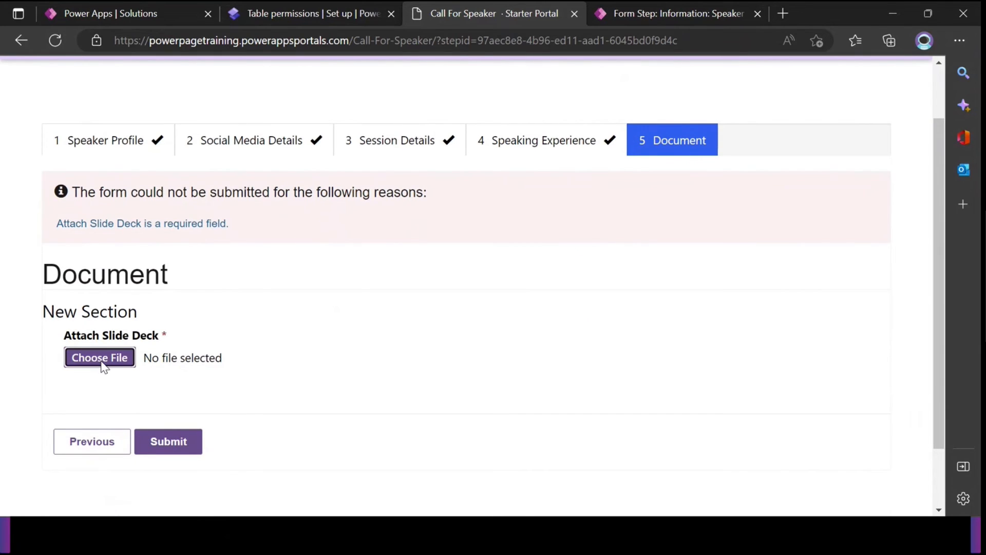
scroll(298, 261, "down", 6)
scroll(298, 261, "up", 6)
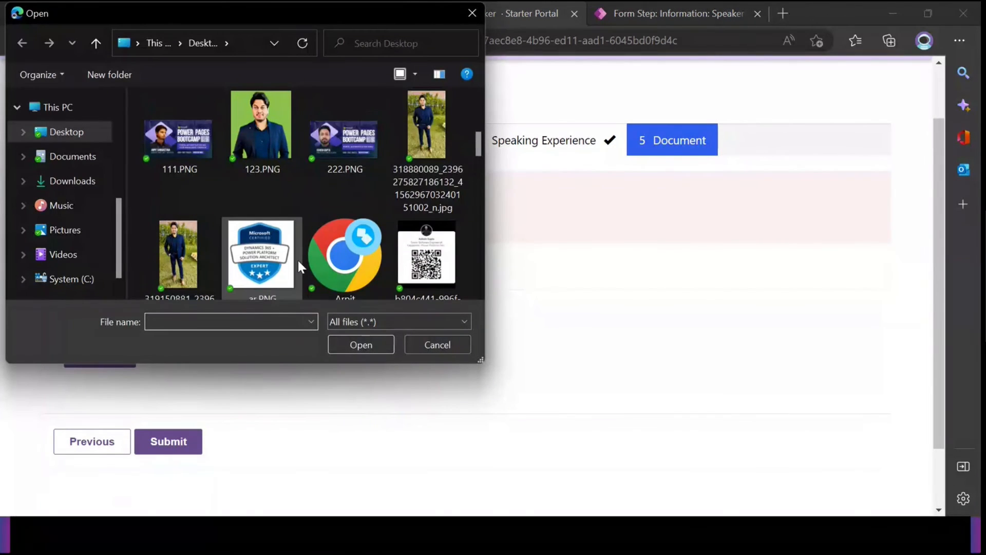
left_click(77, 158)
scroll(267, 209, "down", 5)
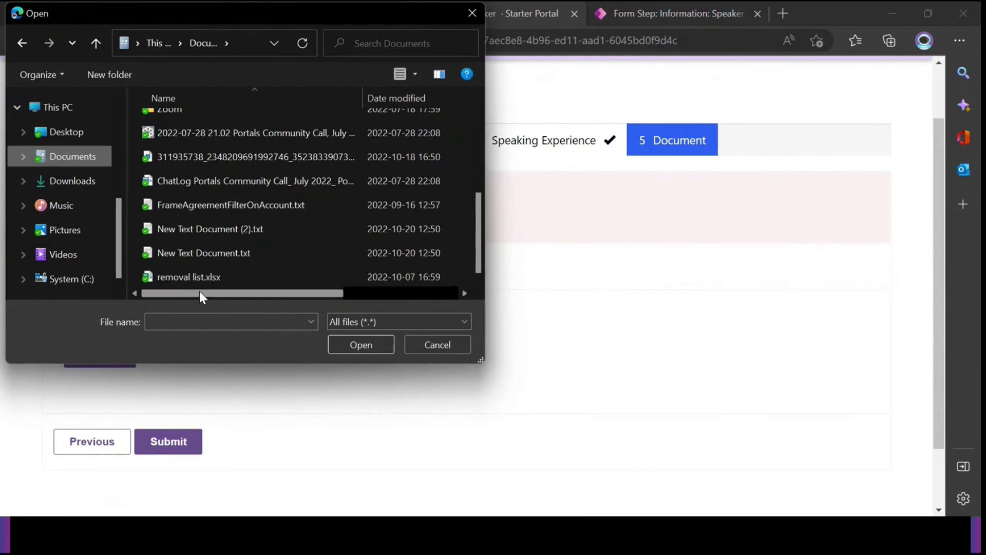
double_click(192, 277)
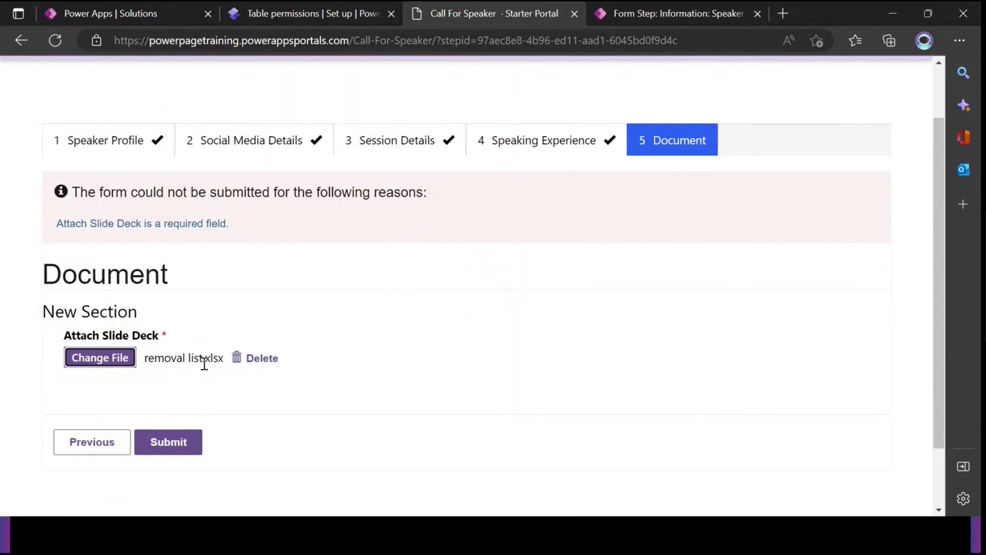
left_click(187, 444)
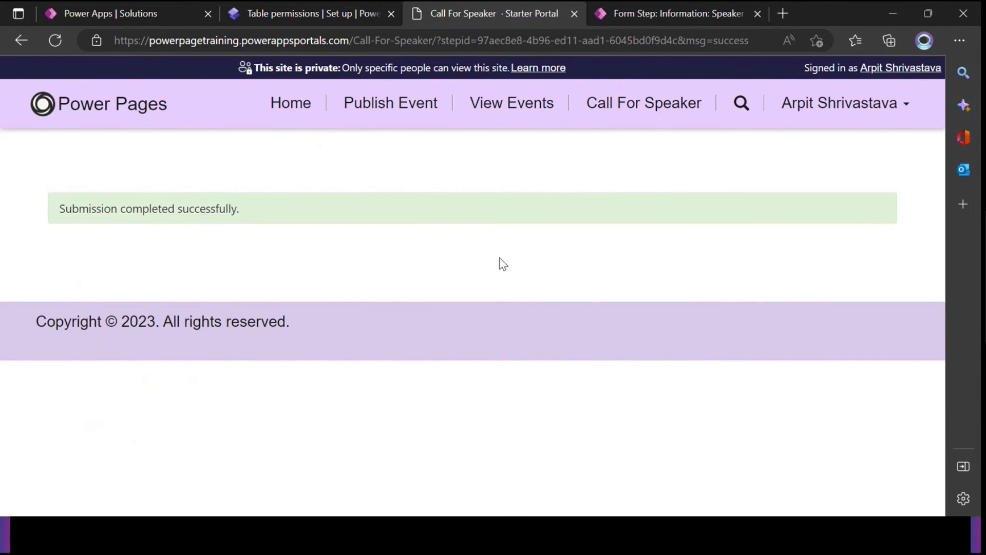
Switch to the Power Pages studio and open the data of the Power Guide Call For Speaker table.
left_click(313, 17)
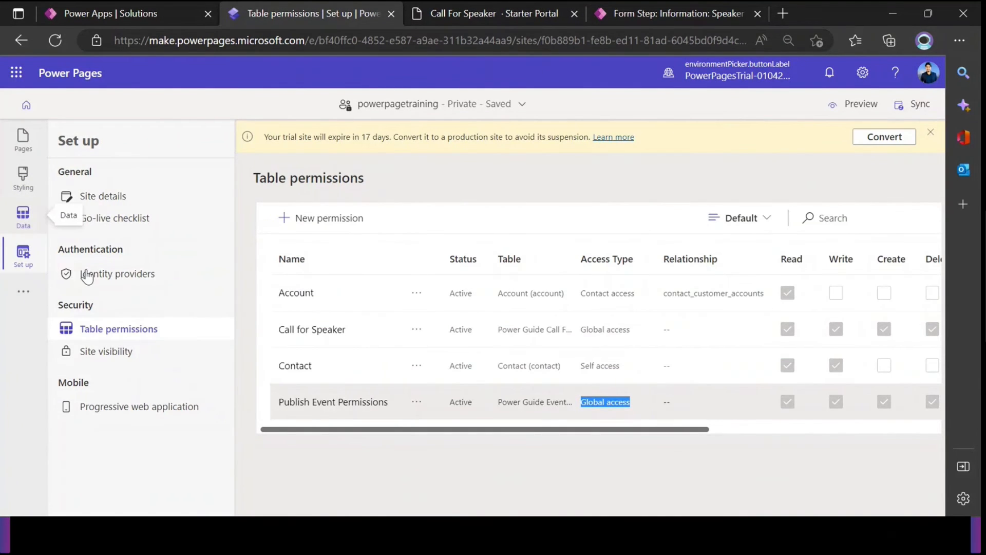
left_click(23, 226)
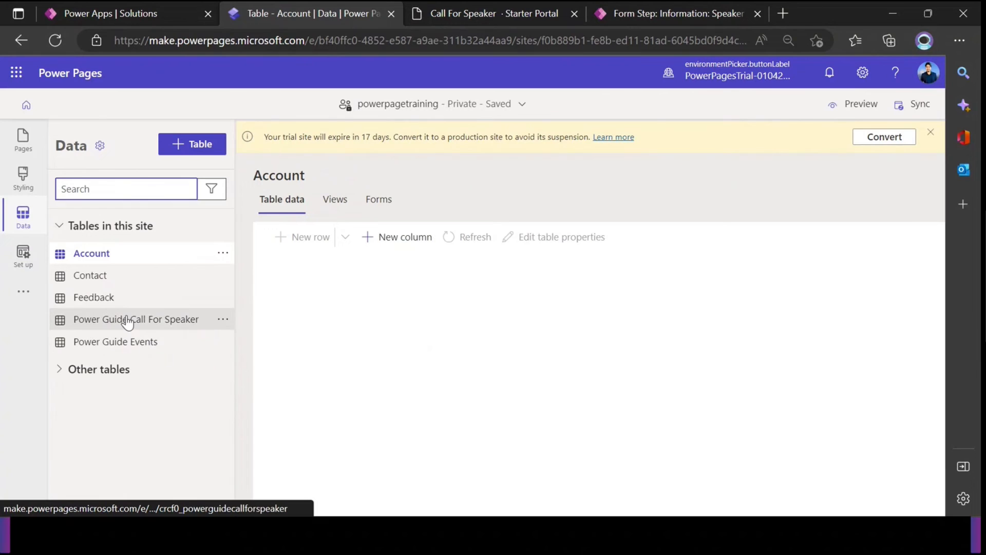
left_click(150, 323)
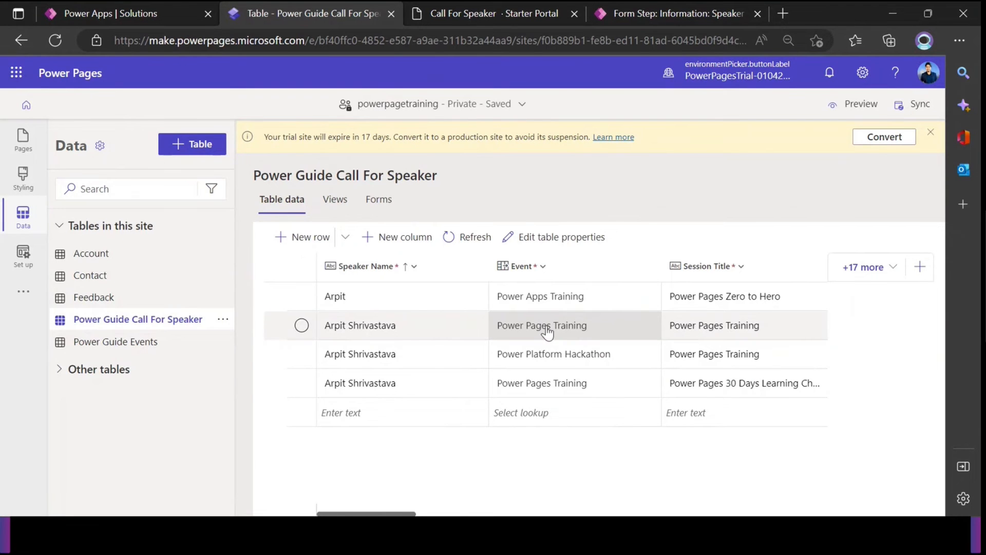
Open the Power Pages 30 Days Learning Challenge record in its form and review the Speaker Profile details.
left_click(301, 383)
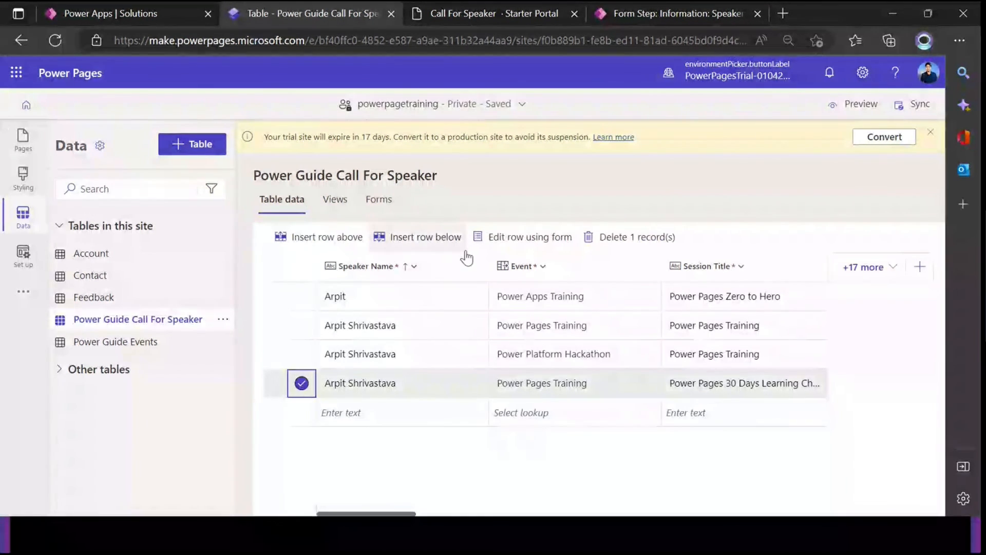
left_click(495, 237)
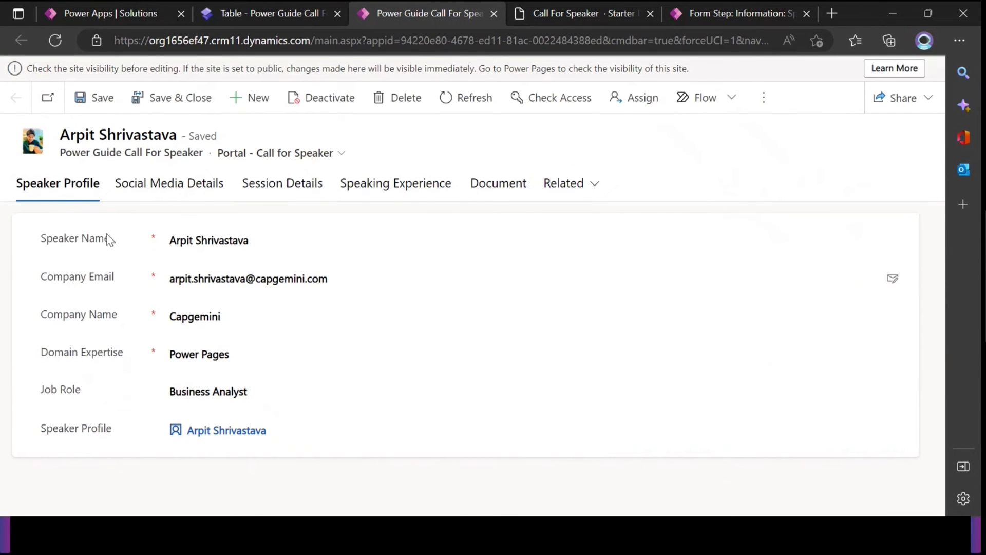
left_click(71, 243)
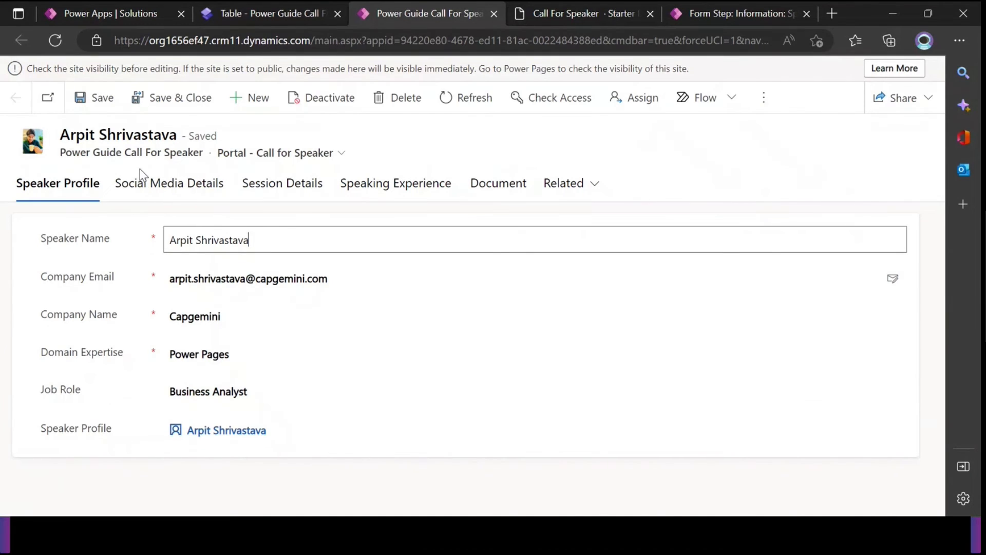
Review the submitted record's Social Media Details, Session Details, Speaking Experience and Document sections.
left_click(172, 186)
left_click(287, 184)
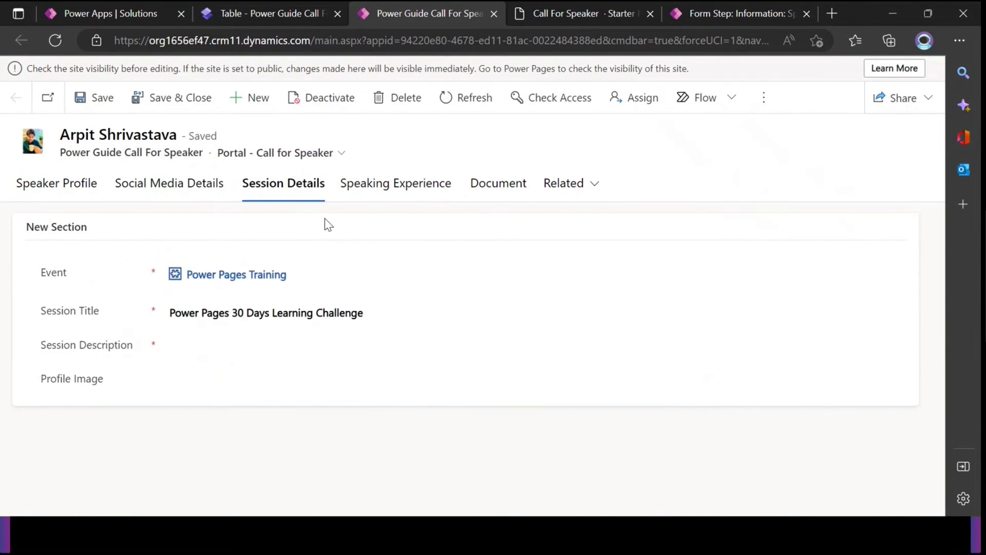
scroll(235, 386, "down", 2)
scroll(232, 434, "down", 2)
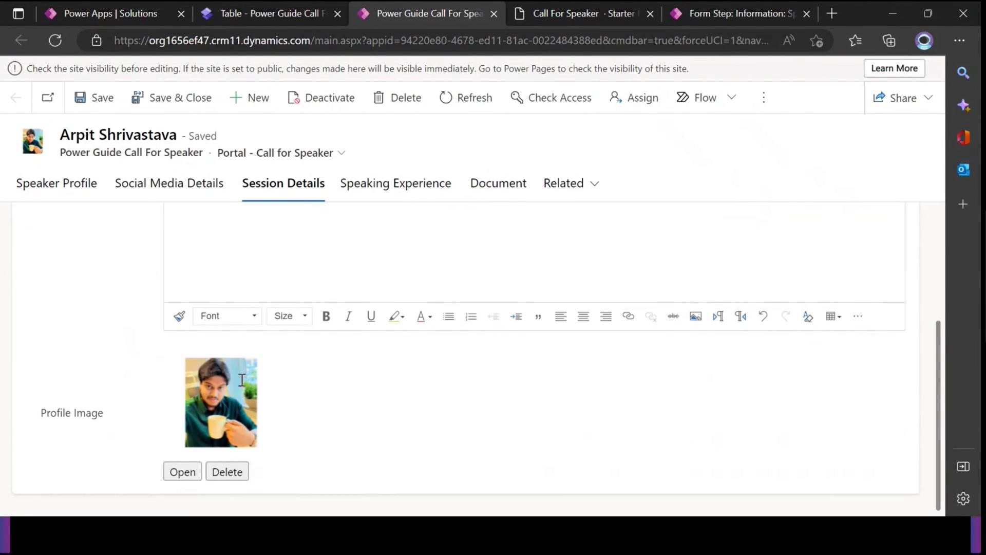
scroll(242, 380, "up", 3)
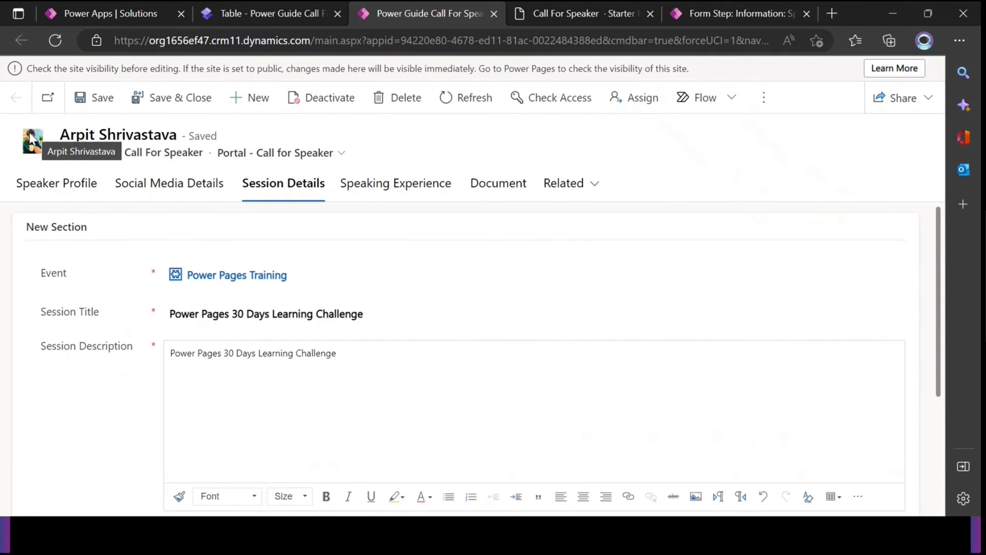
left_click(374, 191)
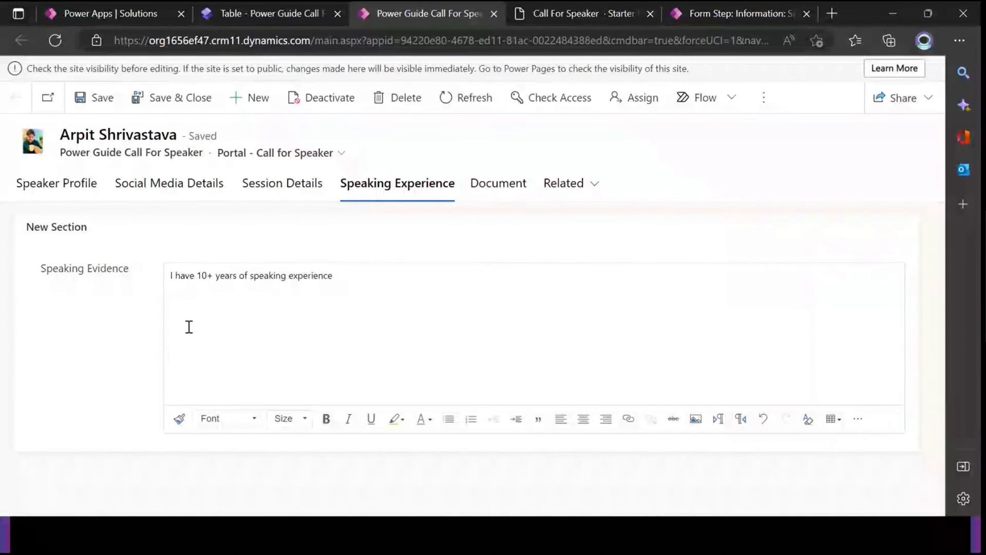
left_click(493, 186)
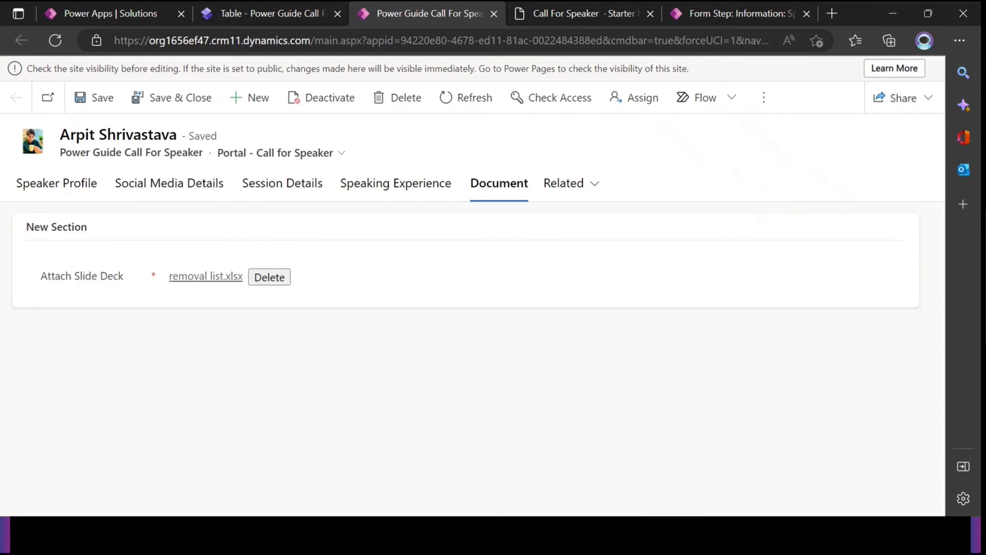
Return to the Power Pages studio and finish the row edit to refresh the Power Guide Call For Speaker table data.
mouse_move(265, 551)
left_click(274, 12)
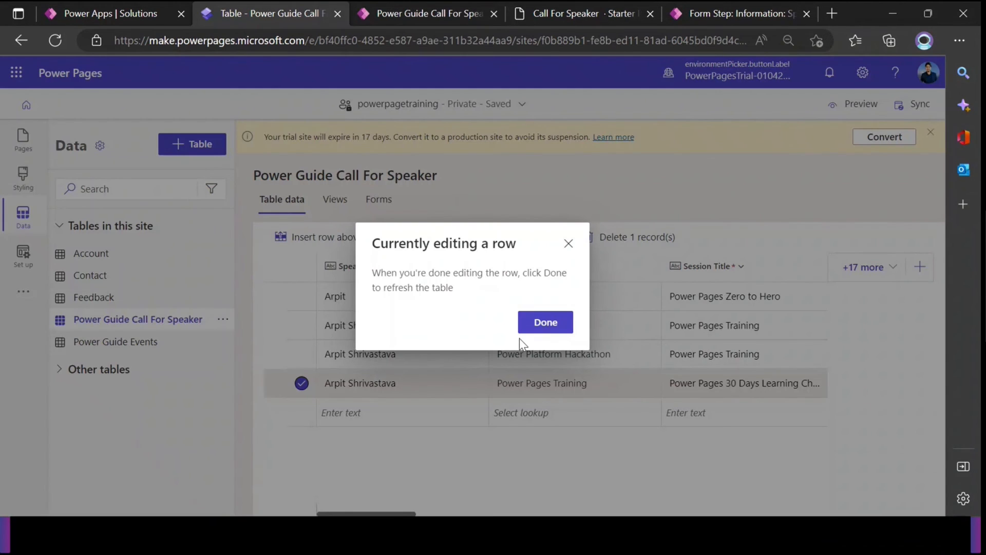
left_click(545, 322)
left_click(432, 13)
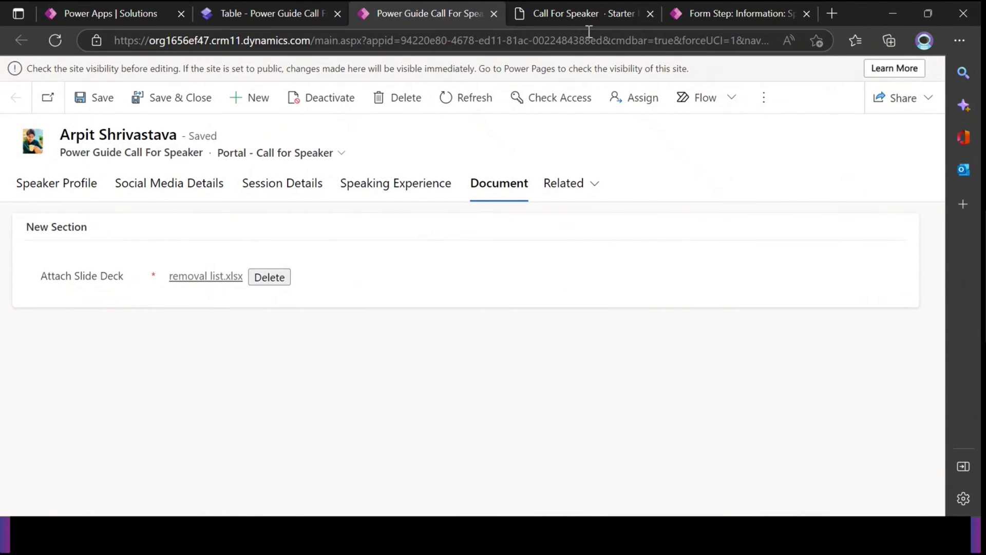
Reopen the Call For Speaker page on the Power Pages site and look over its blank Speaker Profile step.
left_click(589, 15)
left_click(642, 118)
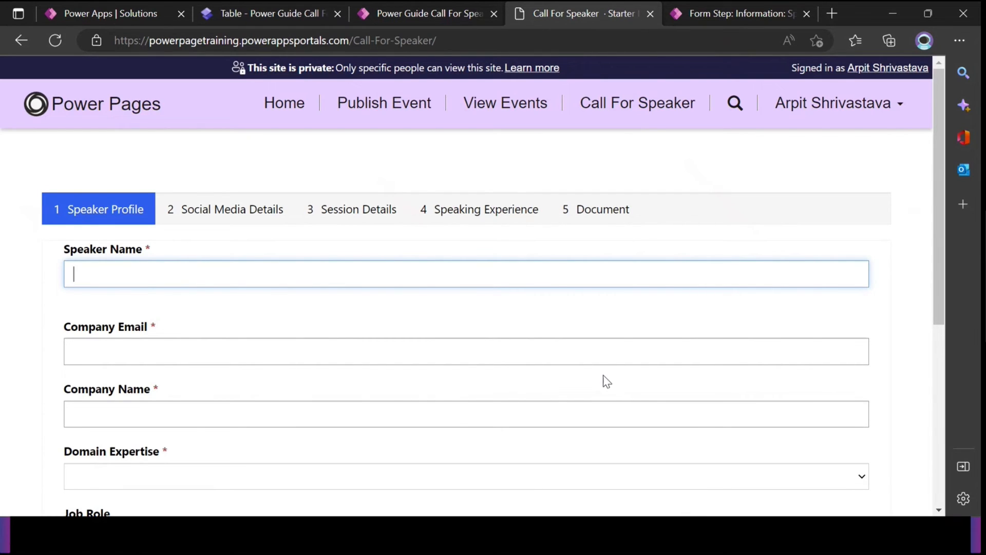
scroll(606, 381, "down", 6)
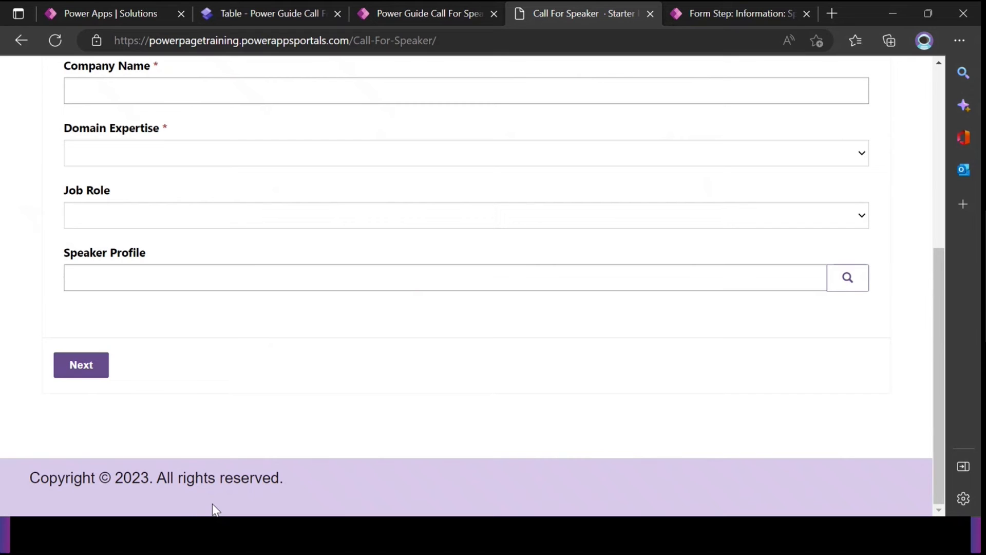
scroll(197, 501, "up", 6)
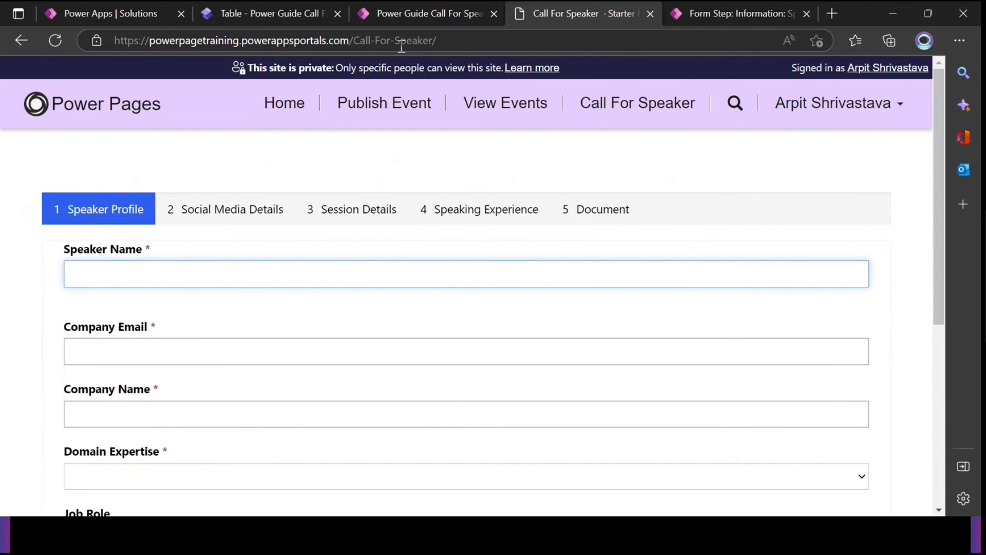
Switch to Portal Management and open the Document form step of the Call For Speaker multistep form.
left_click(695, 10)
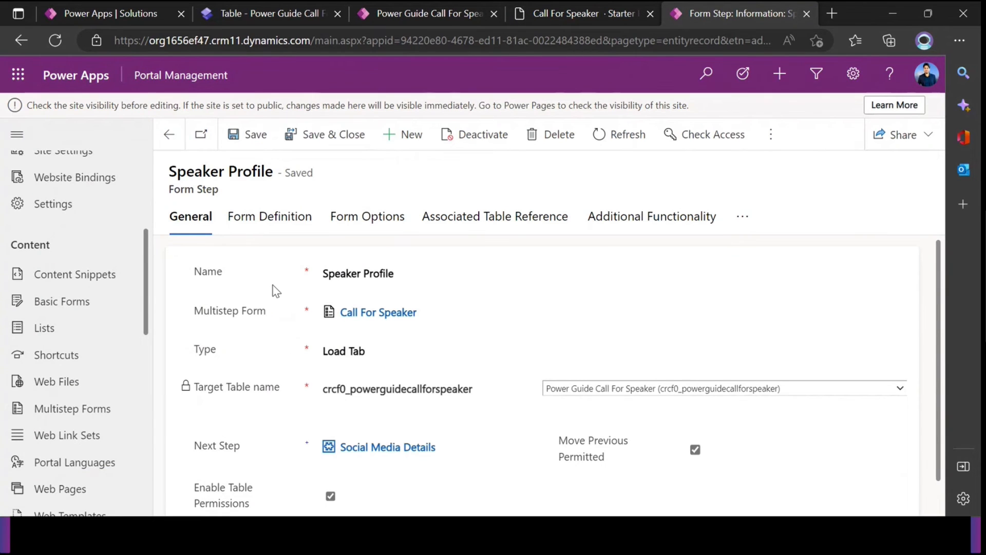
scroll(407, 411, "down", 1)
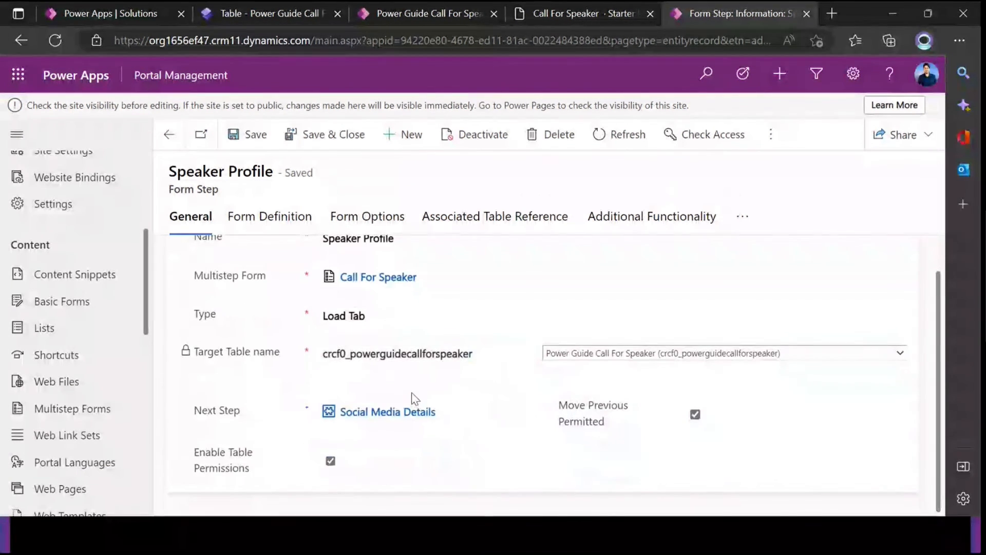
scroll(412, 399, "up", 1)
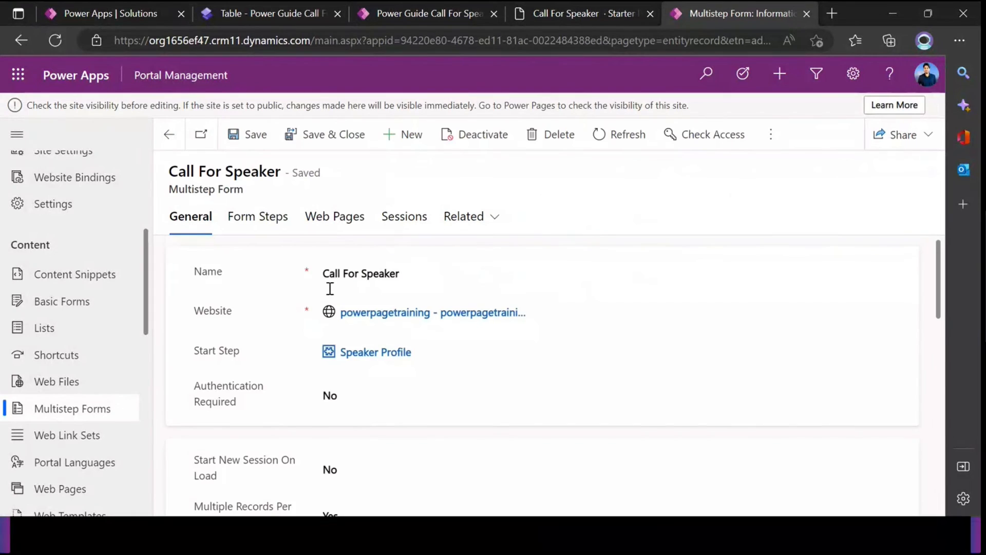
scroll(407, 338, "down", 10)
scroll(406, 338, "down", 3)
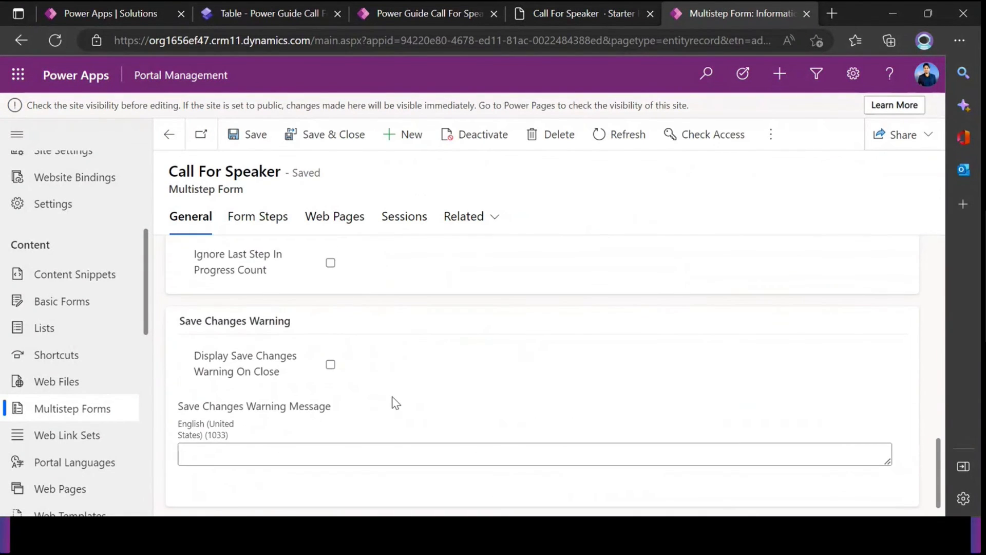
scroll(392, 400, "up", 2)
left_click(259, 218)
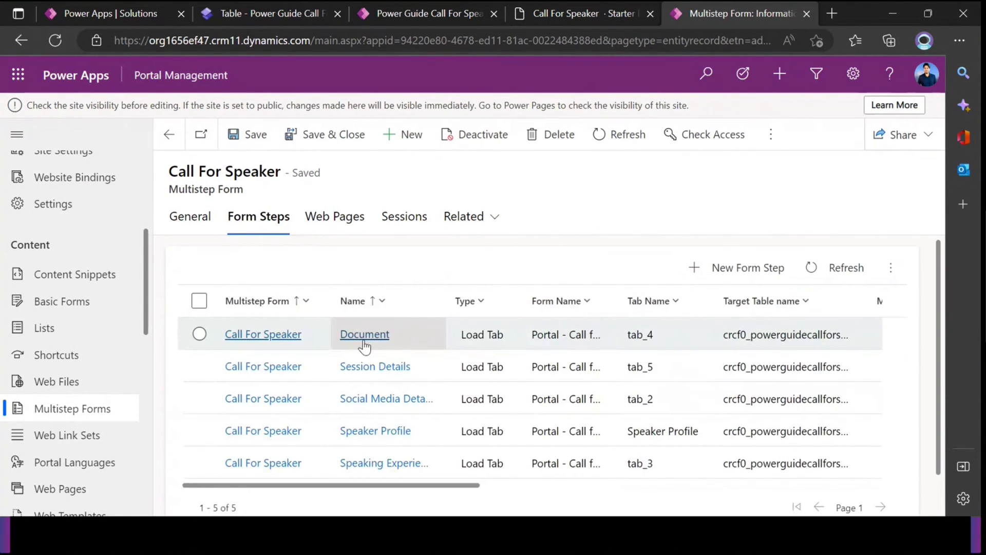
left_click(363, 336)
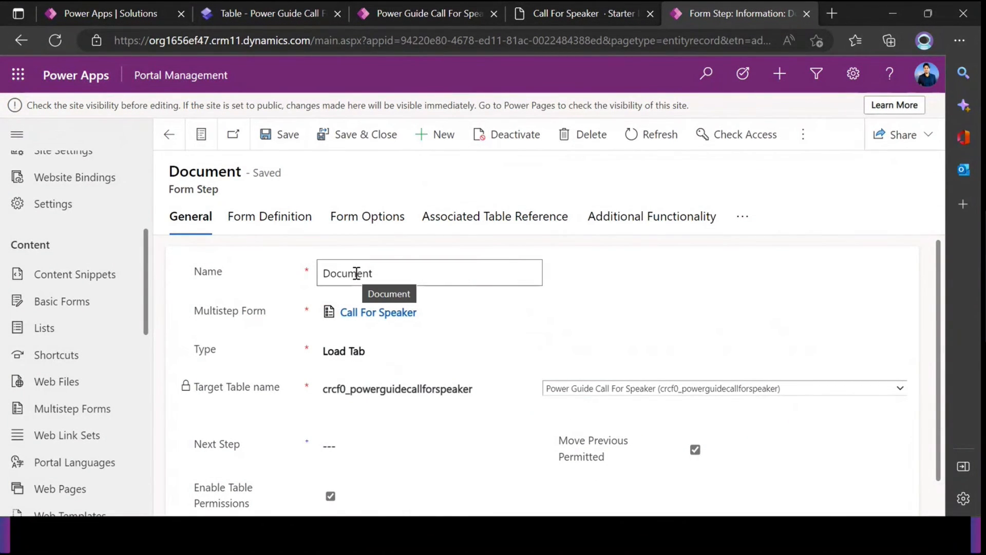
Start a new form step from the Document step's Next Step lookup and name it Review and Confirm.
scroll(356, 277, "down", 1)
left_click(355, 411)
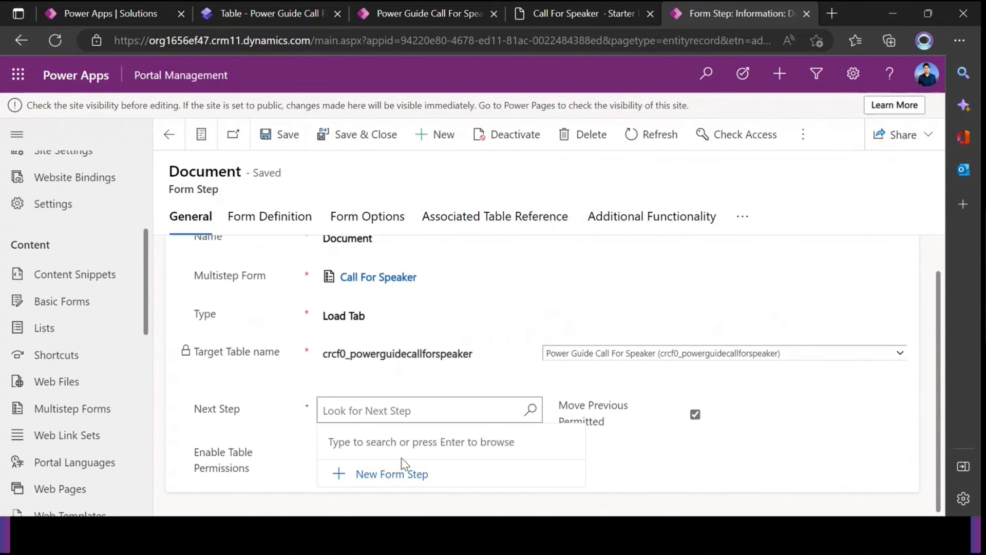
left_click(392, 475)
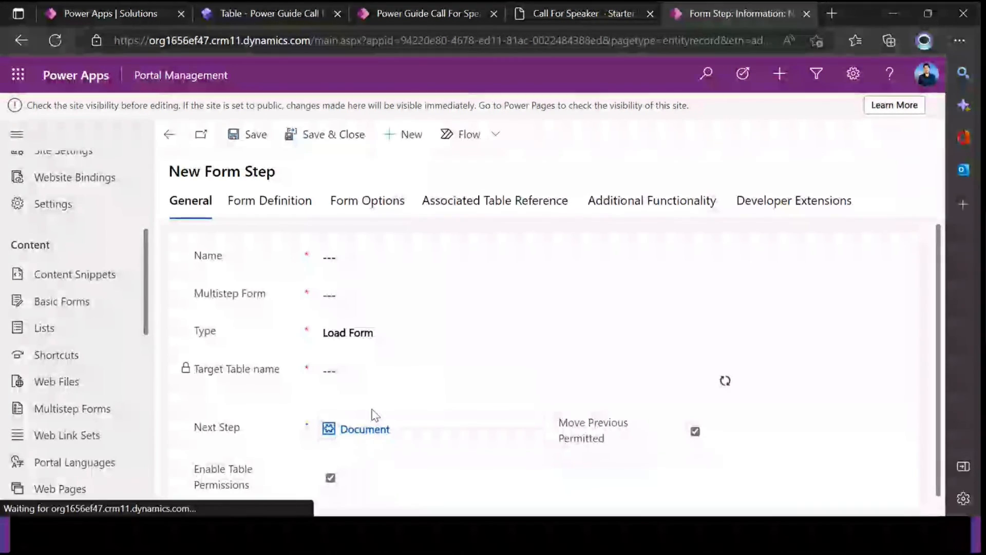
left_click(343, 257)
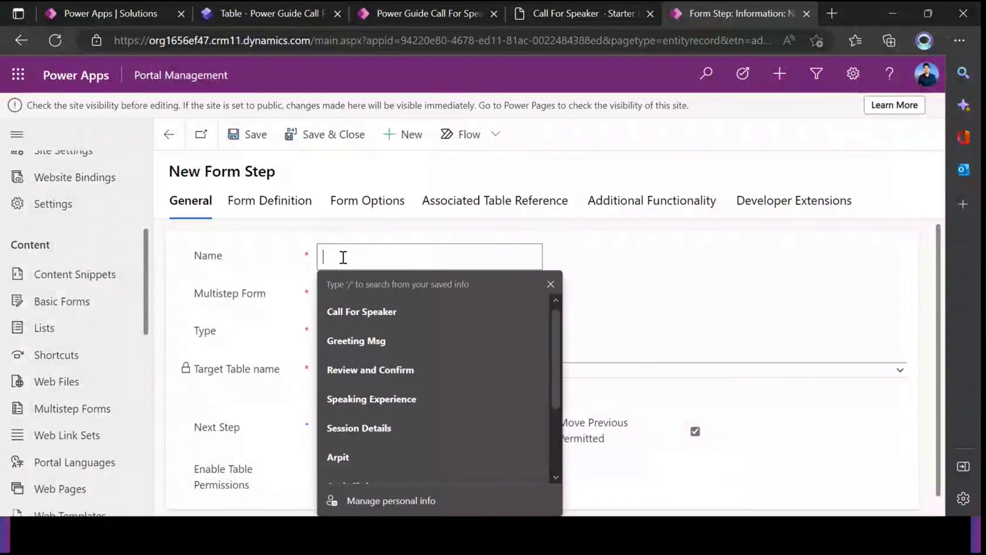
left_click(380, 371)
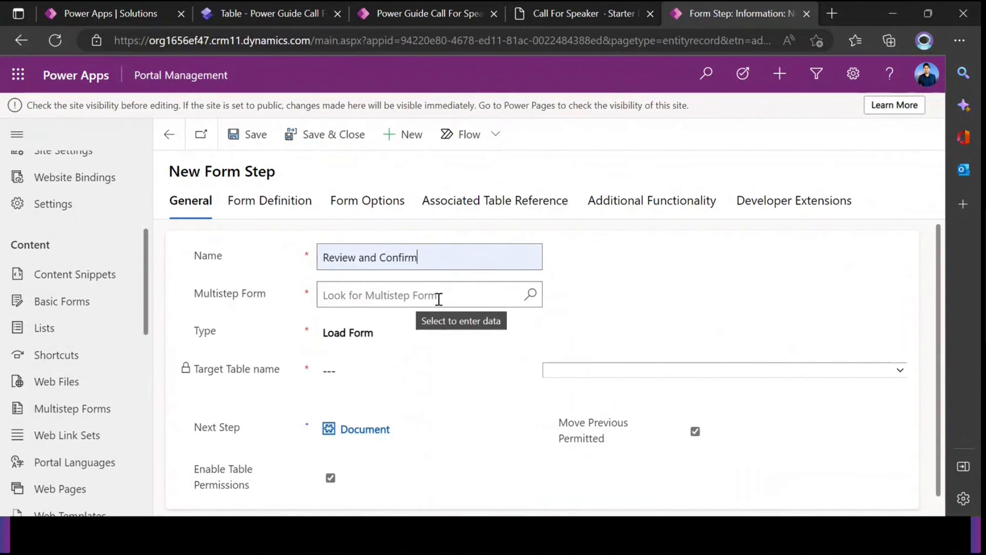
left_click(611, 226)
Clear the Review and Confirm step's Next Step and assign the step to the Call For Speaker multistep form.
left_click(404, 431)
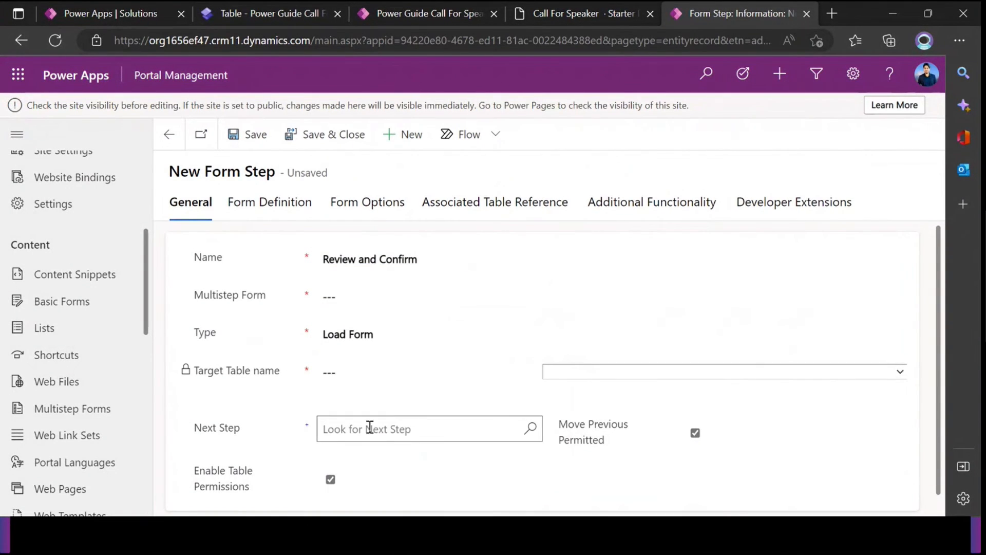
left_click(248, 147)
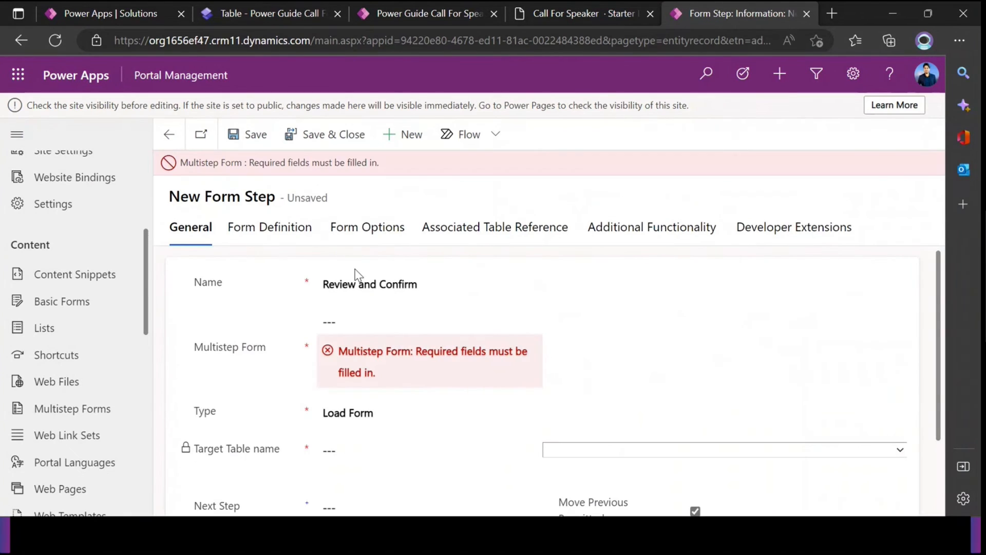
left_click(350, 317)
left_click(530, 322)
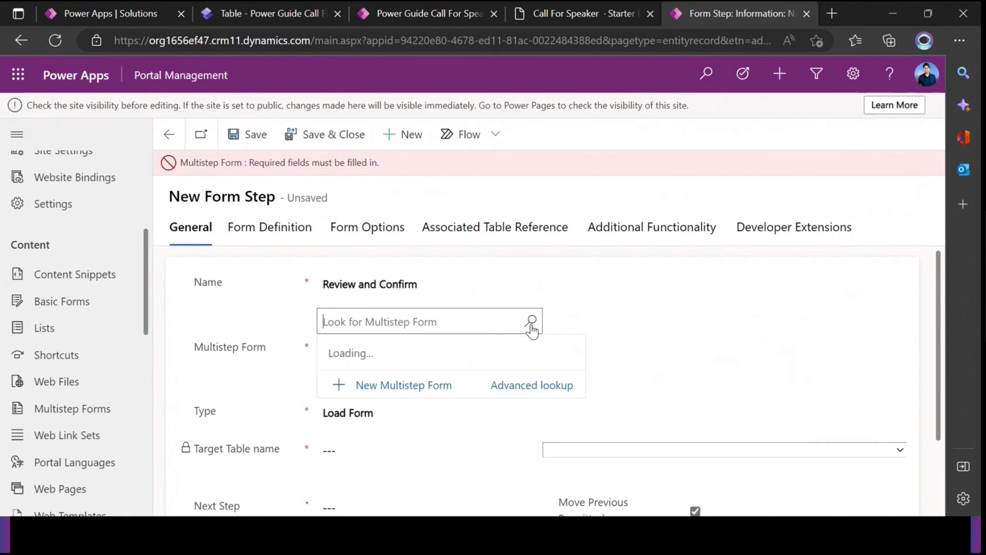
left_click(416, 397)
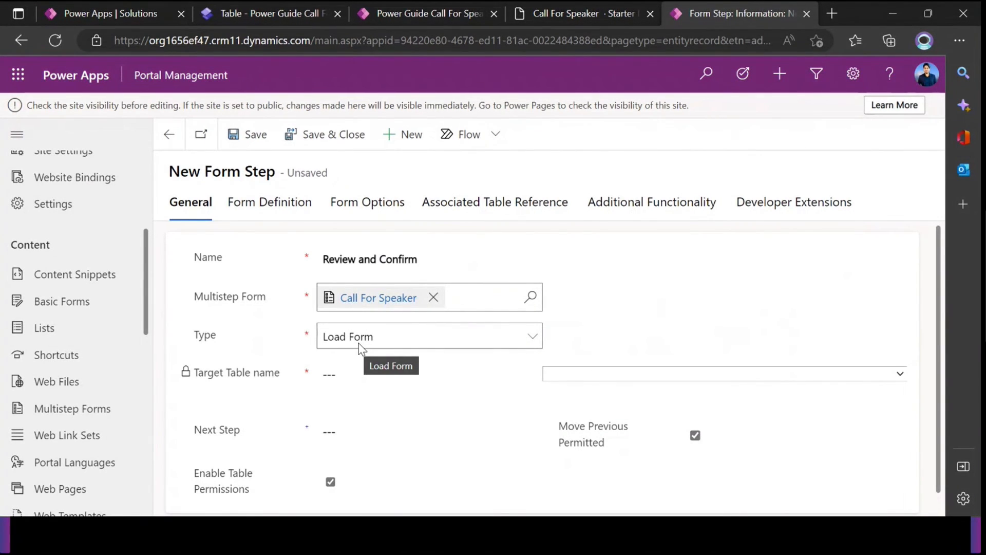
Set the new form step's target table to Power Guide Call For Speaker (crcf0_powerguidecallforspeaker).
left_click(565, 380)
type("pagealert)")
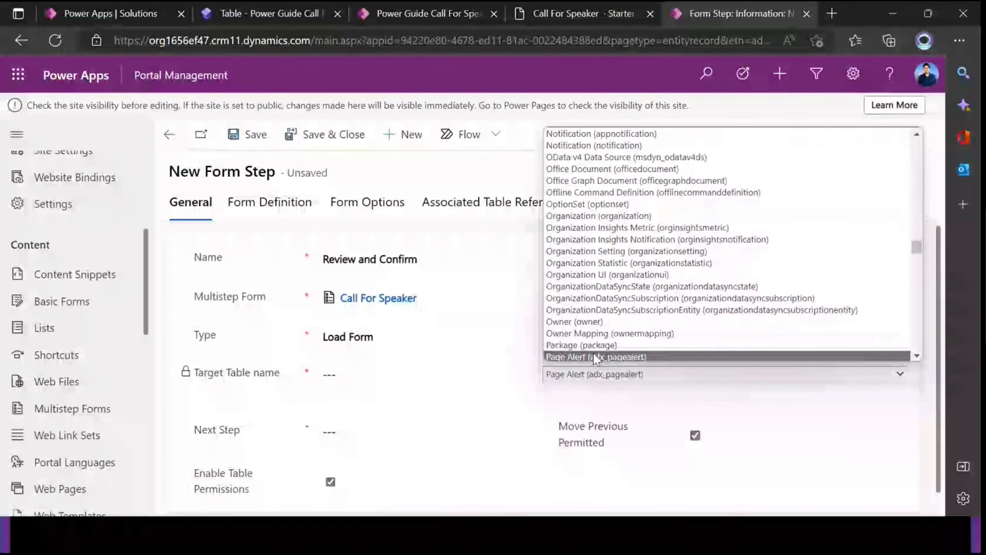
key("Down")
key("Down")
key("Down")
scroll(689, 242, "down", 8)
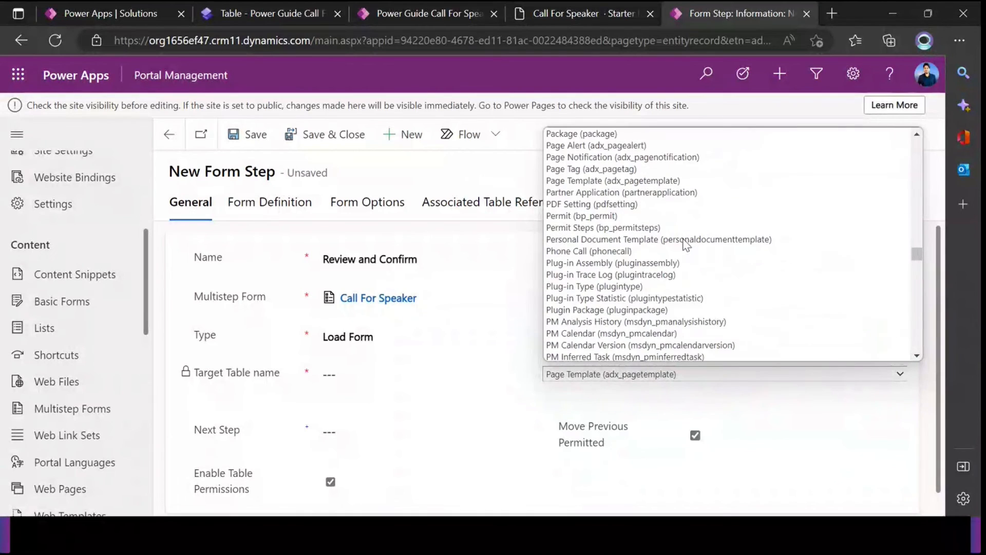
scroll(731, 251, "down", 3)
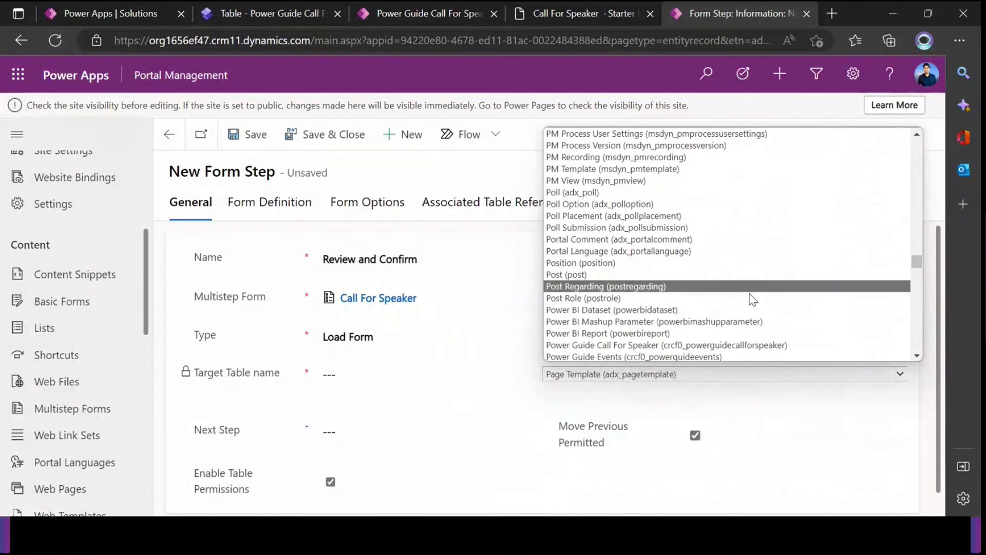
left_click(770, 345)
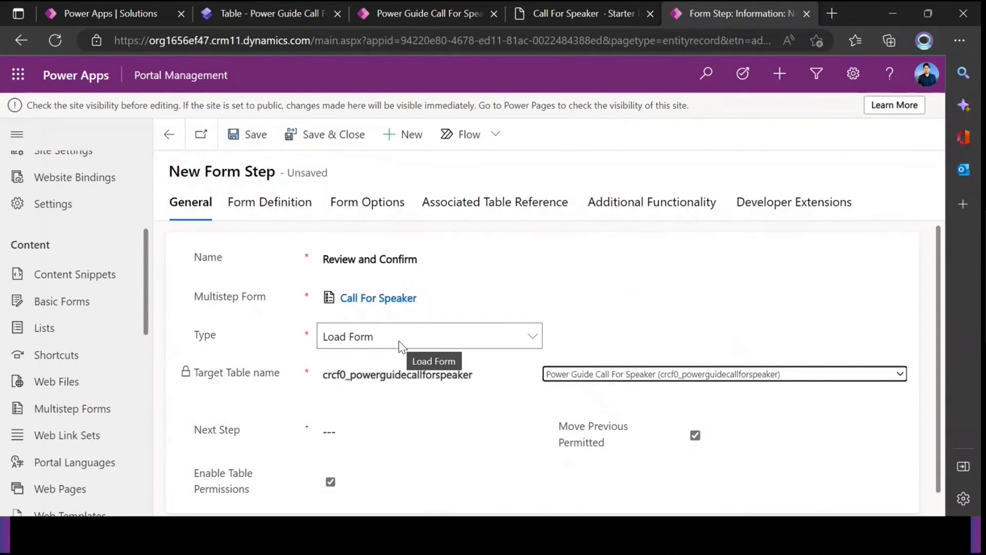
In the step's form definition, set the mode to Edit and the form name to Portal - Call for Speaker.
left_click(286, 202)
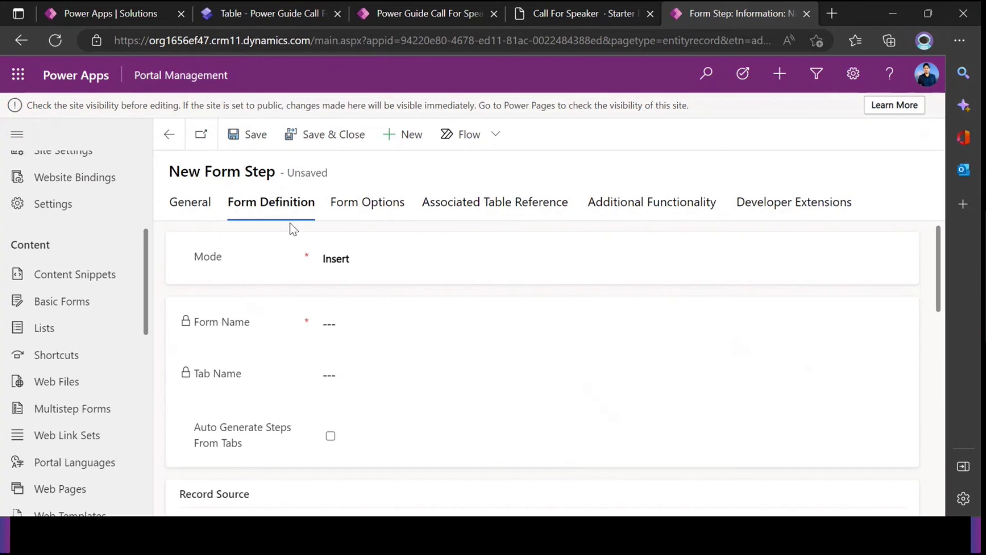
left_click(352, 264)
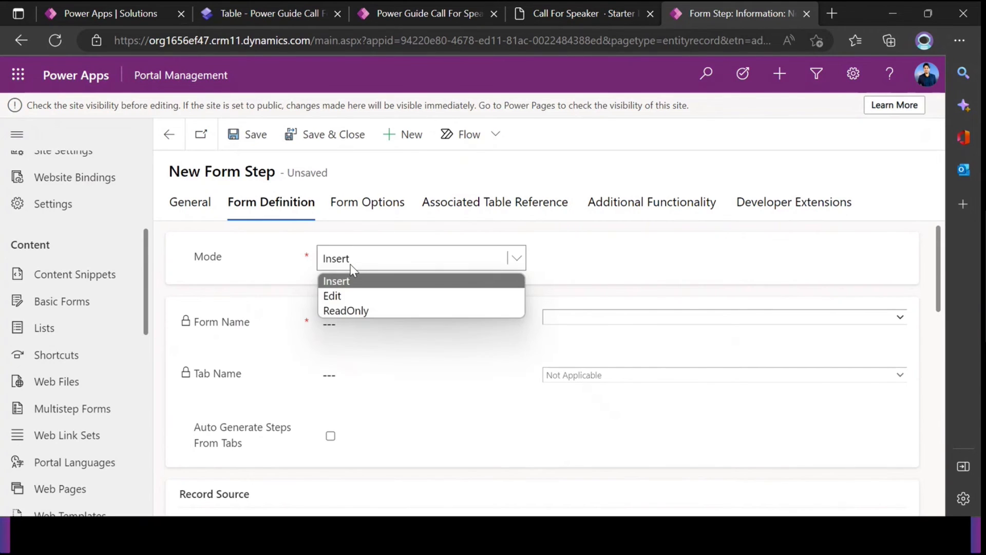
left_click(357, 280)
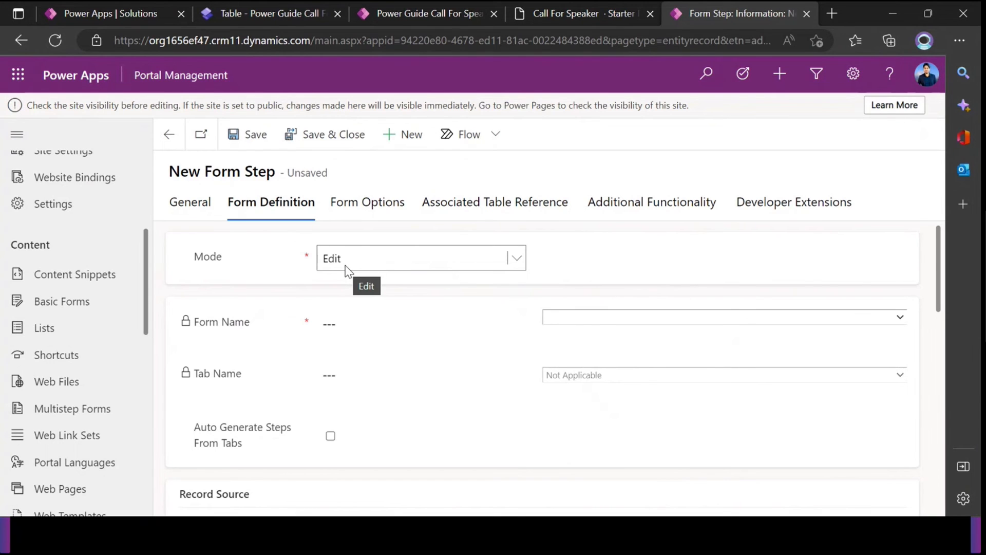
left_click(590, 316)
left_click(594, 357)
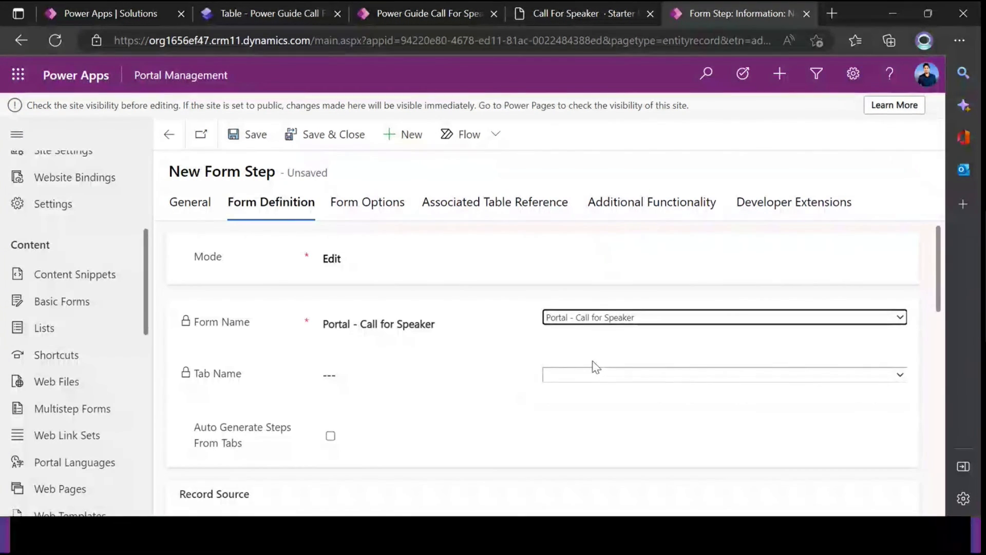
Leave the tab name blank and enable Auto Generate Steps From Tabs for the new form step.
left_click(560, 380)
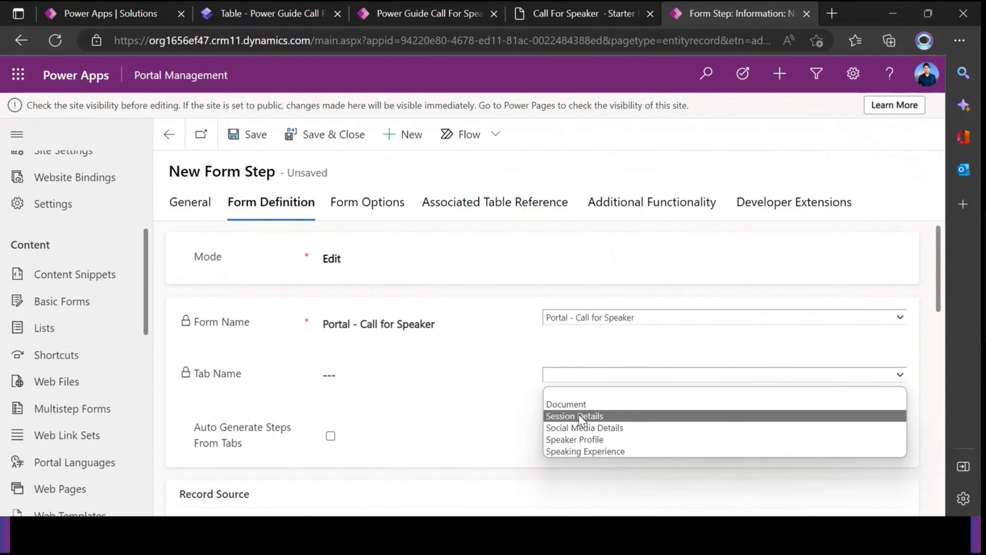
left_click(563, 380)
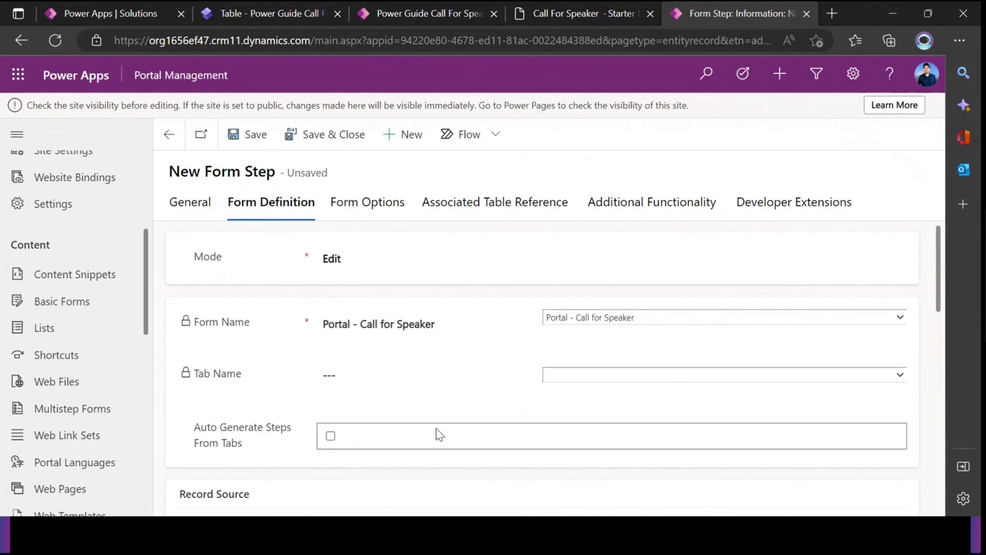
left_click(330, 436)
scroll(395, 354, "down", 3)
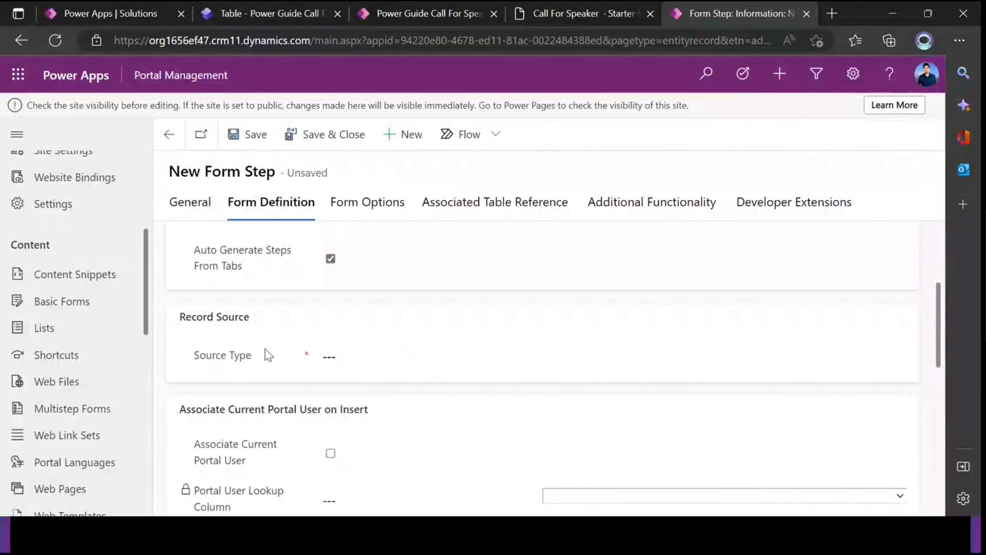
Set the record source type to Query String in the new step's form definition.
scroll(378, 356, "up", 3)
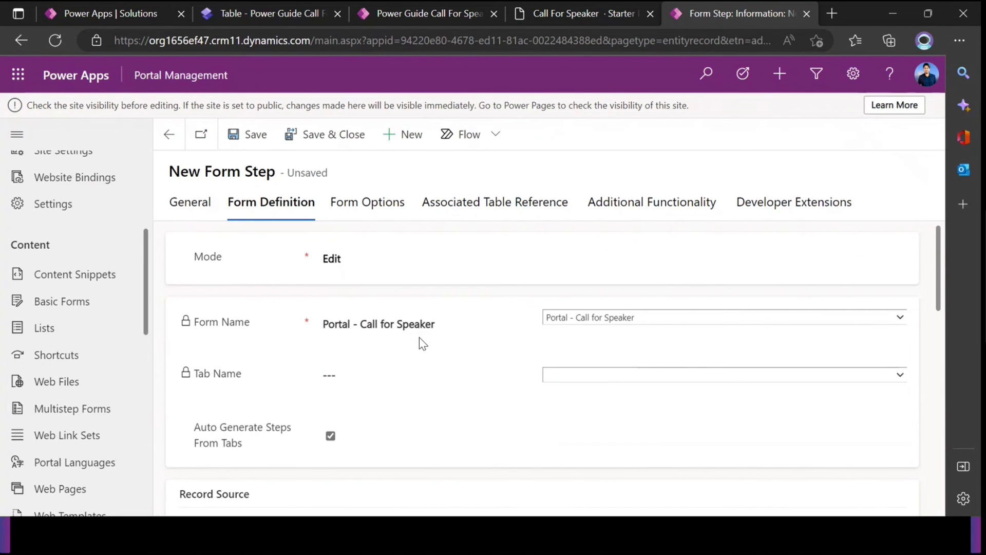
scroll(419, 337, "down", 3)
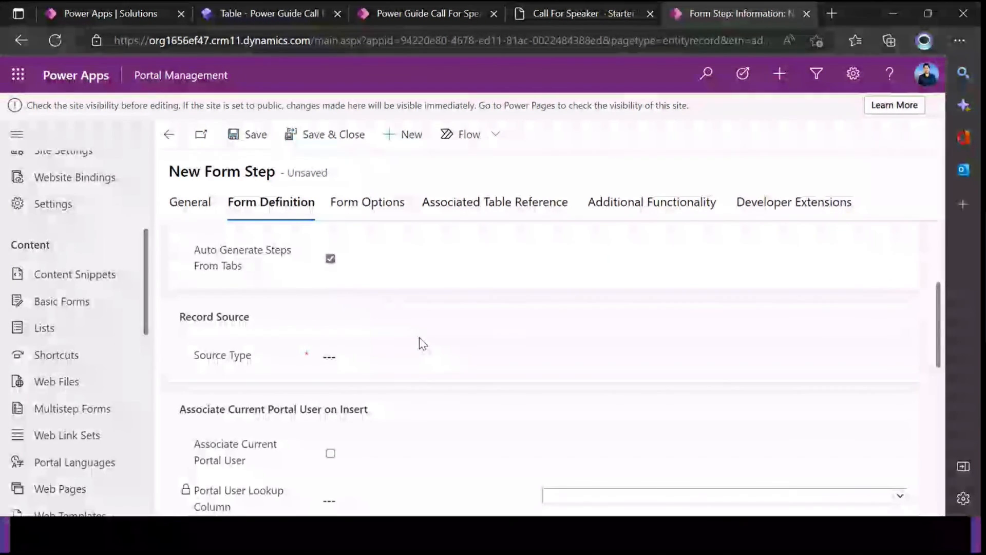
left_click(367, 360)
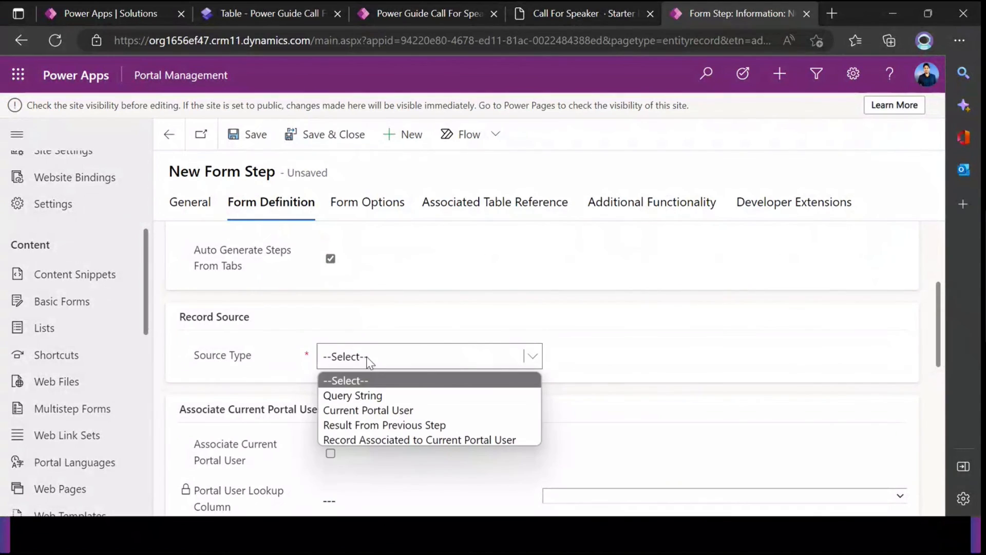
left_click(361, 395)
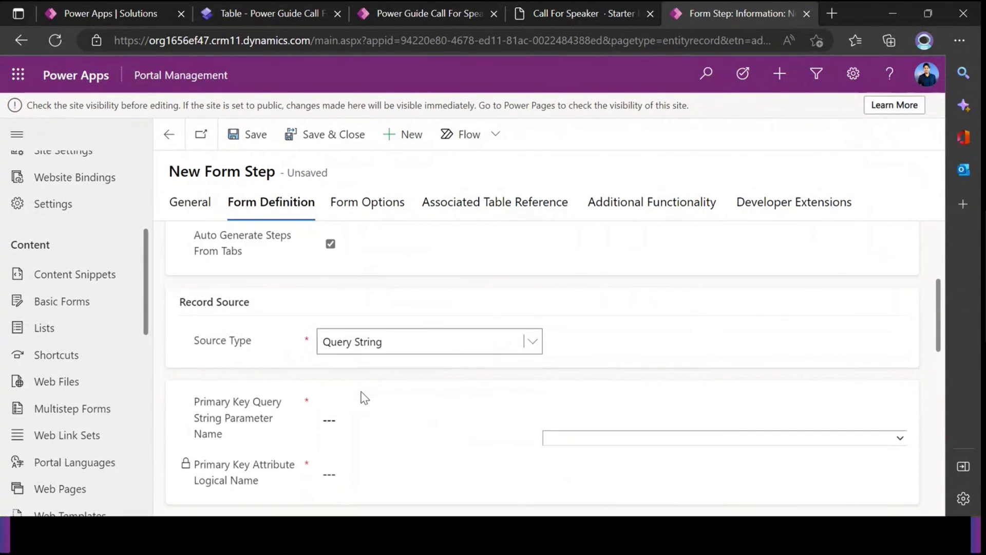
Set the primary key query string parameter name to id and its attribute to Power Guide Call For Speaker (crcf0_powerguidecallforspeakerid).
scroll(355, 355, "down", 2)
left_click(345, 305)
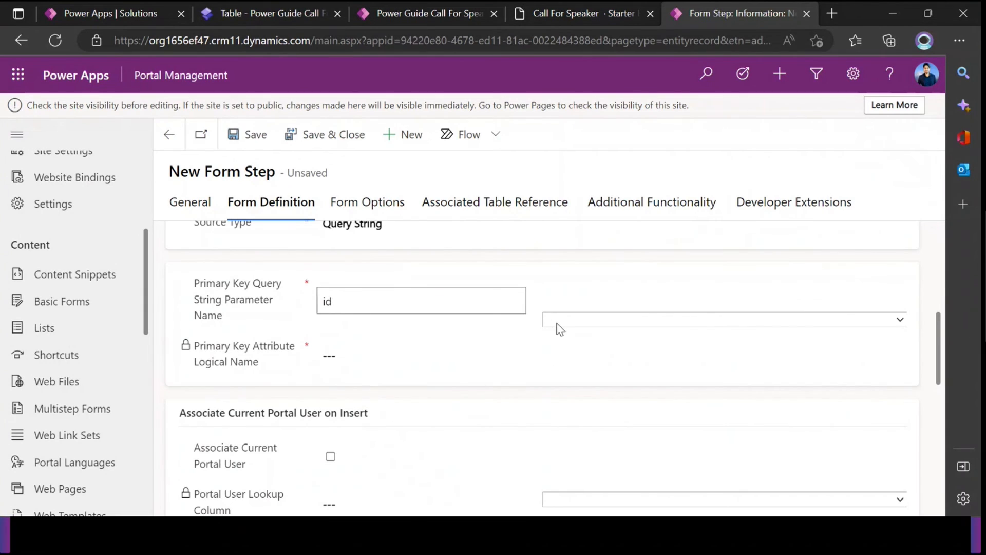
left_click(558, 320)
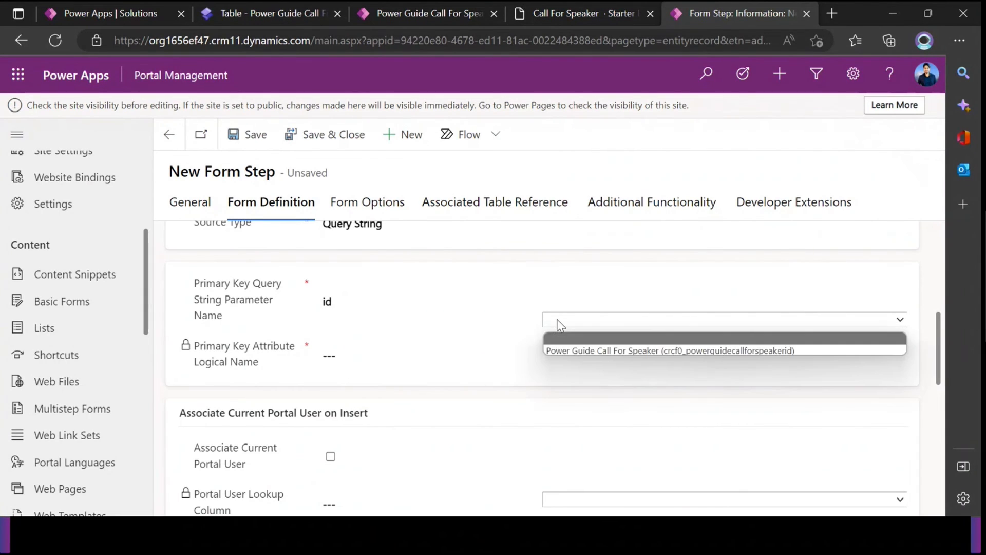
left_click(578, 349)
left_click_drag(480, 355, 323, 356)
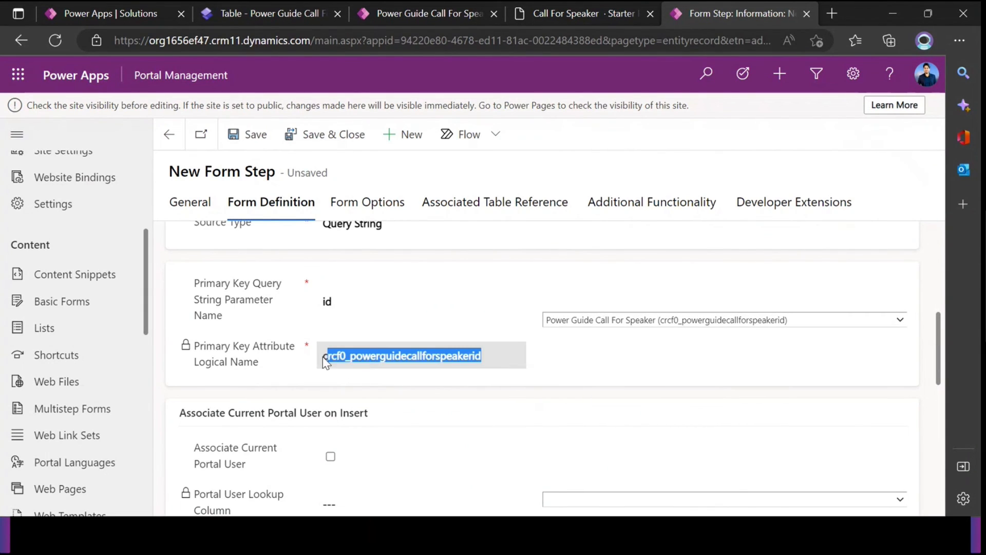
scroll(364, 363, "up", 2)
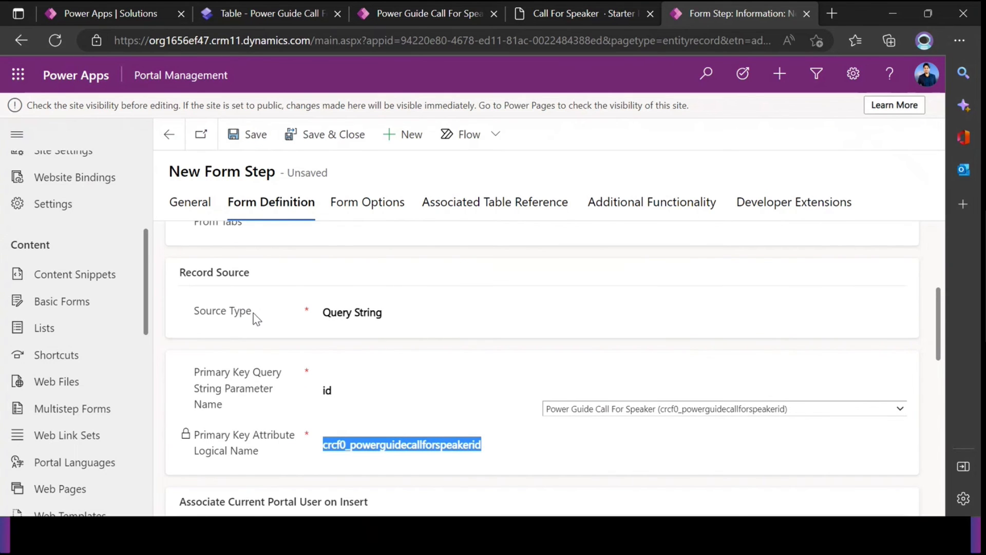
left_click(327, 366)
scroll(365, 378, "up", 5)
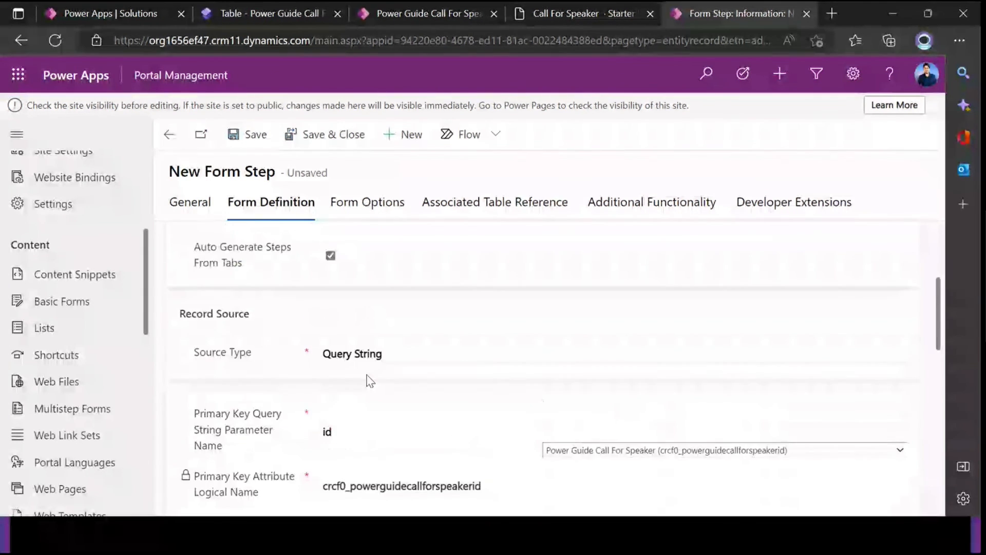
Save the Review and Confirm step and open the list of form steps of the Call For Speaker multistep form.
left_click(208, 205)
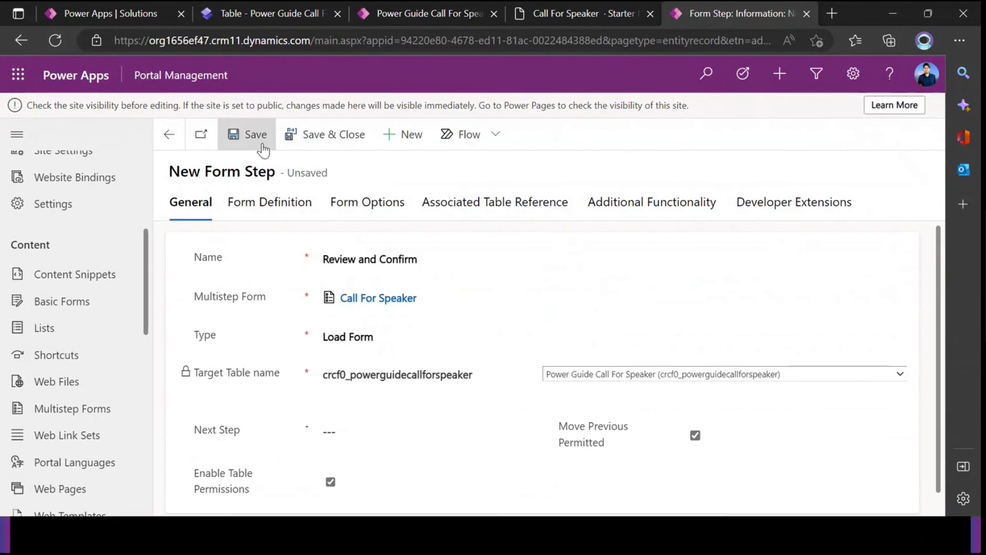
left_click(252, 134)
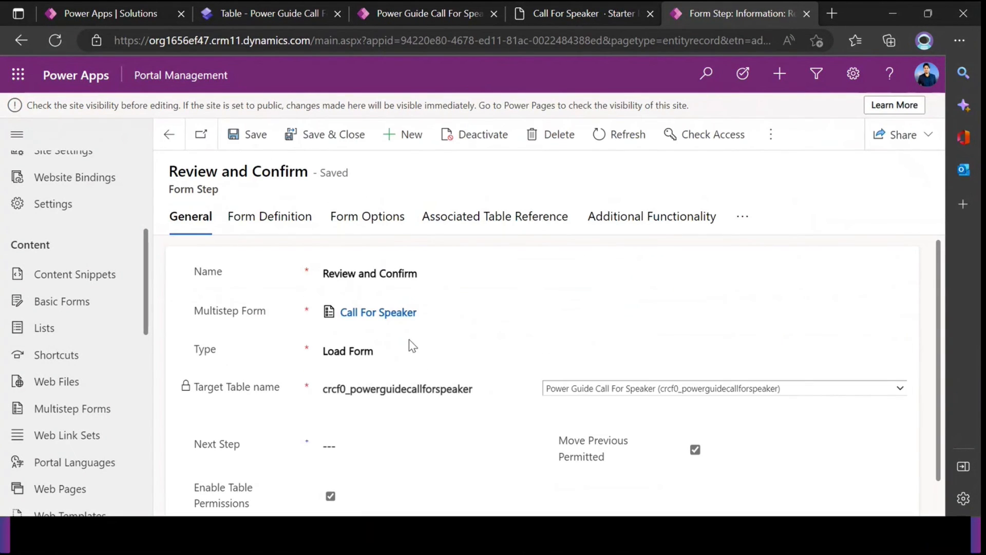
left_click(382, 312)
scroll(379, 370, "down", 5)
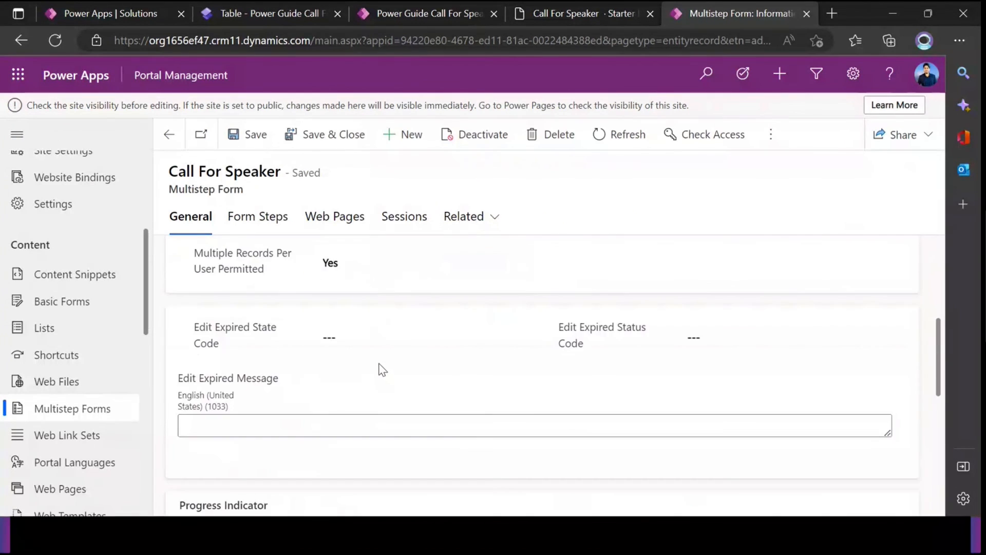
left_click(258, 220)
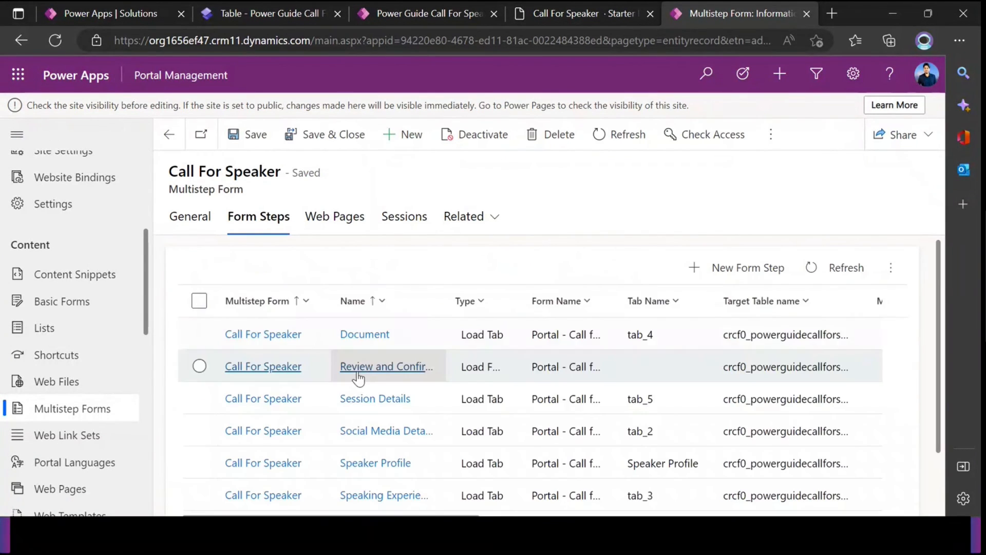
Set the Document form step's Next Step to Review and Confirm, then save and close the record.
left_click(363, 333)
scroll(394, 391, "down", 1)
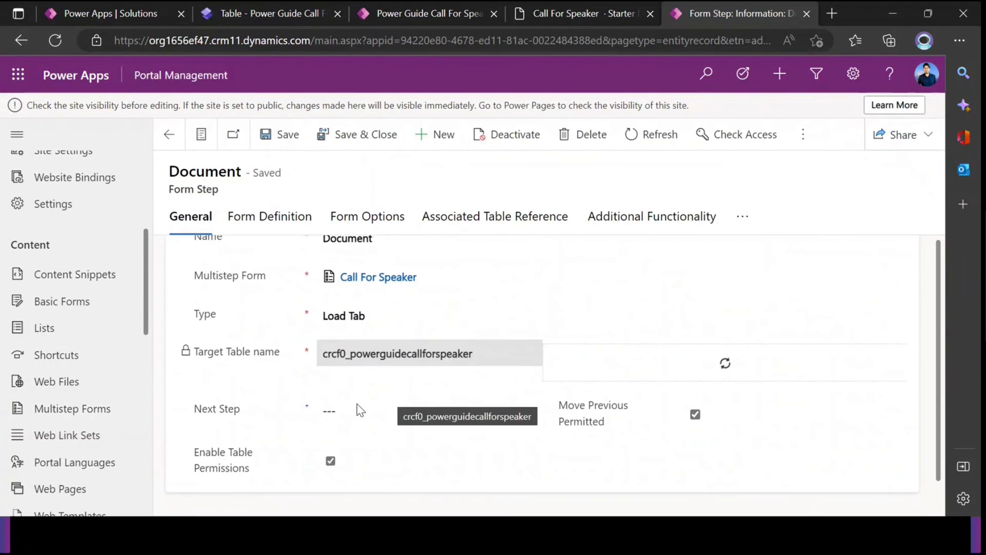
left_click(348, 414)
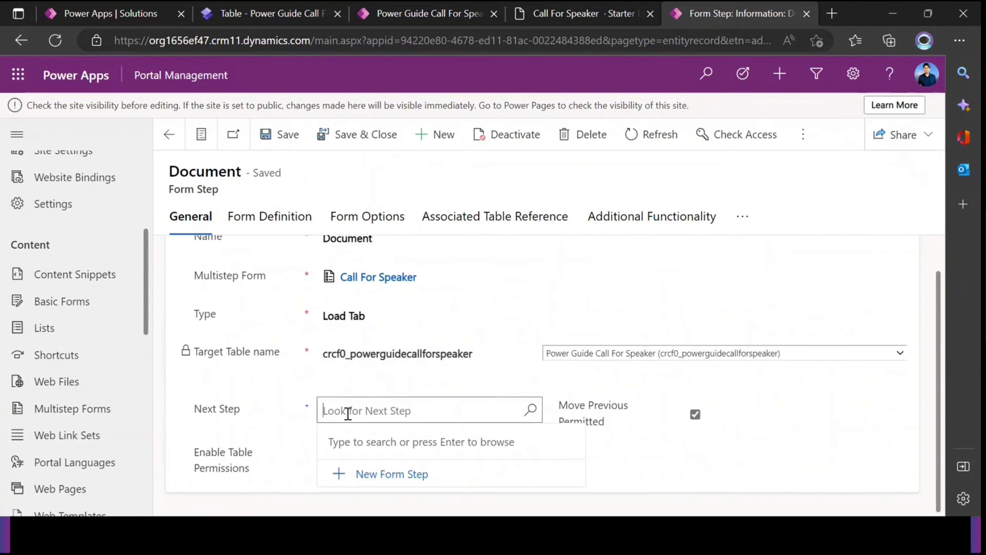
left_click(530, 409)
scroll(438, 301, "down", 2)
scroll(438, 303, "down", 1)
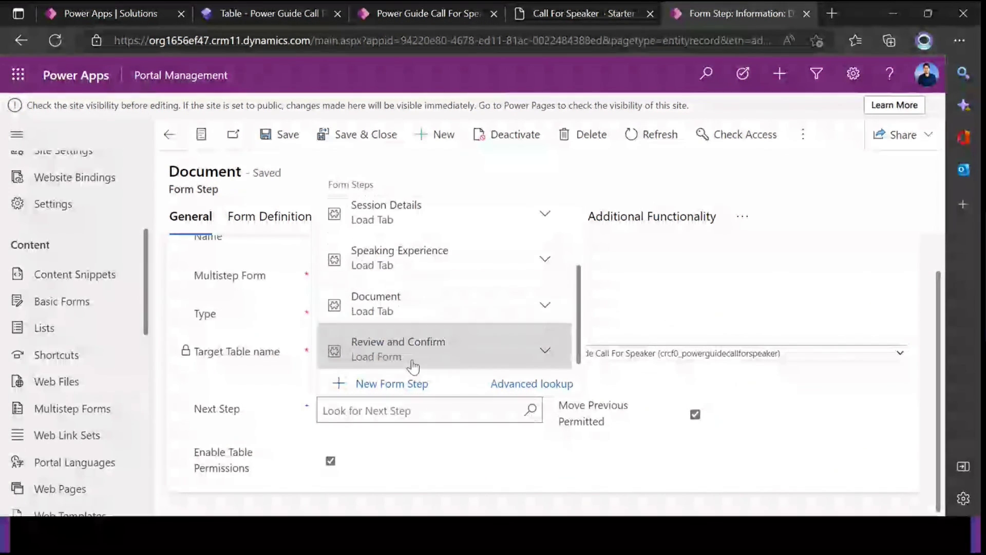
left_click(409, 364)
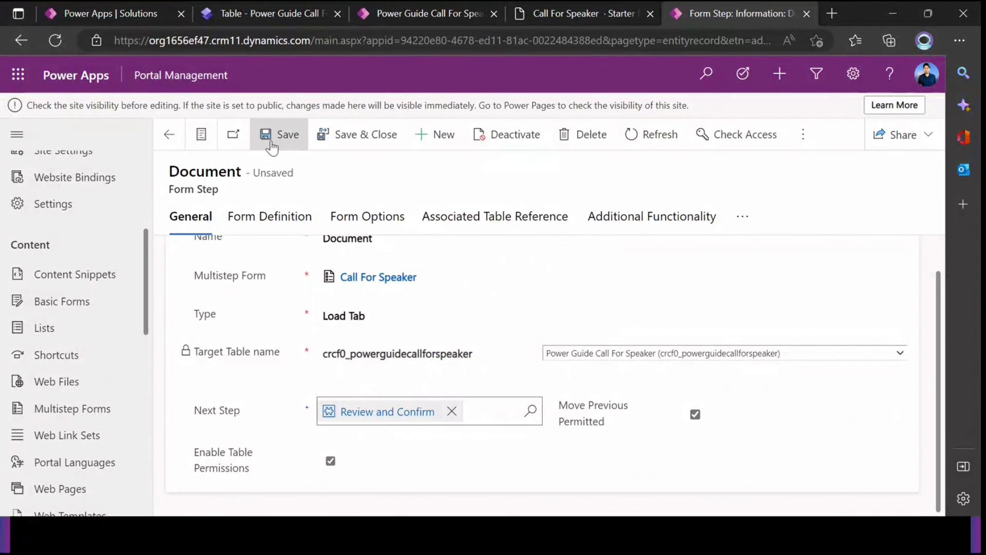
left_click(370, 135)
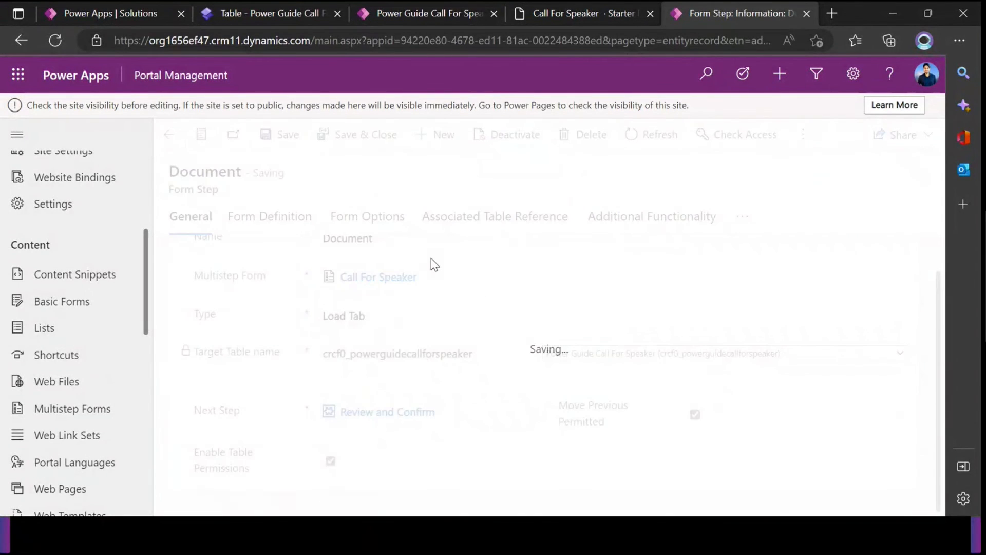
Switch to Power Pages and preview the powerpagetraining site at desktop size.
left_click(386, 15)
left_click(260, 17)
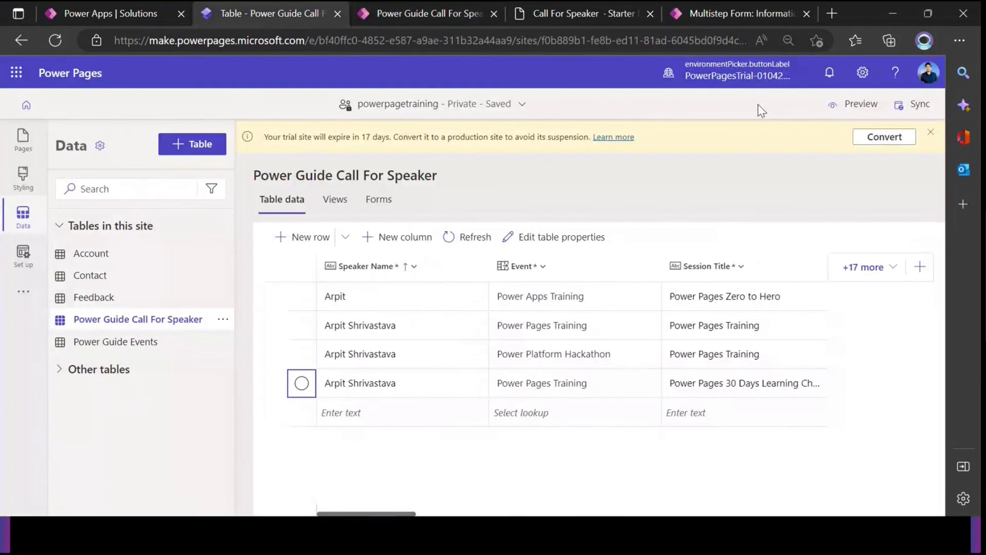
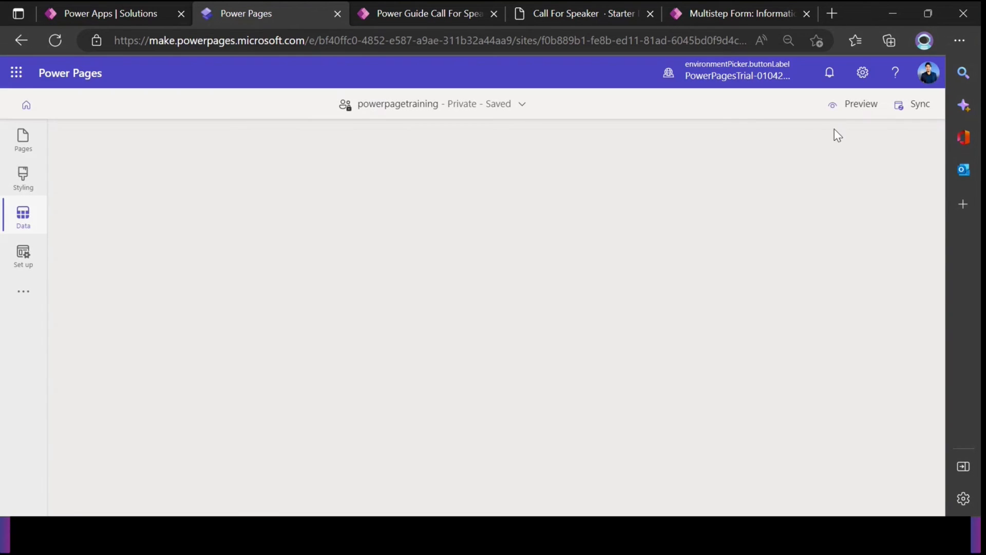
left_click(852, 109)
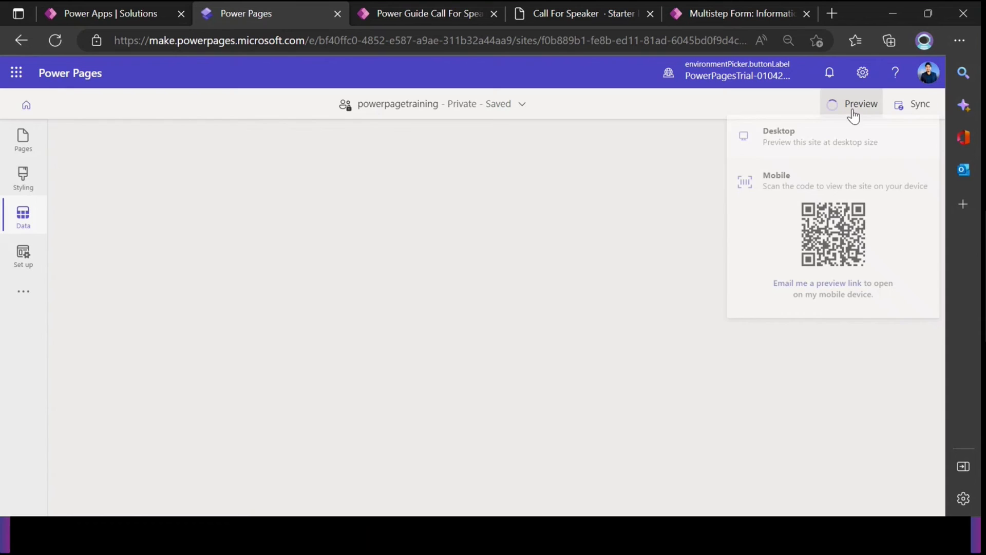
left_click(772, 145)
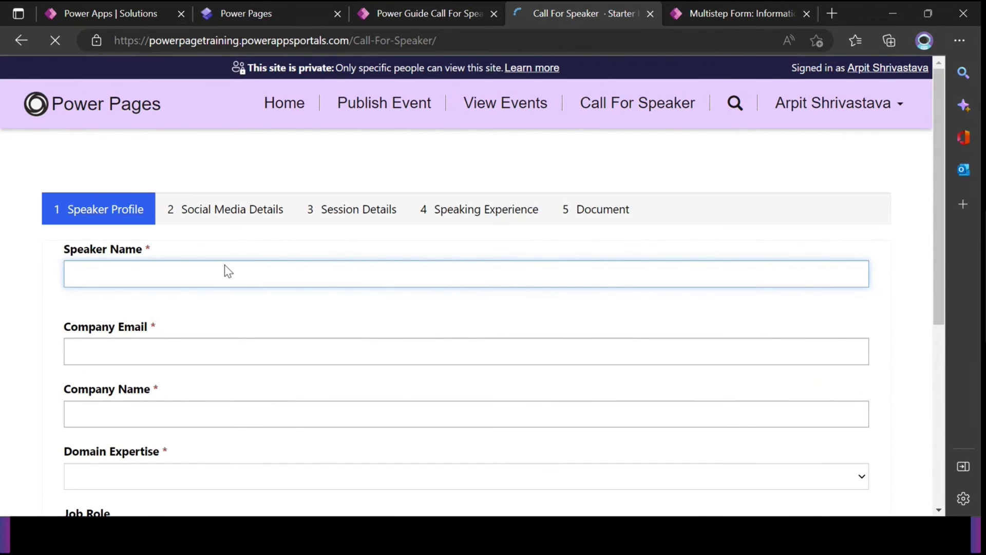
On the Call For Speaker page, enter the speaker's full name and company email, with Capgemini as the company name.
left_click(158, 277)
left_click(143, 325)
scroll(154, 280, "down", 3)
left_click(138, 215)
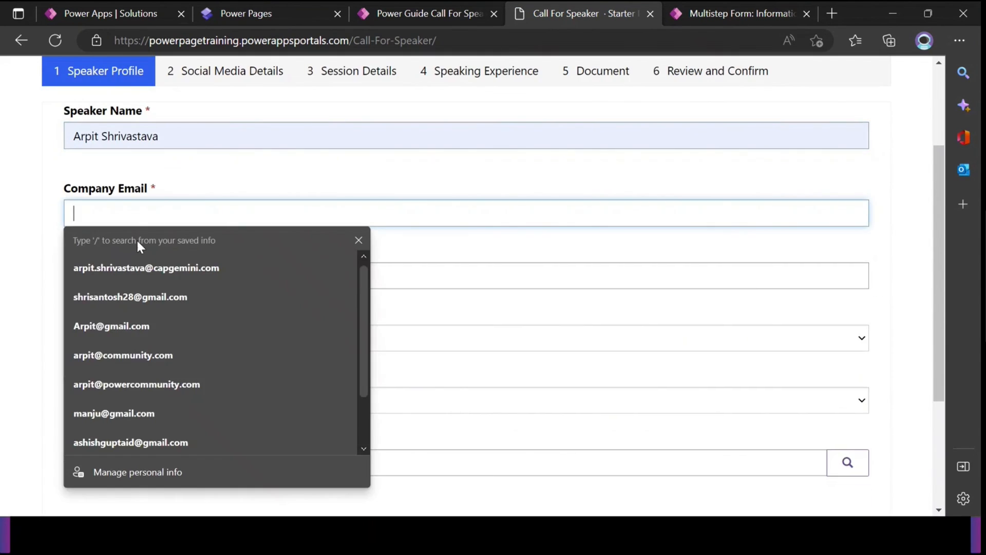
left_click(138, 267)
left_click(134, 273)
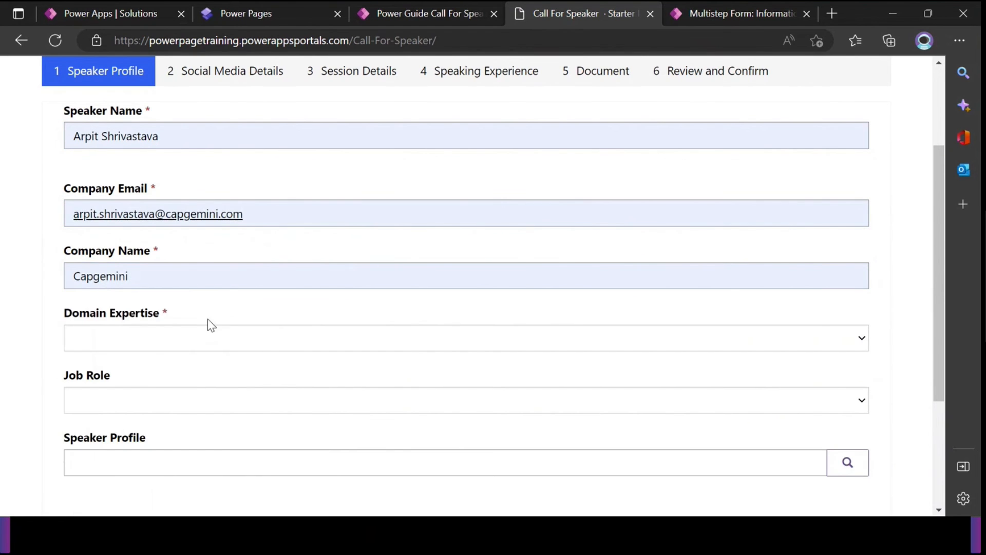
Set Domain Expertise to Power Pages, choose a job role, and continue to Social Media Details.
left_click(187, 347)
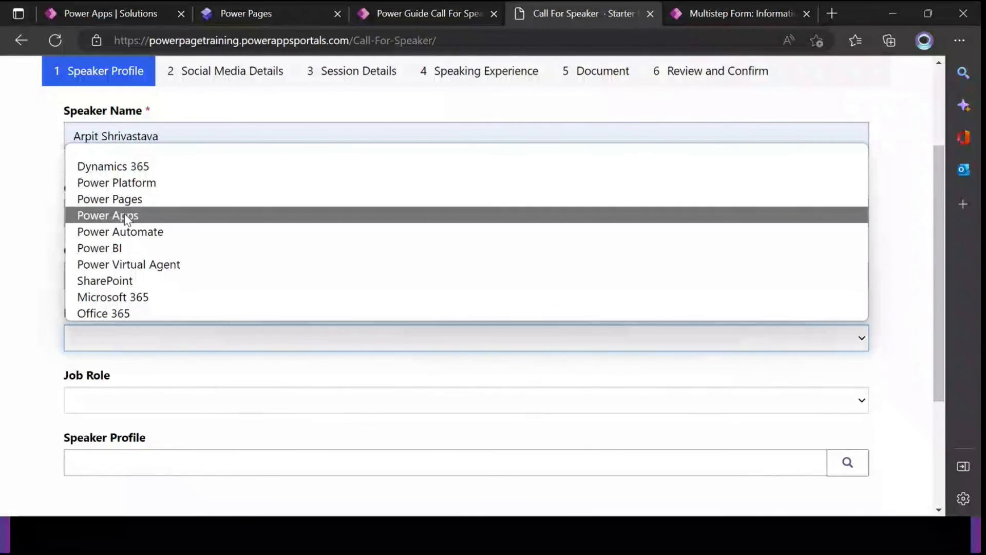
left_click(125, 200)
scroll(154, 277, "down", 3)
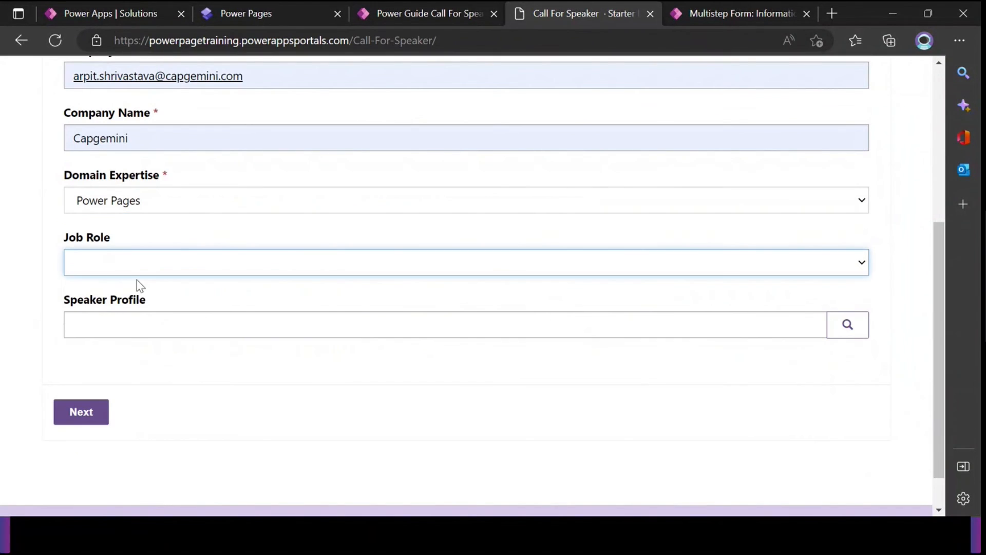
left_click(136, 269)
left_click(132, 334)
left_click(84, 414)
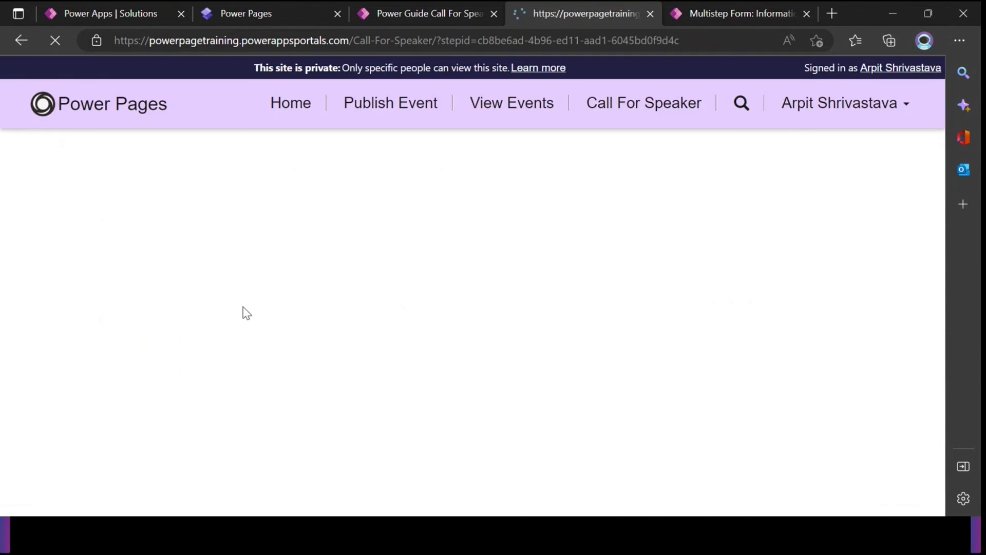
left_click(165, 349)
left_click(182, 410)
scroll(185, 366, "down", 4)
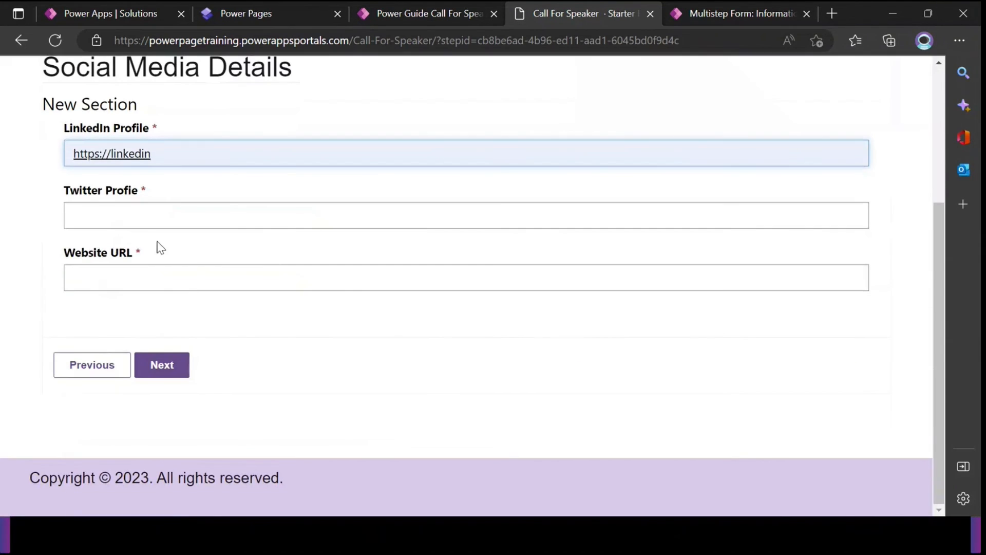
left_click(156, 215)
left_click(147, 270)
left_click(149, 276)
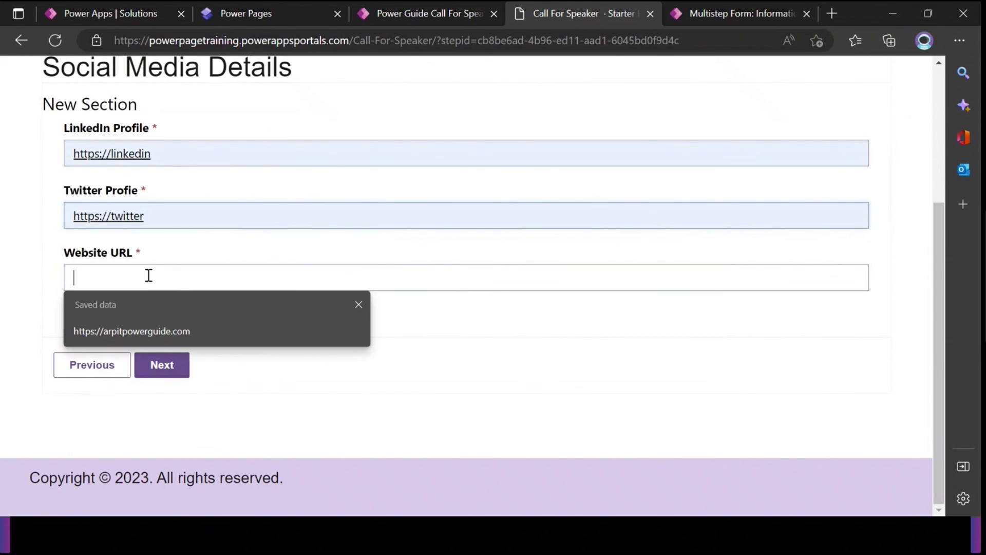
left_click(157, 329)
left_click(159, 363)
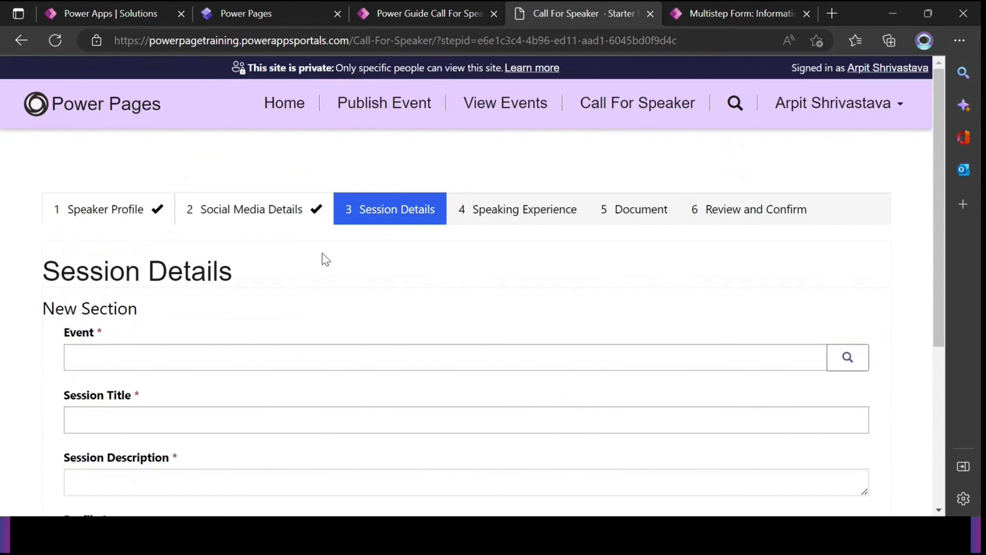
Choose Microsoft Azure Bootcamp as the event in Session Details.
scroll(257, 296, "down", 2)
left_click(845, 226)
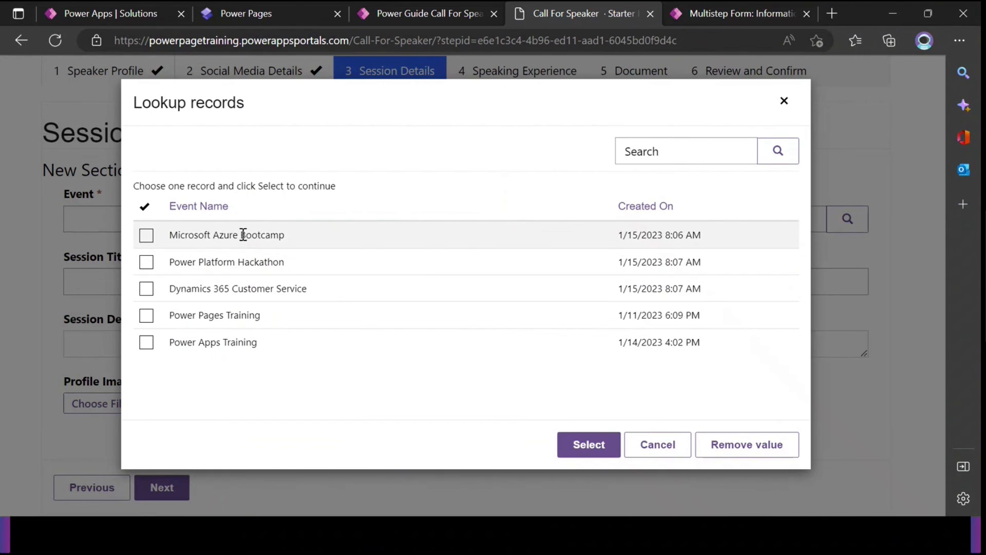
left_click(242, 235)
left_click(585, 444)
Enter "Power Pages 30 Days Learning Challenge" as both the session title and the session description.
left_click(119, 277)
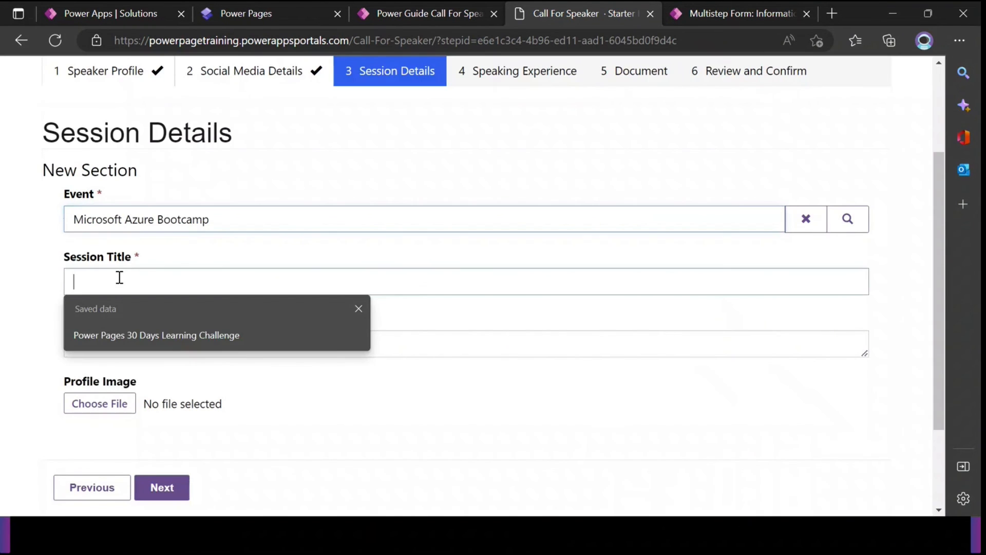
left_click(169, 339)
left_click(197, 351)
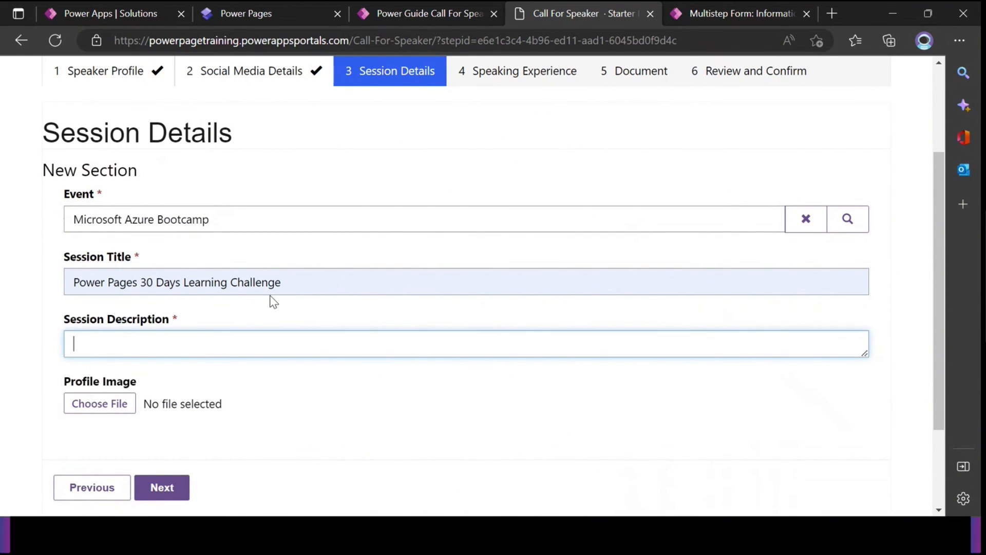
left_click_drag(292, 281, 40, 286)
key("ctrl+c")
left_click(194, 352)
key("ctrl+v")
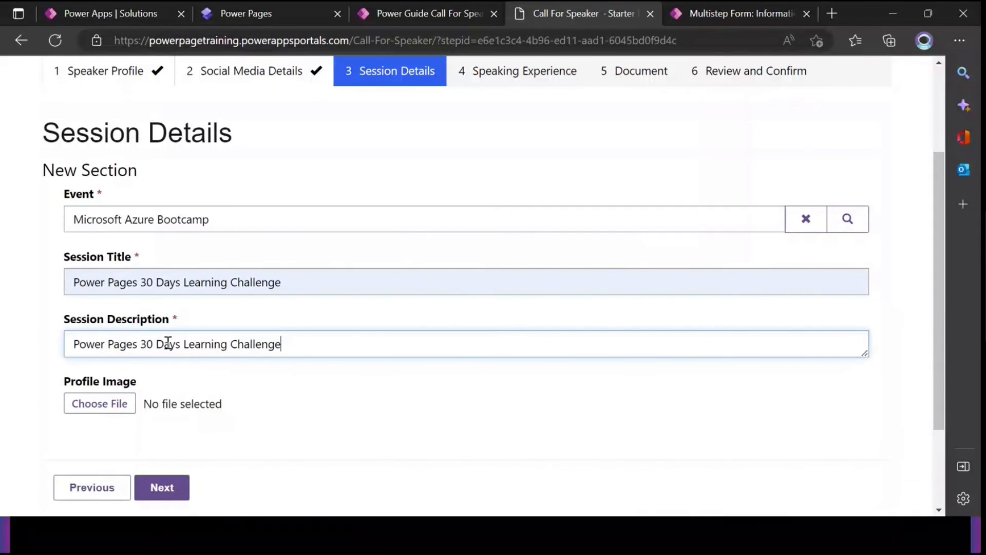
Upload the portrait photo from the Desktop folder as the profile image and continue to Speaking Experience.
left_click(260, 400)
left_click(108, 410)
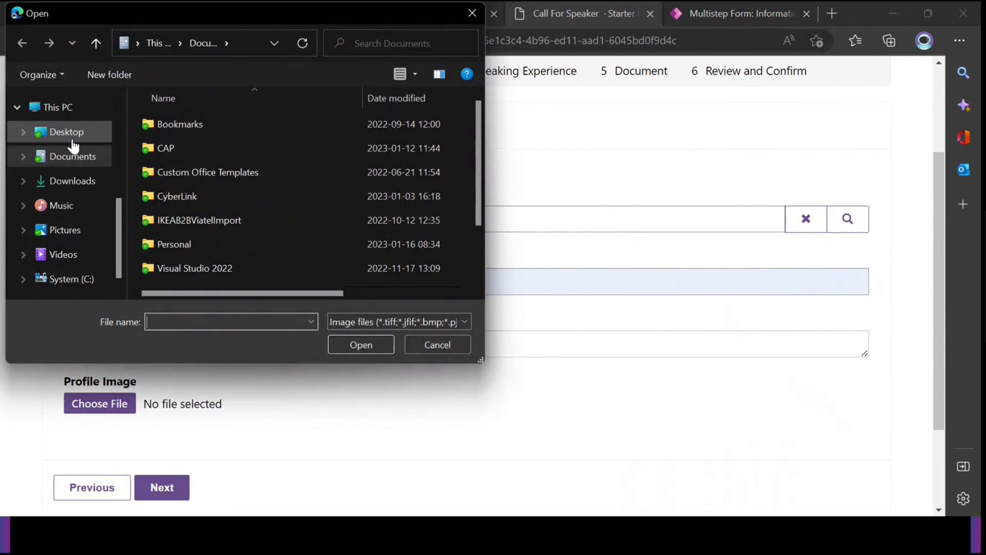
left_click(186, 218)
left_click(78, 137)
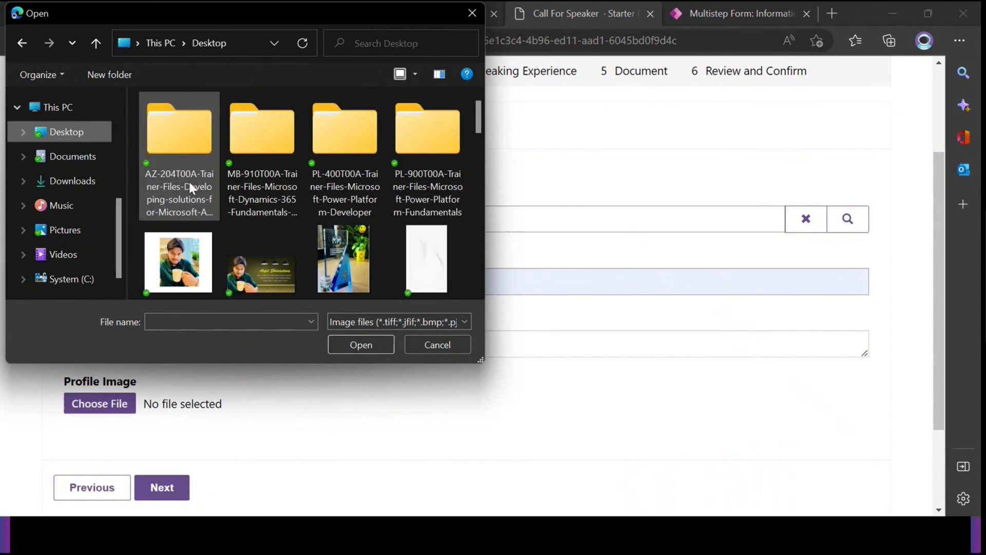
left_click(168, 263)
double_click(197, 241)
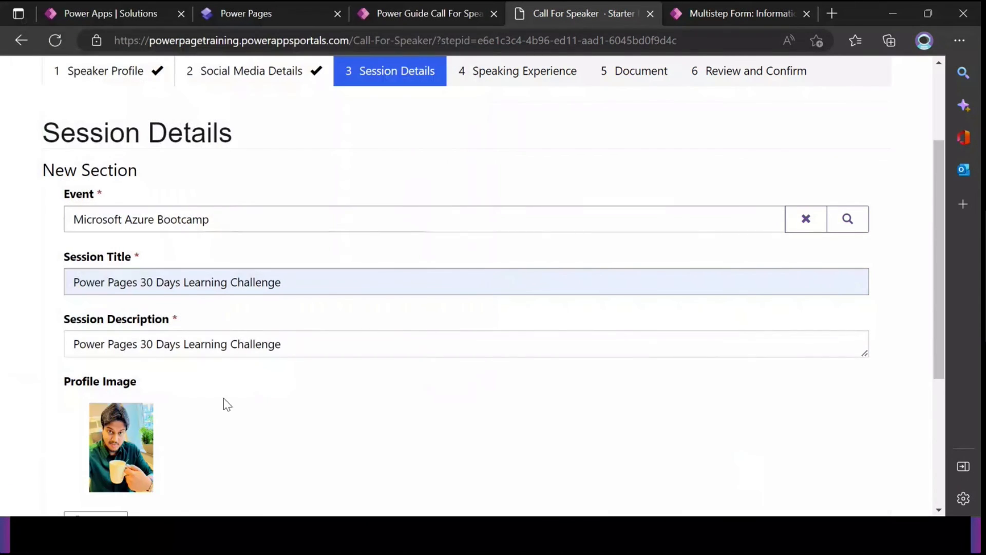
scroll(233, 394, "down", 5)
left_click(165, 368)
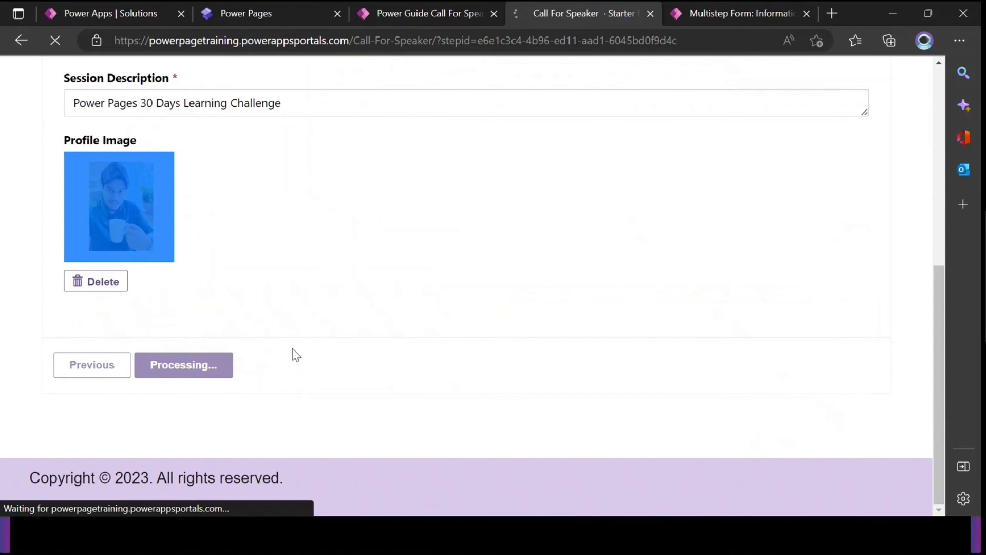
Enter "Power Pages 30 Days Learning Challenge" as the speaking evidence and continue to the Document step.
left_click(297, 280)
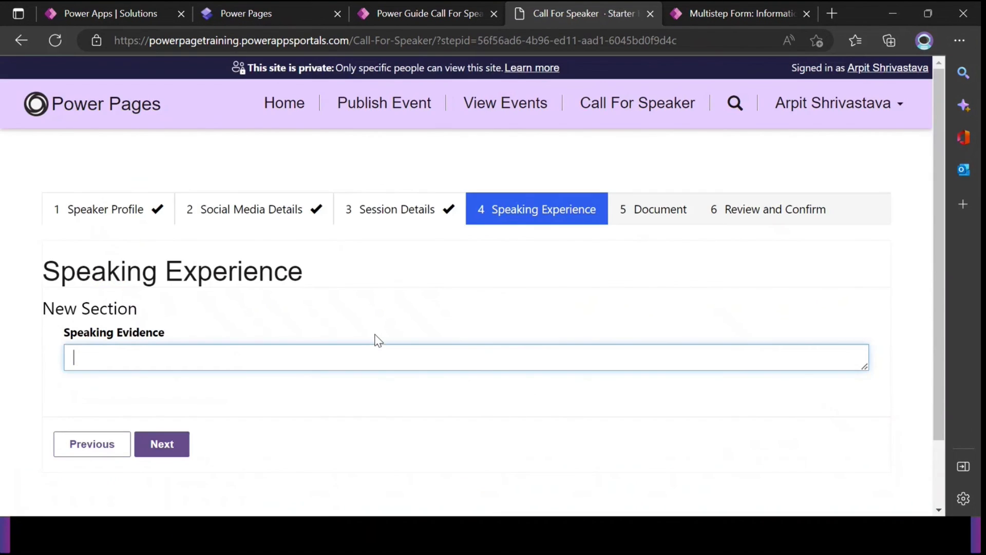
left_click(298, 361)
key("ctrl+v")
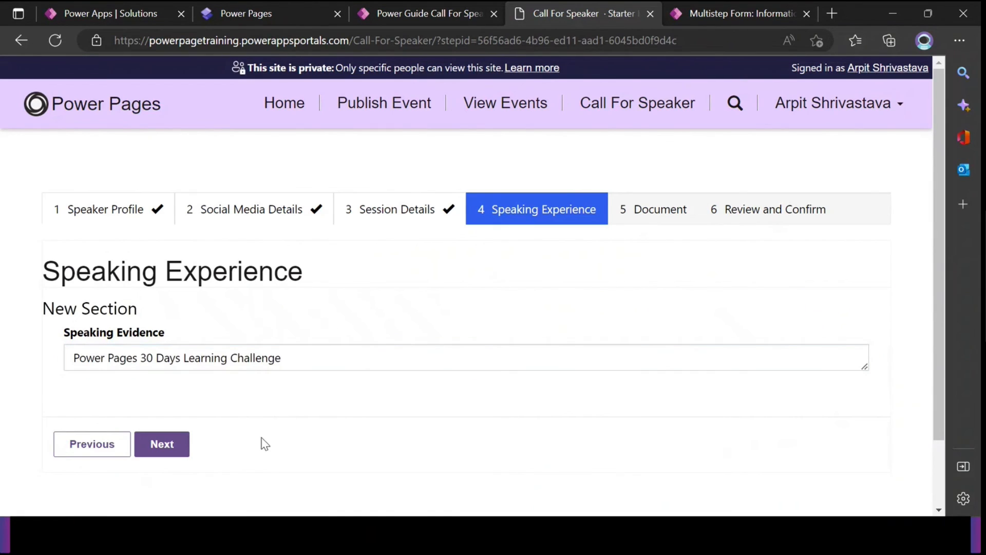
left_click(161, 457)
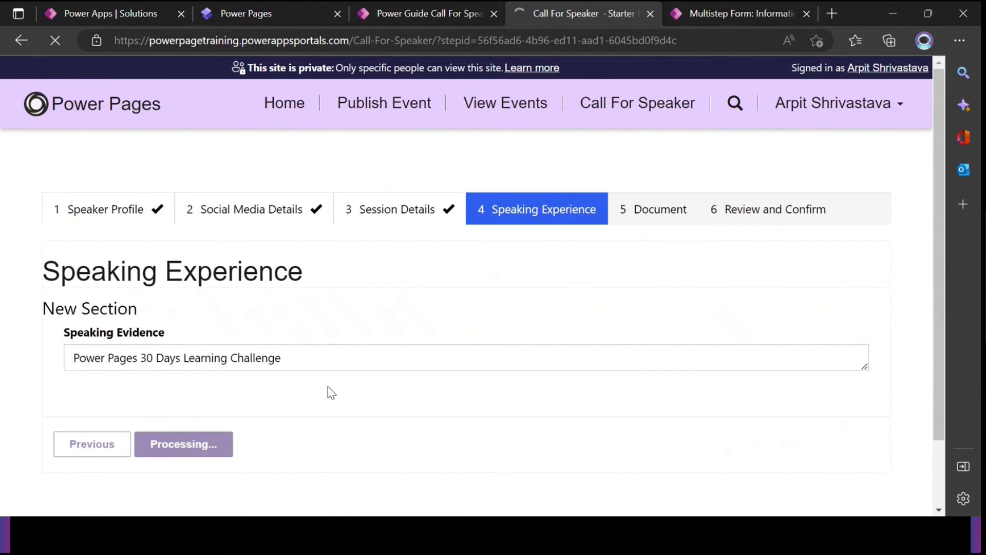
Attach 11.PNG from the Desktop as the slide deck and continue to Review and Confirm.
left_click(100, 355)
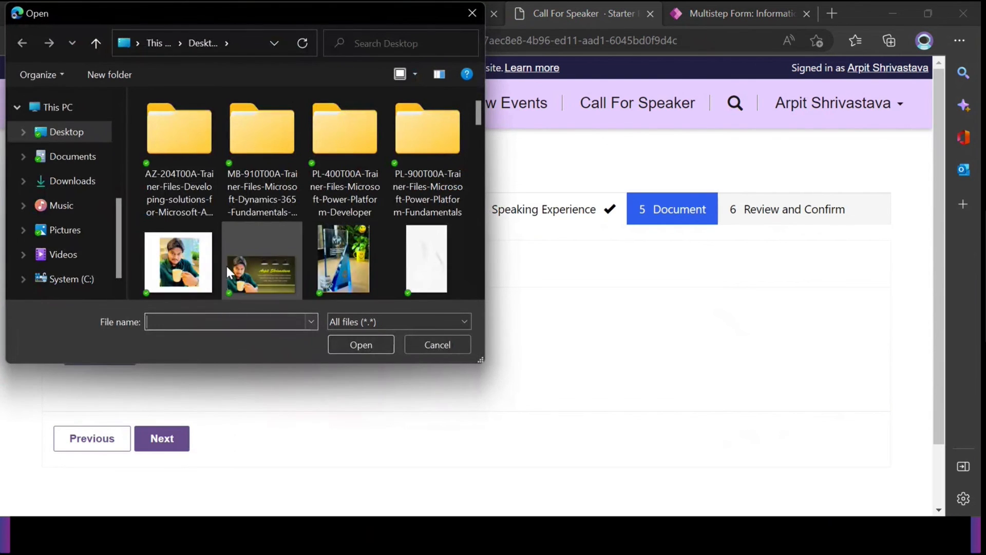
left_click(186, 266)
double_click(190, 236)
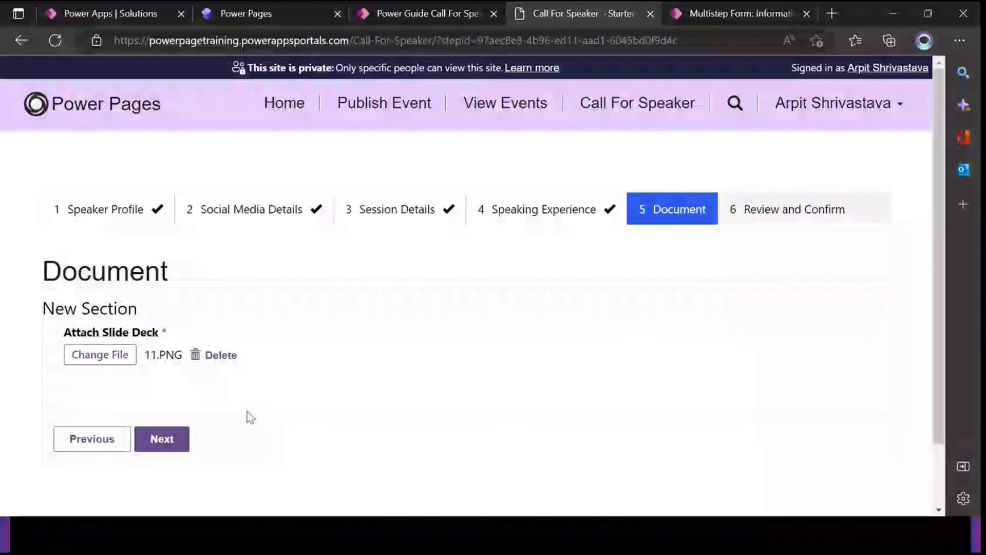
left_click(162, 438)
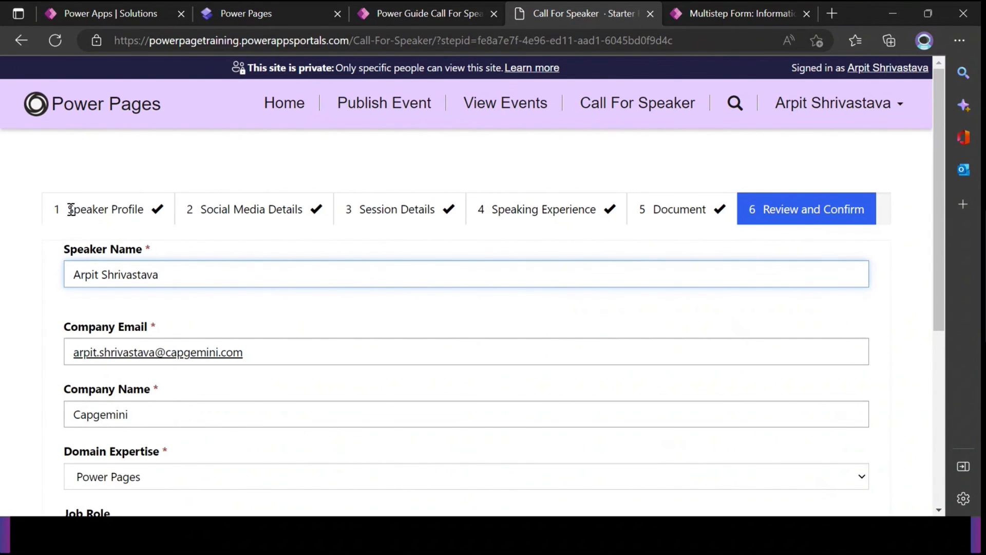
Review the submitted speaker profile fields in Review and Confirm, and advance to its Social Media Details page to check the links.
left_click_drag(70, 209, 711, 210)
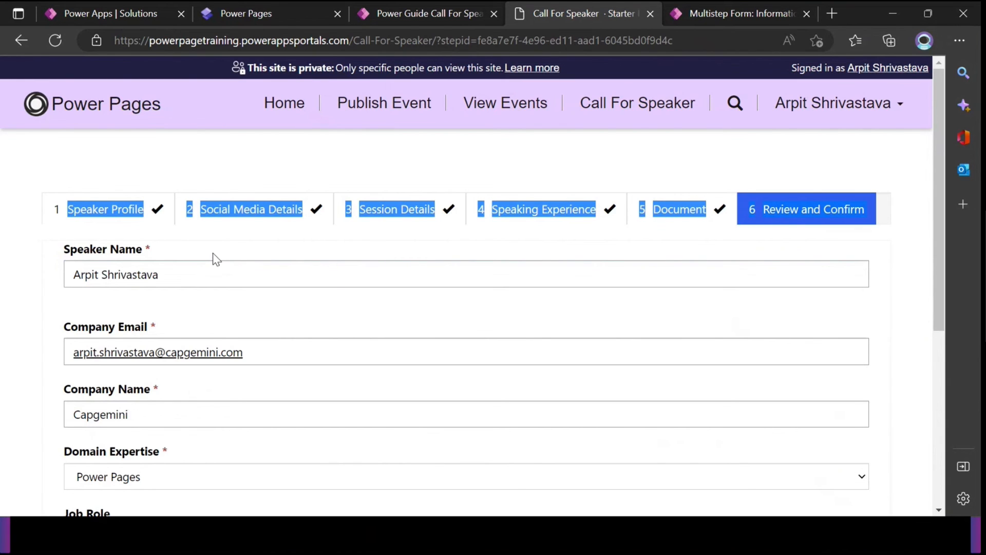
scroll(212, 253, "down", 3)
scroll(203, 277, "down", 3)
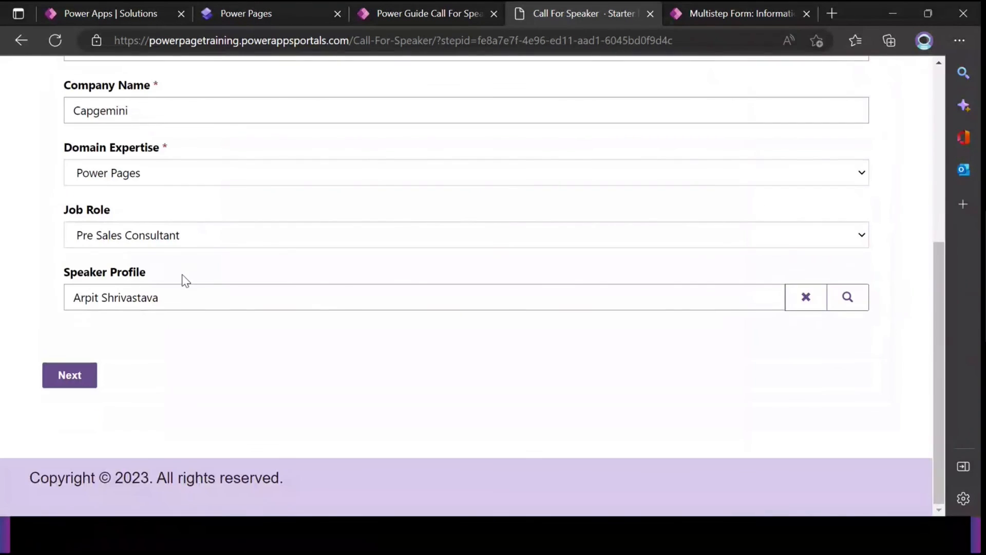
scroll(183, 280, "up", 5)
scroll(359, 277, "down", 6)
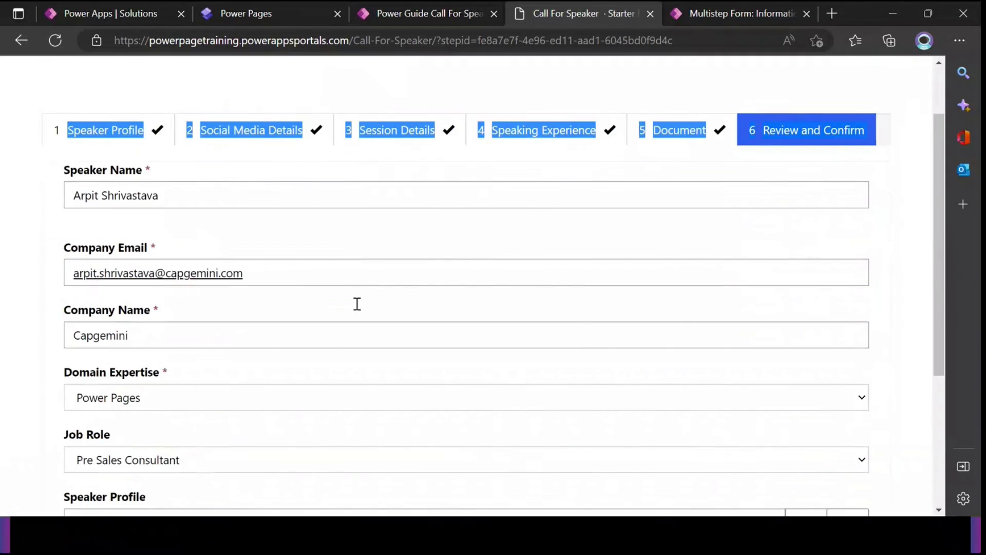
left_click(79, 376)
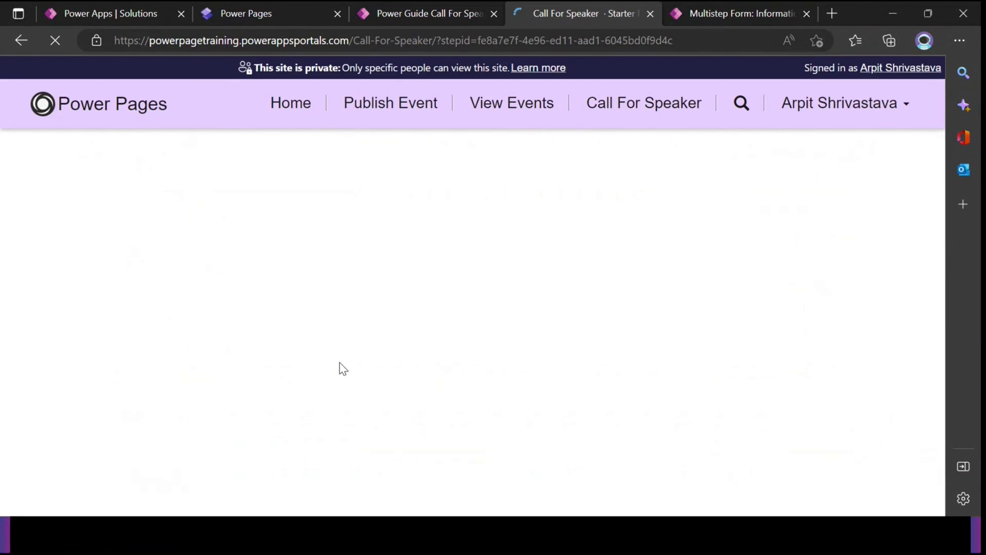
scroll(522, 323, "down", 3)
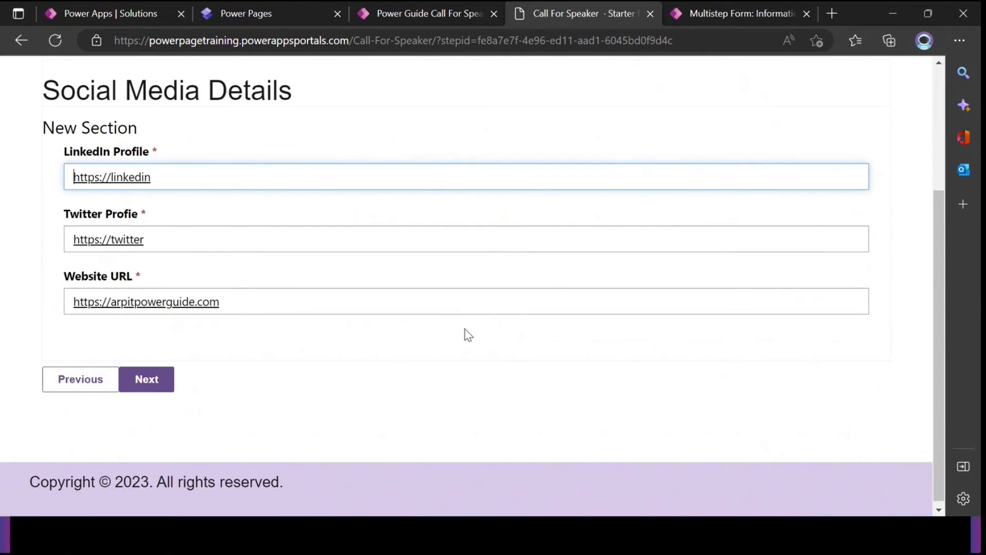
scroll(467, 334, "up", 3)
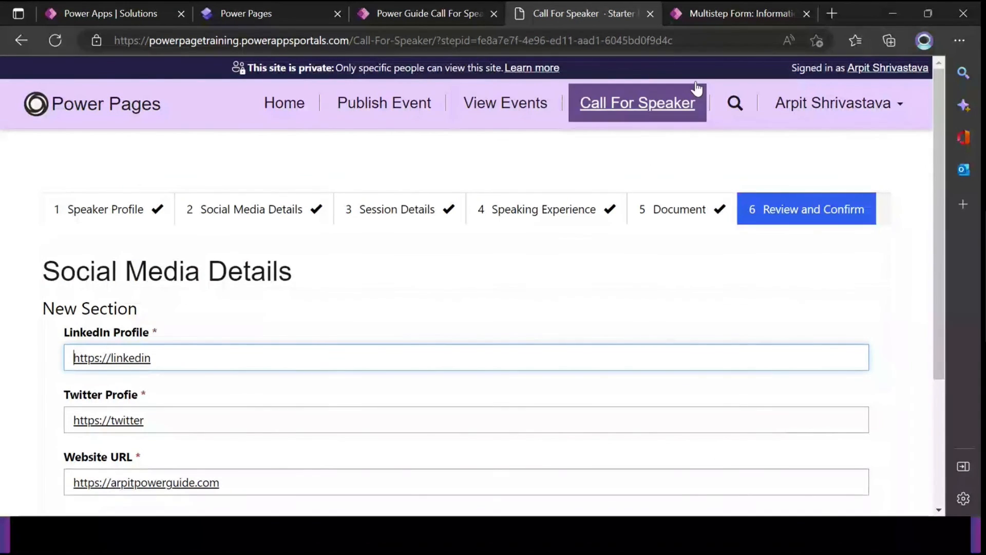
Open the Review and Confirm form step in Portal Management and examine its type, form definition and record source settings.
left_click(714, 13)
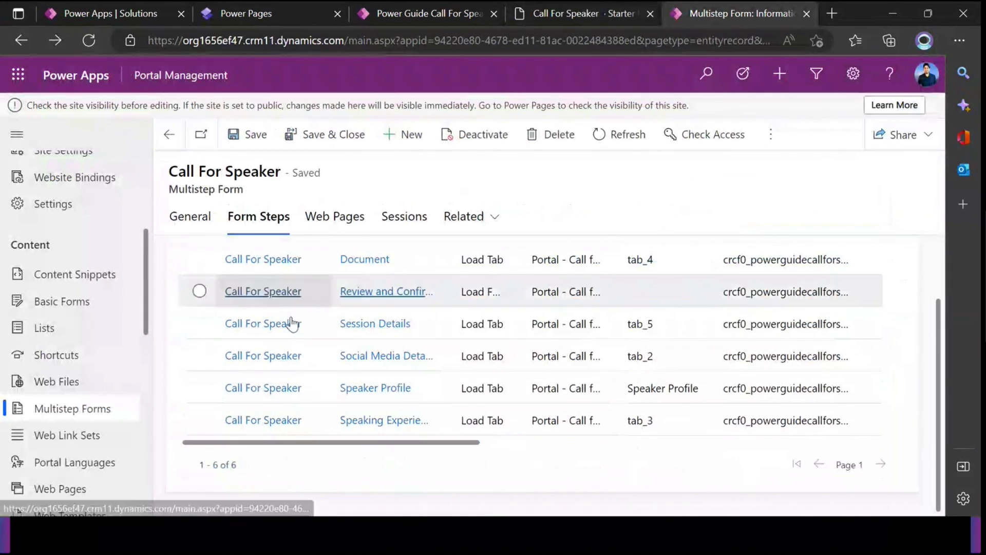
left_click(386, 361)
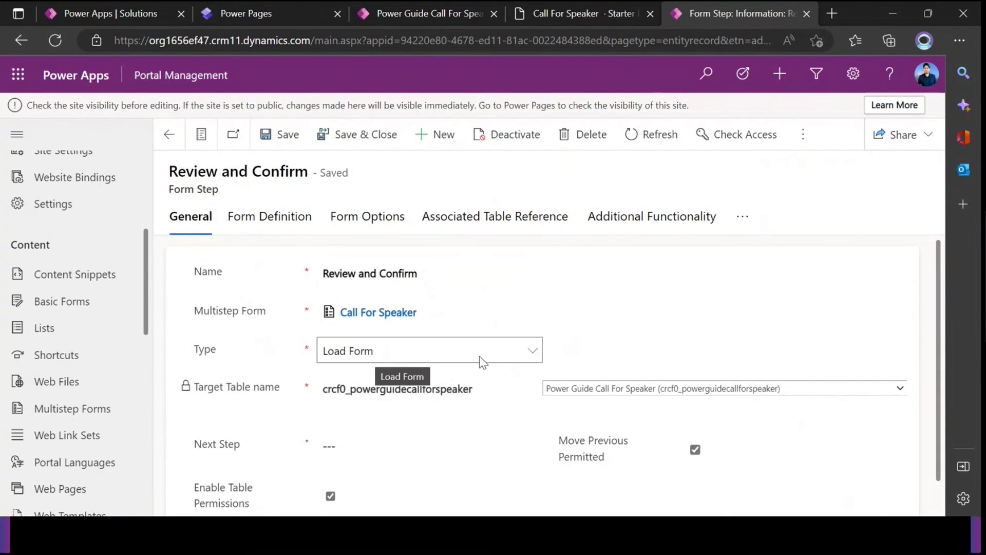
scroll(479, 359, "down", 1)
left_click(289, 228)
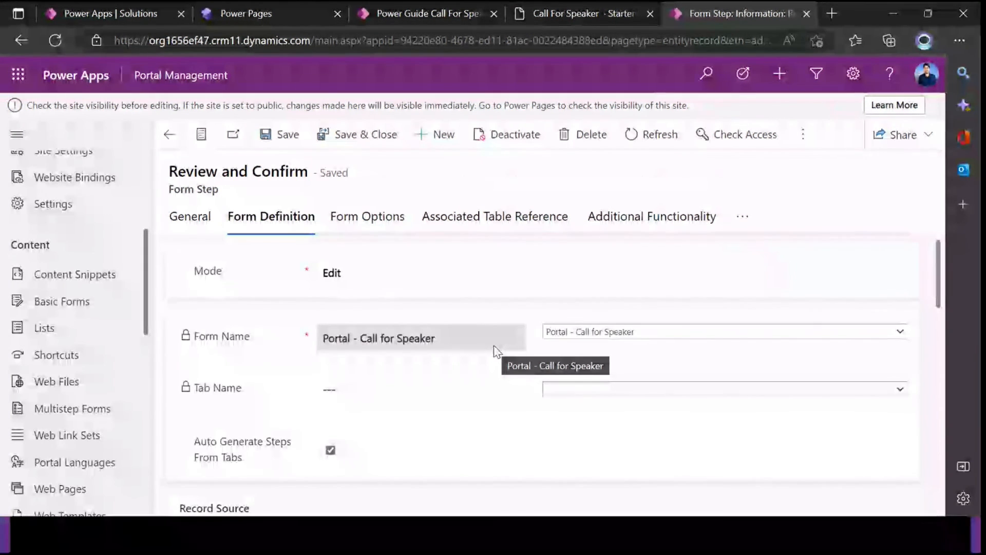
scroll(470, 390, "down", 2)
scroll(470, 403, "down", 6)
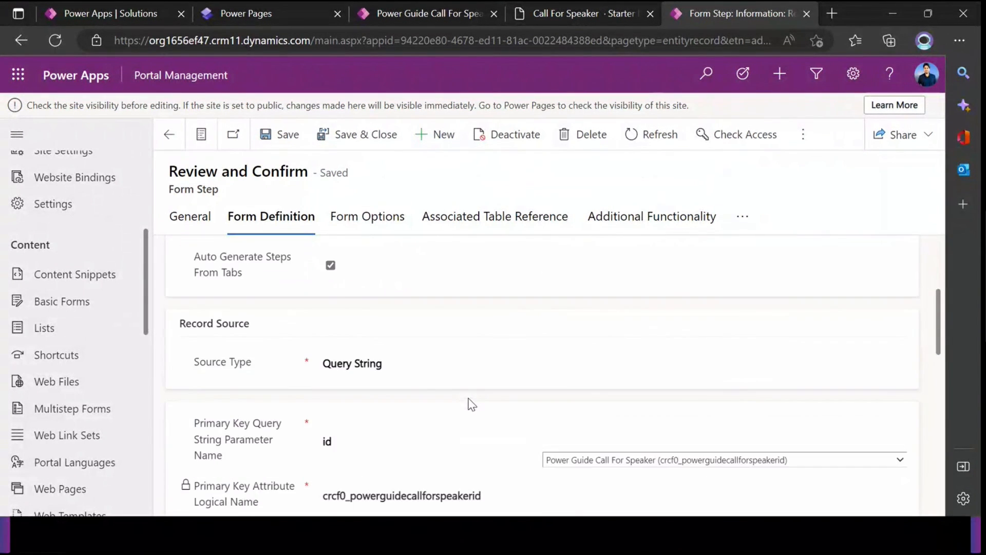
scroll(470, 398, "up", 8)
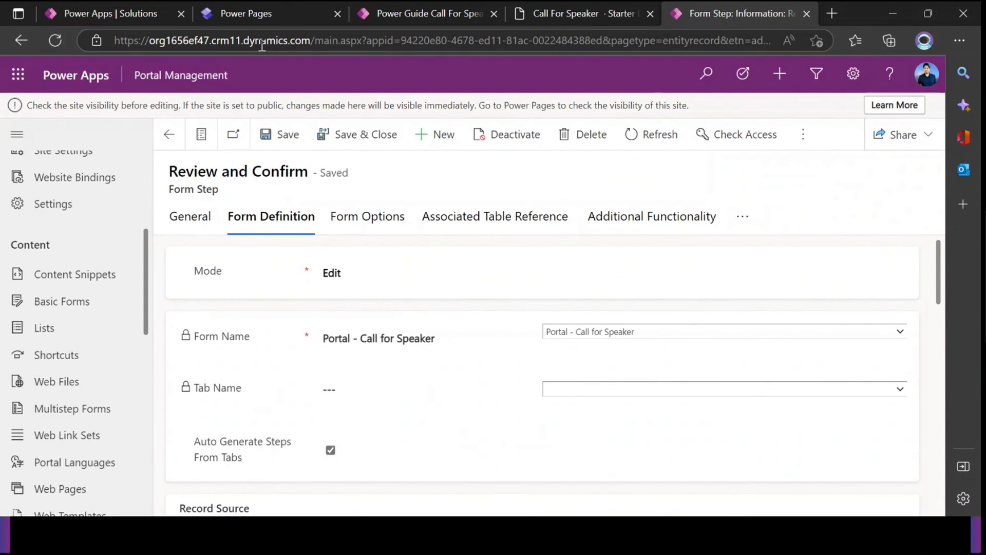
Return to the Call For Speaker page on the site and go back from Social Media Details to the speaker profile page.
left_click(267, 14)
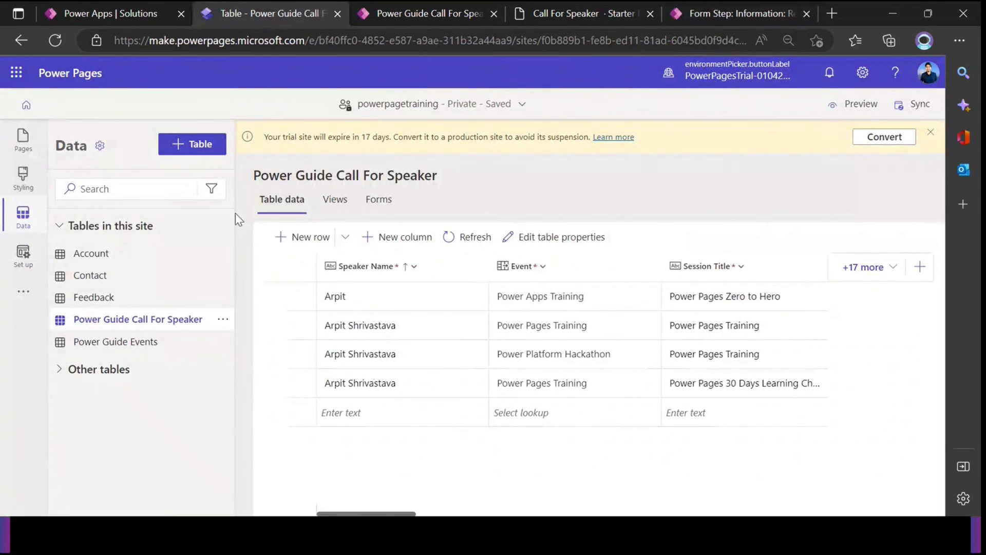
left_click(602, 19)
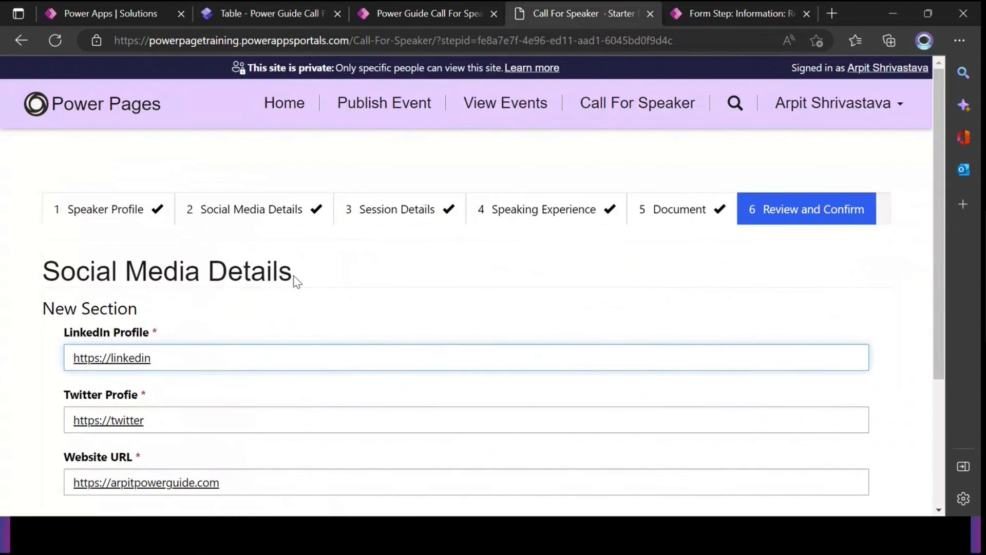
scroll(294, 274, "down", 4)
scroll(293, 275, "up", 4)
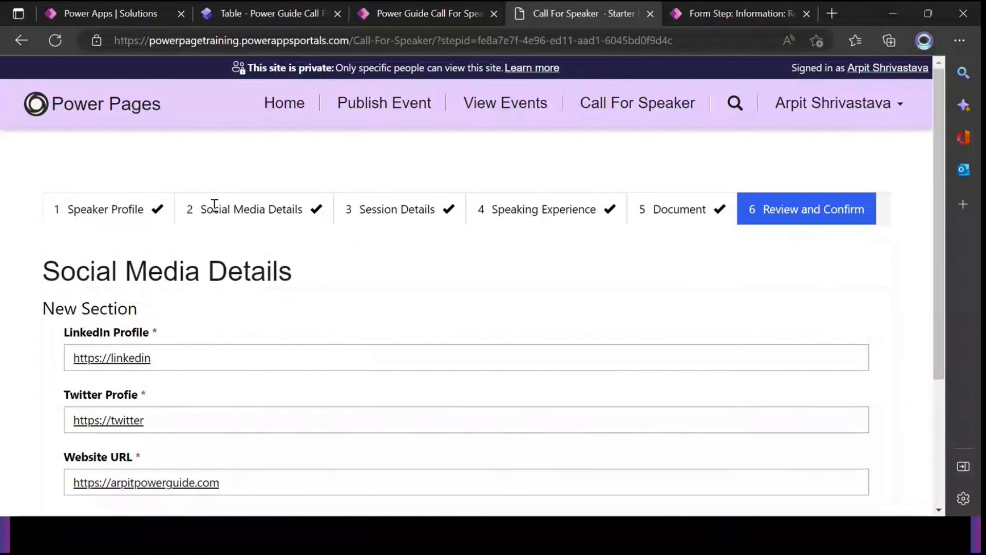
scroll(14, 452, "down", 4)
left_click(71, 383)
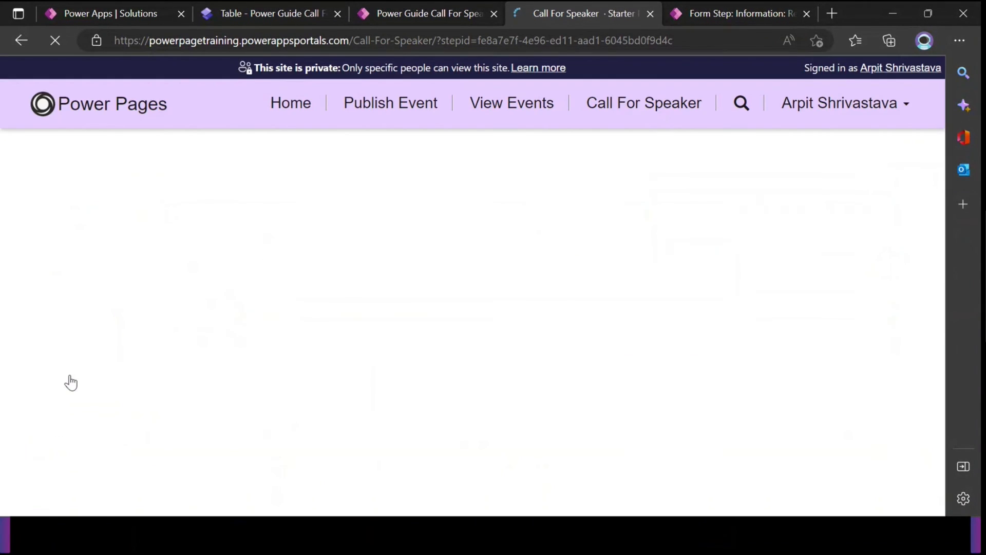
Check the speaker profile fields and the available navigation in the Review and Confirm step.
scroll(87, 426, "down", 5)
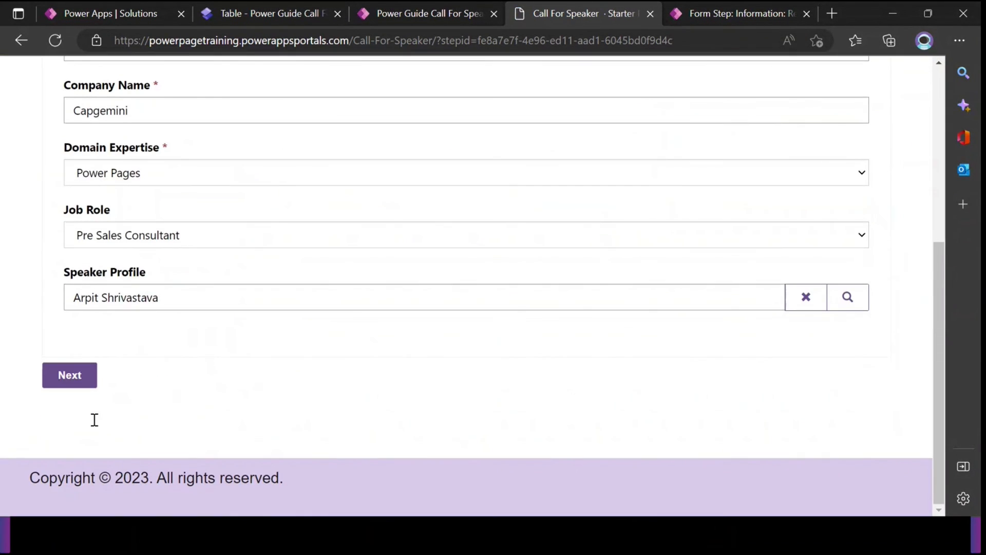
scroll(77, 423, "up", 4)
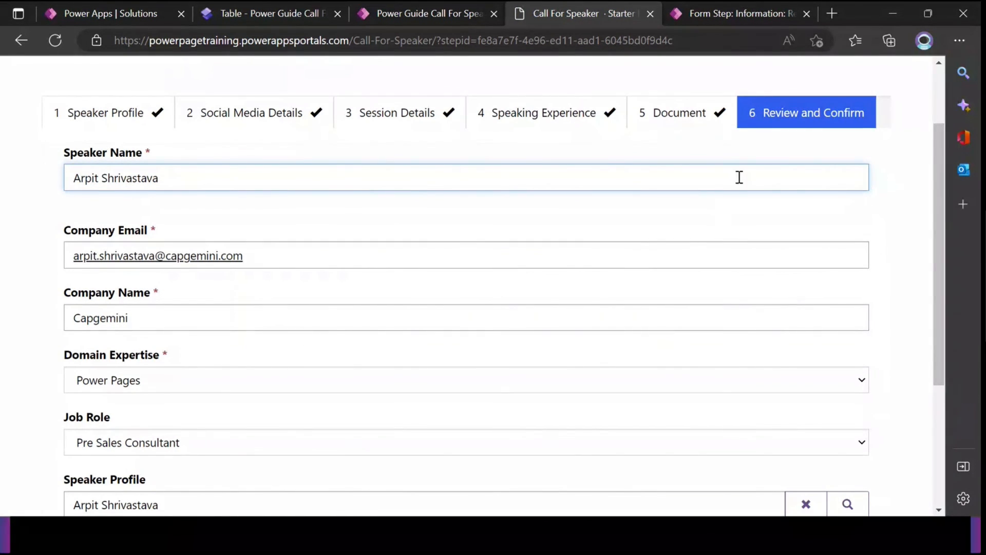
scroll(596, 231, "down", 4)
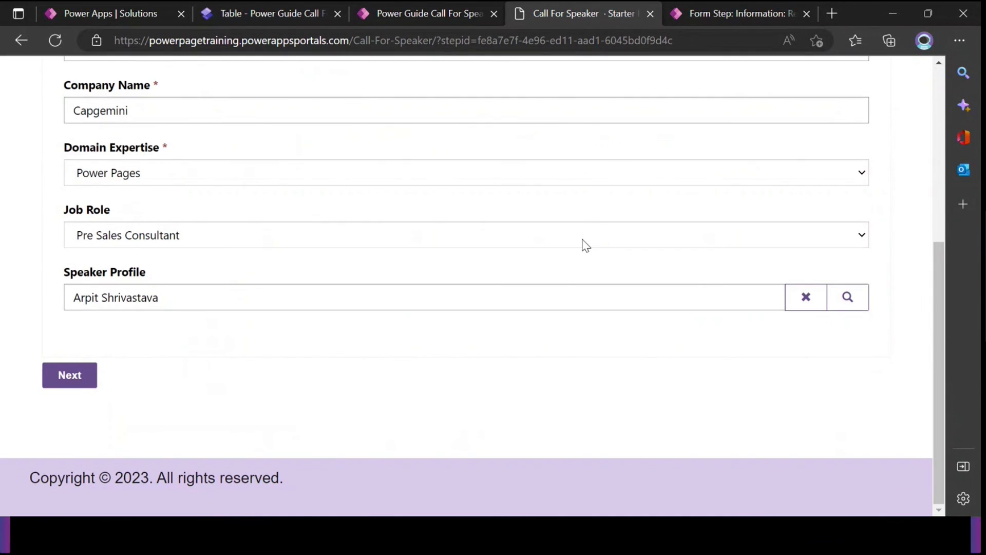
scroll(583, 244, "up", 4)
scroll(369, 300, "down", 4)
scroll(331, 325, "up", 6)
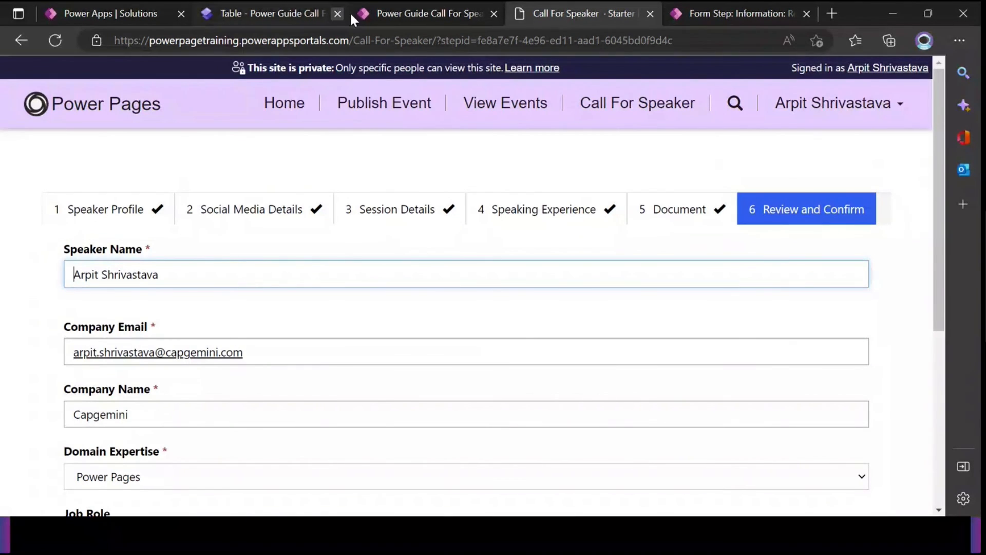
Open the Call For Speaker multistep form in Portal Management and trace its form steps from Speaker Profile to Session Details, checking their type.
left_click(735, 14)
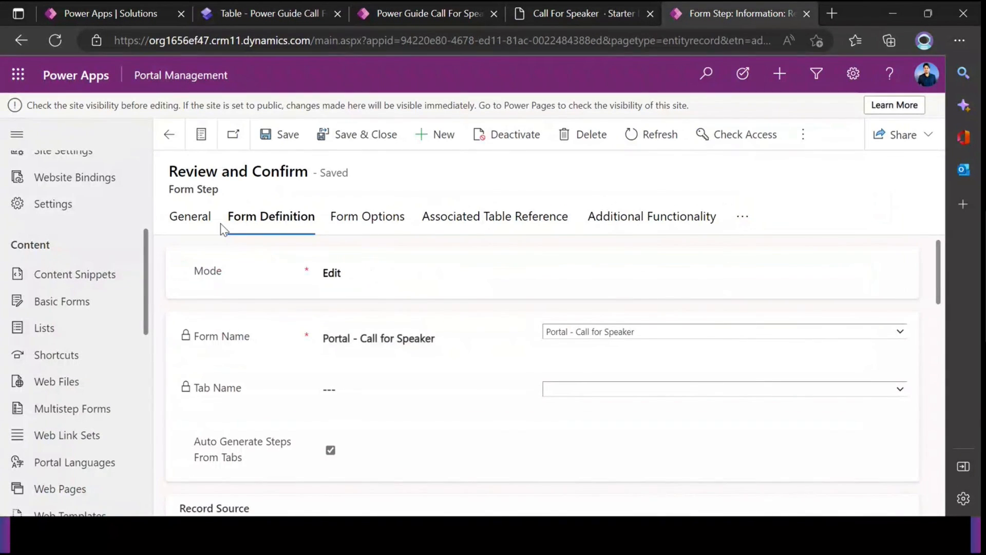
left_click(203, 220)
left_click(373, 313)
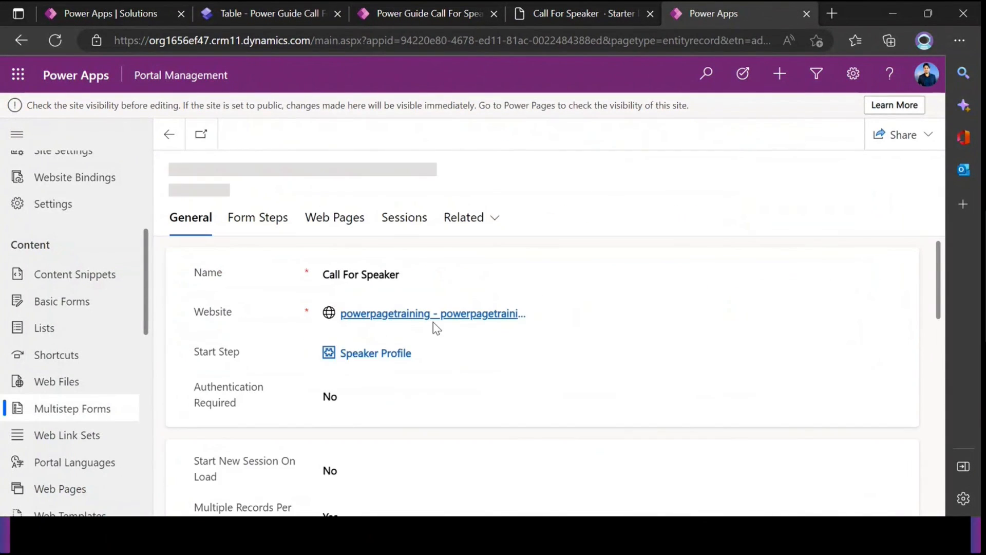
left_click(381, 354)
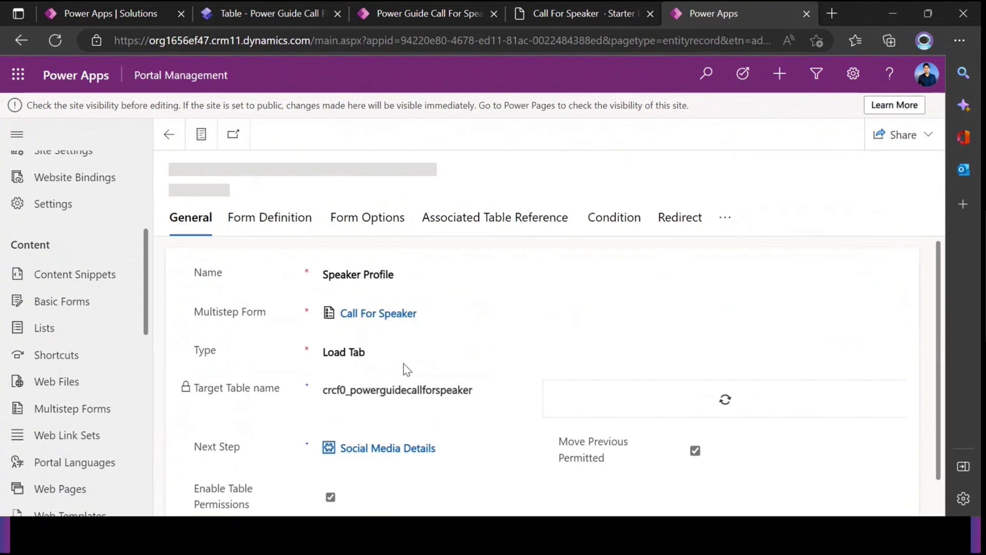
scroll(407, 368, "down", 1)
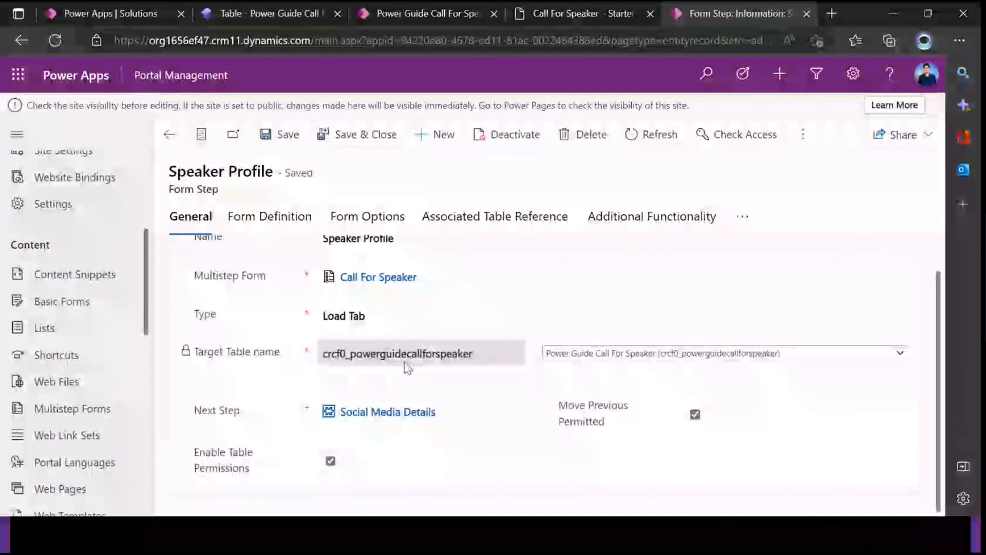
left_click(398, 412)
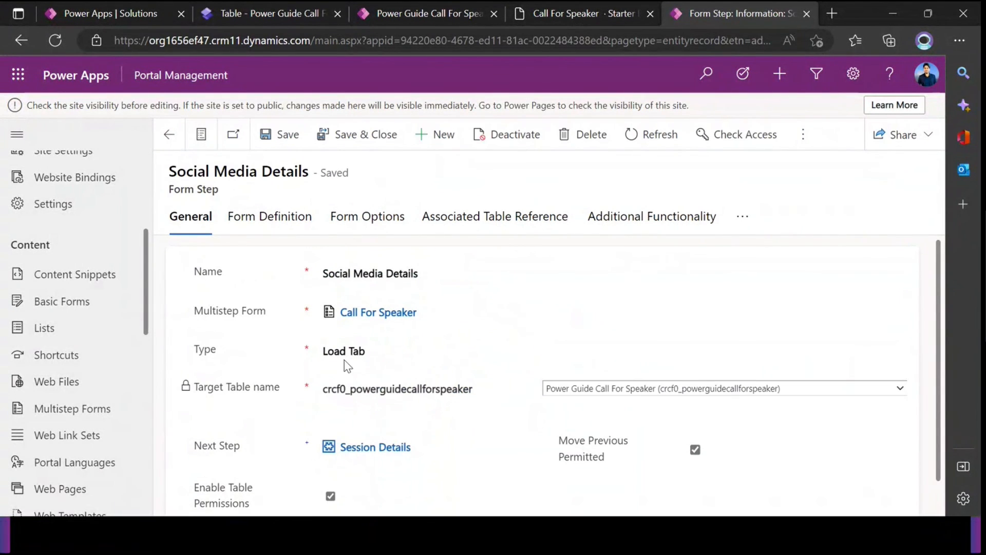
left_click(370, 447)
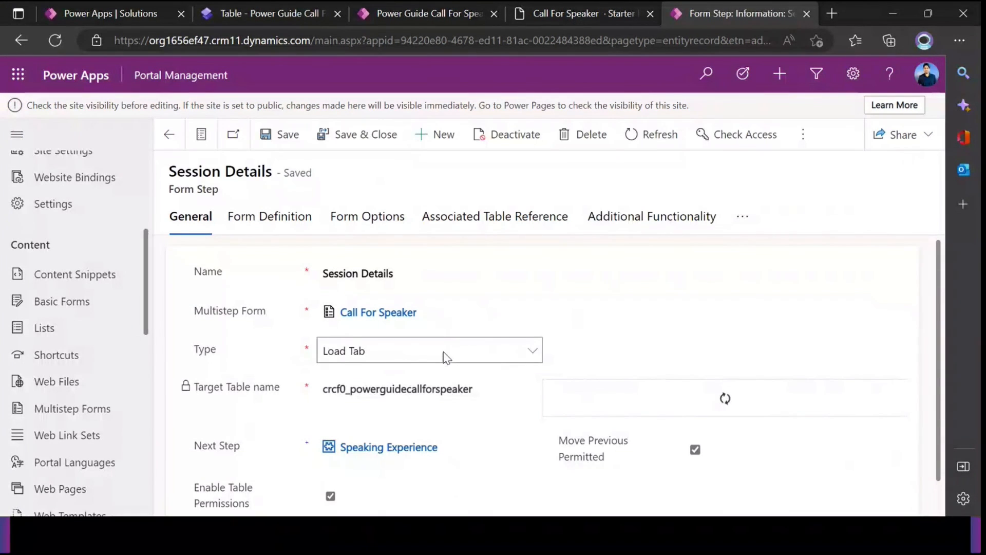
Follow the form step chain through Speaking Experience to Document, and check Document's type, next step and form definition.
left_click(386, 416)
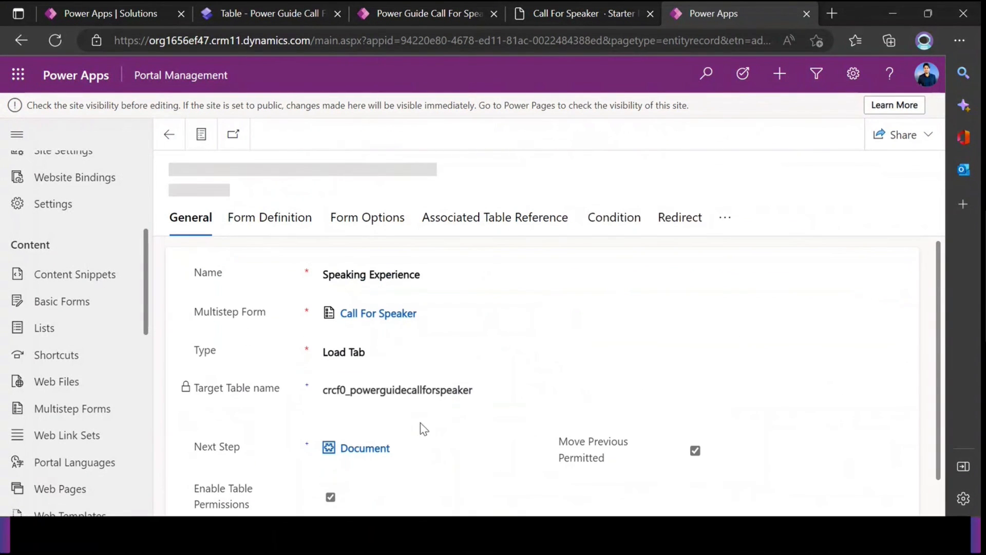
scroll(459, 423, "down", 1)
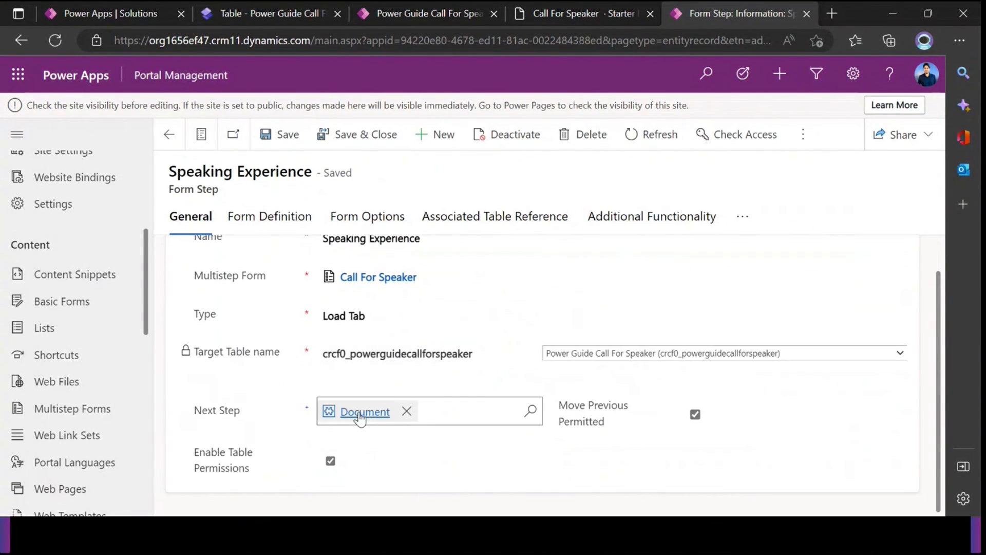
scroll(366, 332, "up", 1)
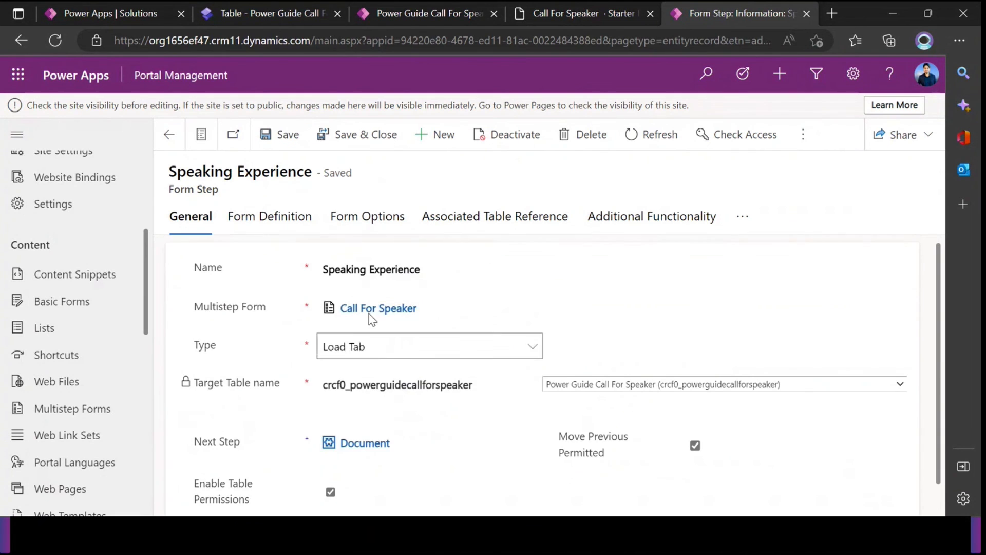
left_click(359, 448)
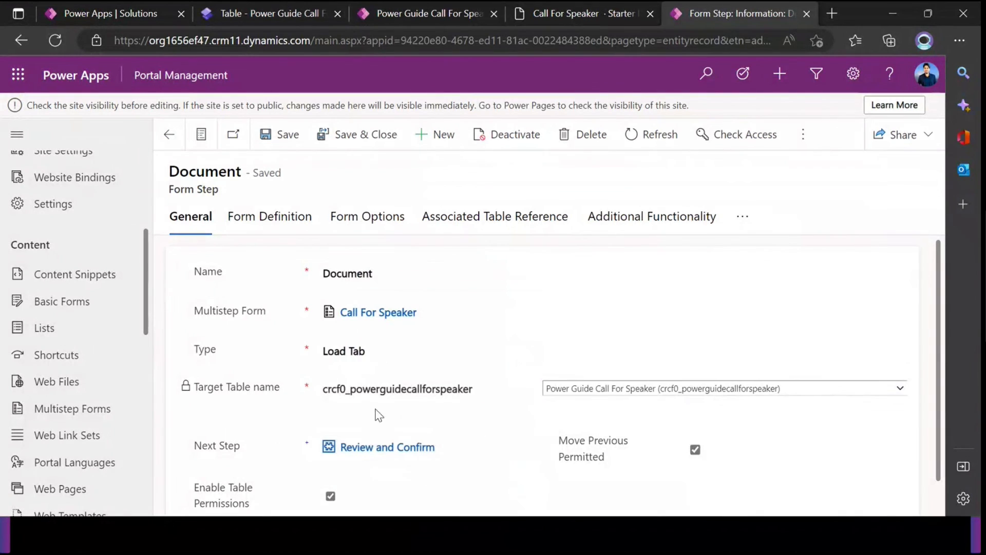
scroll(364, 417, "down", 1)
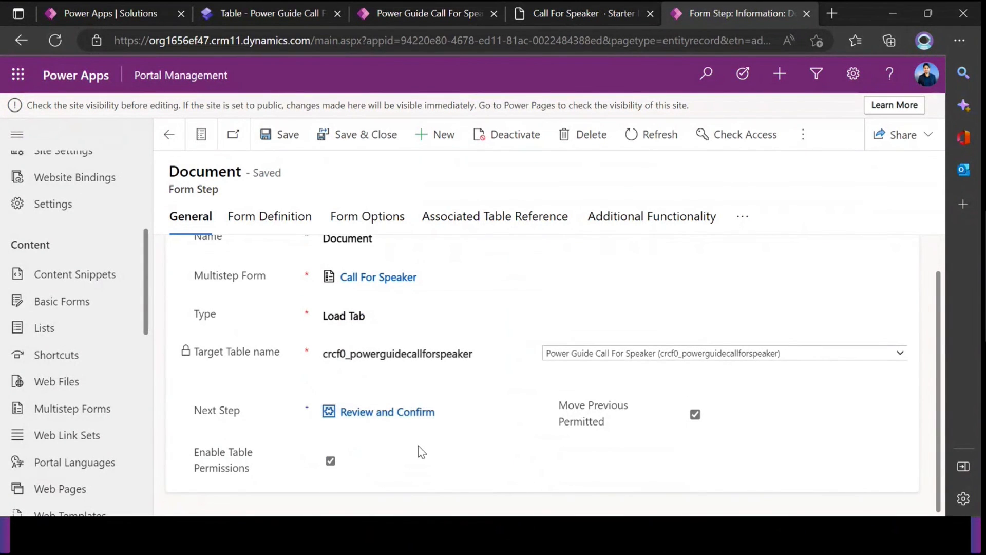
left_click(286, 220)
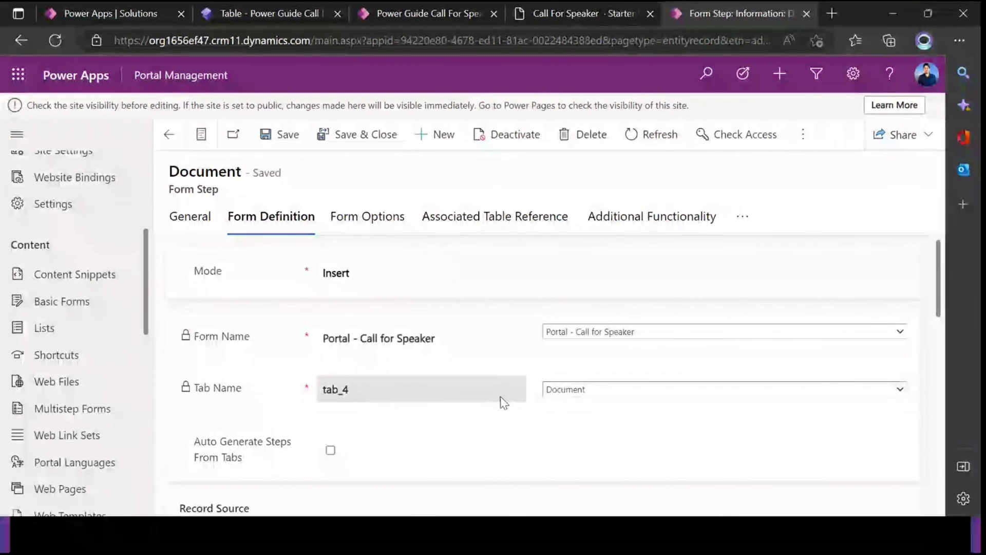
left_click(193, 216)
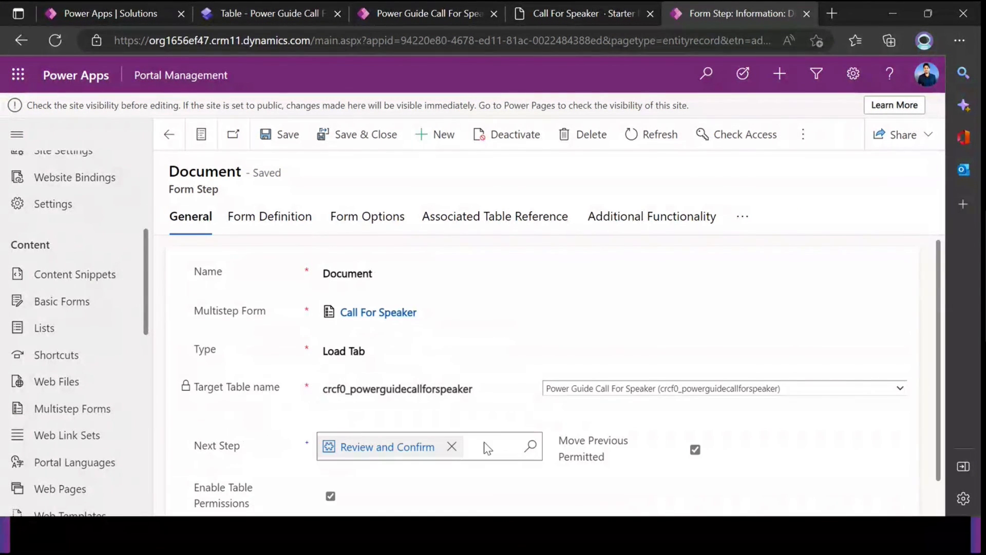
Open Document's next step, Review and Confirm, and examine its multistep form, type, target table and form definition settings.
left_click(365, 448)
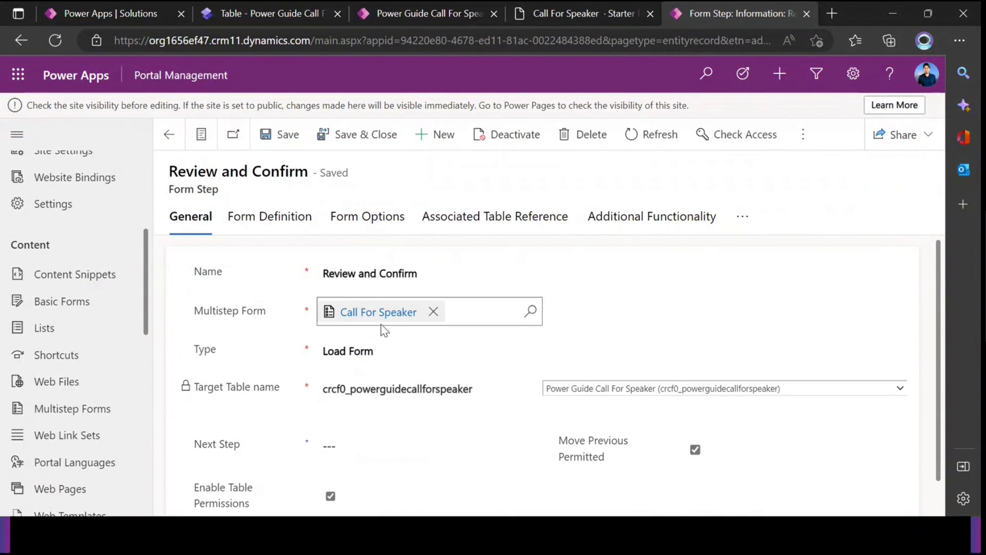
left_click(528, 313)
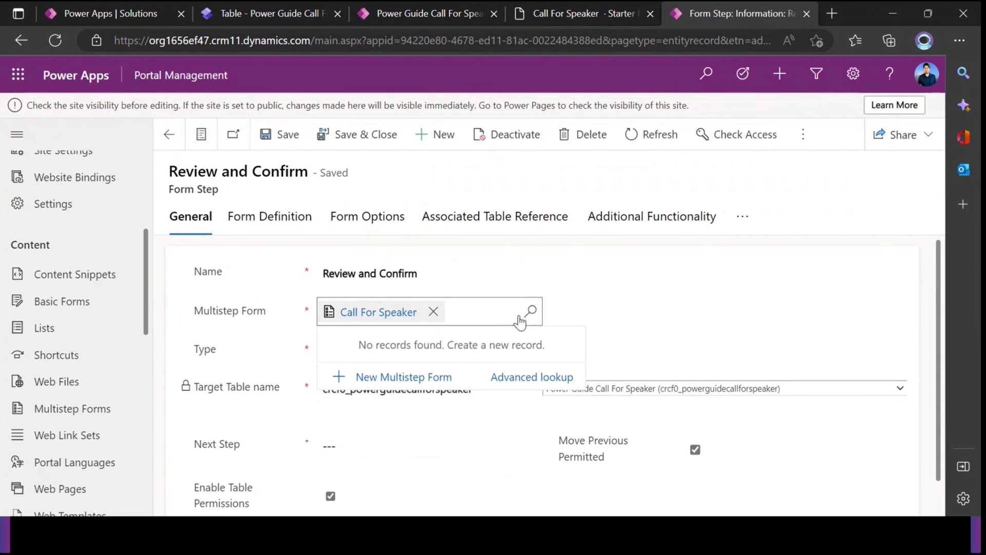
left_click(252, 341)
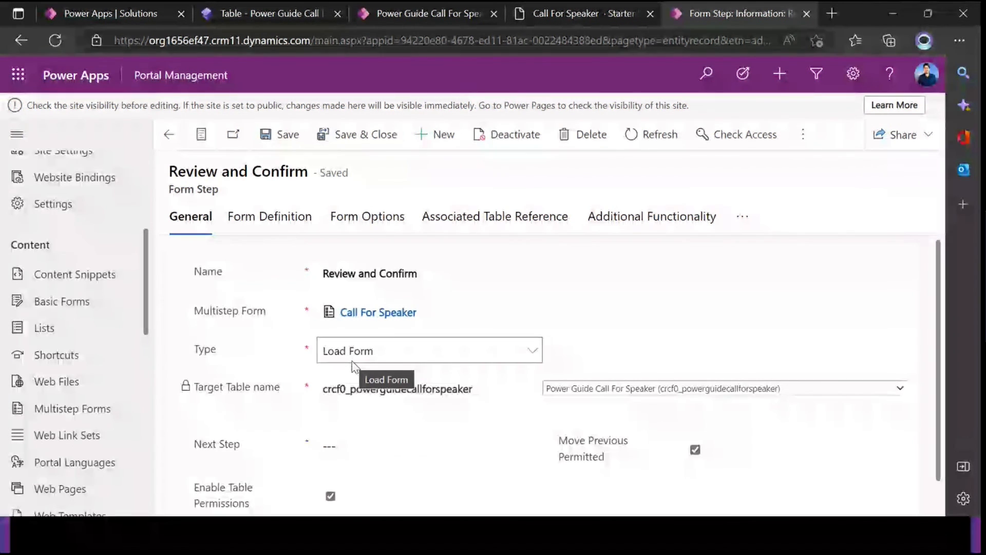
scroll(514, 409, "down", 1)
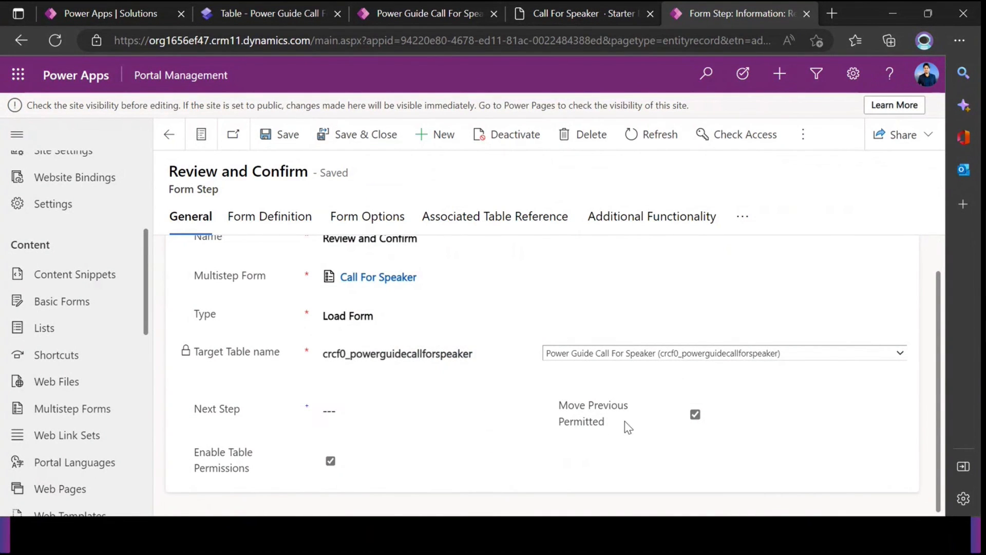
left_click(271, 217)
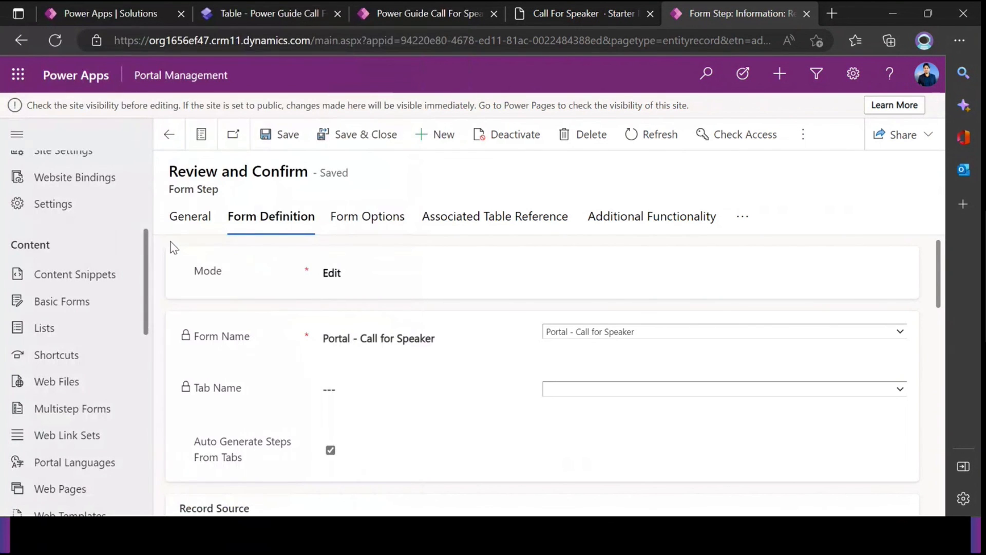
left_click(191, 218)
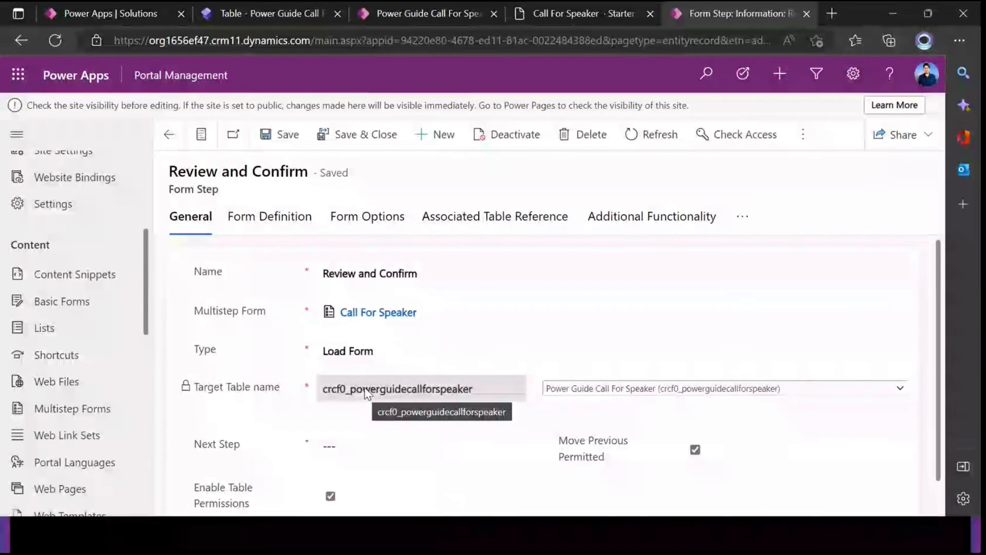
left_click(260, 222)
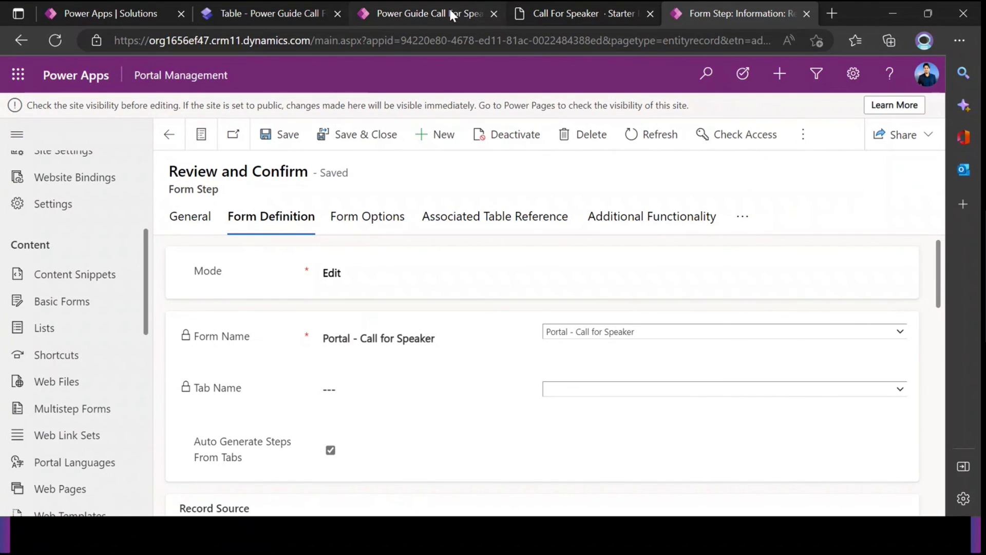
Return to the Call For Speaker page on the site and check how Review and Confirm moves on from the speaker profile fields.
left_click(548, 14)
scroll(342, 337, "down", 5)
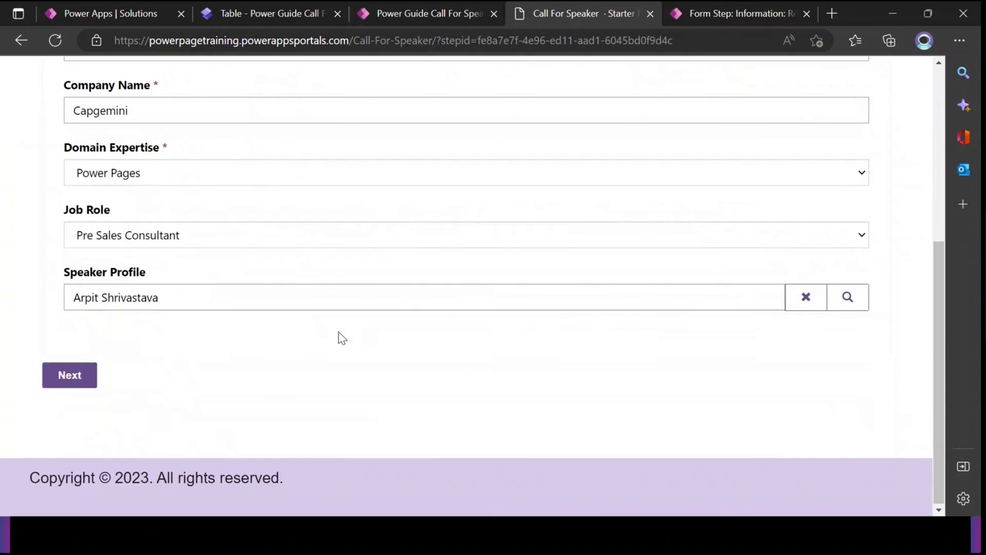
left_click(71, 384)
scroll(183, 363, "down", 3)
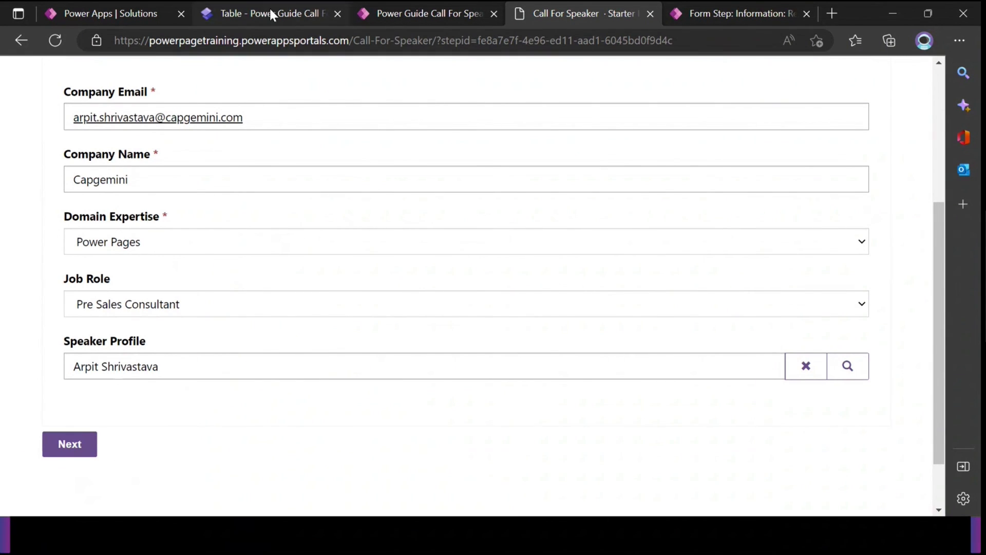
Disable Auto Generate Steps From Tabs in the Review and Confirm form step's definition and save the step.
left_click(430, 15)
left_click(745, 14)
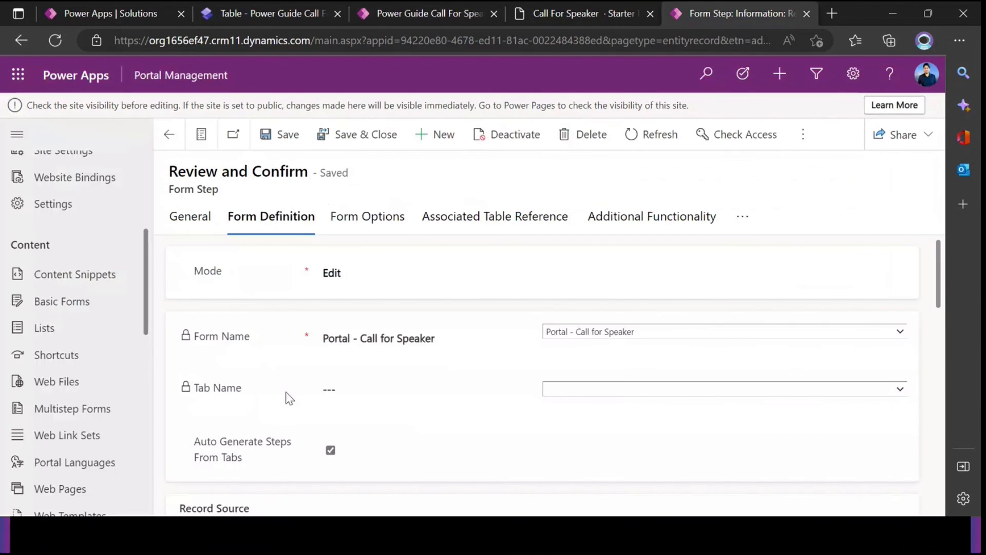
left_click(332, 450)
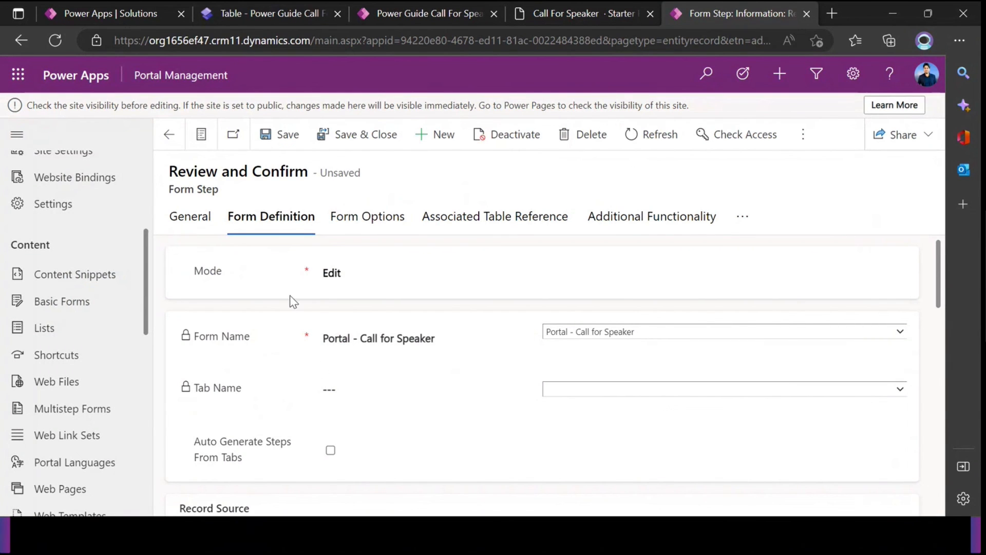
left_click(186, 218)
left_click(272, 138)
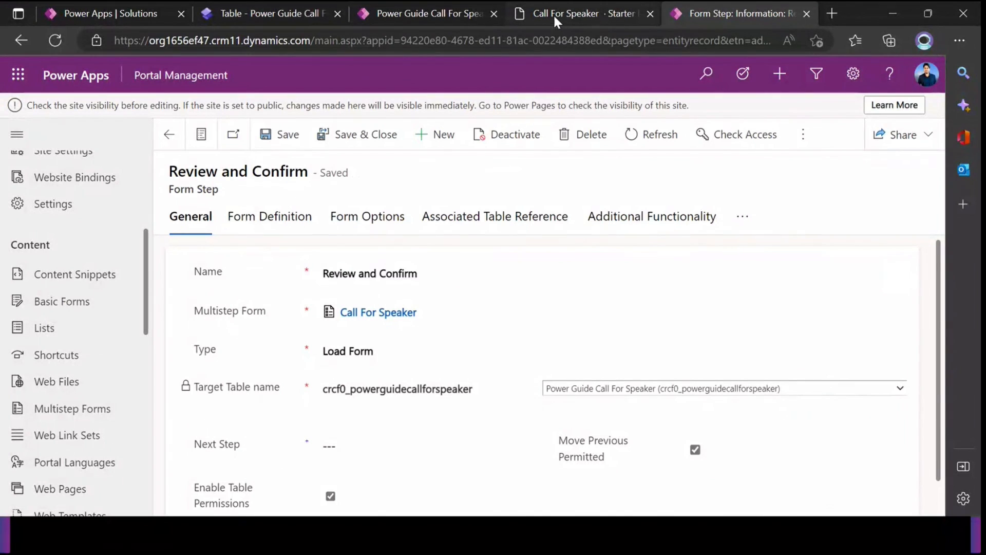
Switch to the Power Pages studio and open a preview of the powerpagetraining site.
left_click(287, 8)
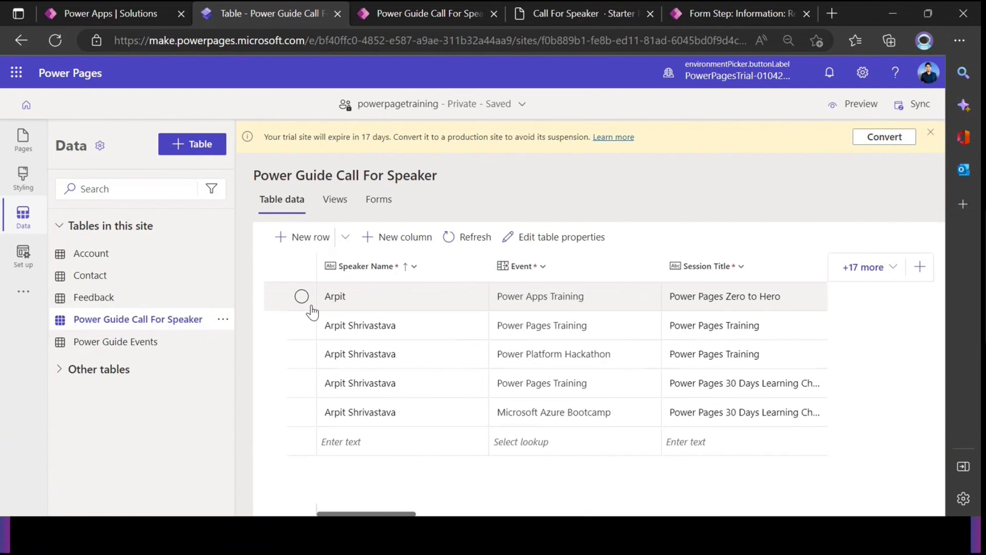
left_click(853, 104)
left_click(791, 135)
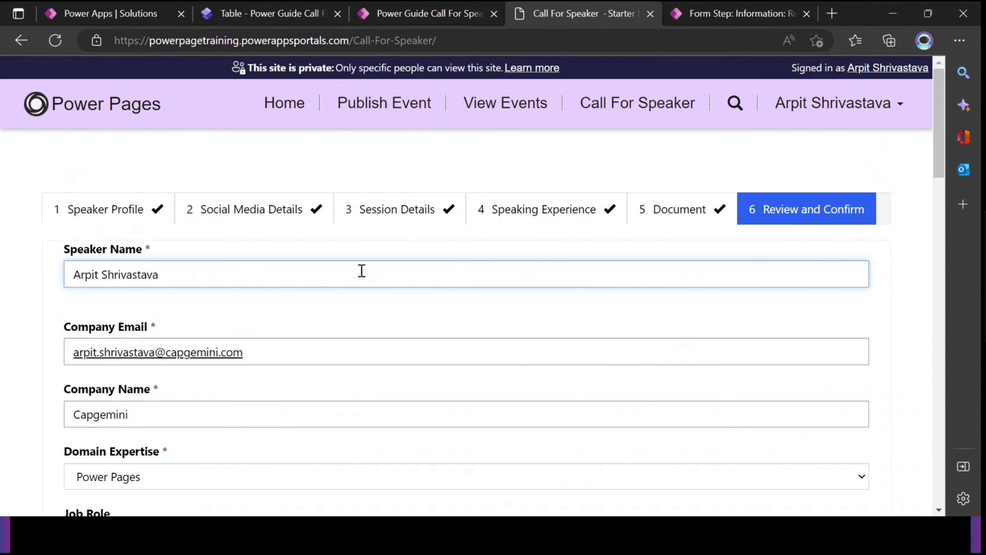
Review all sections of the Review and Confirm page, from the speaker profile fields down to the attached slide deck.
scroll(361, 269, "down", 6)
scroll(361, 270, "up", 6)
scroll(318, 272, "down", 4)
scroll(328, 270, "down", 4)
scroll(750, 172, "up", 6)
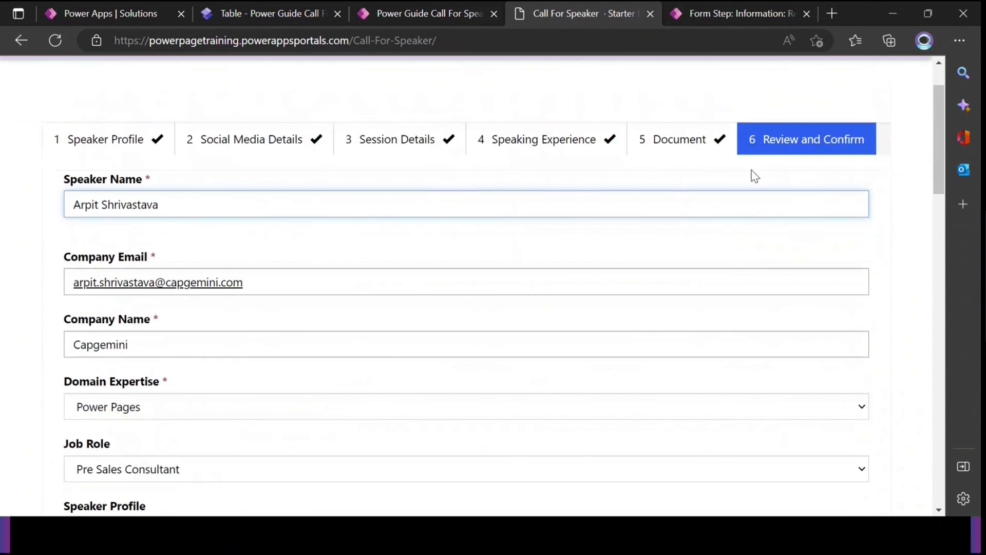
scroll(353, 301, "down", 6)
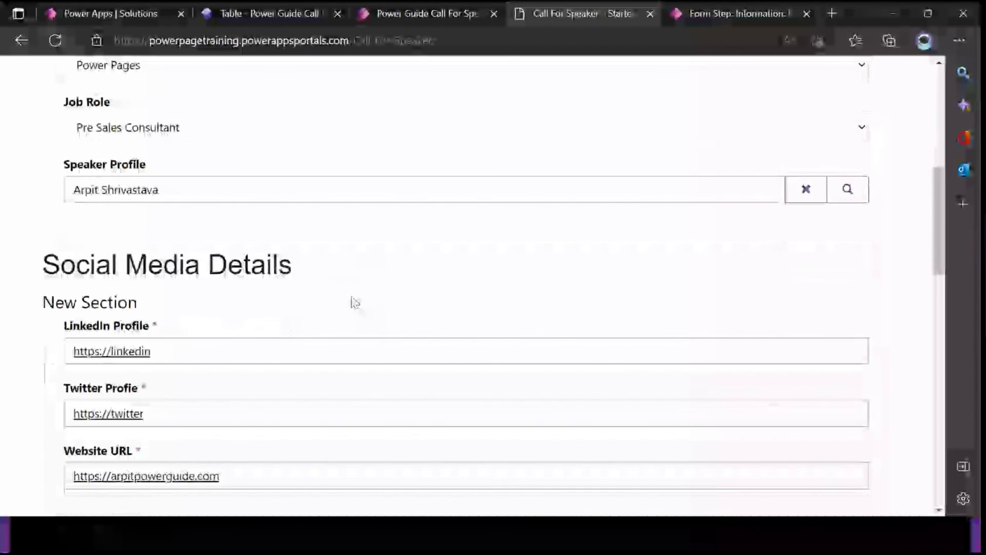
scroll(354, 302, "up", 1)
scroll(353, 301, "down", 12)
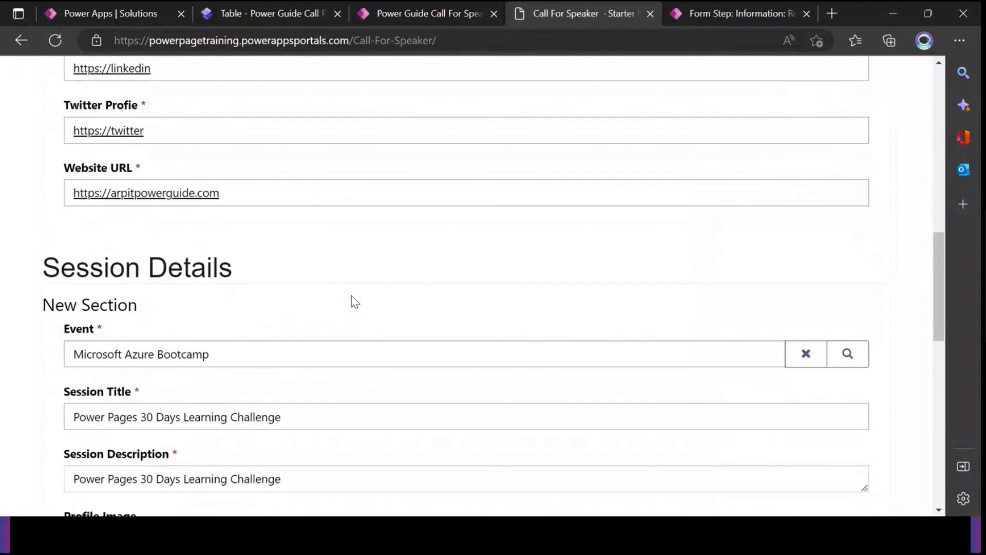
scroll(302, 305, "down", 4)
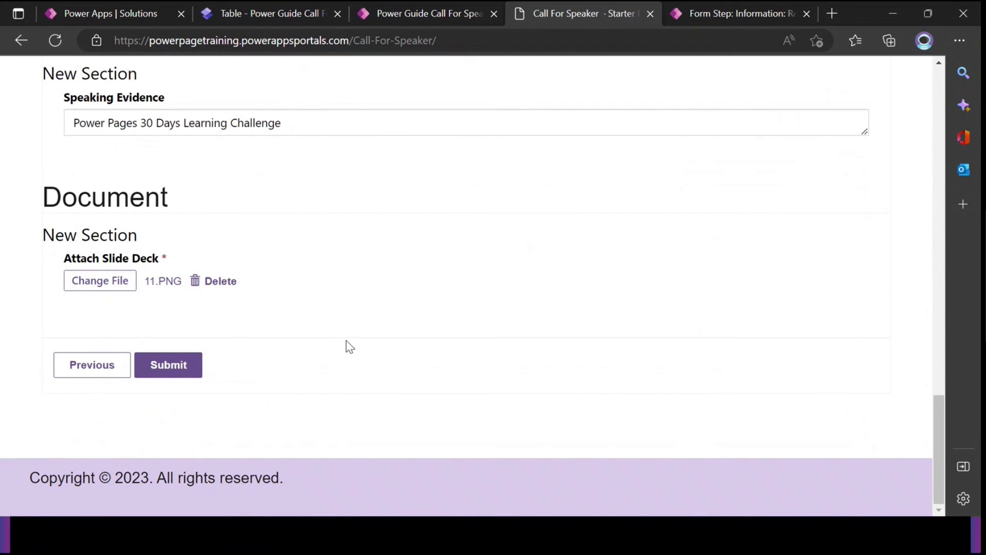
scroll(316, 339, "up", 12)
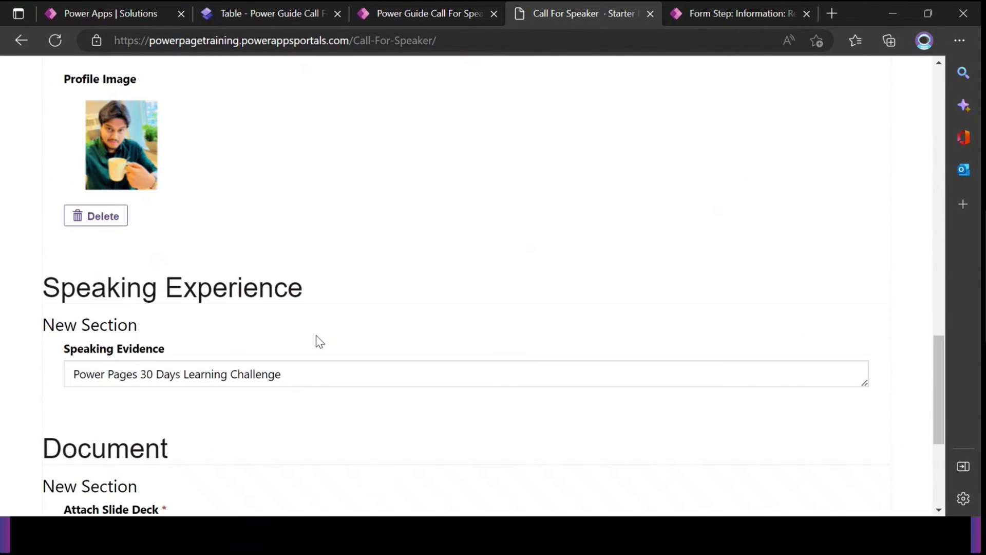
scroll(278, 333, "up", 5)
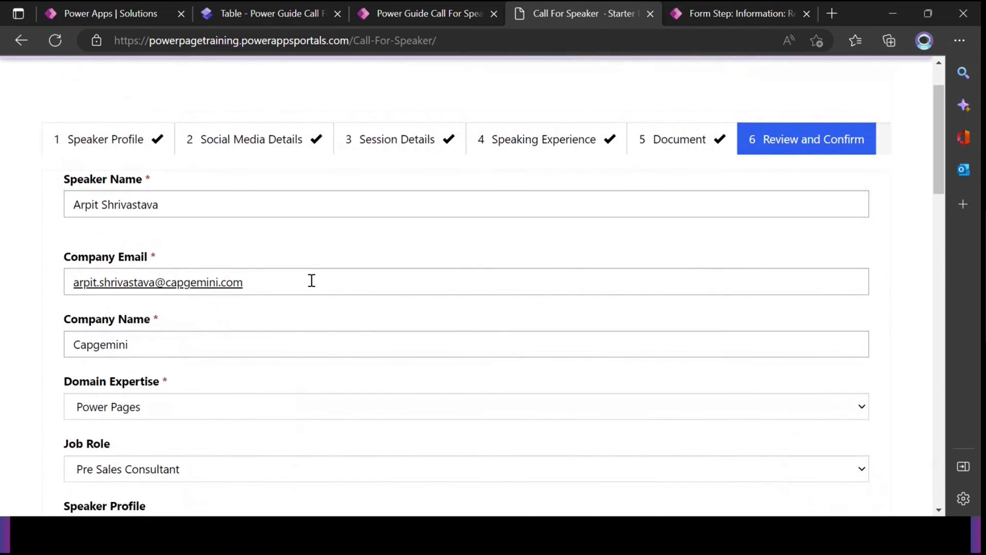
Check that the Company Email field accepts editing in Review and Confirm, and submit the speaker form.
left_click(311, 281)
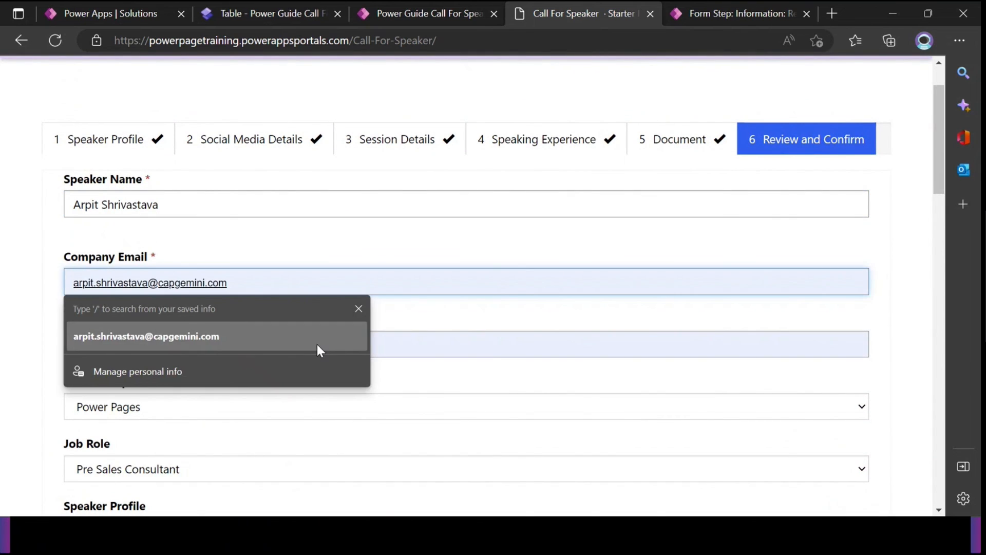
scroll(317, 344, "down", 12)
scroll(219, 408, "down", 3)
left_click(180, 373)
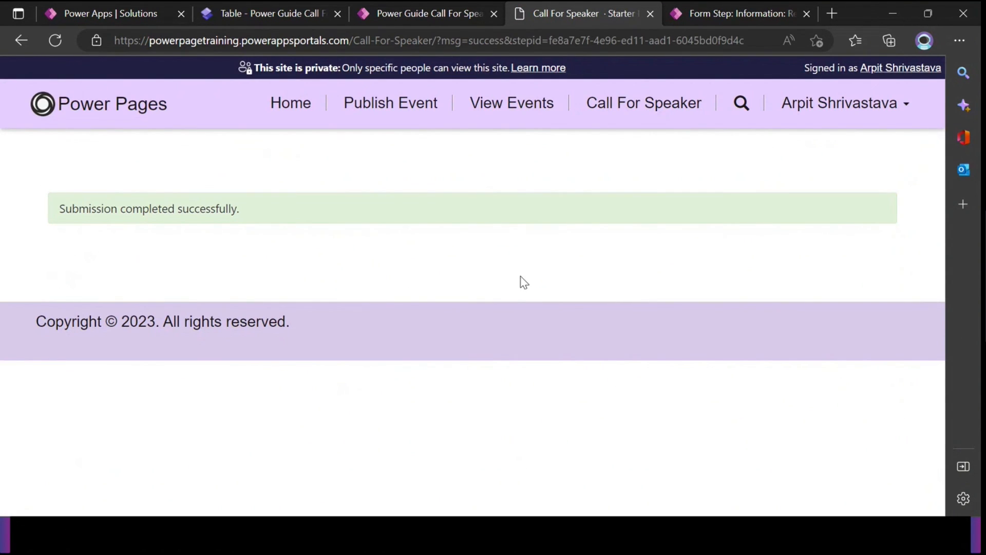
Start a new Call For Speaker entry and fill in the speaker's name, company email and the company name Capgemini.
left_click(660, 114)
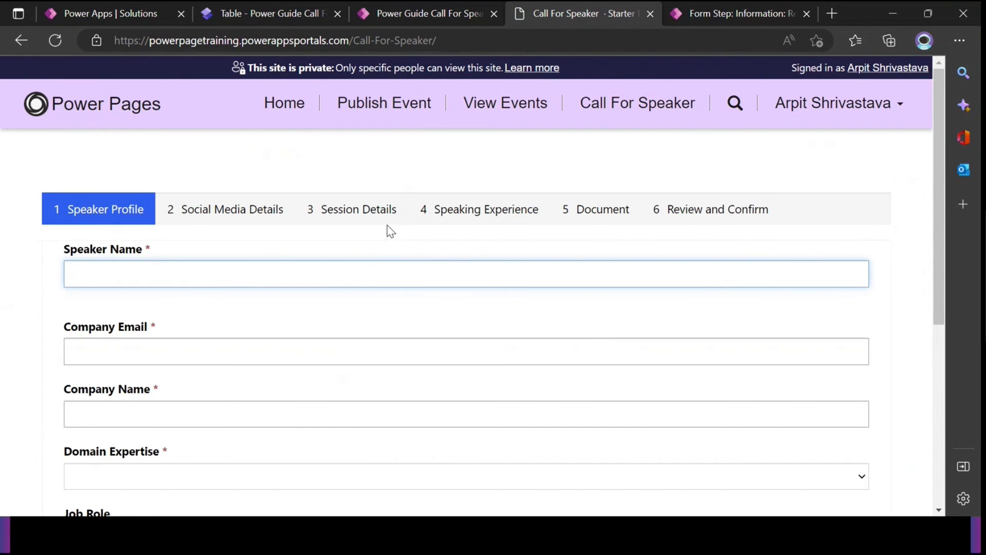
left_click(174, 276)
left_click(153, 327)
scroll(173, 303, "down", 3)
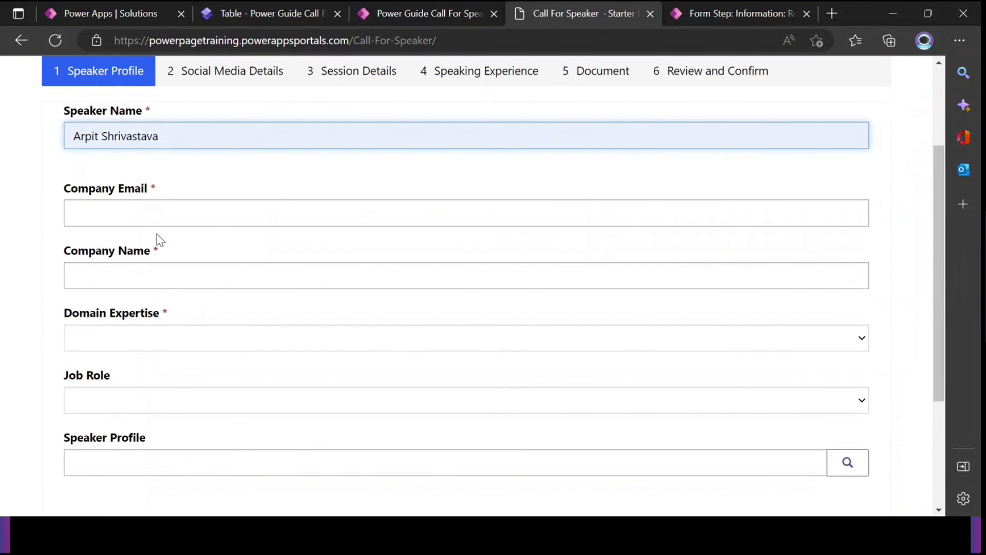
left_click(154, 213)
left_click(155, 268)
Set Domain Expertise to Power BI and Job Role to Architect, and advance to Social Media Details.
left_click(138, 337)
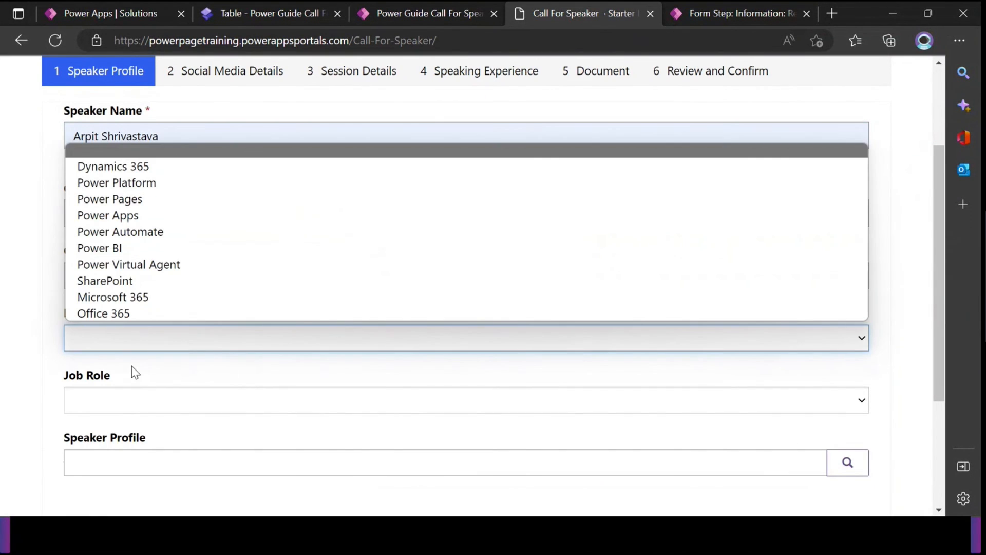
left_click(137, 251)
left_click(120, 406)
left_click(138, 436)
scroll(139, 437, "down", 3)
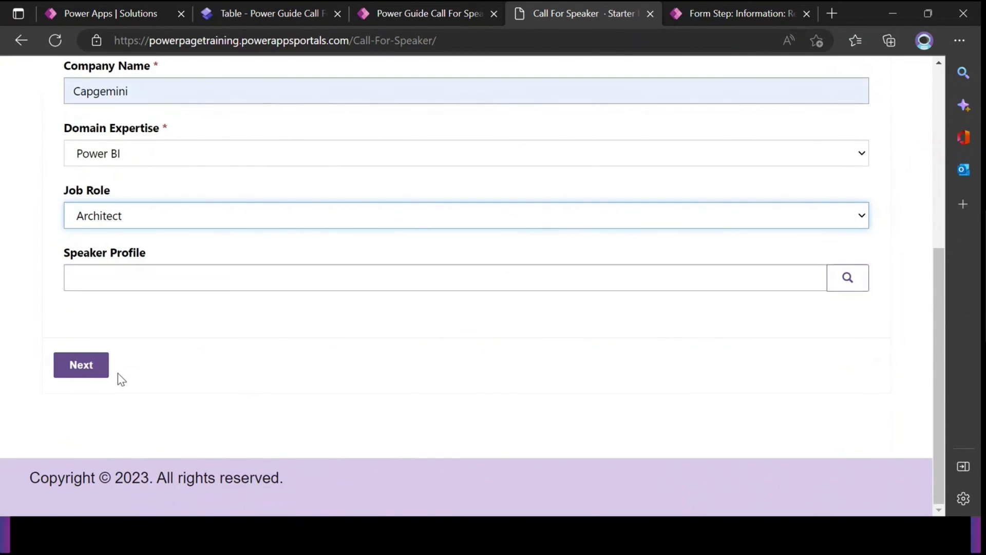
left_click(84, 374)
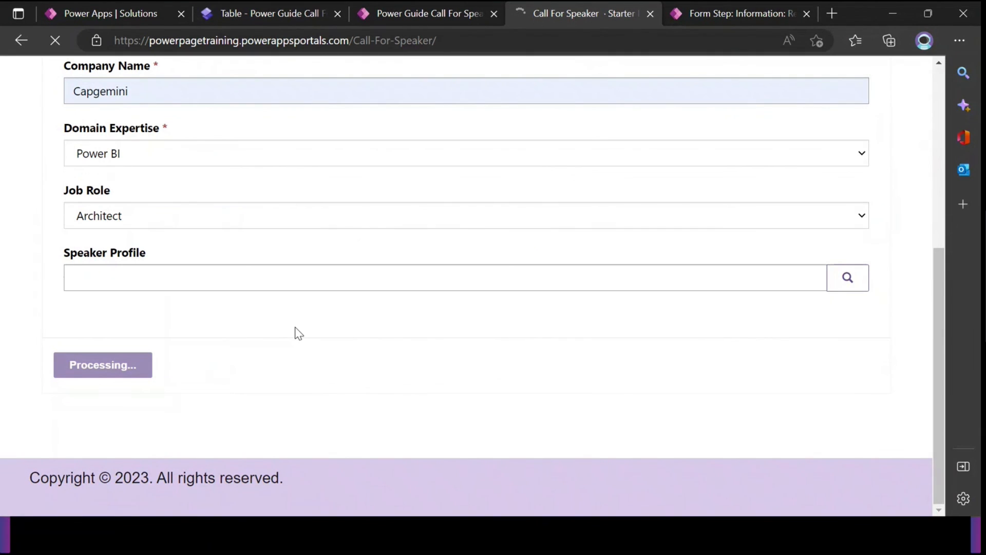
left_click(189, 360)
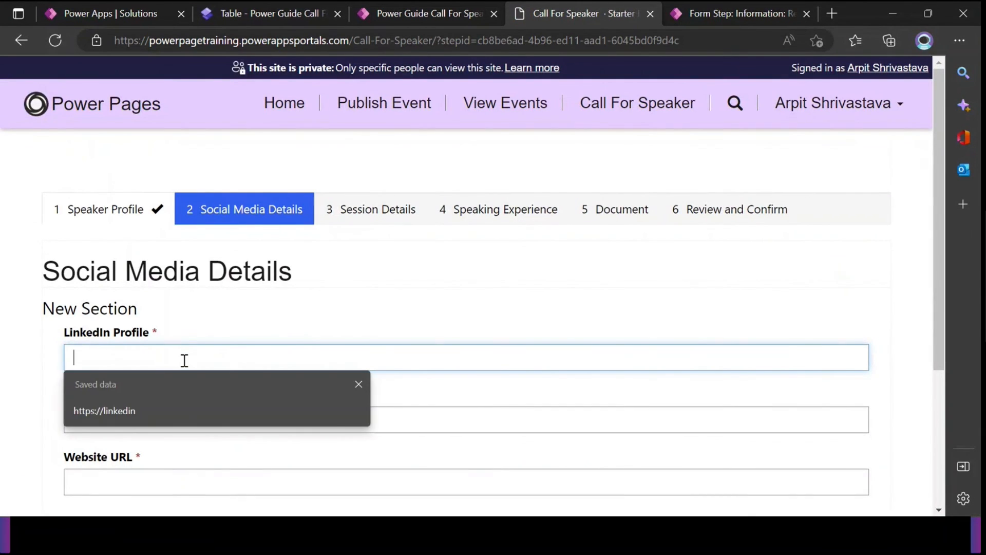
left_click(160, 413)
left_click(161, 419)
key("Down")
key("Return")
scroll(191, 408, "down", 3)
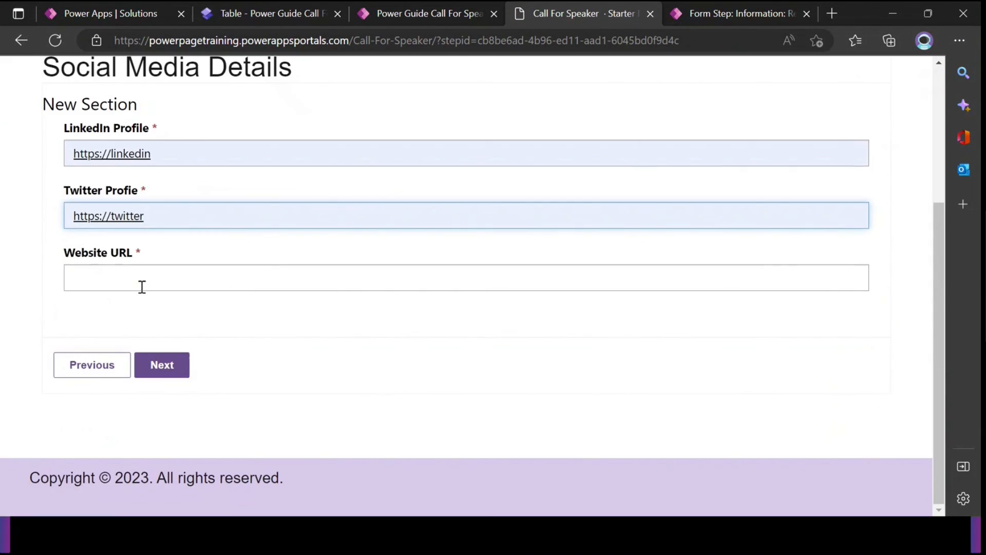
left_click(141, 282)
left_click(143, 329)
left_click(172, 368)
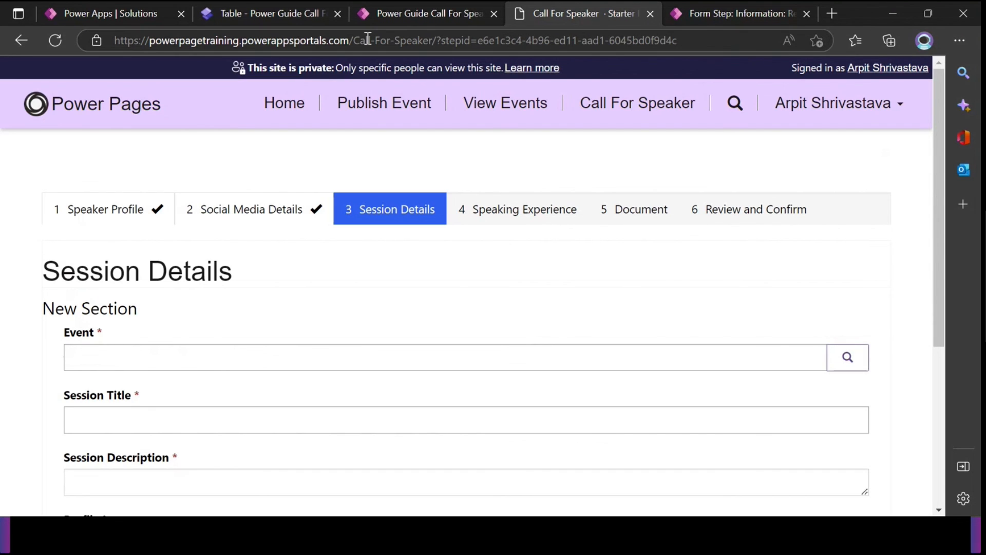
Copy the base URL of the powerpagetraining site and load it in a new InPrivate window.
left_click_drag(349, 40, 96, 41)
key("ctrl+c")
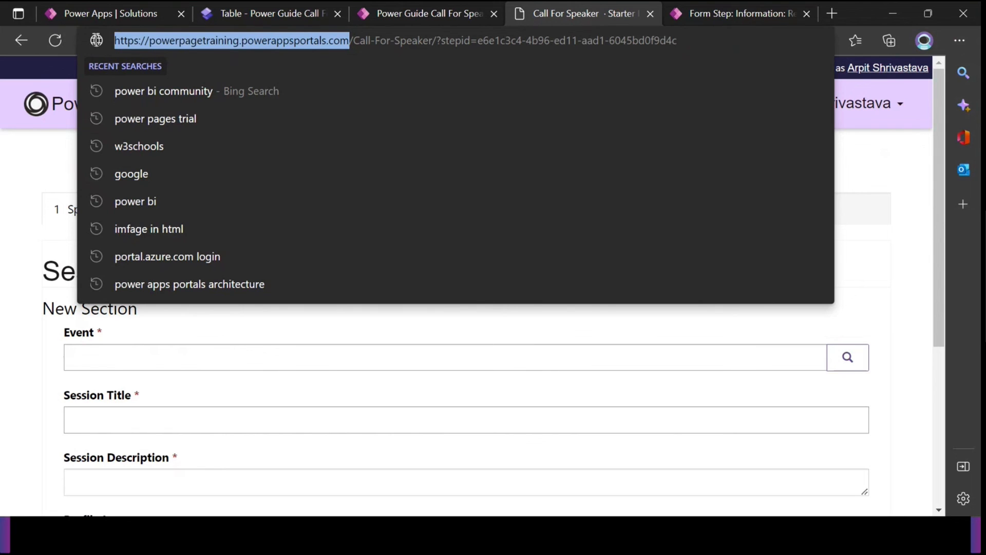
left_click(891, 154)
left_click(959, 40)
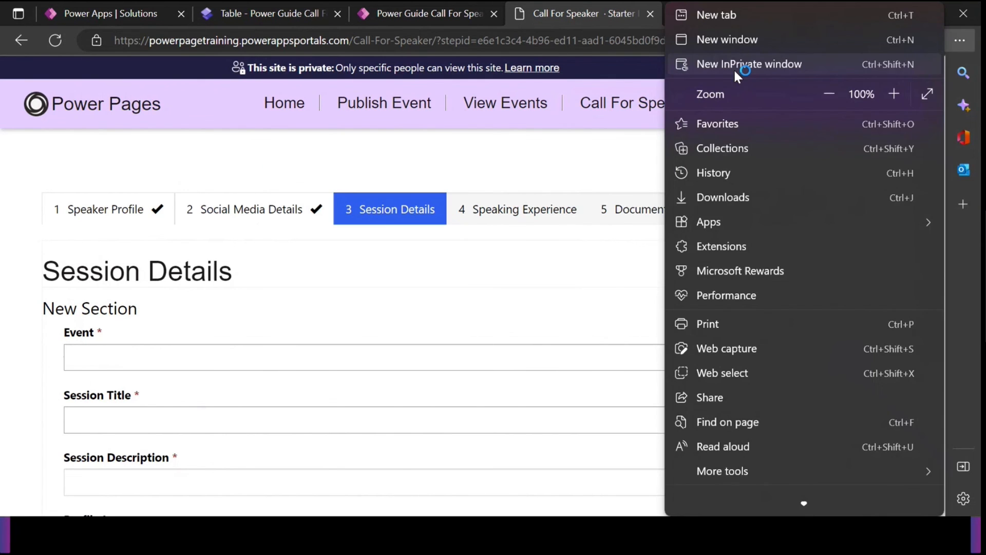
left_click(733, 69)
right_click(430, 39)
left_click(519, 234)
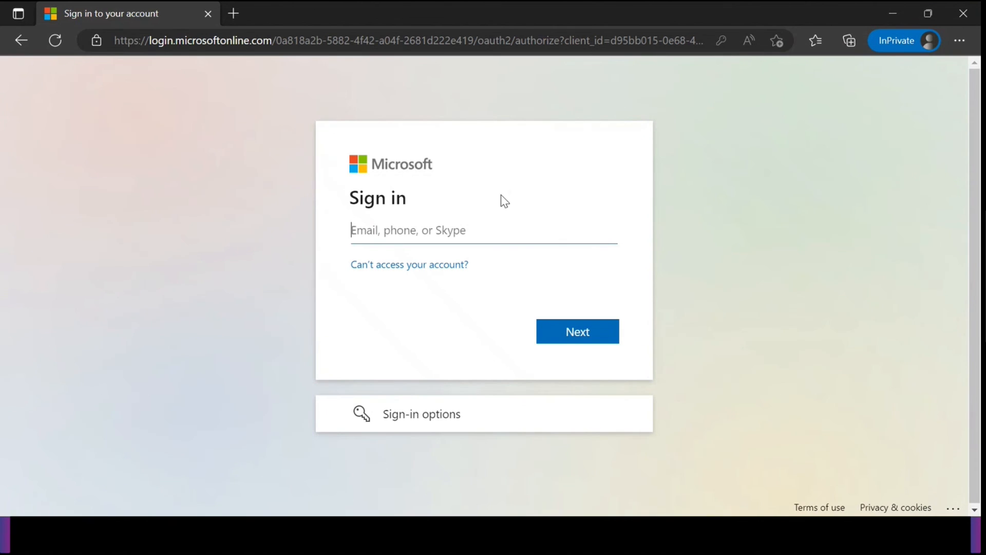
Sign in to Microsoft with the saved account email and password, staying signed in and suppressing that question in future.
left_click(476, 226)
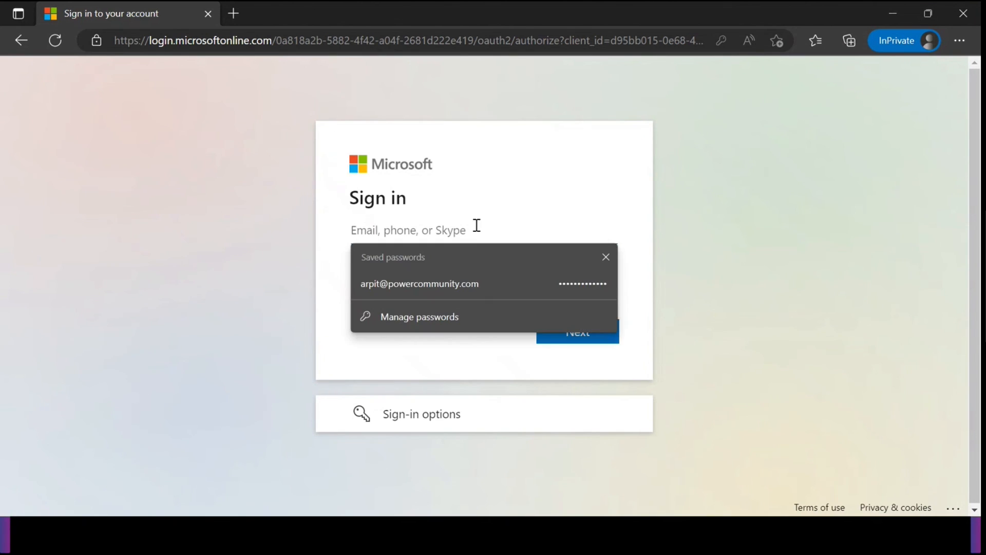
left_click(462, 277)
left_click(543, 329)
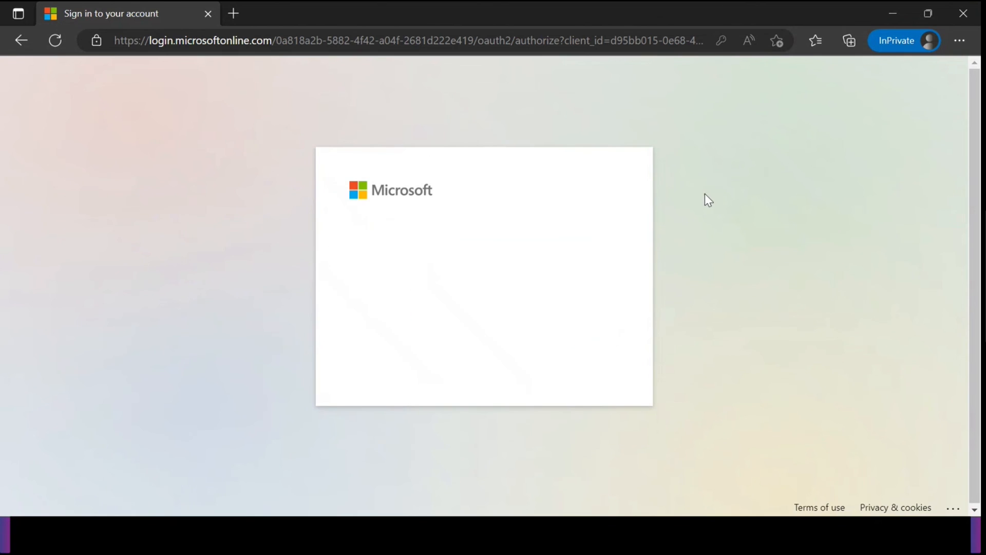
left_click(589, 361)
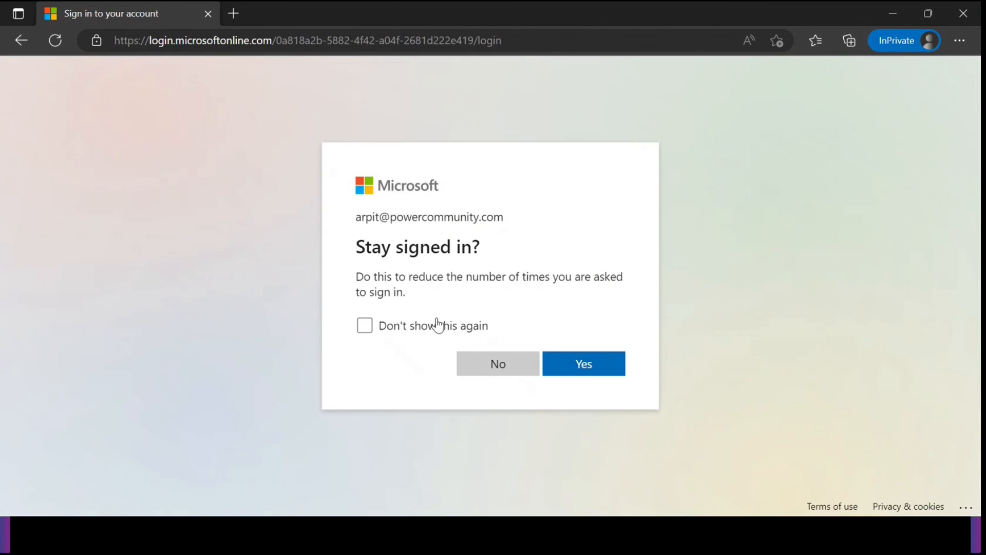
left_click(435, 325)
left_click(585, 373)
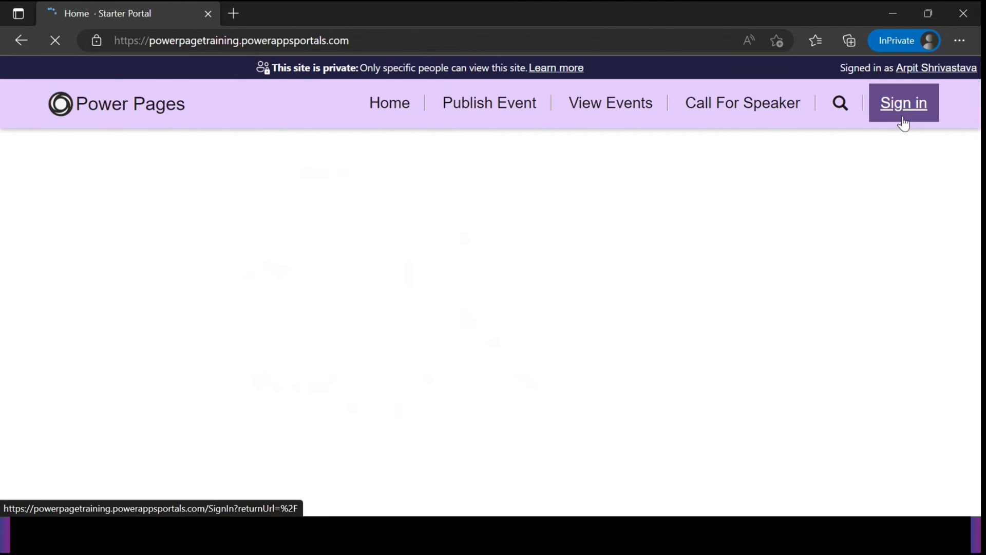
Sign in to the portal, check at which step the Call For Speaker form resumes, and close the InPrivate window.
left_click(904, 108)
left_click(537, 260)
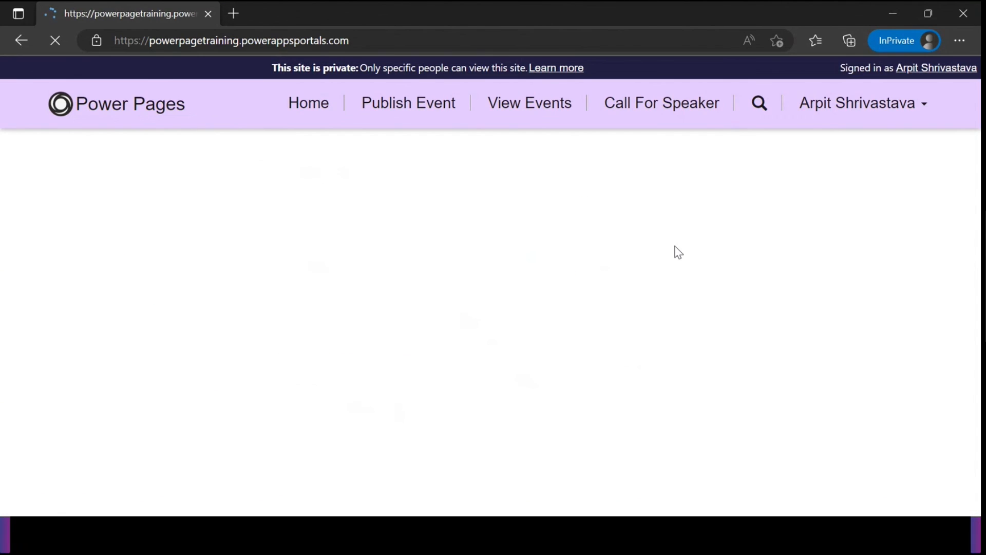
left_click(645, 108)
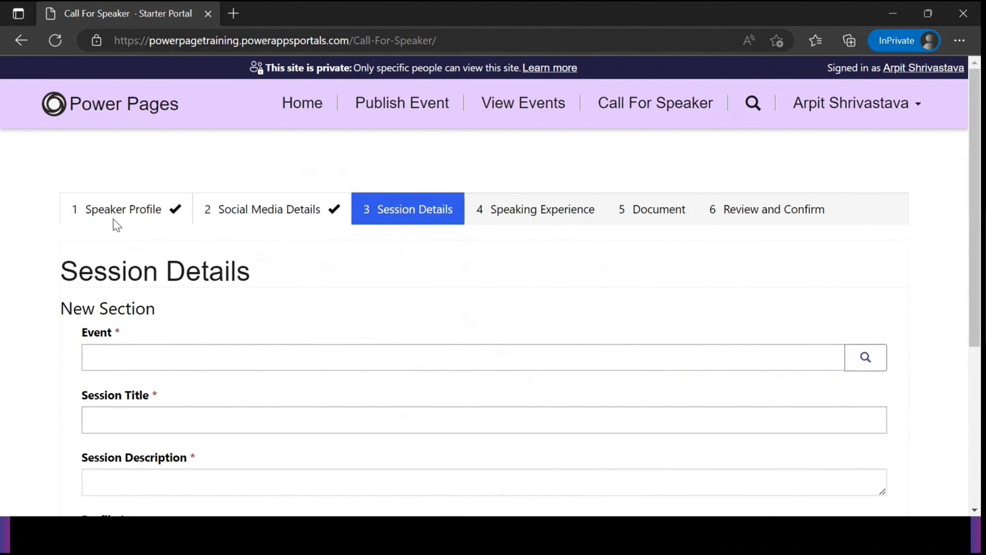
left_click_drag(87, 215, 169, 218)
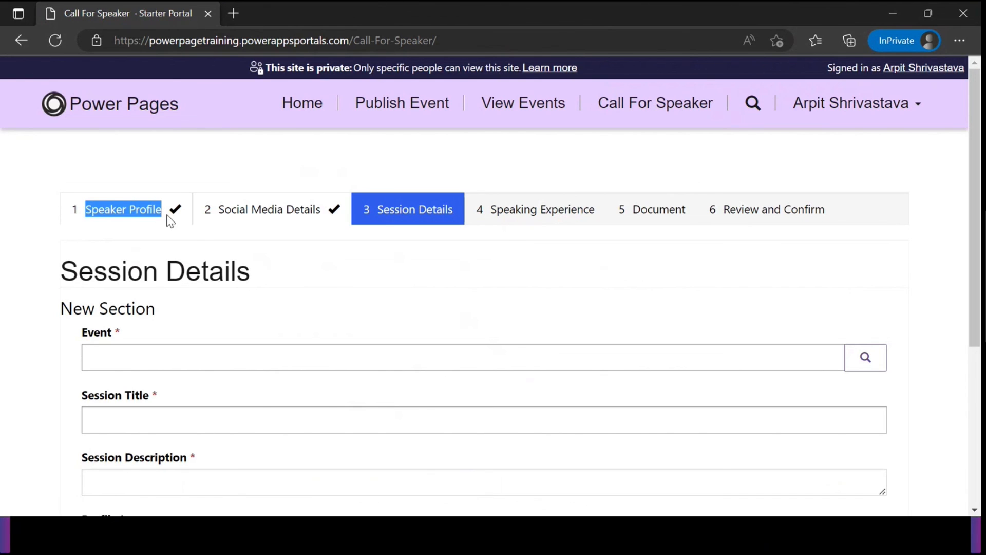
left_click(265, 248)
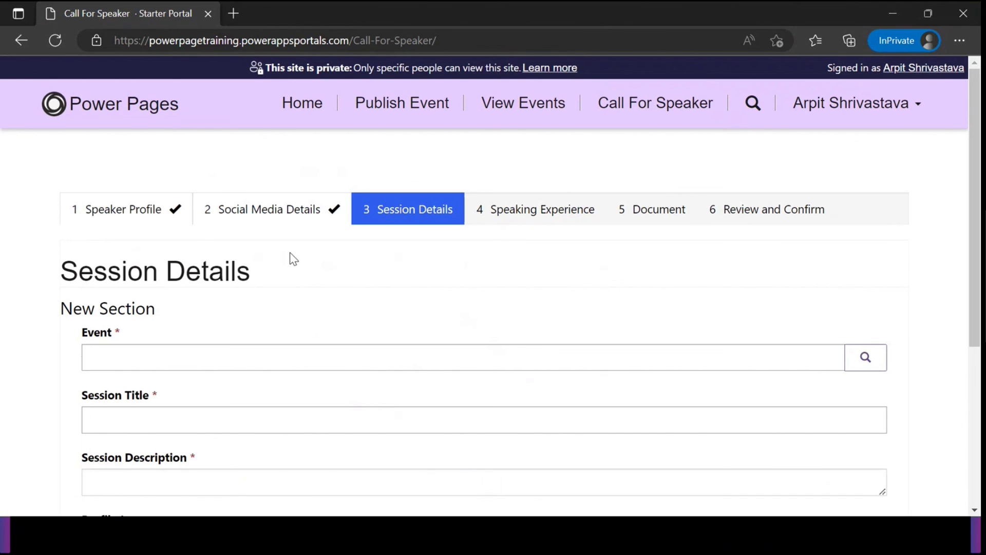
left_click(954, 20)
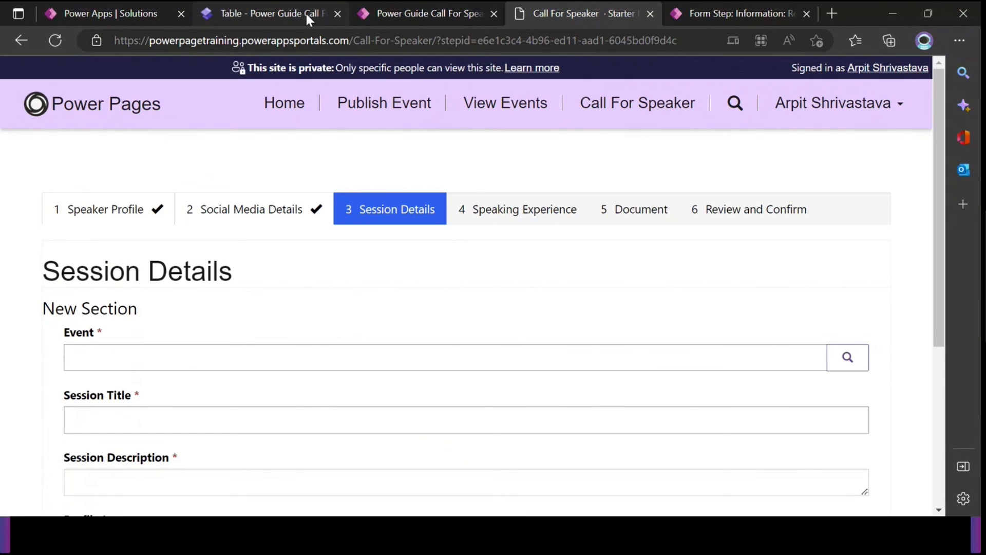
Switch to Portal Management and check the Start New Session On Load and Multiple Records Per User settings of the Call For Speaker multistep form.
left_click(306, 12)
left_click(599, 14)
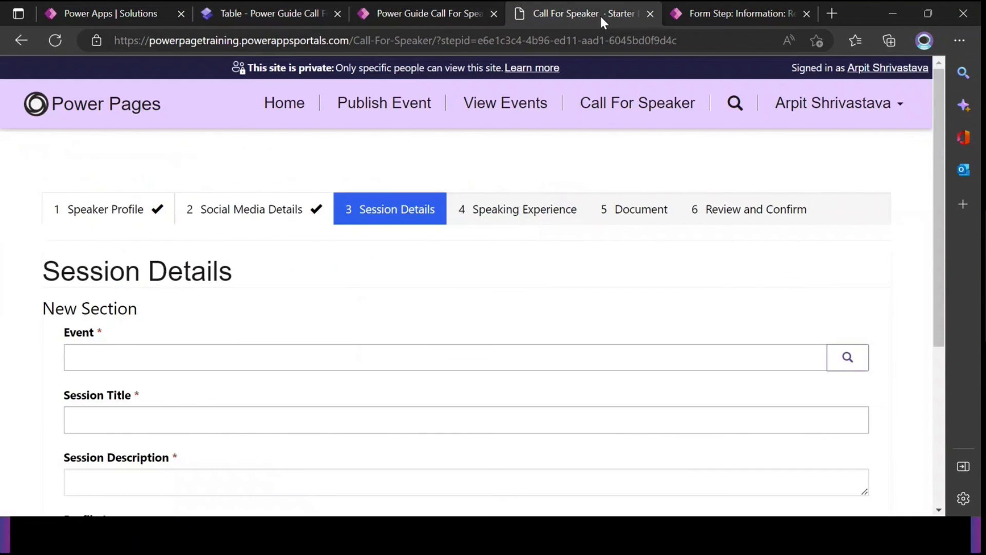
left_click(741, 15)
left_click(393, 310)
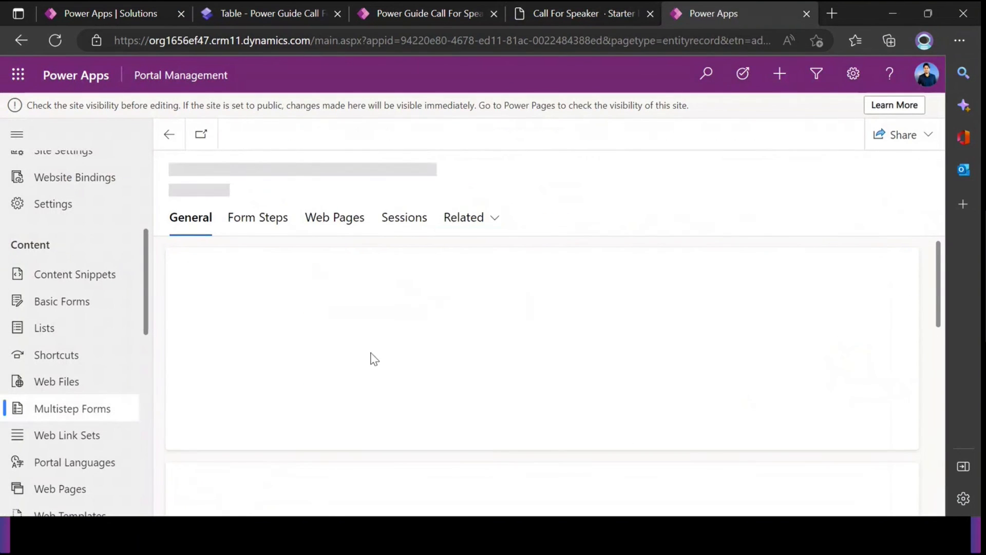
scroll(324, 354, "down", 3)
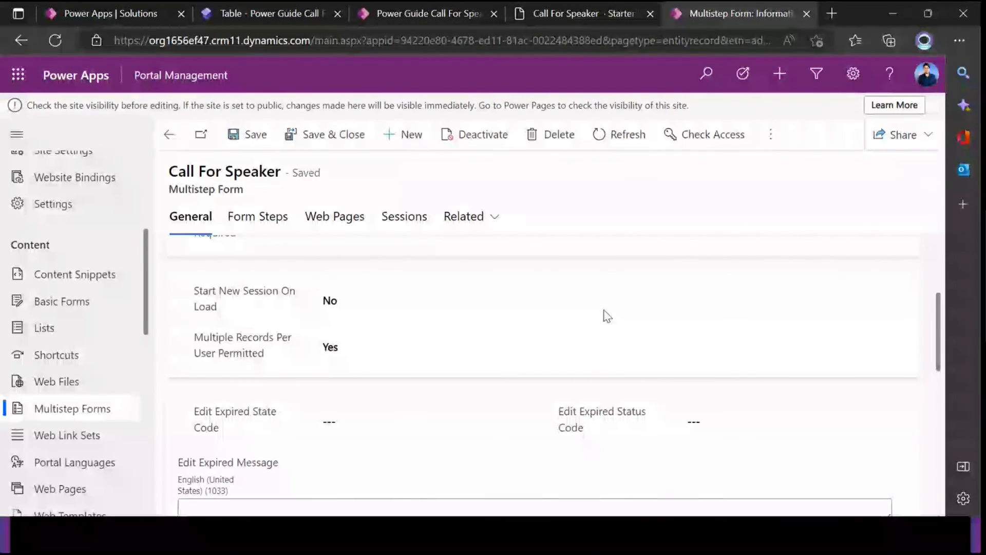
left_click(286, 13)
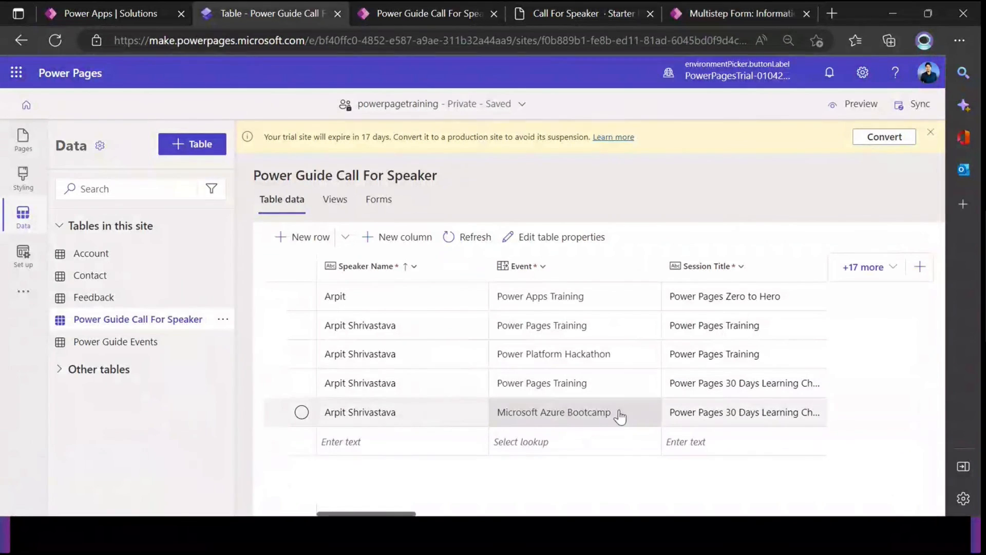
key("alt+Tab")
key("alt+Tab")
key("alt+Tab")
key("alt+Tab")
key("alt+Tab")
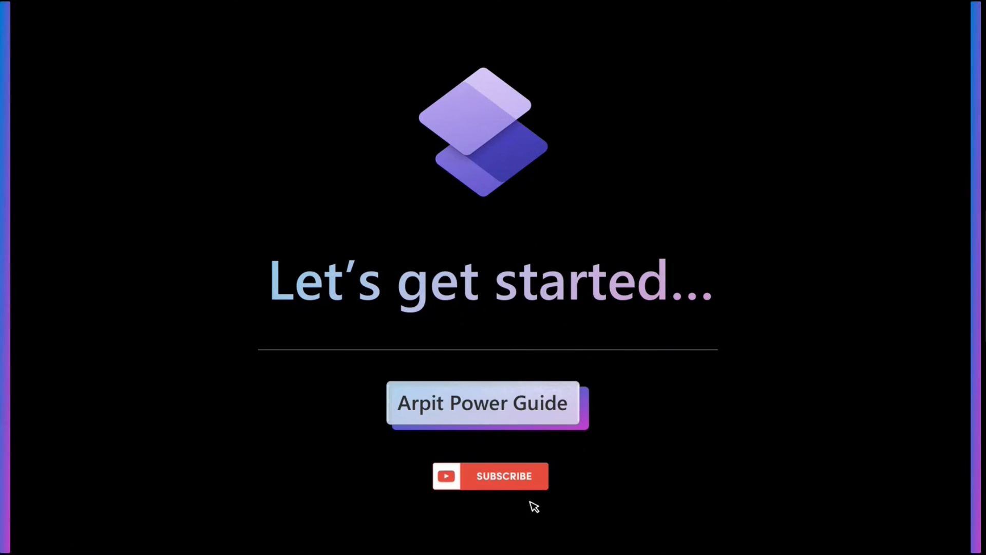
key("Right")
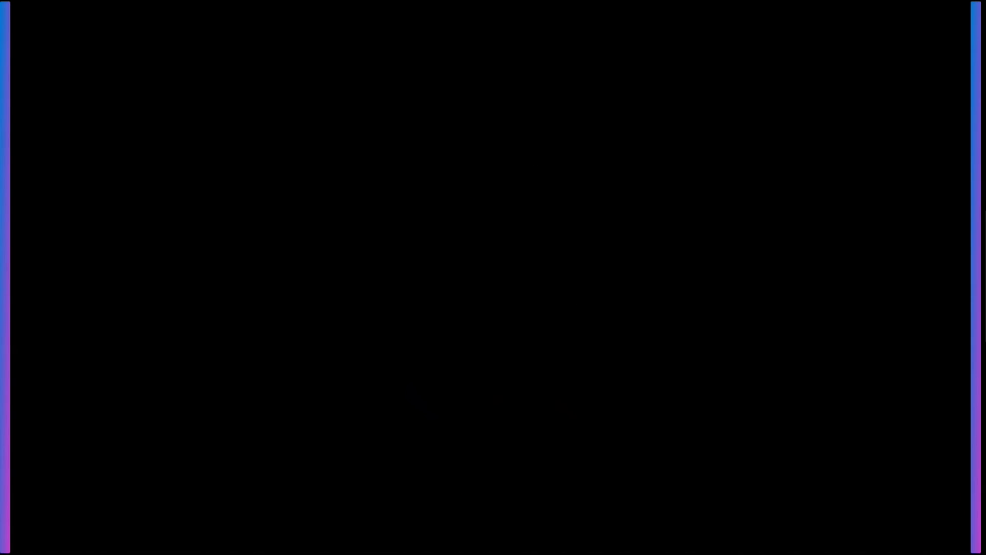